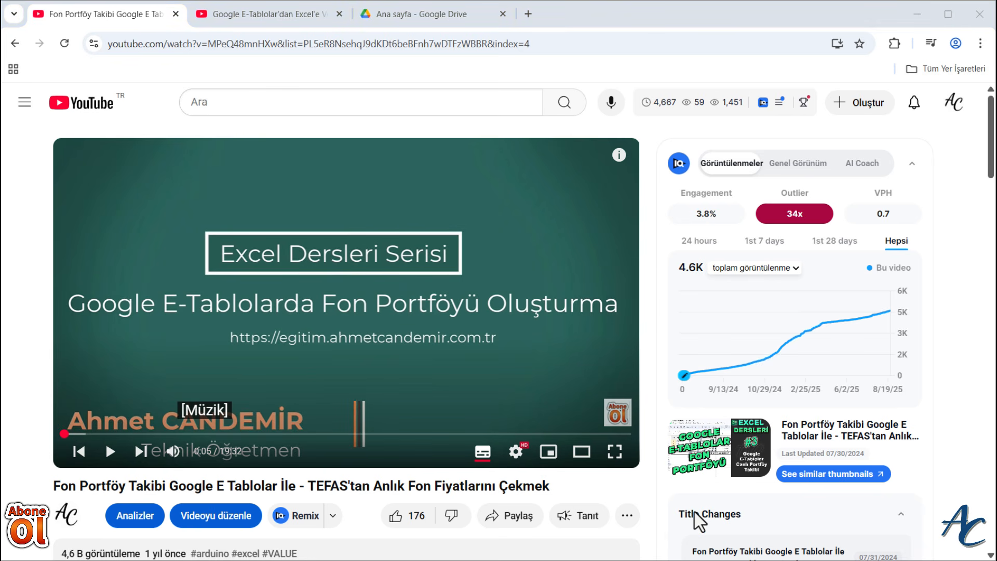
- Switch to the browser tab with the video about synchronizing Google E-Tablolar data to Excel
{"action": "left_click", "coordinate": [269, 17]}
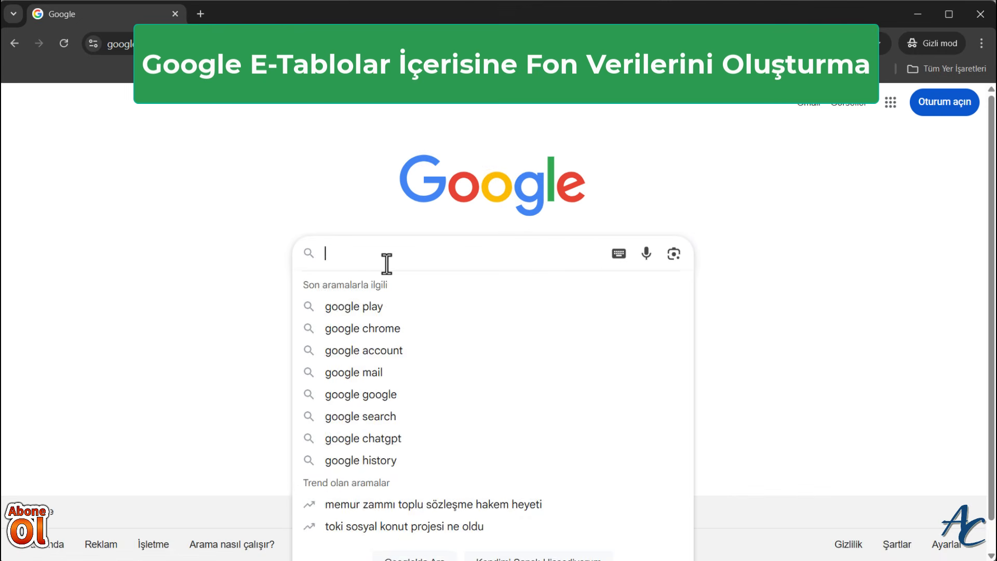
- Search Google for "drive" and open the Google Drive sign-in result
{"action": "type", "text": "drive"}
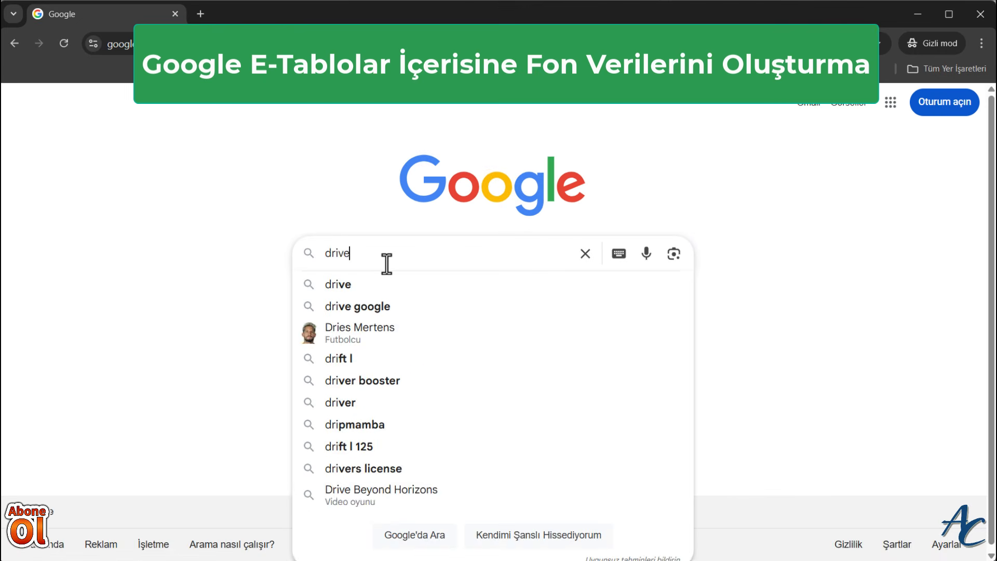
{"action": "key", "text": "Return"}
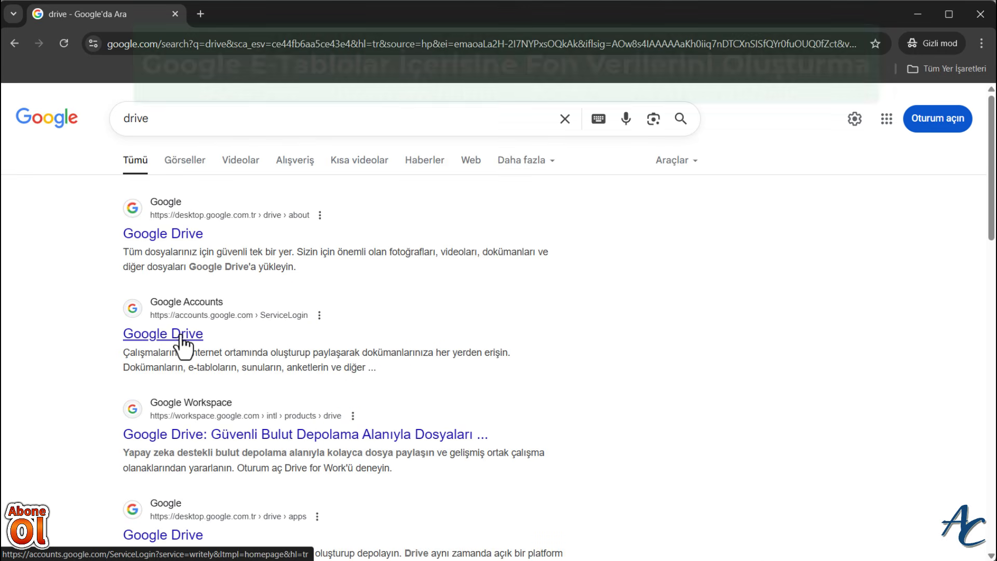
{"action": "left_click", "coordinate": [176, 338]}
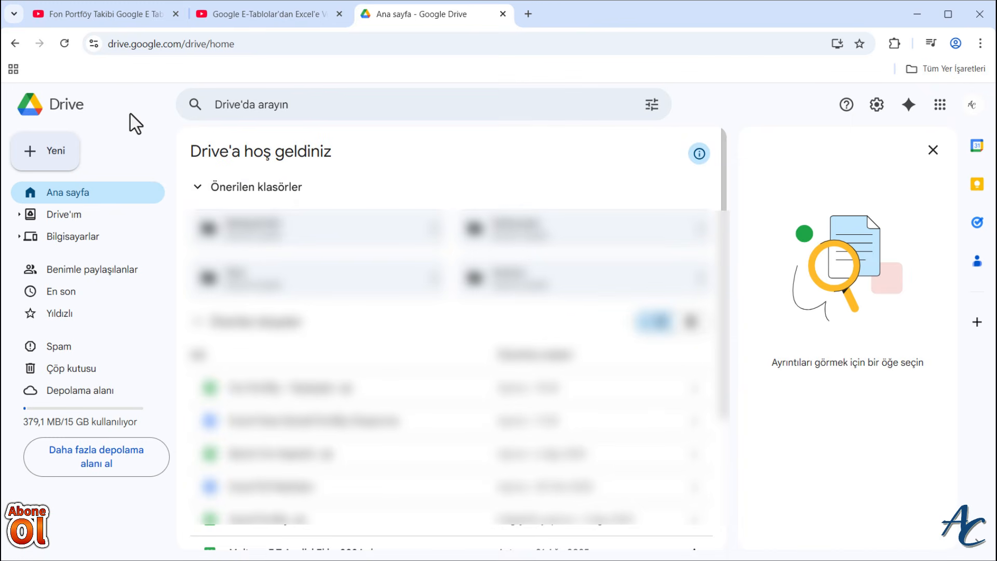
- Create a new blank Google E-Tablolar spreadsheet from Drive and dismiss the prebuilt tables suggestions
{"action": "left_click", "coordinate": [30, 157]}
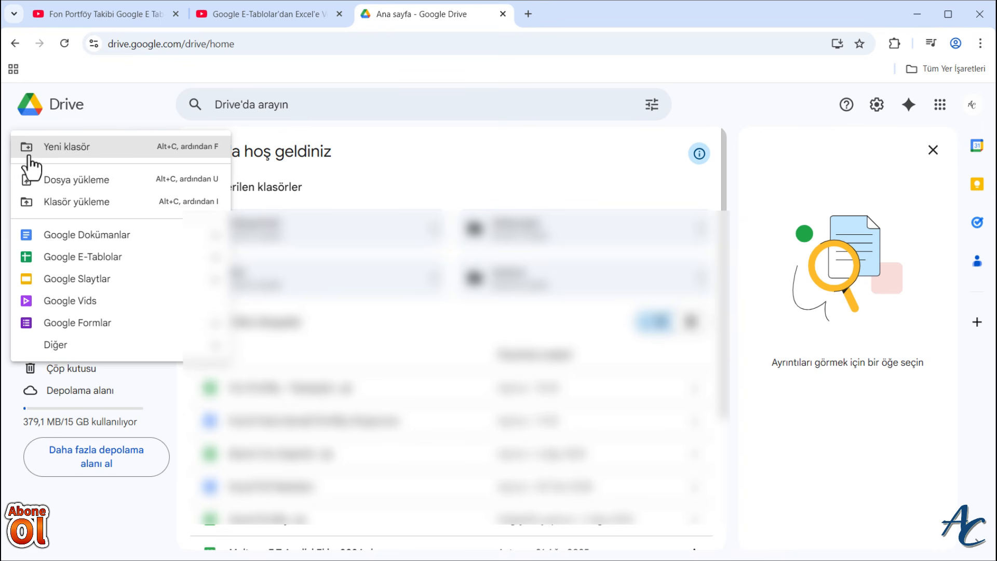
{"action": "left_click", "coordinate": [53, 258]}
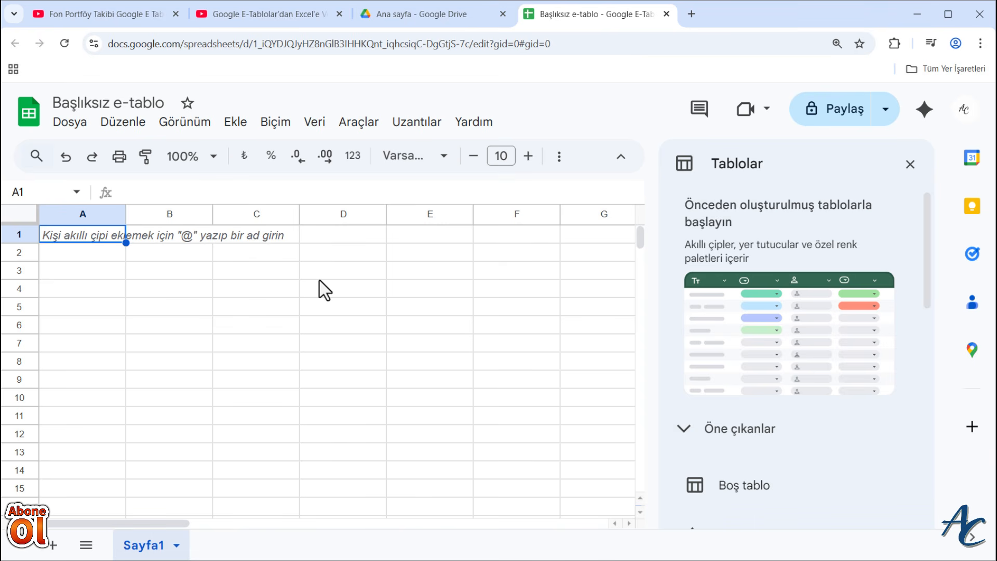
{"action": "left_click", "coordinate": [910, 165]}
- Rename the untitled spreadsheet as Fon Takibi
{"action": "left_click", "coordinate": [117, 102]}
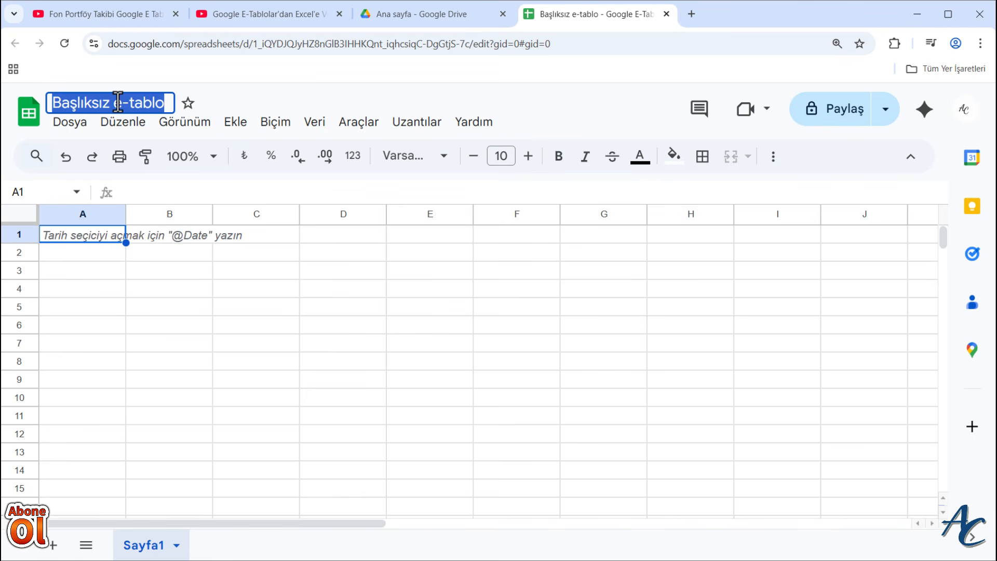
{"action": "type", "text": "Fon Ta"}
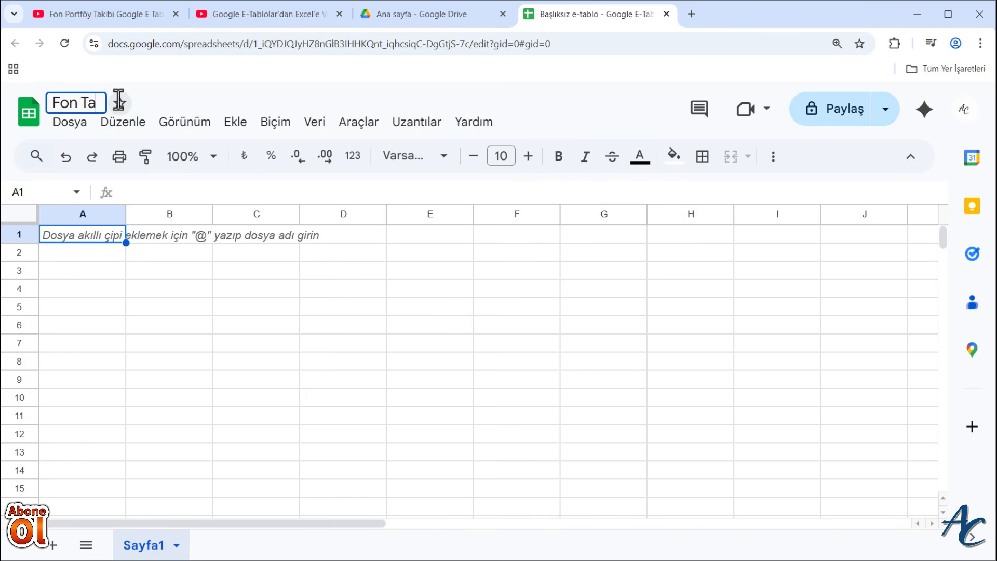
{"action": "type", "text": "kibi"}
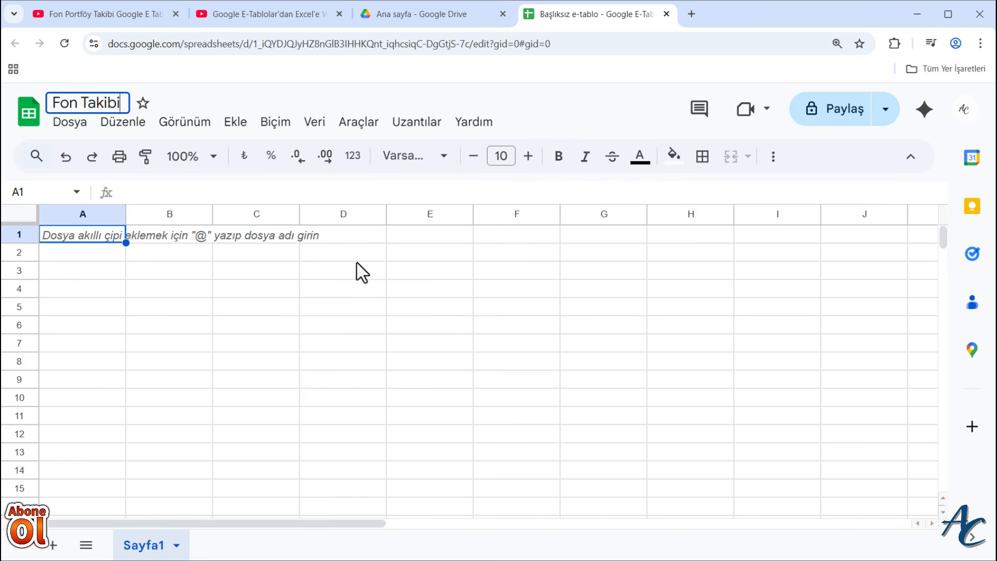
- Enter the header FON ADI in cell A1 and fill it across to D1
{"action": "left_click", "coordinate": [94, 240]}
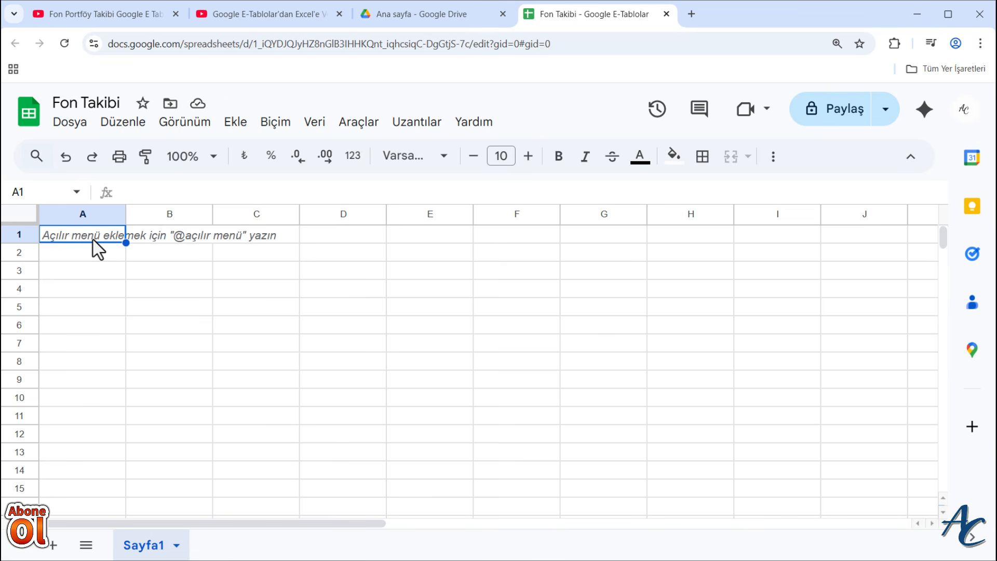
{"action": "type", "text": "FON "}
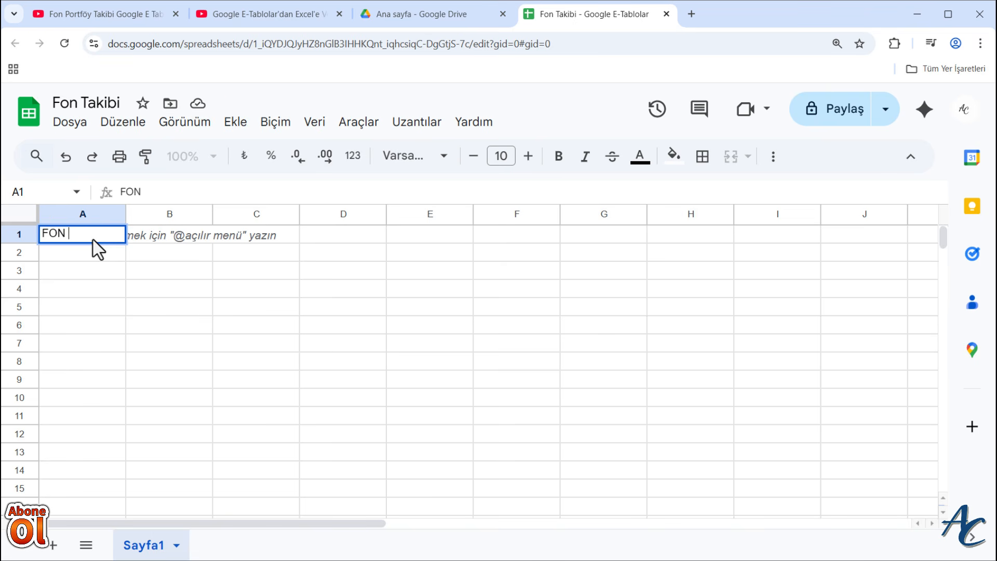
{"action": "type", "text": "ADI"}
{"action": "left_click", "coordinate": [133, 269]}
{"action": "left_click", "coordinate": [99, 237]}
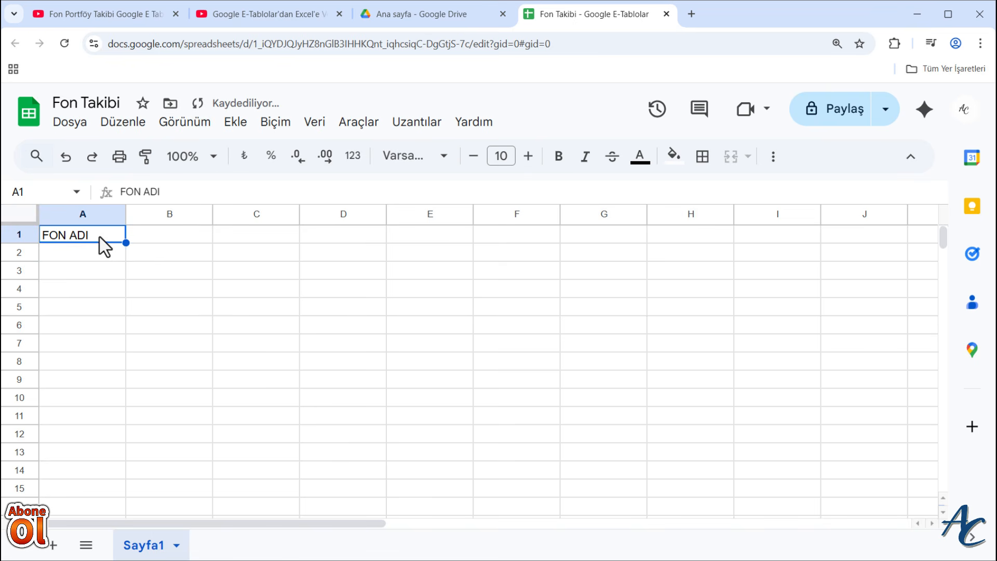
{"action": "left_click_drag", "start_coordinate": [127, 245], "coordinate": [359, 247]}
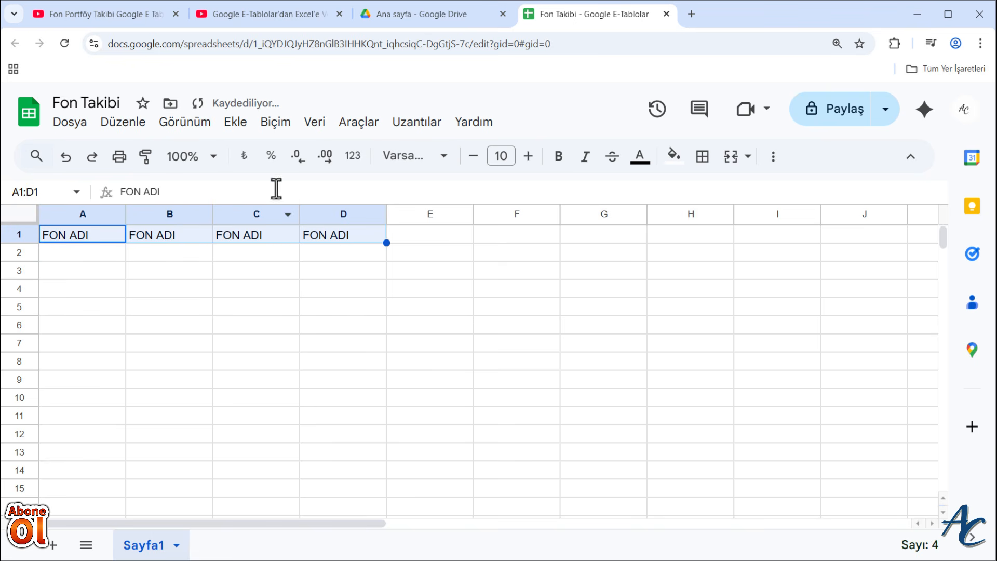
- Make the FON ADI headers in A1:D1 bold and center them horizontally
{"action": "left_click", "coordinate": [558, 156]}
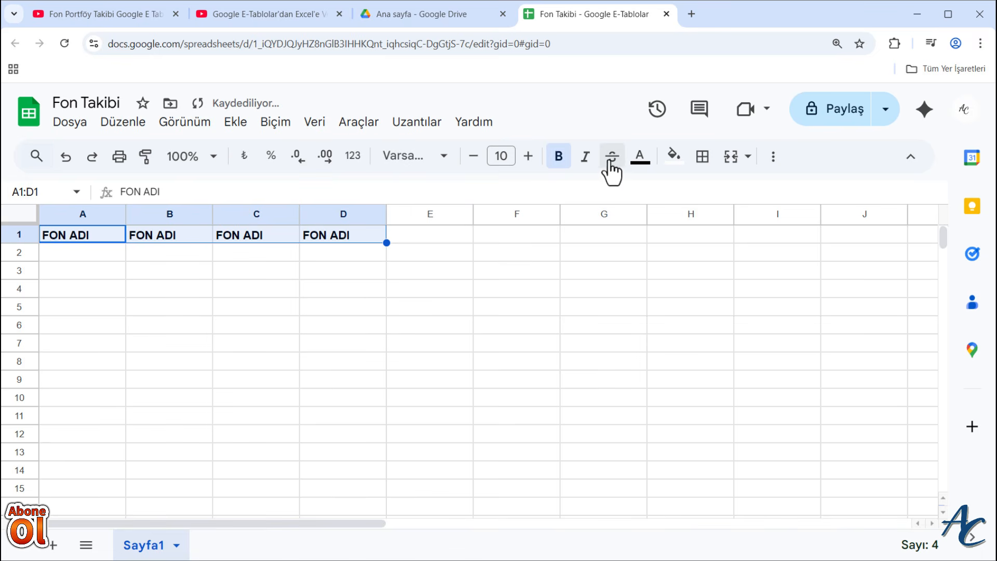
{"action": "left_click", "coordinate": [773, 157]}
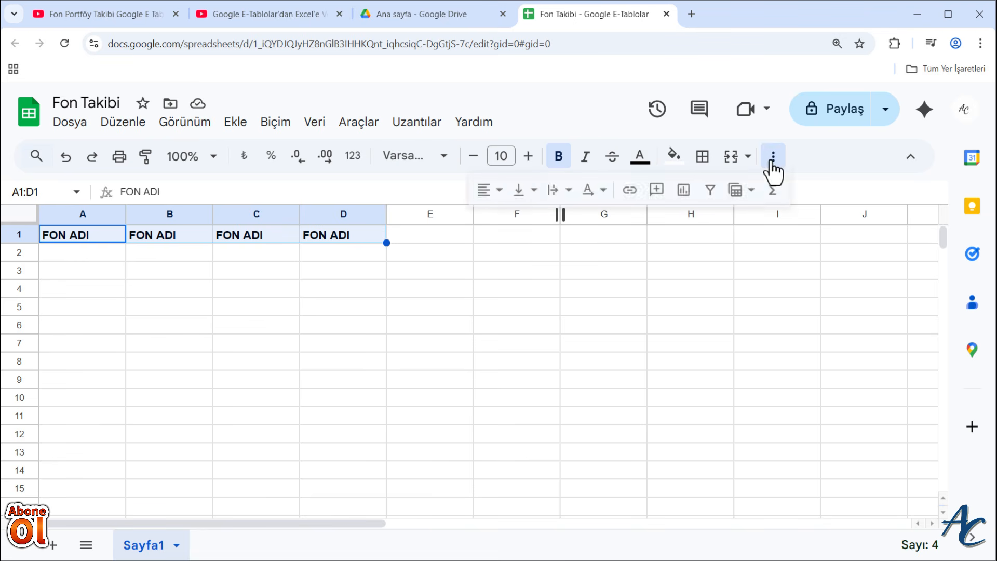
{"action": "left_click", "coordinate": [488, 190]}
{"action": "left_click", "coordinate": [509, 223]}
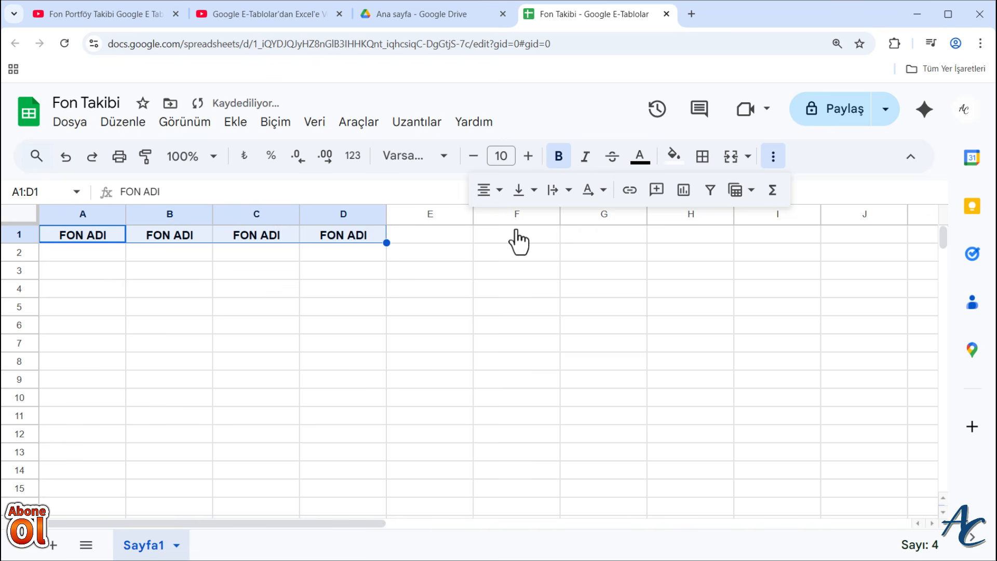
{"action": "left_click", "coordinate": [169, 306]}
- Enter the fund codes IDH, PPB, TI2 and TYH in cells A2 to D2
{"action": "left_click", "coordinate": [102, 258]}
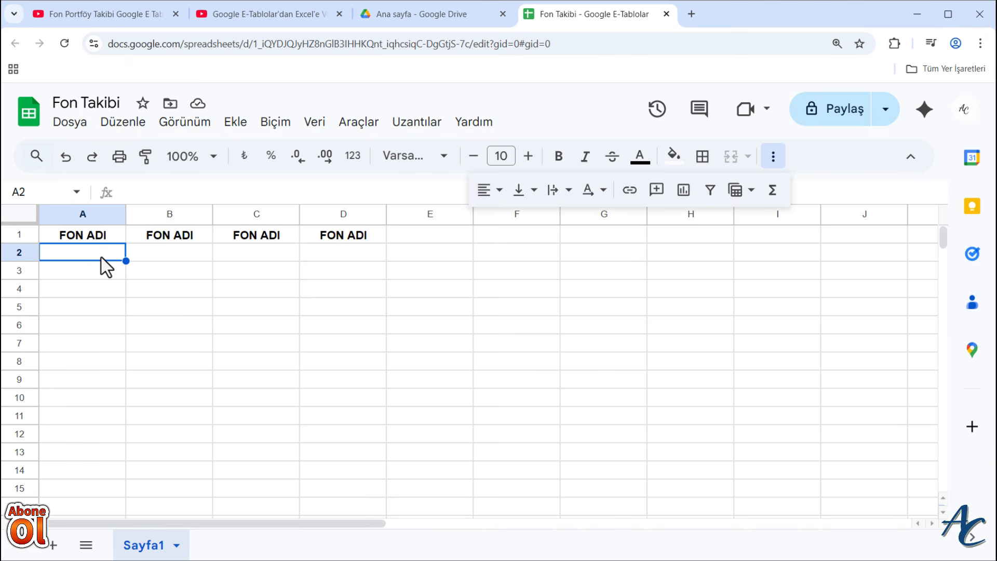
{"action": "type", "text": "ID"}
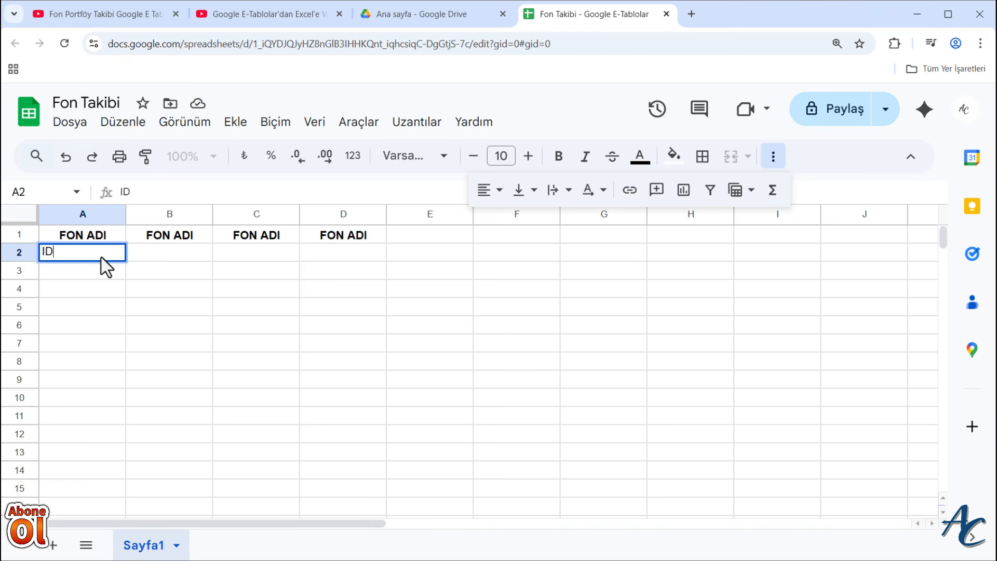
{"action": "type", "text": "H"}
{"action": "key", "text": "Return"}
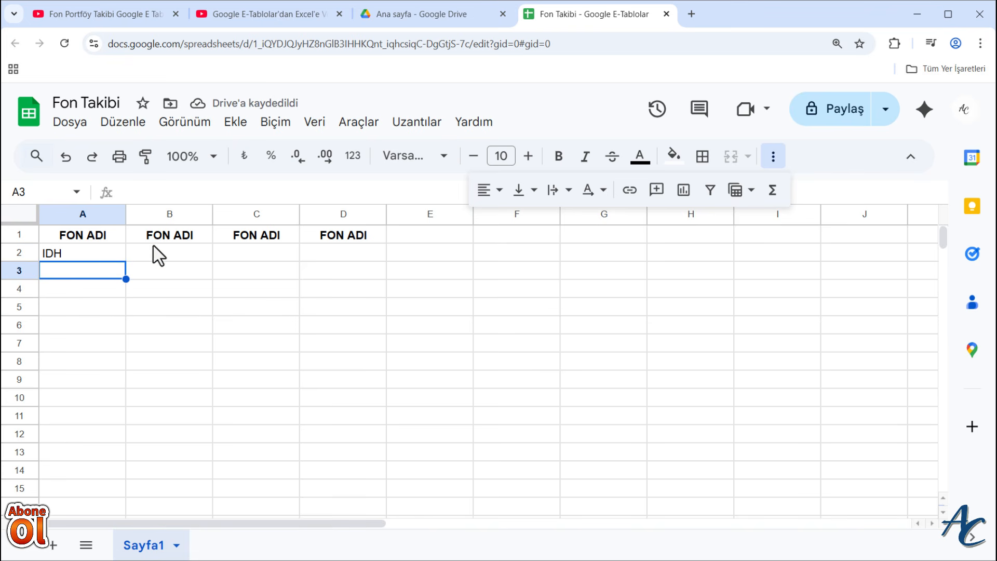
{"action": "left_click", "coordinate": [159, 253]}
{"action": "type", "text": "PPB"}
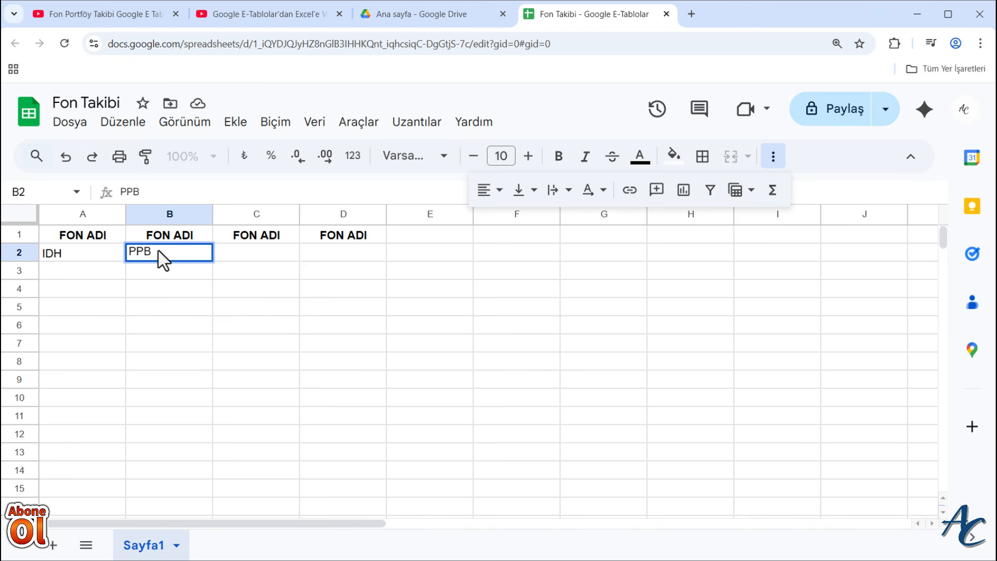
{"action": "left_click", "coordinate": [267, 255]}
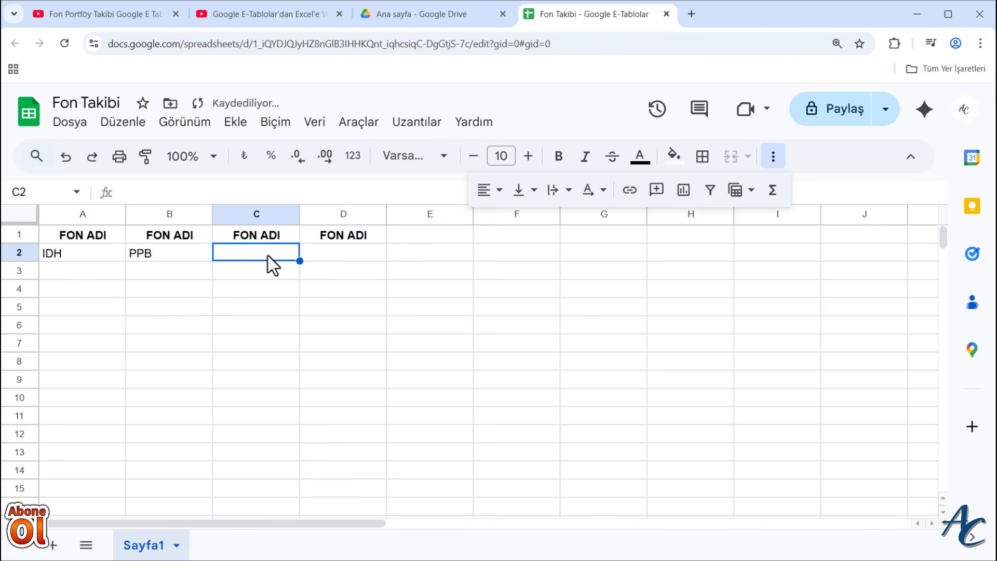
{"action": "type", "text": "TI2"}
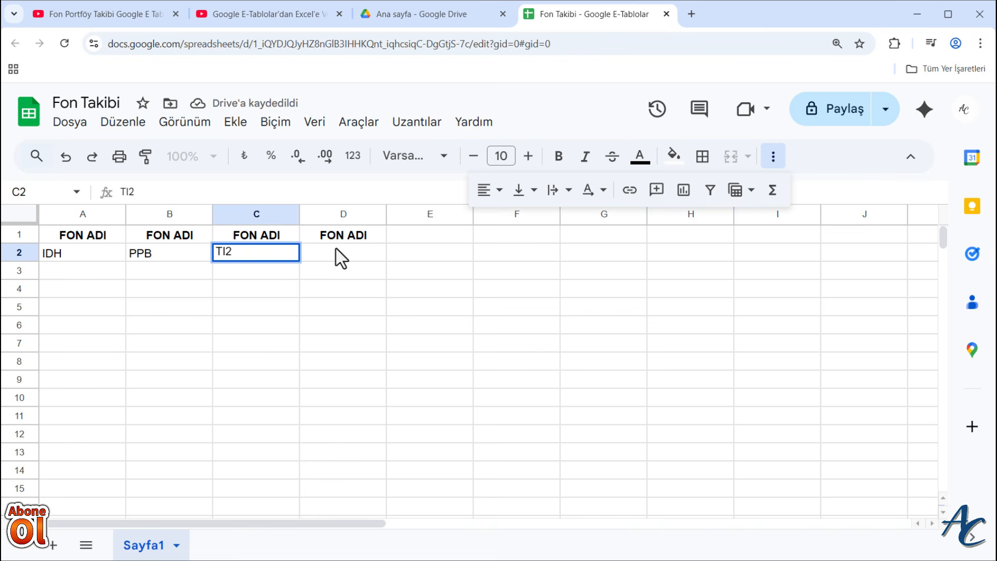
{"action": "left_click", "coordinate": [342, 258]}
{"action": "type", "text": "TYH"}
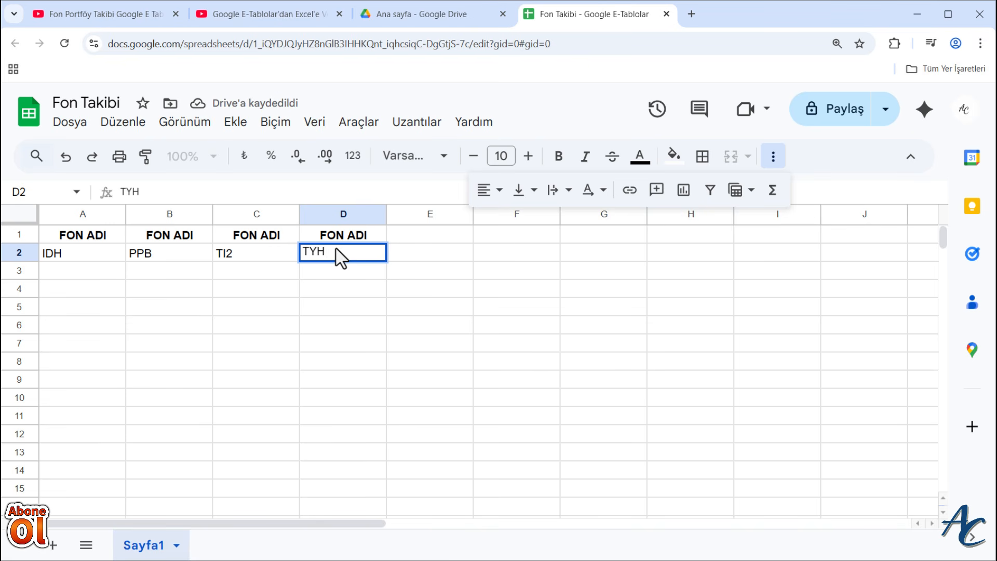
{"action": "key", "text": "Return"}
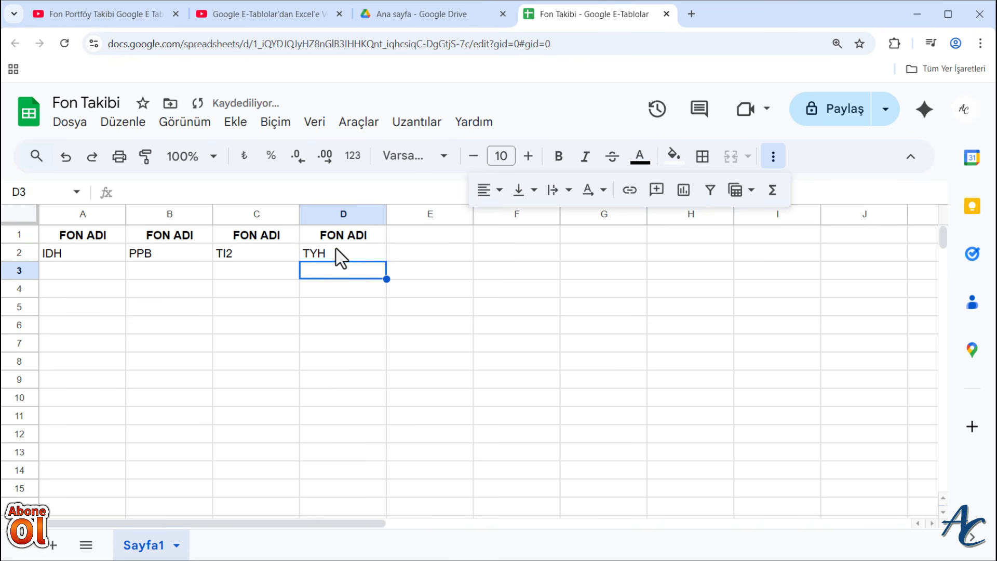
- Format the fund codes in A2:D2 as centered, bold text with font size 13
{"action": "left_click", "coordinate": [92, 259]}
{"action": "left_click", "coordinate": [361, 260], "text": "shift"}
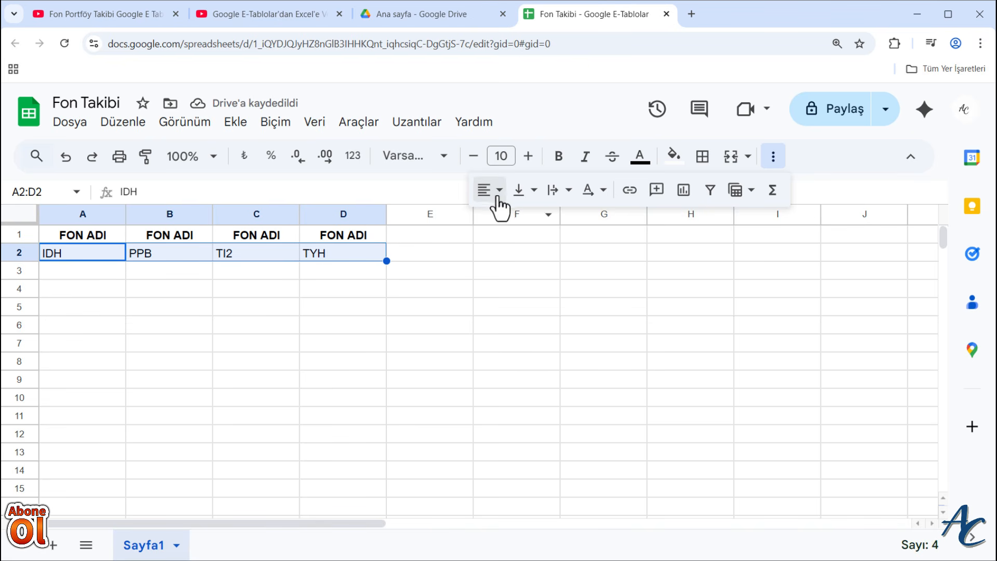
{"action": "left_click", "coordinate": [490, 190]}
{"action": "left_click", "coordinate": [517, 221]}
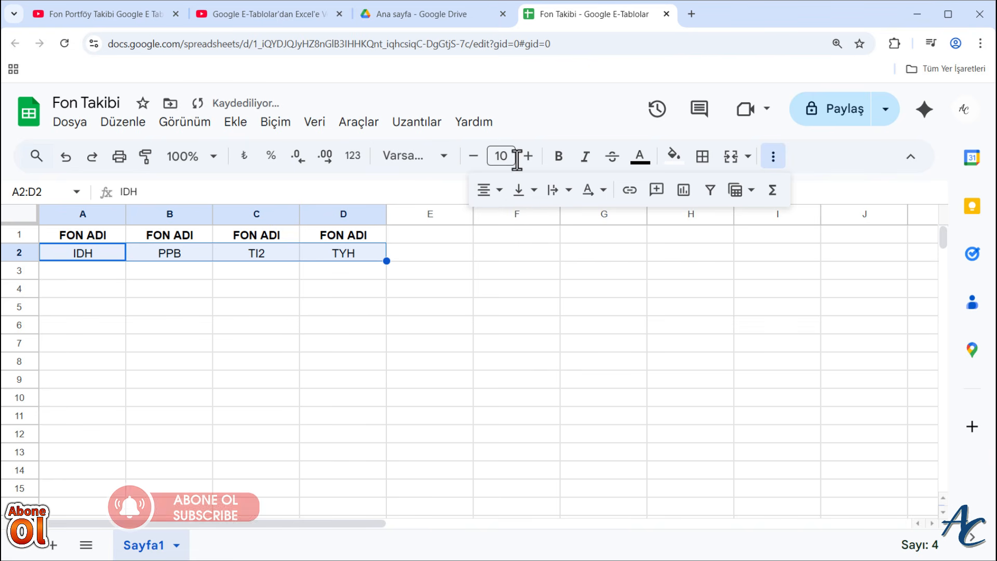
{"action": "left_click", "coordinate": [559, 157]}
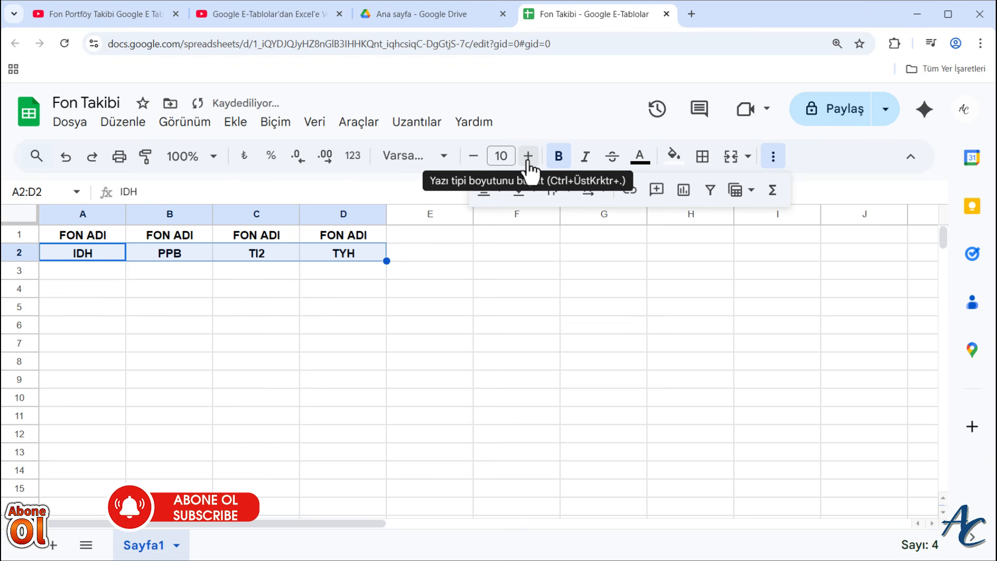
{"action": "left_click", "coordinate": [528, 161]}
{"action": "left_click", "coordinate": [528, 161]}
{"action": "left_click", "coordinate": [528, 161]}
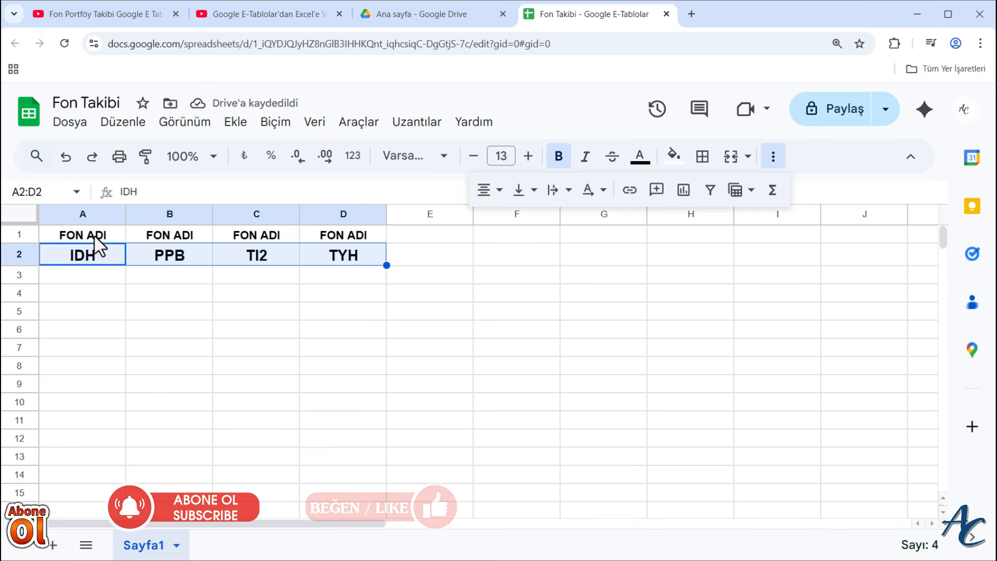
- Fill the header cells A1:D1 with a light blue background color
{"action": "left_click_drag", "start_coordinate": [98, 238], "coordinate": [330, 236]}
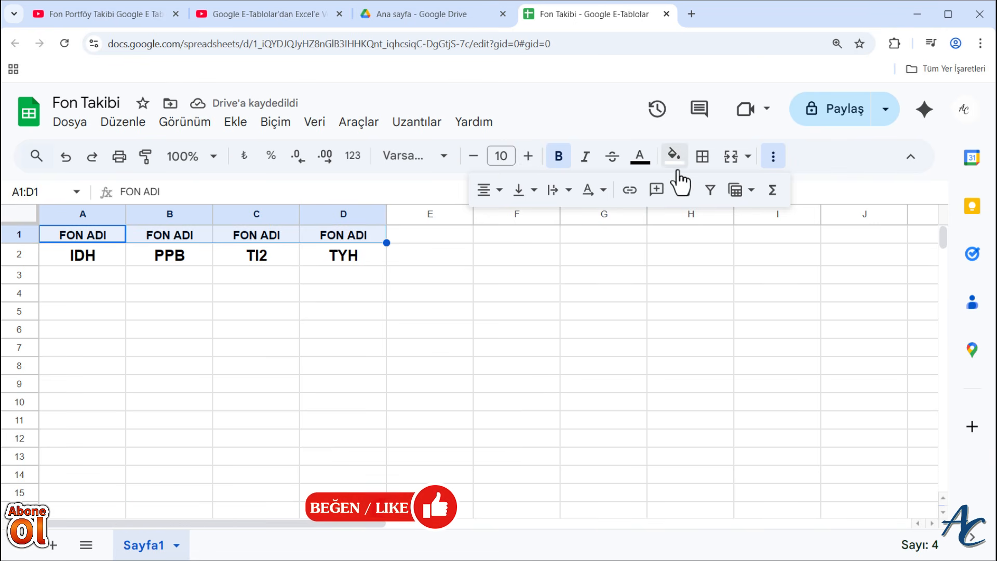
{"action": "left_click", "coordinate": [674, 155]}
{"action": "left_click", "coordinate": [795, 286]}
{"action": "left_click", "coordinate": [604, 254]}
- Widen columns A, B, C and D to give each fund's column more room
{"action": "left_click_drag", "start_coordinate": [125, 214], "coordinate": [173, 214]}
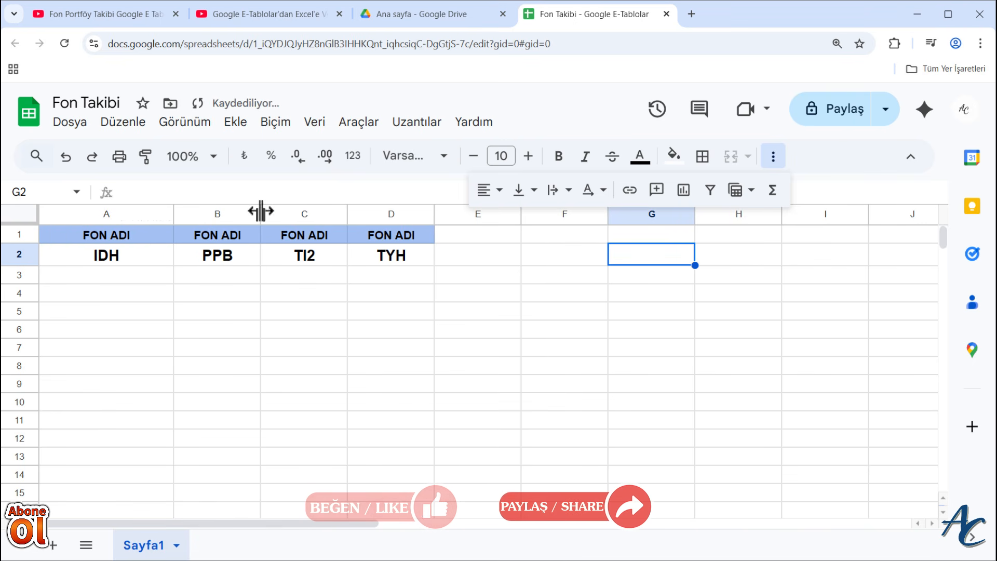
{"action": "left_click_drag", "start_coordinate": [260, 213], "coordinate": [315, 213]}
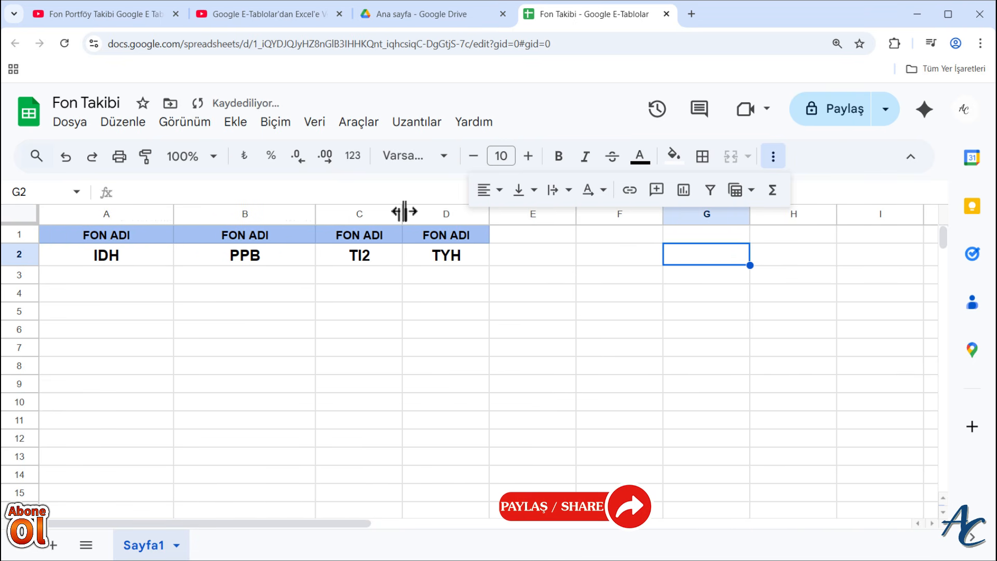
{"action": "left_click_drag", "start_coordinate": [403, 213], "coordinate": [458, 213]}
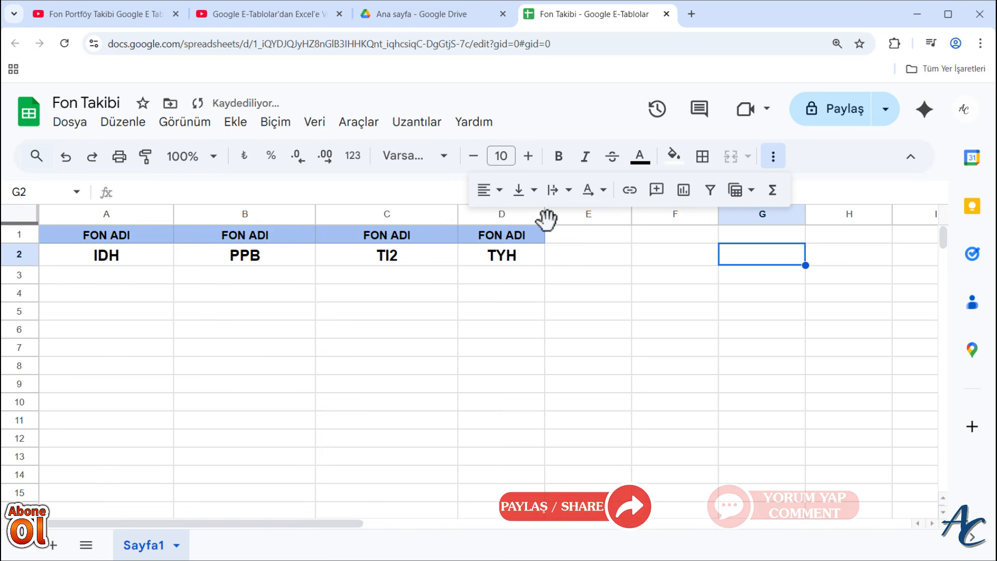
{"action": "left_click_drag", "start_coordinate": [545, 214], "coordinate": [612, 229]}
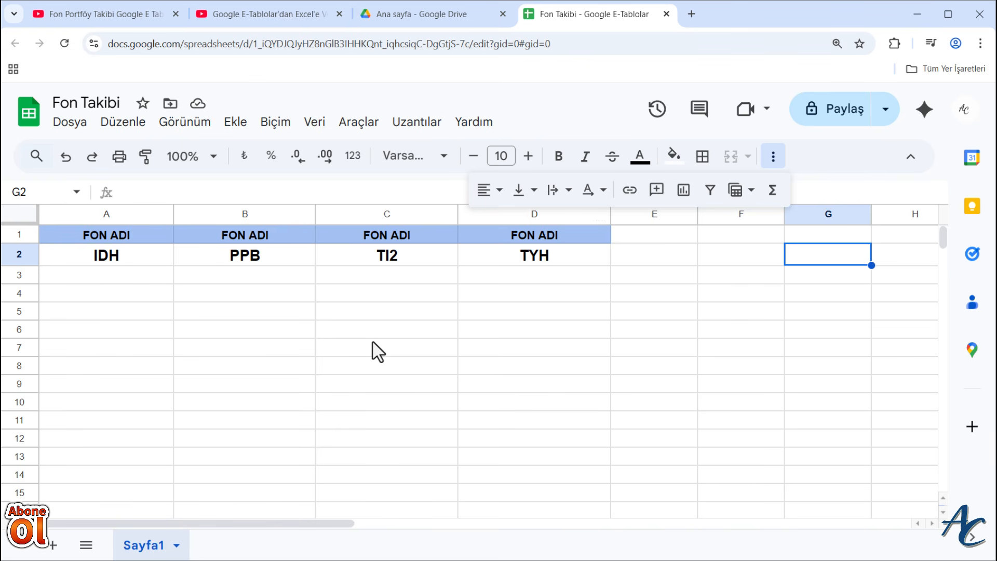
- Search Google for "tefas" in a new browser tab and open the TEFAS website
{"action": "left_click", "coordinate": [691, 14]}
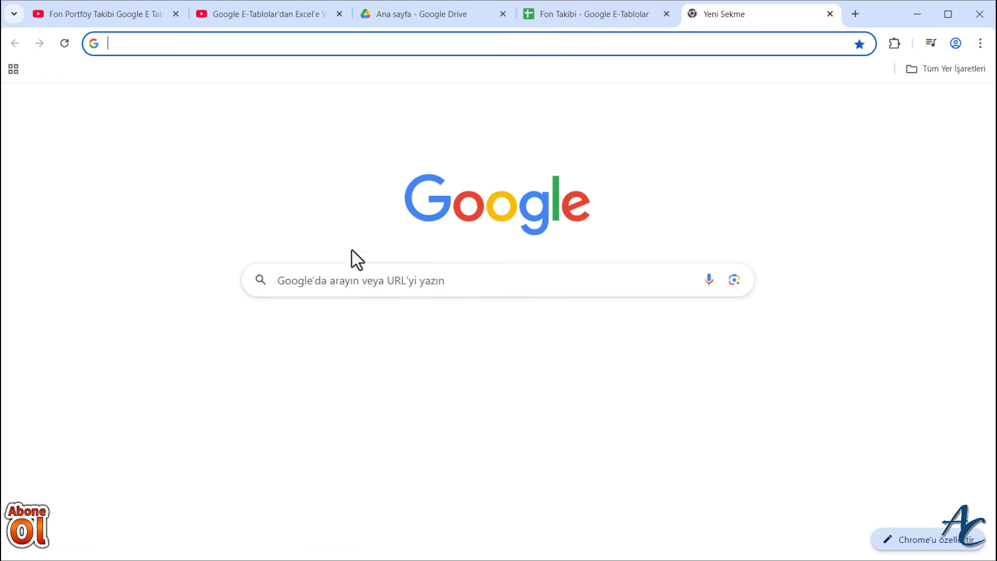
{"action": "left_click", "coordinate": [361, 279]}
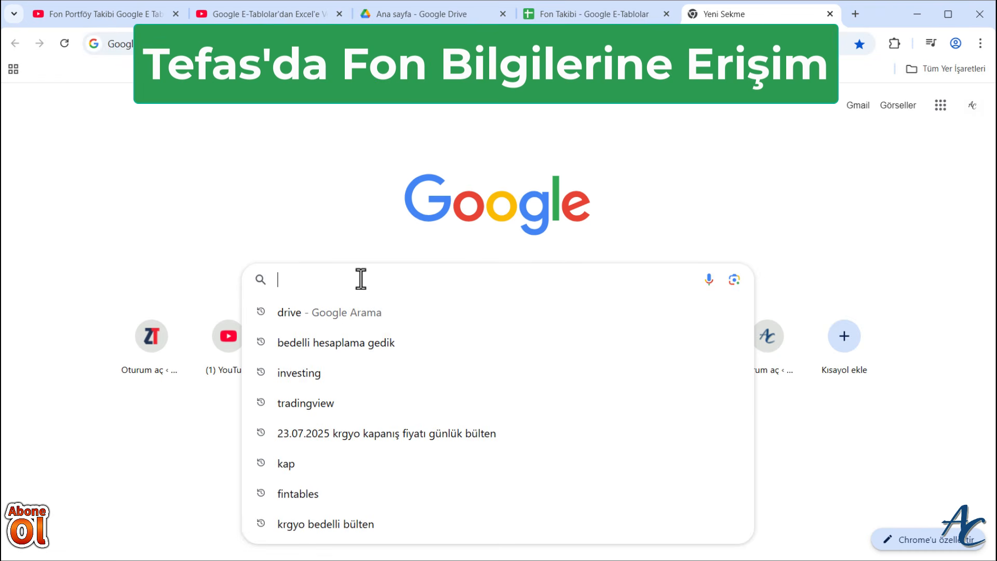
{"action": "type", "text": "tefas"}
{"action": "key", "text": "Return"}
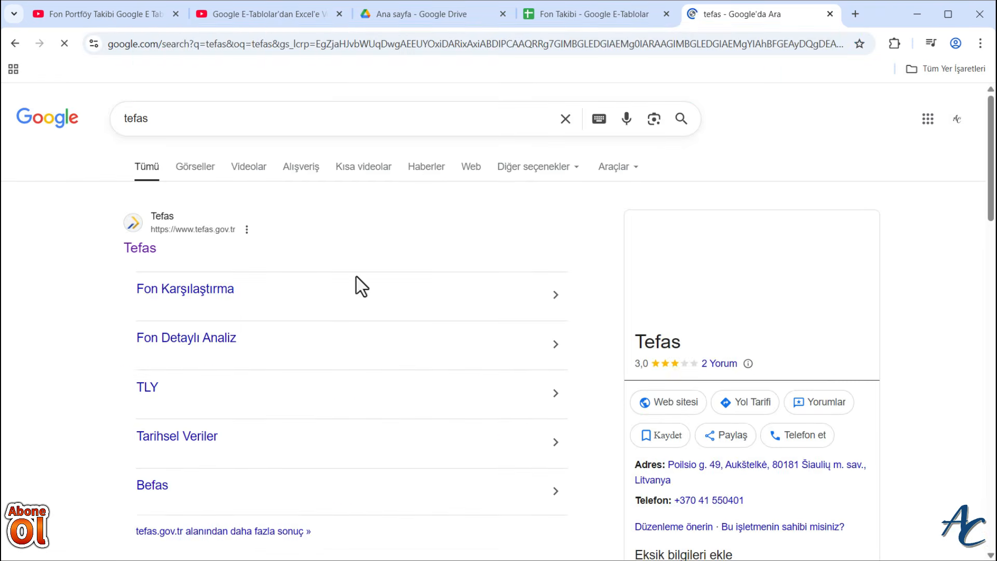
{"action": "left_click", "coordinate": [145, 249]}
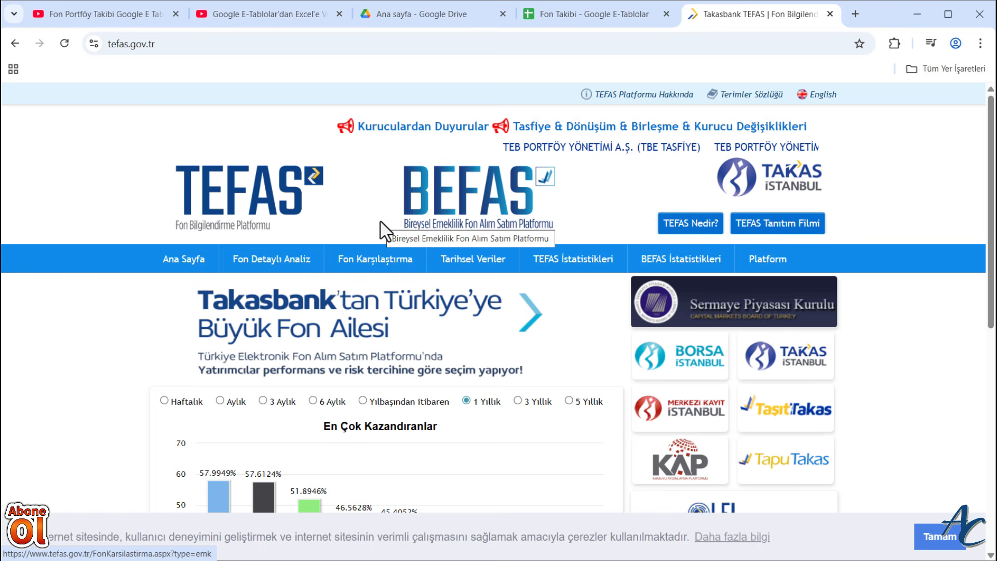
- Run a detailed fund analysis (Fon Detaylı Analiz) on TEFAS for the fund IDH
{"action": "left_click", "coordinate": [281, 265]}
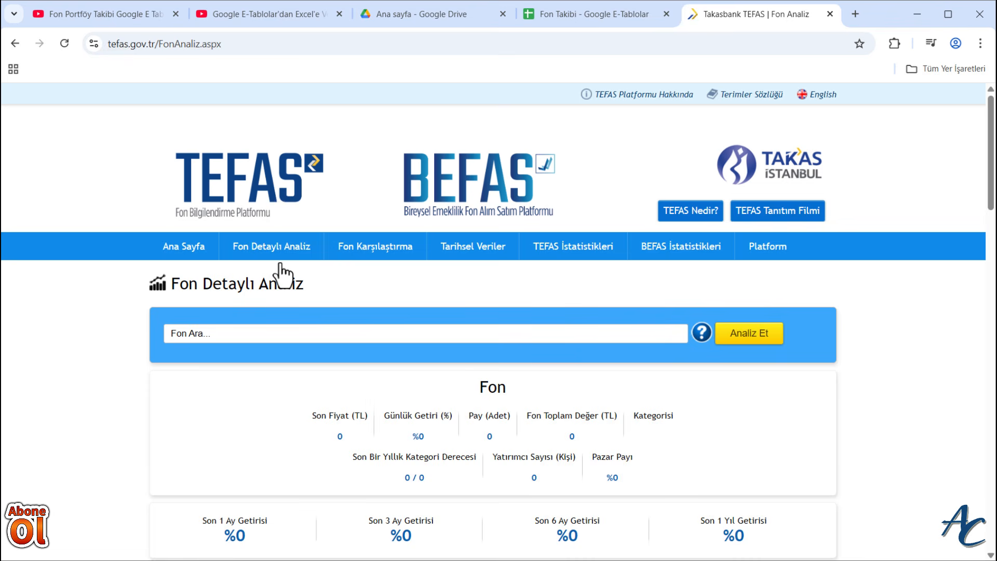
{"action": "left_click", "coordinate": [258, 336]}
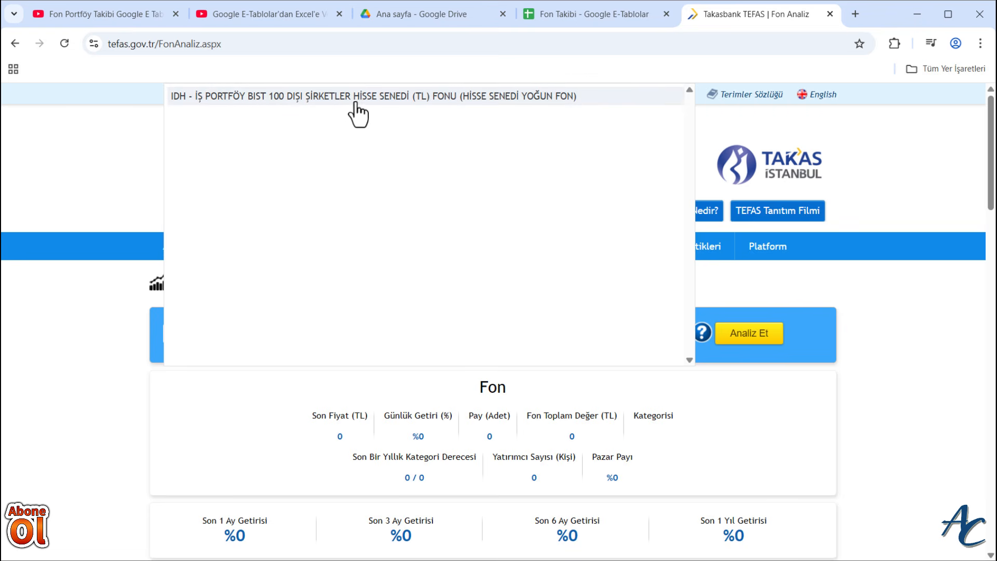
{"action": "left_click", "coordinate": [459, 98]}
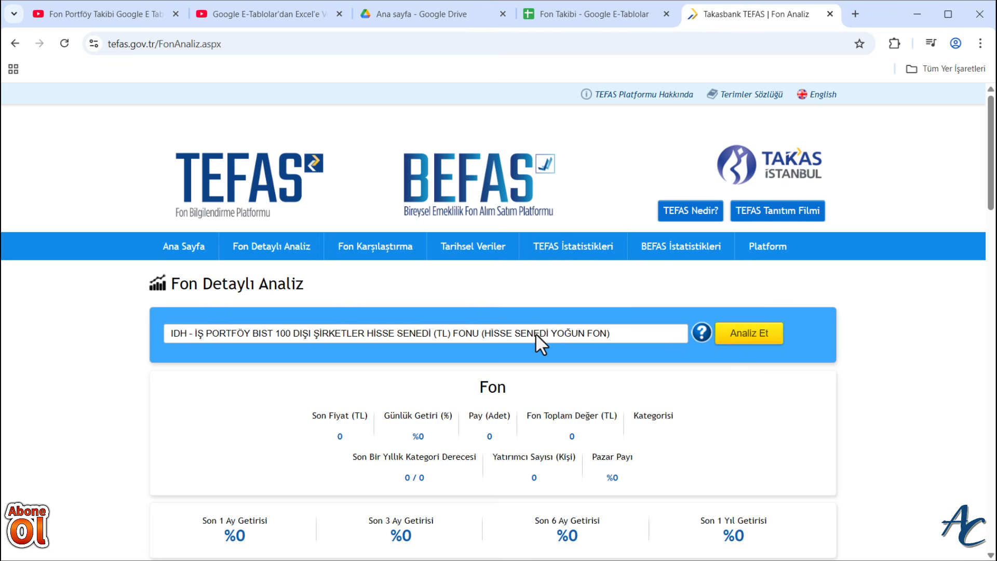
{"action": "left_click", "coordinate": [752, 337]}
- Examine the IDH fund's price, returns, chart, fund profile, asset distribution and comparison sections
{"action": "scroll", "coordinate": [838, 327], "scroll_direction": "down", "scroll_amount": 2}
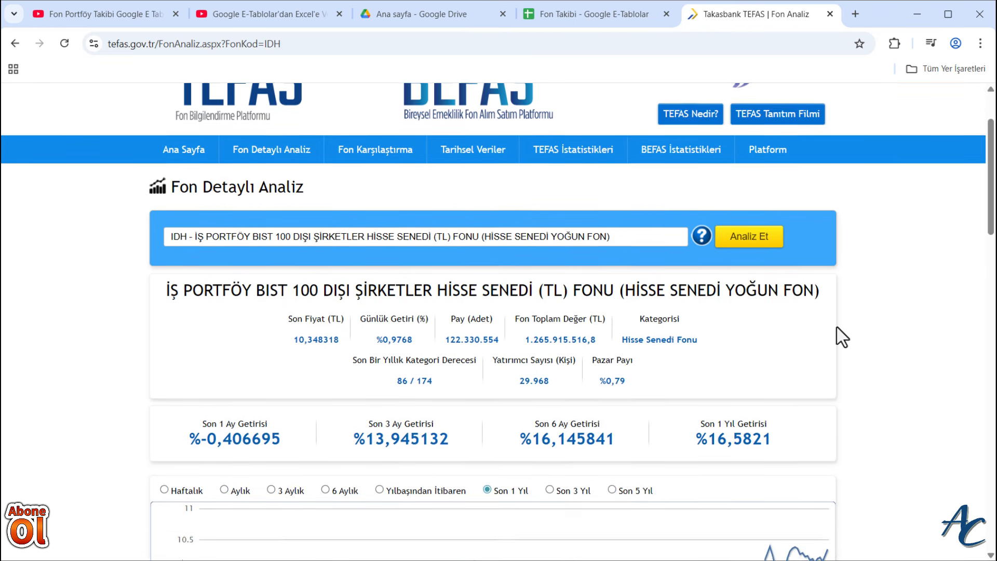
{"action": "scroll", "coordinate": [837, 327], "scroll_direction": "down", "scroll_amount": 5}
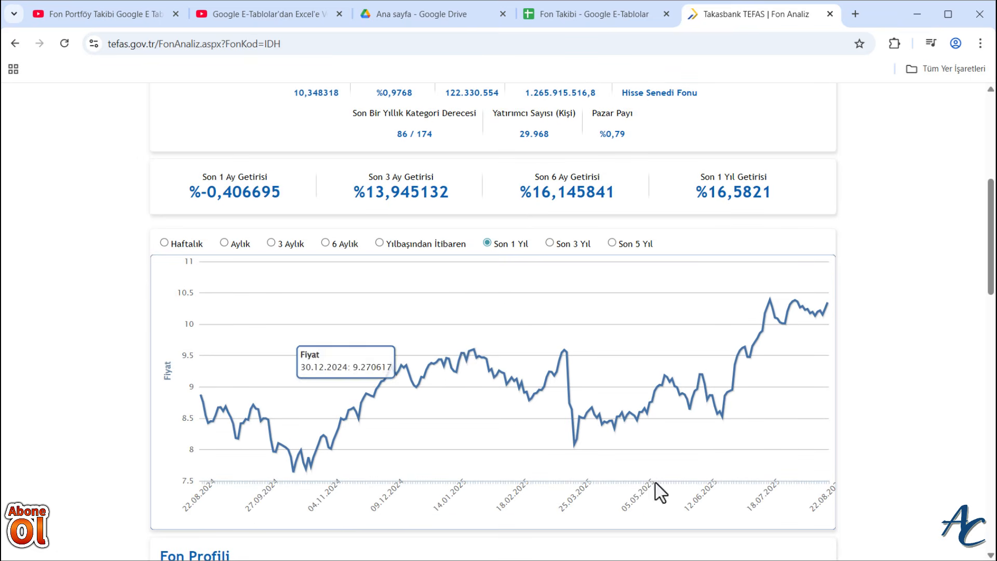
{"action": "scroll", "coordinate": [925, 394], "scroll_direction": "down", "scroll_amount": 3}
{"action": "scroll", "coordinate": [926, 394], "scroll_direction": "up", "scroll_amount": 4}
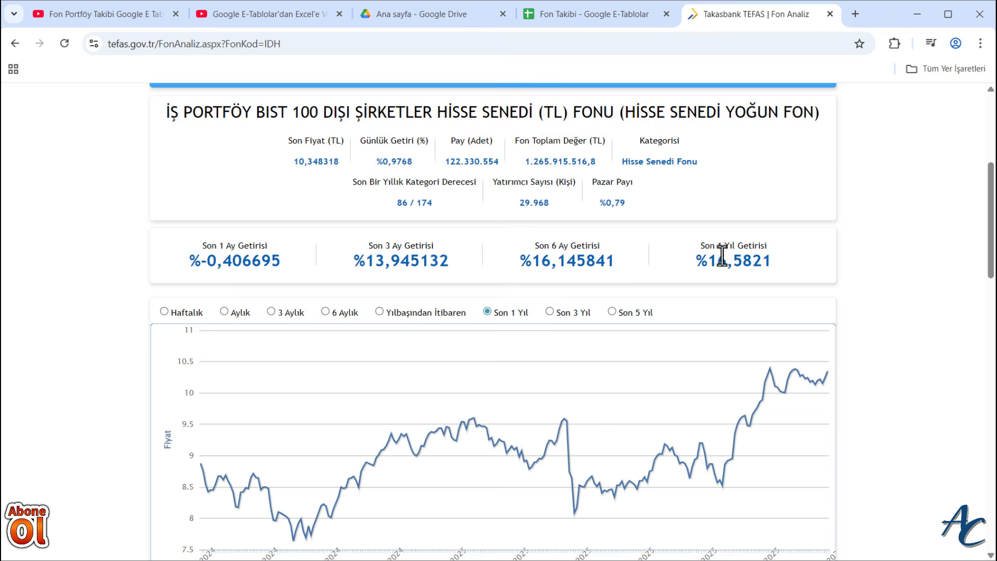
{"action": "scroll", "coordinate": [734, 285], "scroll_direction": "down", "scroll_amount": 8}
{"action": "scroll", "coordinate": [734, 285], "scroll_direction": "down", "scroll_amount": 5}
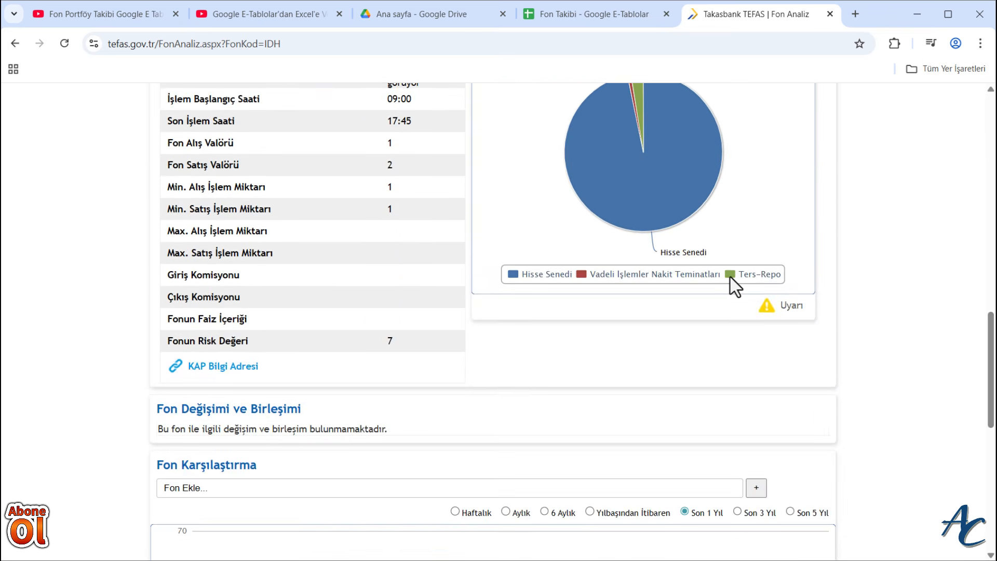
{"action": "scroll", "coordinate": [735, 285], "scroll_direction": "up", "scroll_amount": 4}
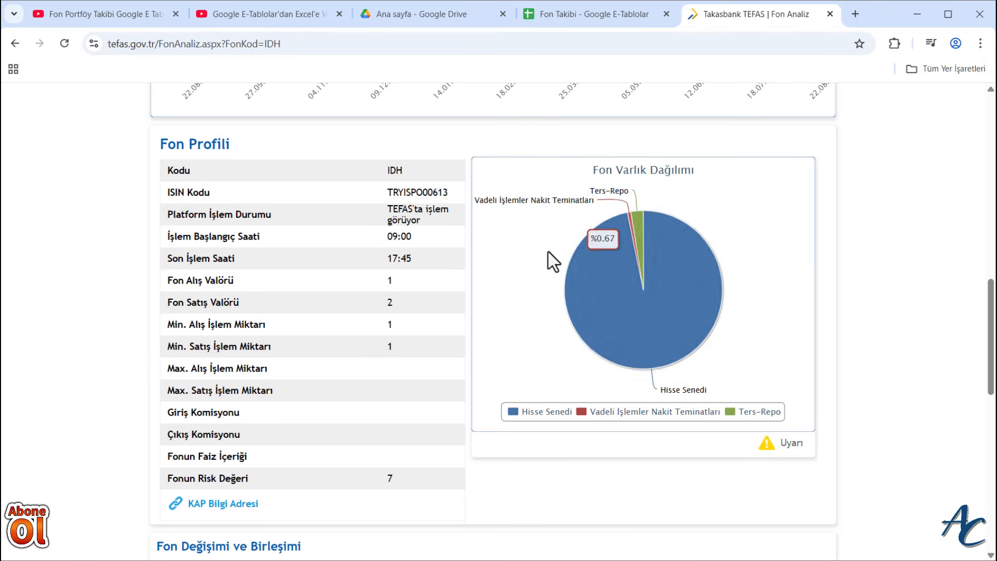
{"action": "scroll", "coordinate": [831, 349], "scroll_direction": "down", "scroll_amount": 1}
{"action": "scroll", "coordinate": [829, 353], "scroll_direction": "down", "scroll_amount": 11}
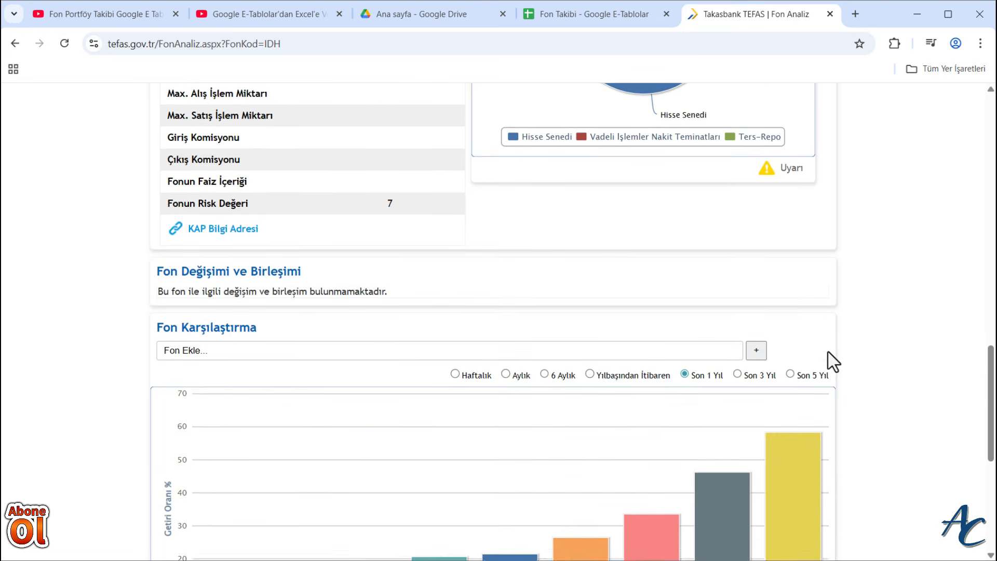
{"action": "scroll", "coordinate": [828, 353], "scroll_direction": "up", "scroll_amount": 20}
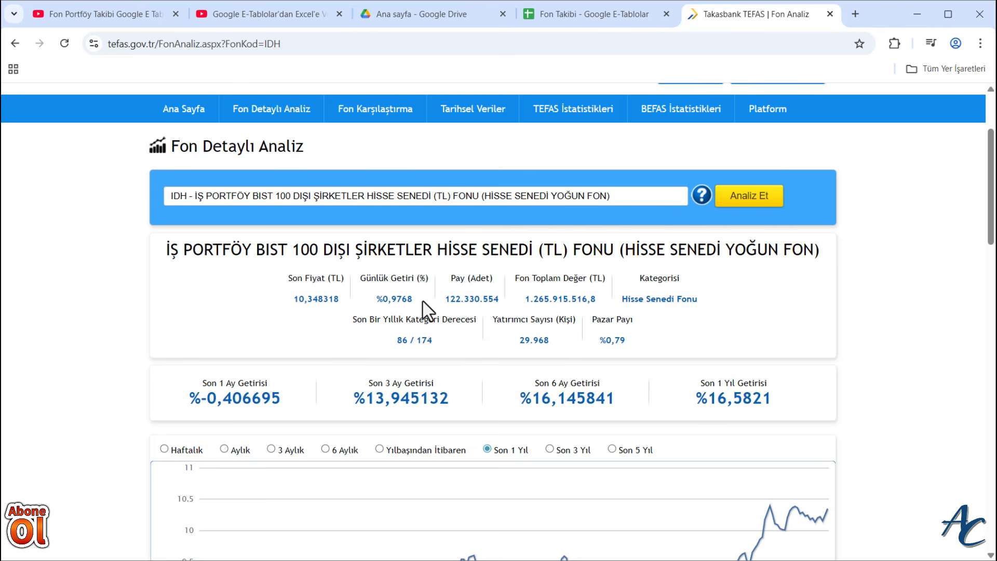
{"action": "scroll", "coordinate": [426, 310], "scroll_direction": "up", "scroll_amount": 3}
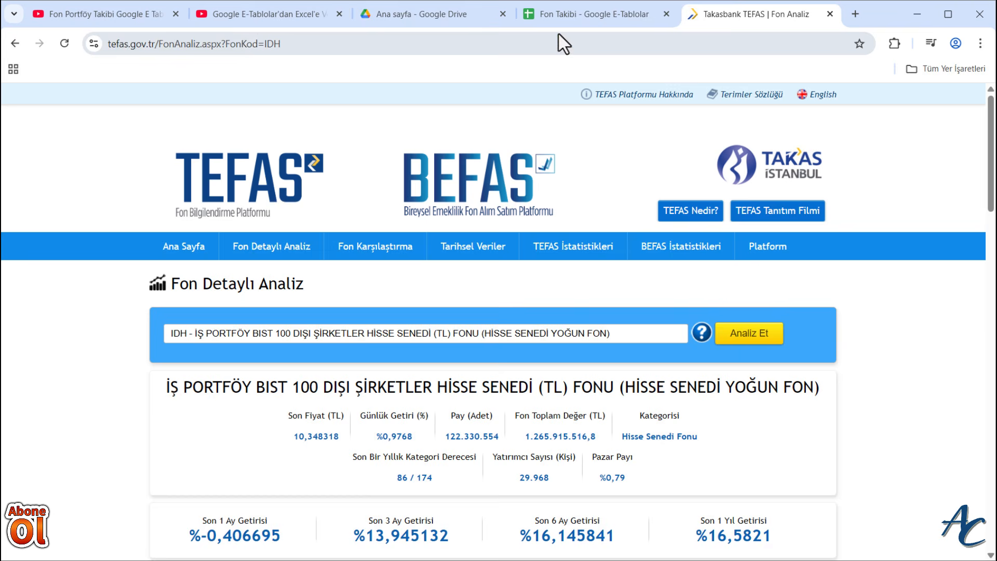
- Switch to the Fon Takibi spreadsheet and start an IMPORTHTML formula in cell A3
{"action": "left_click", "coordinate": [584, 13]}
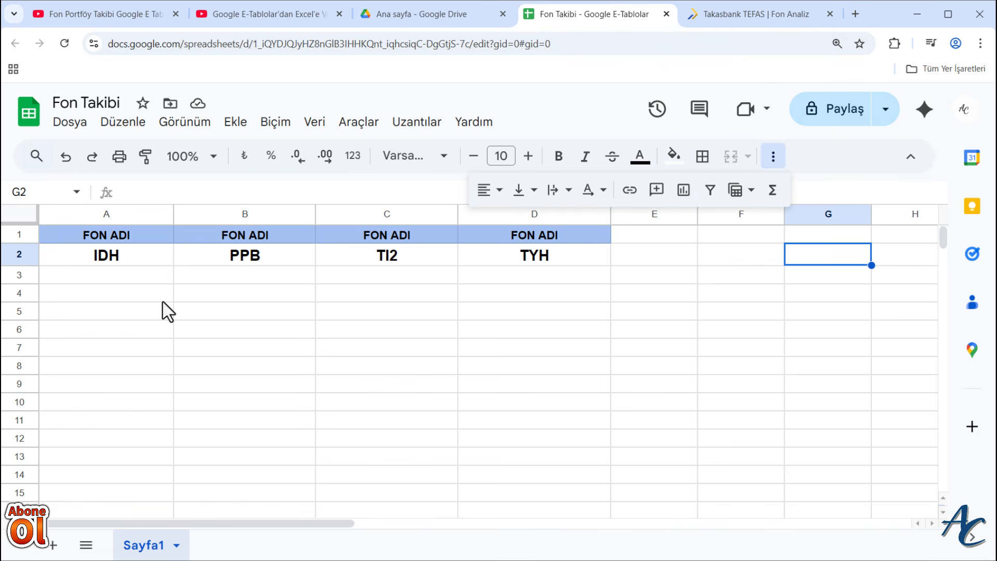
{"action": "left_click", "coordinate": [100, 279]}
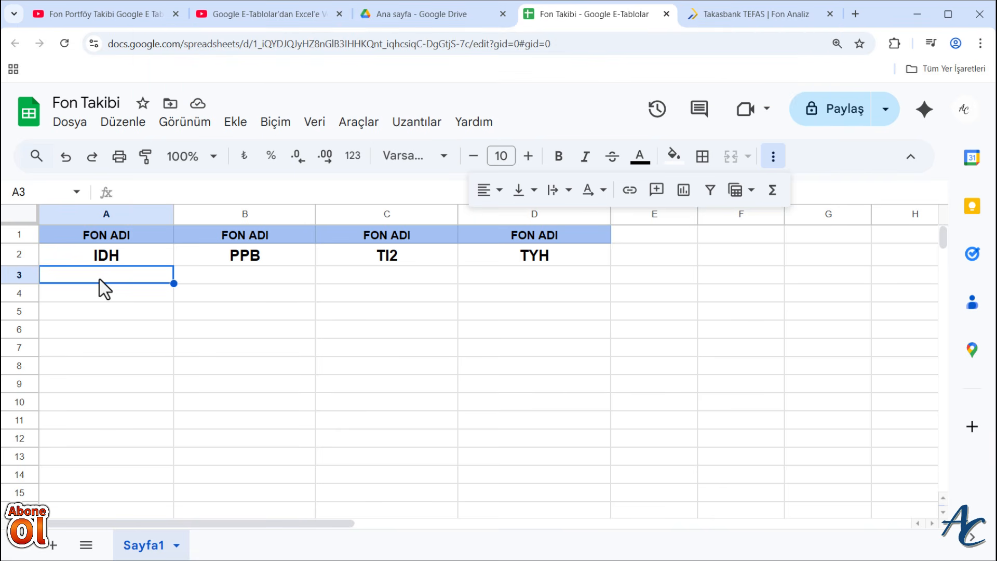
{"action": "type", "text": "="}
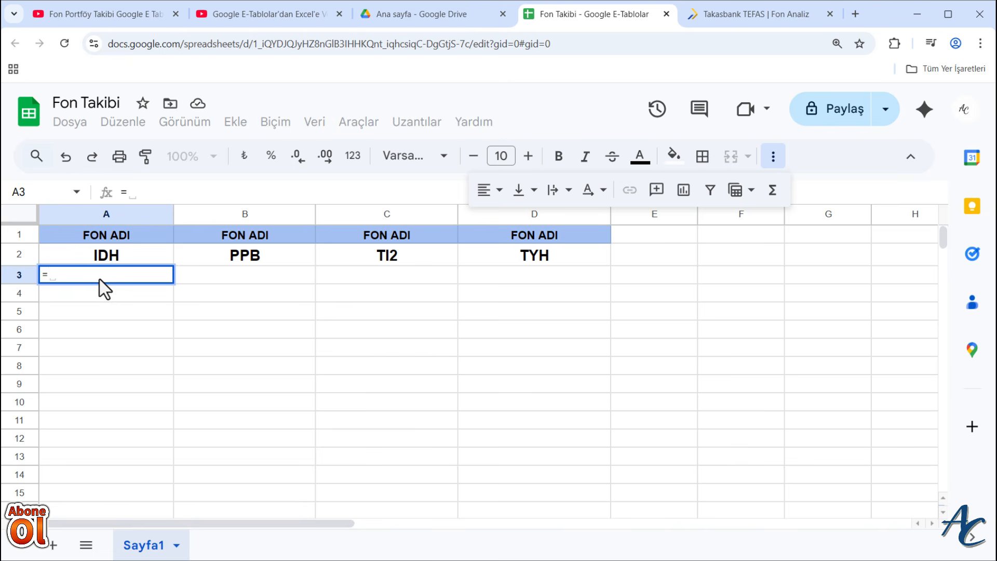
{"action": "type", "text": "IMP"}
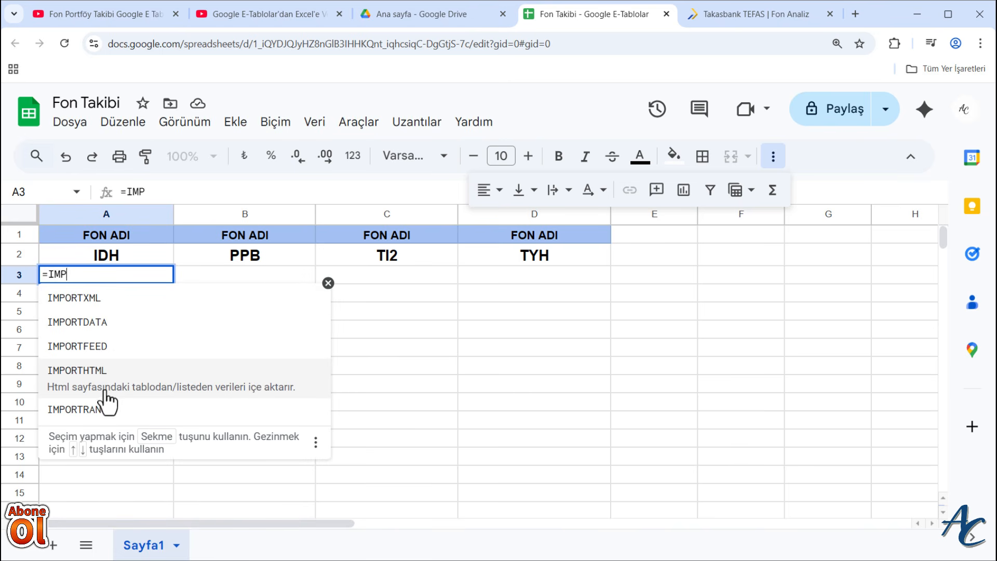
{"action": "left_click", "coordinate": [188, 381]}
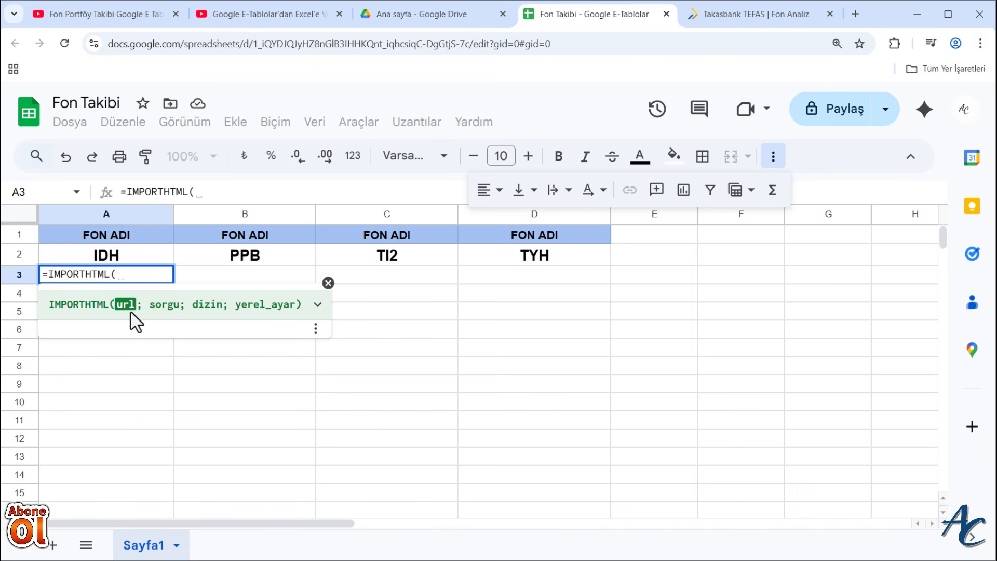
- Copy the IDH analysis page's address from TEFAS and insert it in quotation marks as the IMPORTHTML url argument in A3
{"action": "left_click", "coordinate": [748, 21]}
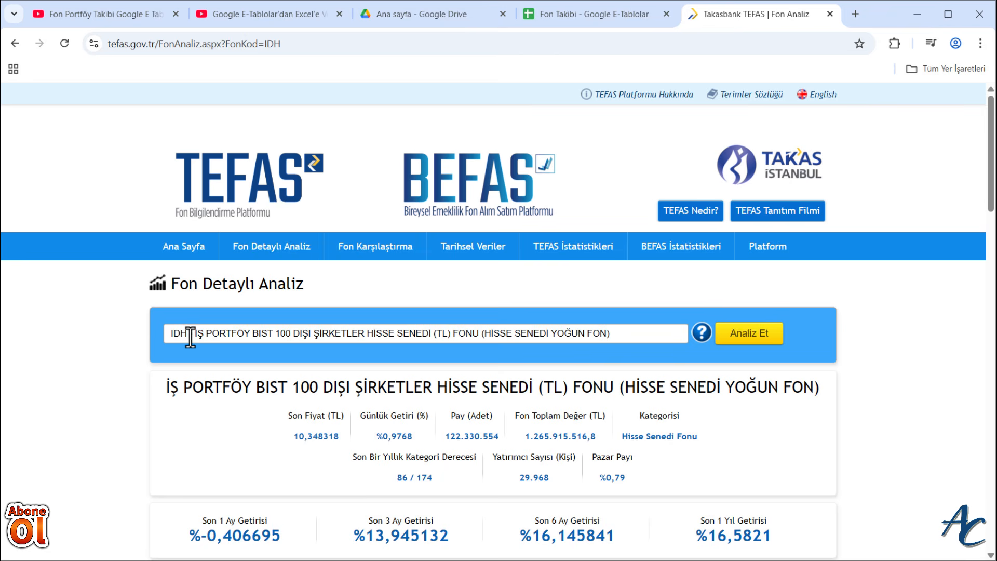
{"action": "left_click", "coordinate": [235, 45]}
{"action": "key", "text": "ctrl+c"}
{"action": "right_click", "coordinate": [233, 45]}
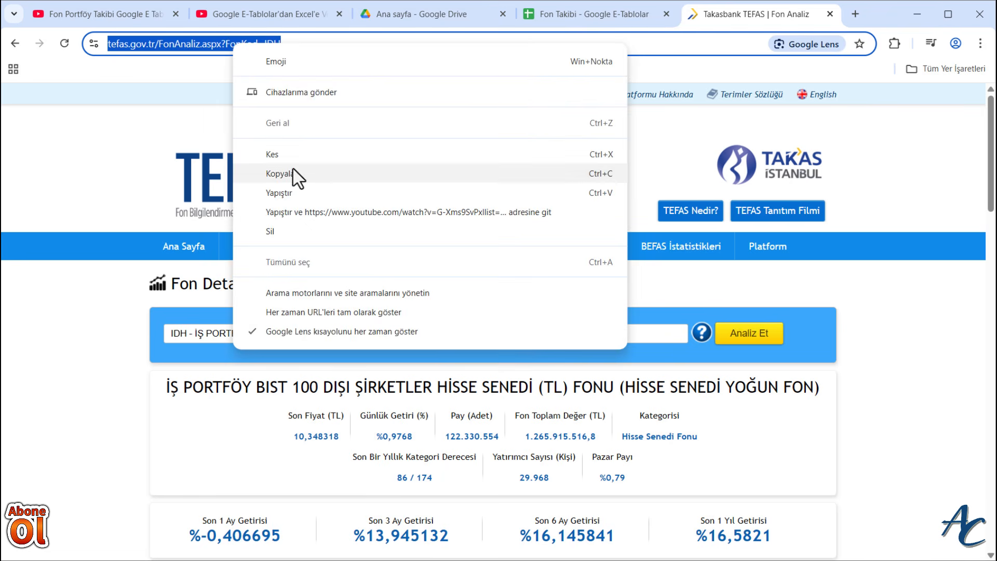
{"action": "left_click", "coordinate": [281, 173]}
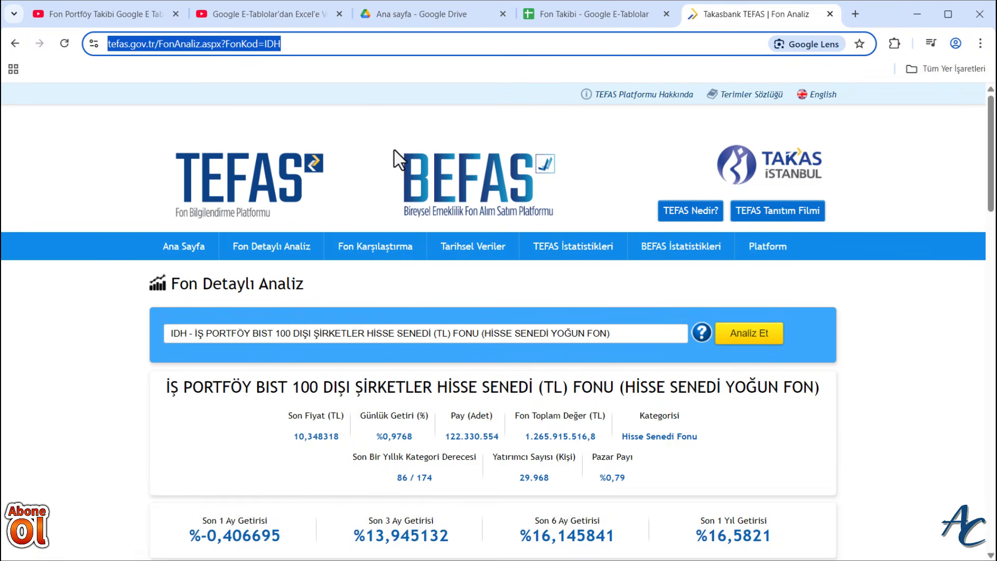
{"action": "left_click", "coordinate": [580, 14]}
{"action": "key", "text": "ctrl+v"}
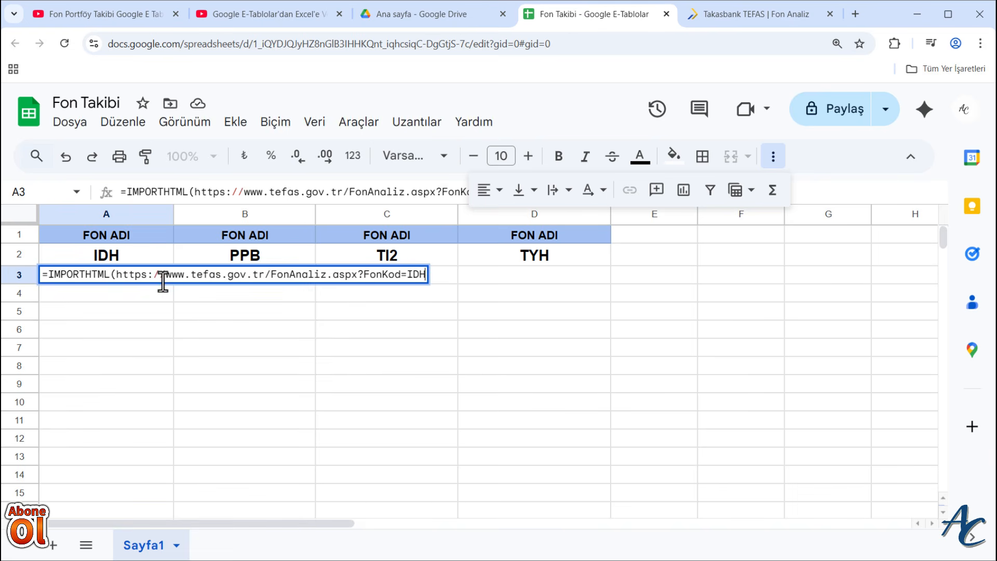
{"action": "left_click", "coordinate": [119, 275]}
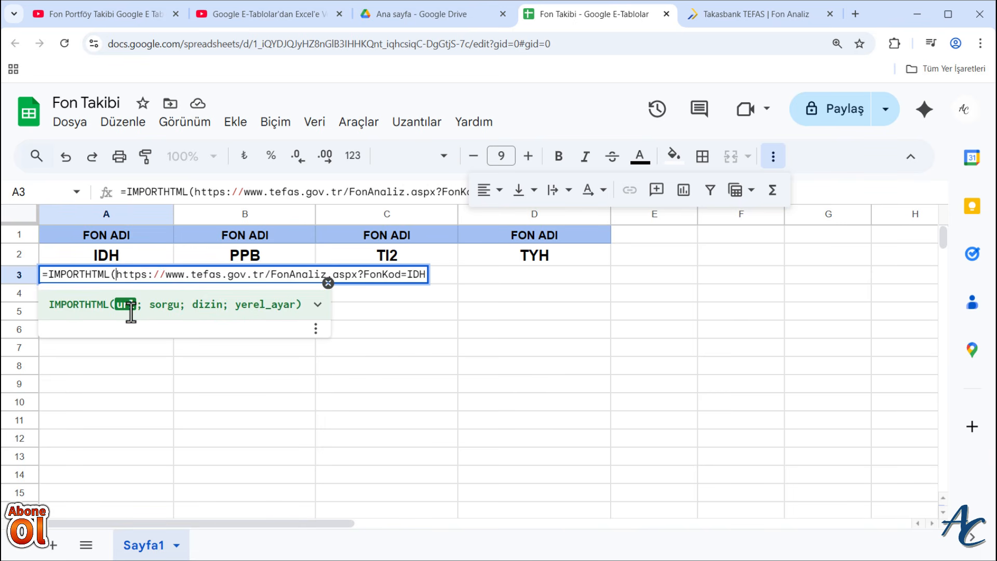
{"action": "type", "text": "\""}
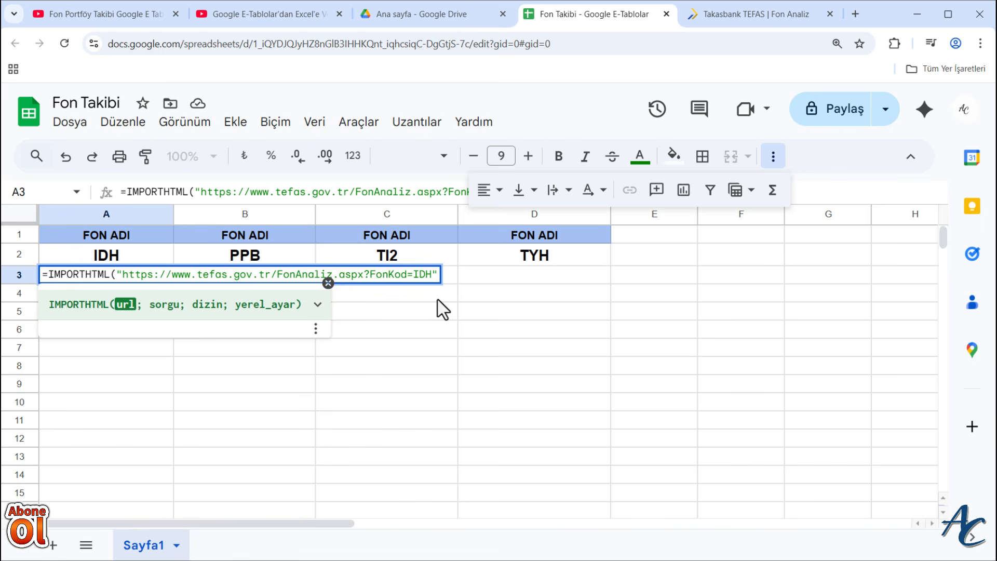
- Add "list" as the query argument of the IMPORTHTML formula in A3, checking the data layout on the TEFAS page
{"action": "type", "text": ";"}
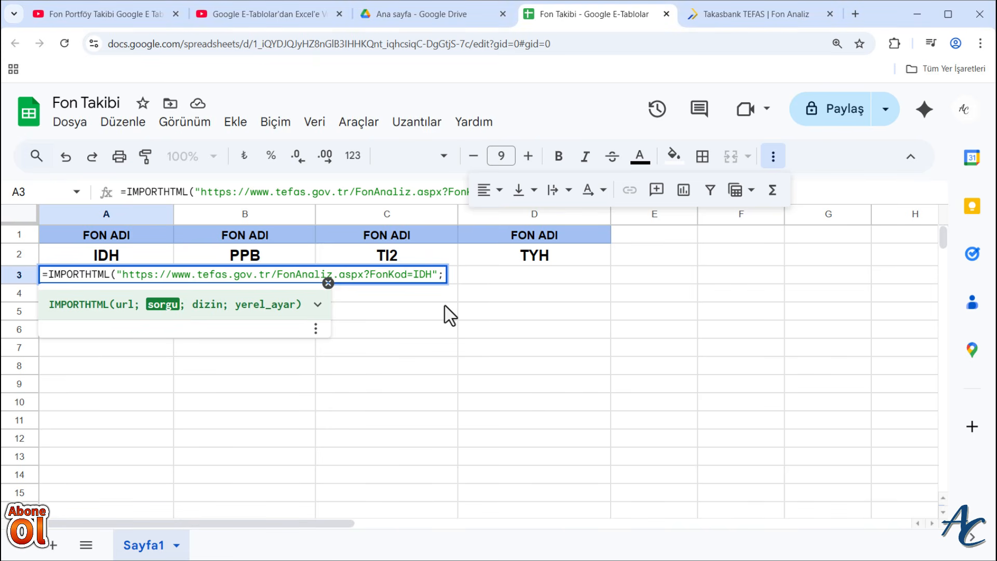
{"action": "type", "text": "\""}
{"action": "left_click", "coordinate": [740, 16]}
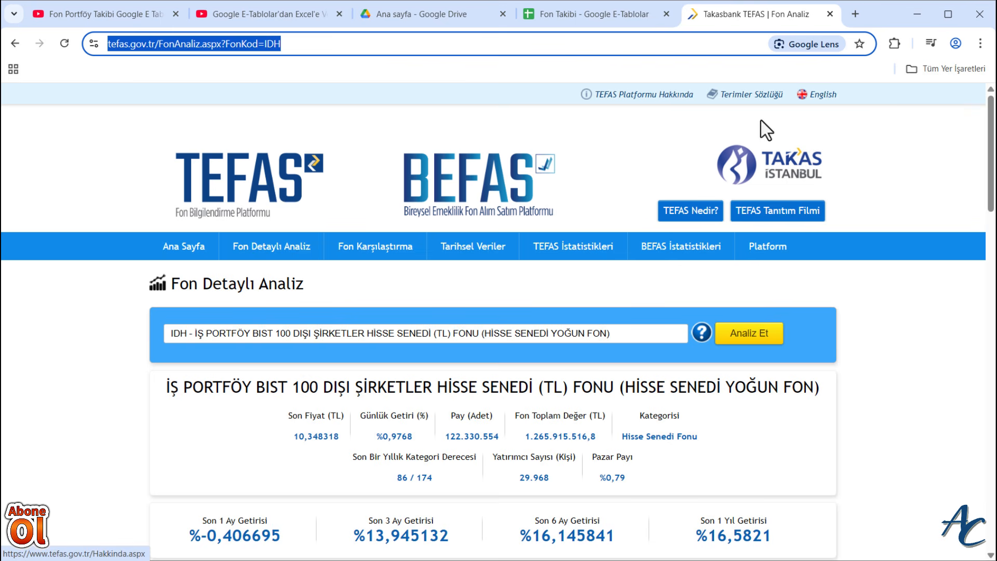
{"action": "scroll", "coordinate": [500, 472], "scroll_direction": "down", "scroll_amount": 3}
{"action": "scroll", "coordinate": [493, 468], "scroll_direction": "up", "scroll_amount": 3}
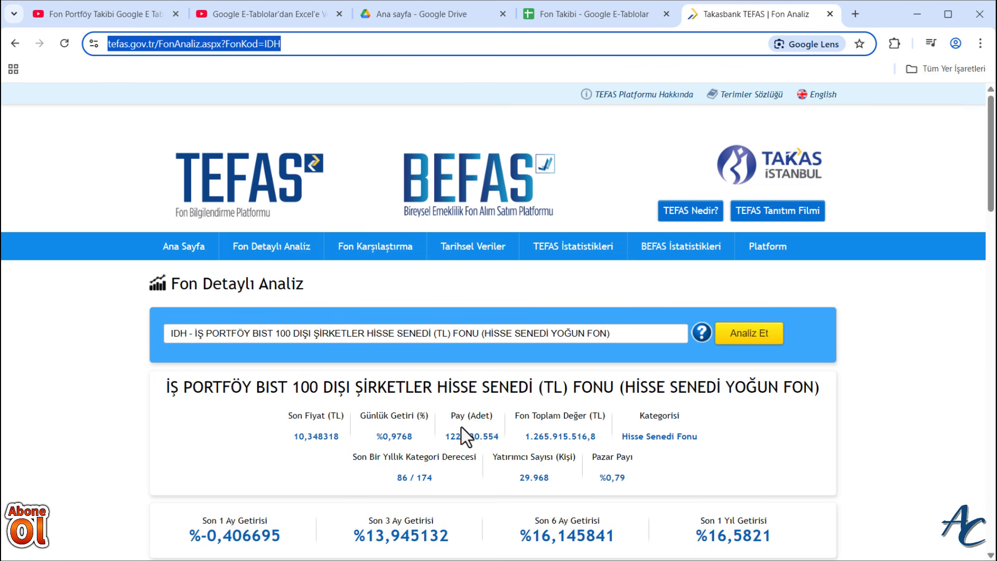
{"action": "left_click", "coordinate": [573, 16]}
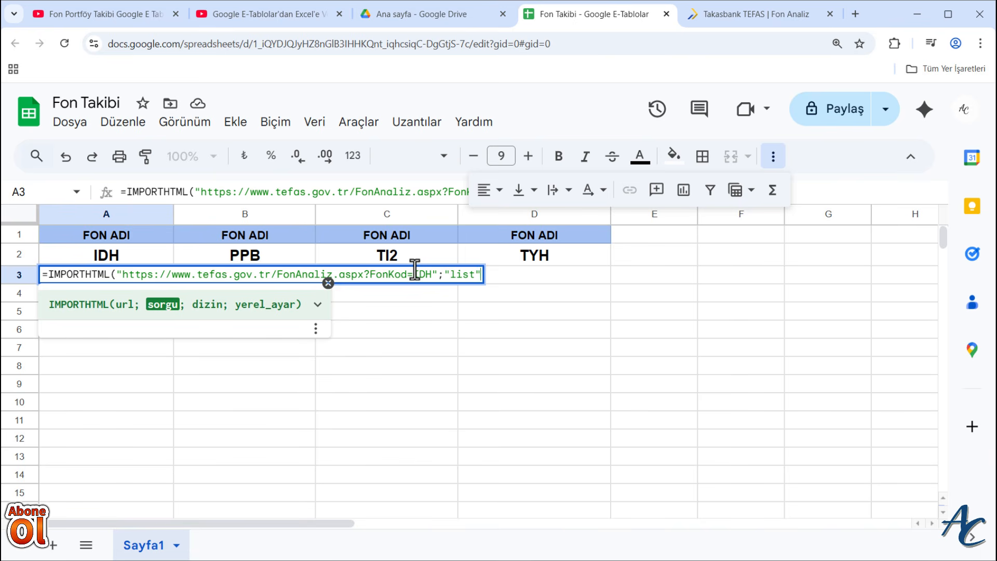
- Set the IMPORTHTML formula's index argument to 1 and enter the formula in A3
{"action": "type", "text": ";"}
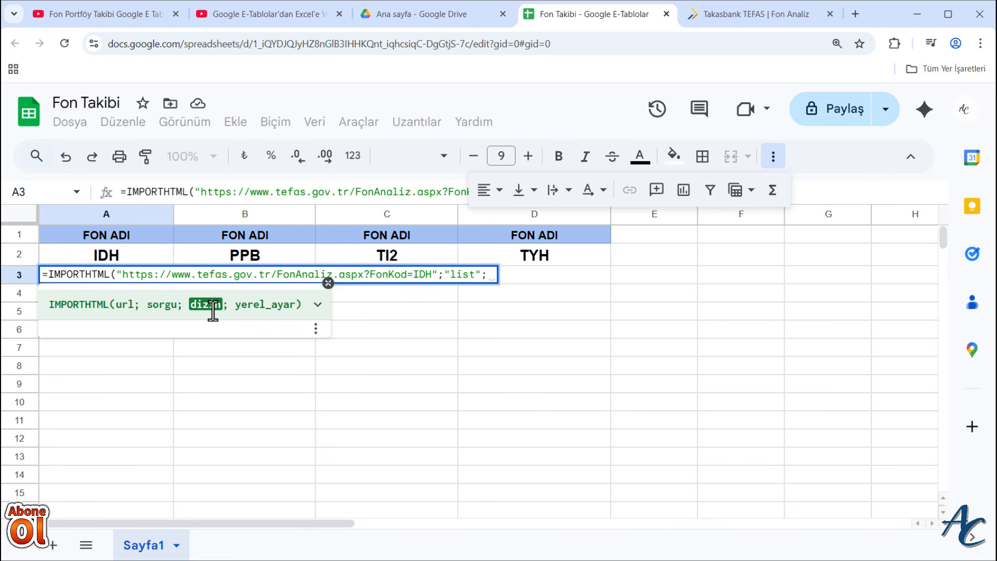
{"action": "left_click", "coordinate": [755, 14]}
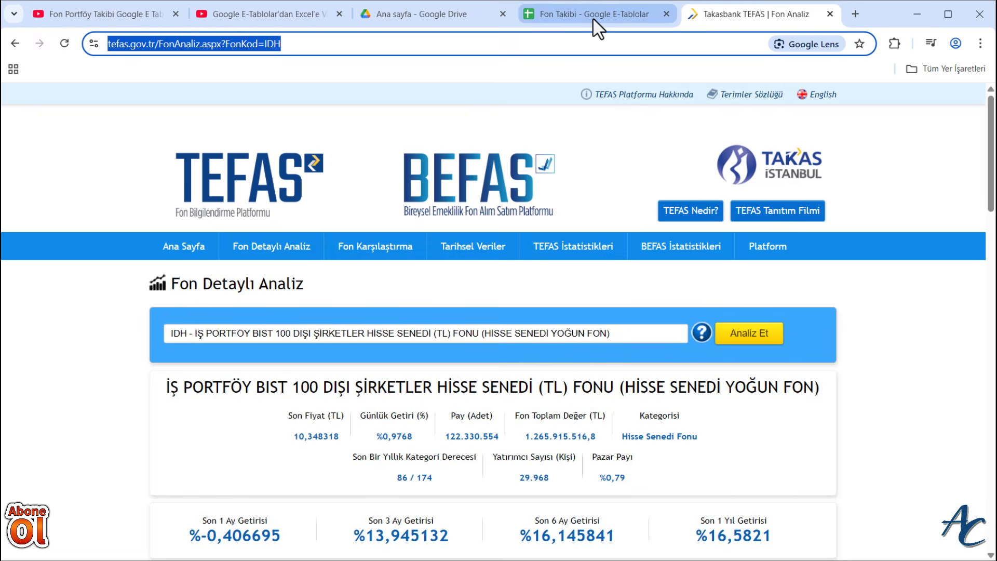
{"action": "left_click", "coordinate": [656, 21]}
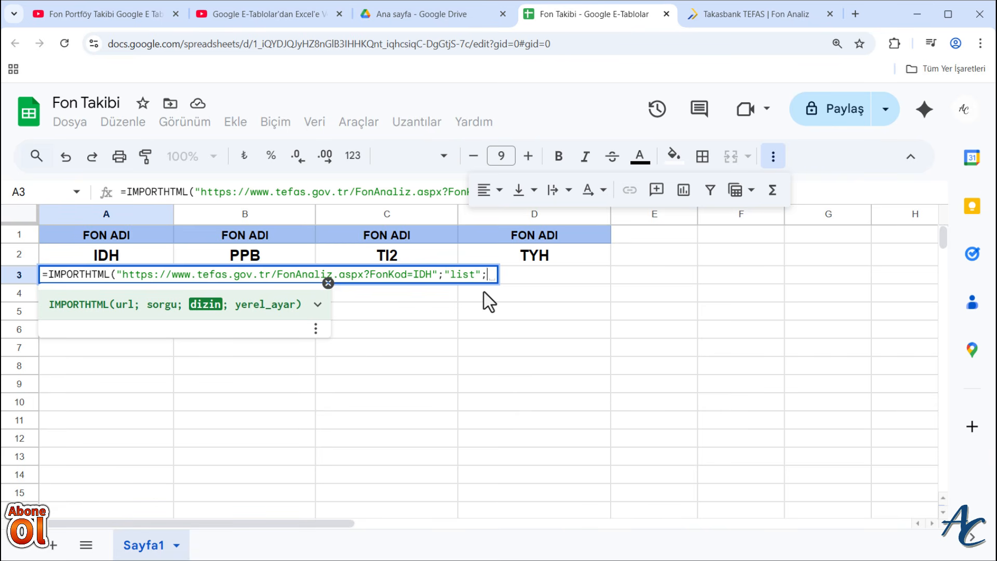
{"action": "type", "text": "1"}
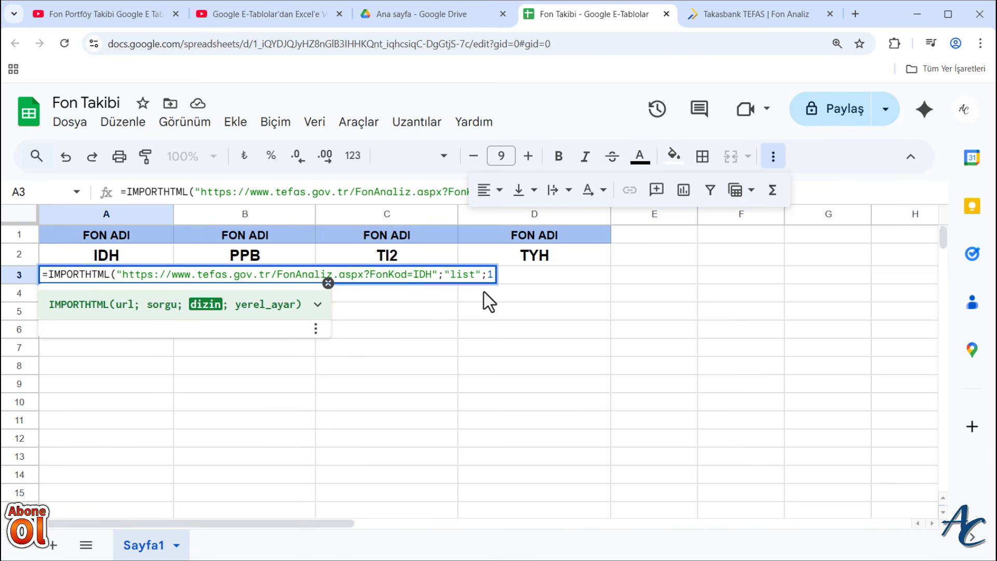
{"action": "key", "text": "Return"}
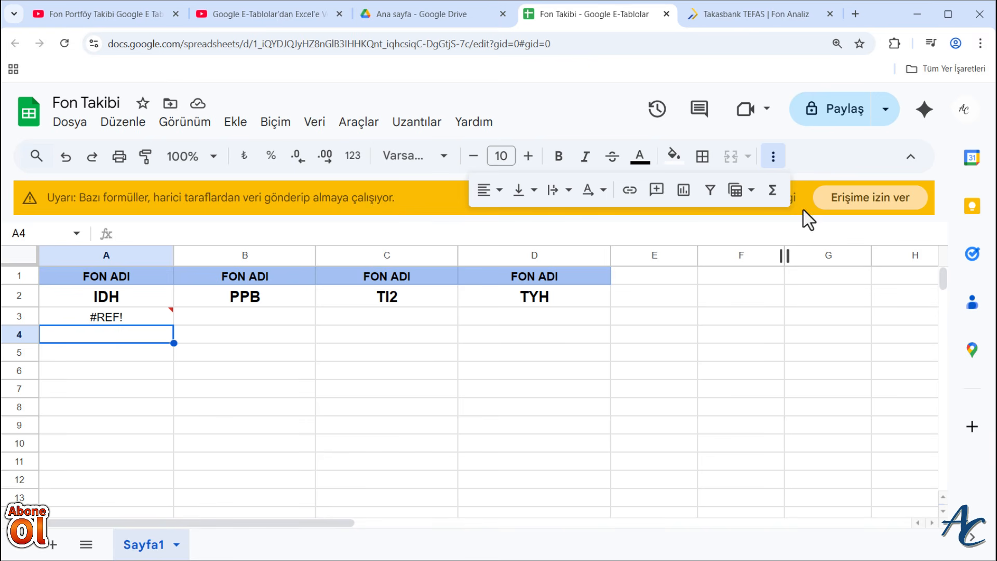
- Allow the formulas to access external data and compare the imported list with the IDH page on TEFAS
{"action": "left_click", "coordinate": [774, 157]}
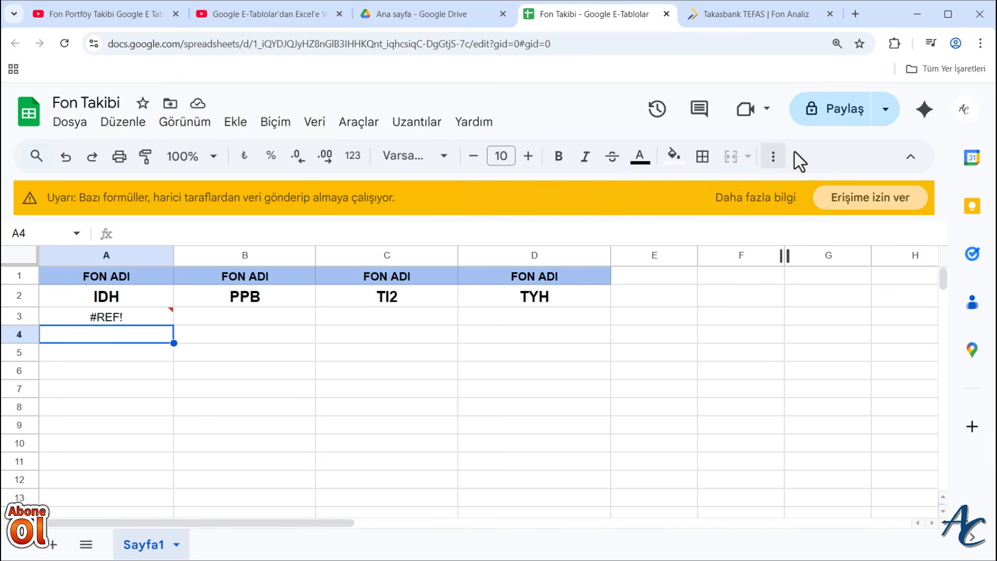
{"action": "left_click", "coordinate": [870, 213]}
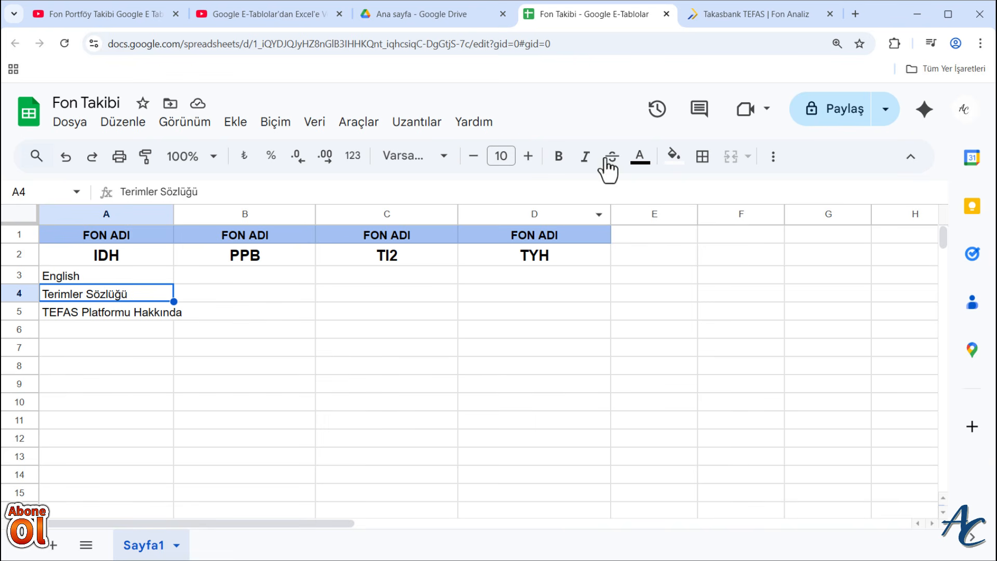
{"action": "left_click", "coordinate": [744, 12]}
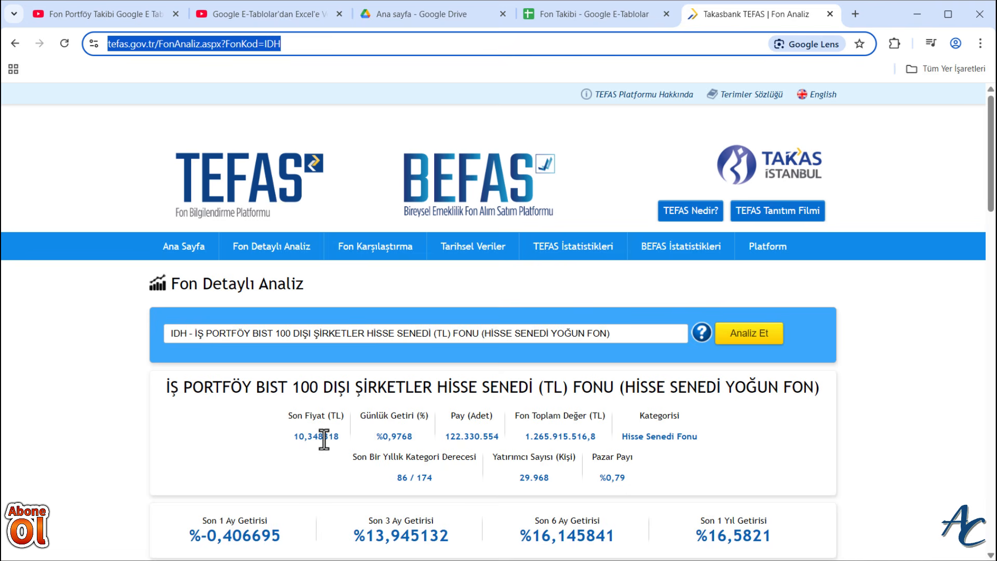
{"action": "left_click", "coordinate": [597, 15]}
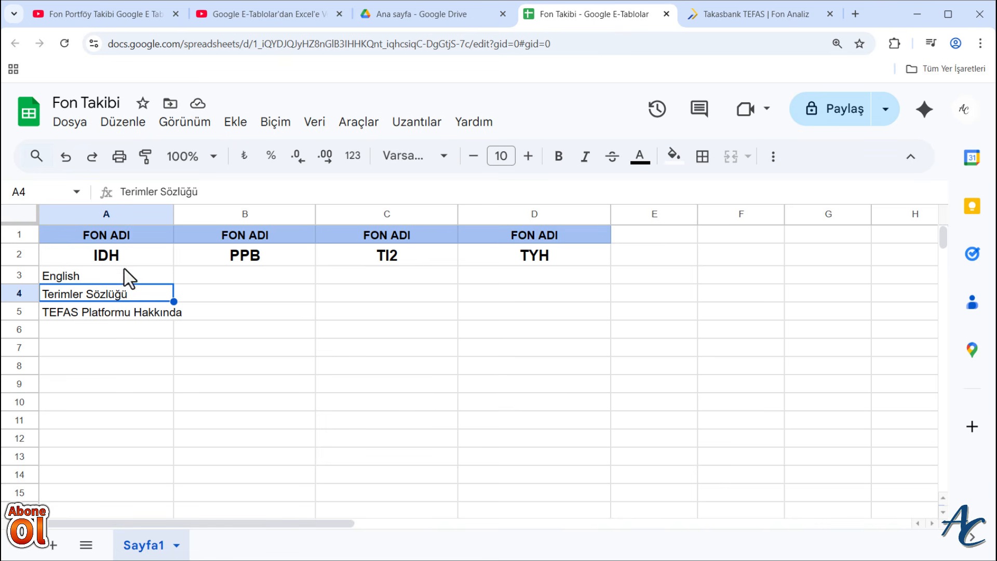
- Set the index argument of the IMPORTHTML formula in A3 to 5
{"action": "left_click", "coordinate": [121, 276]}
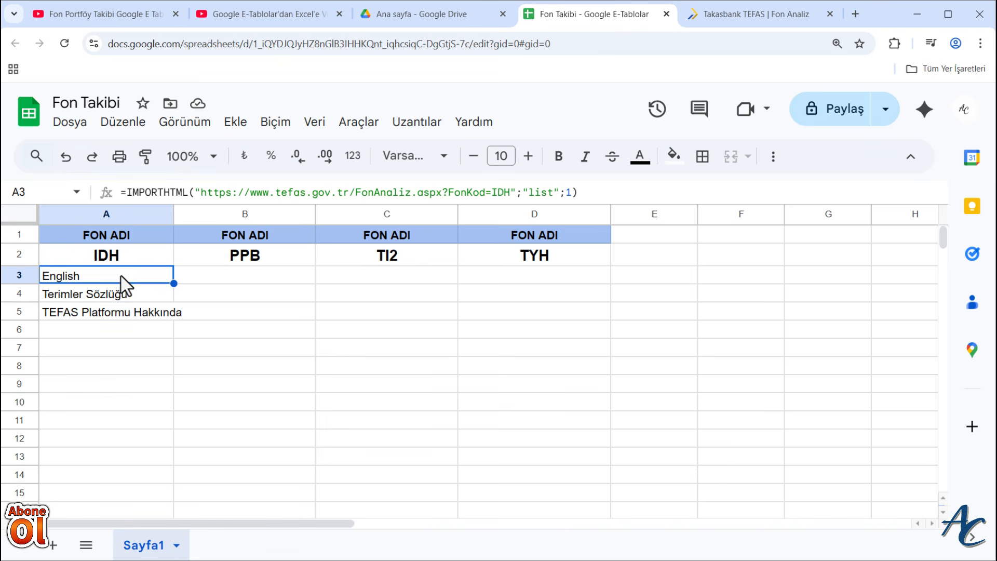
{"action": "left_click", "coordinate": [570, 192]}
{"action": "key", "text": "BackSpace"}
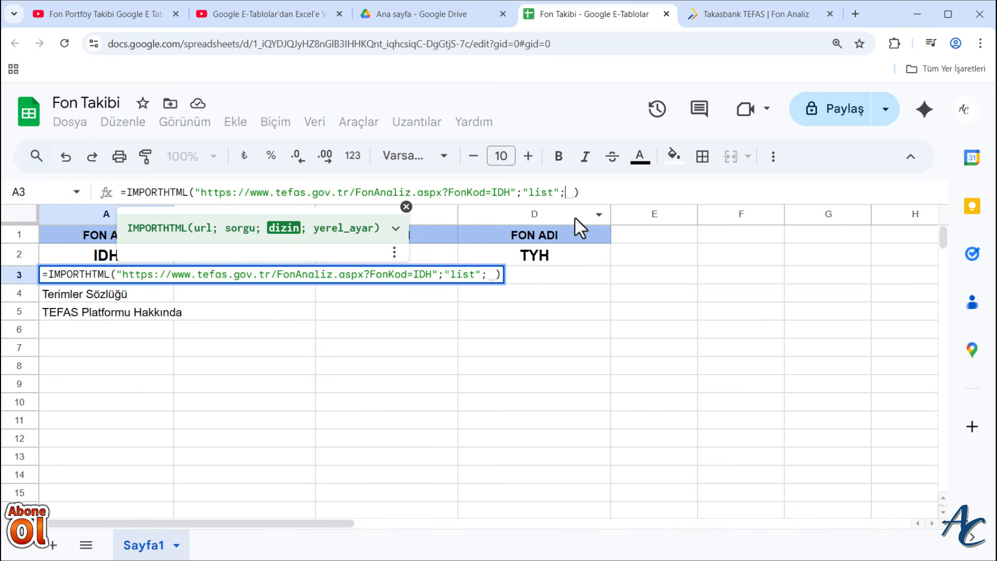
{"action": "type", "text": "5"}
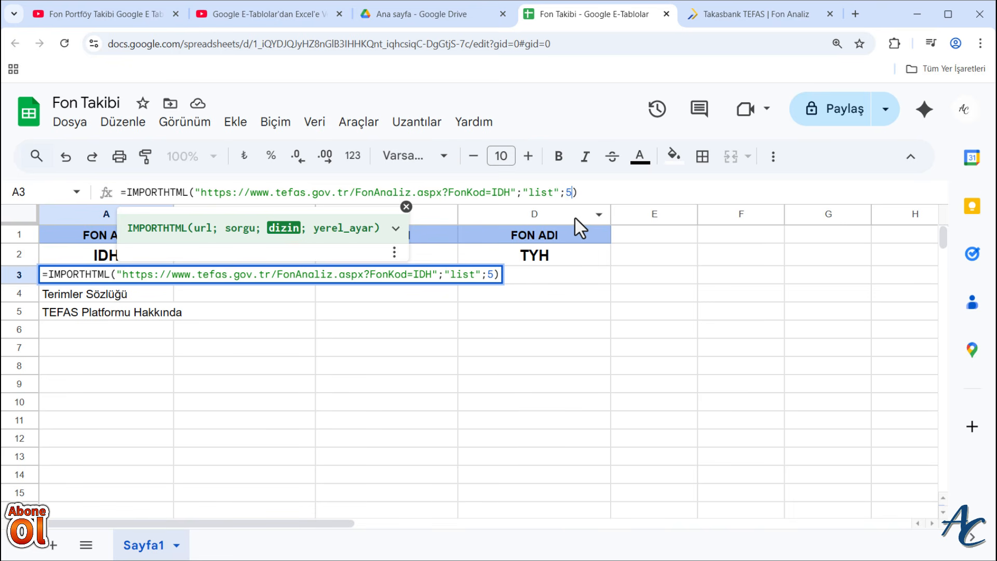
{"action": "key", "text": "Return"}
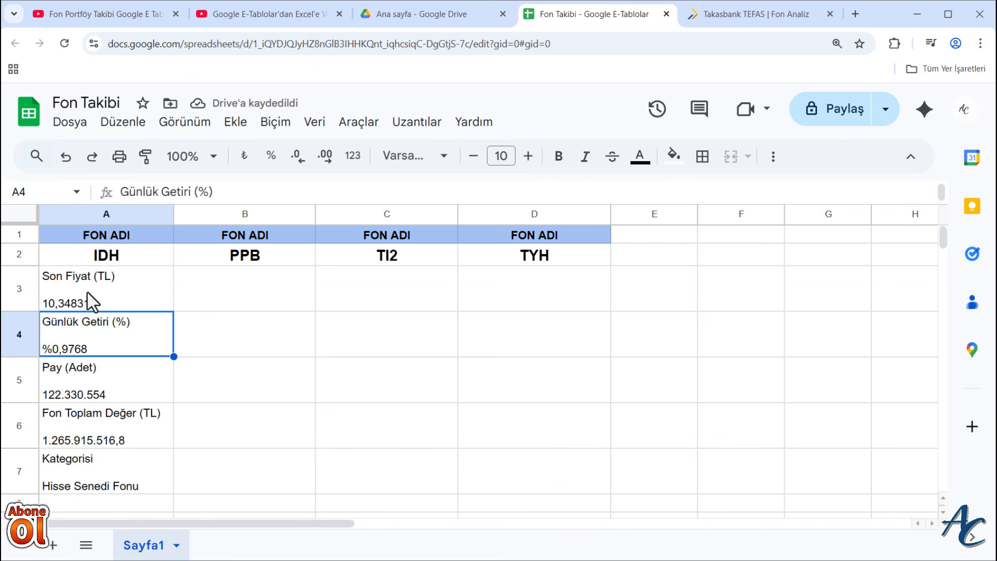
- Compare the list imported in column A with the fund figures on the TEFAS IDH page
{"action": "left_click", "coordinate": [746, 14]}
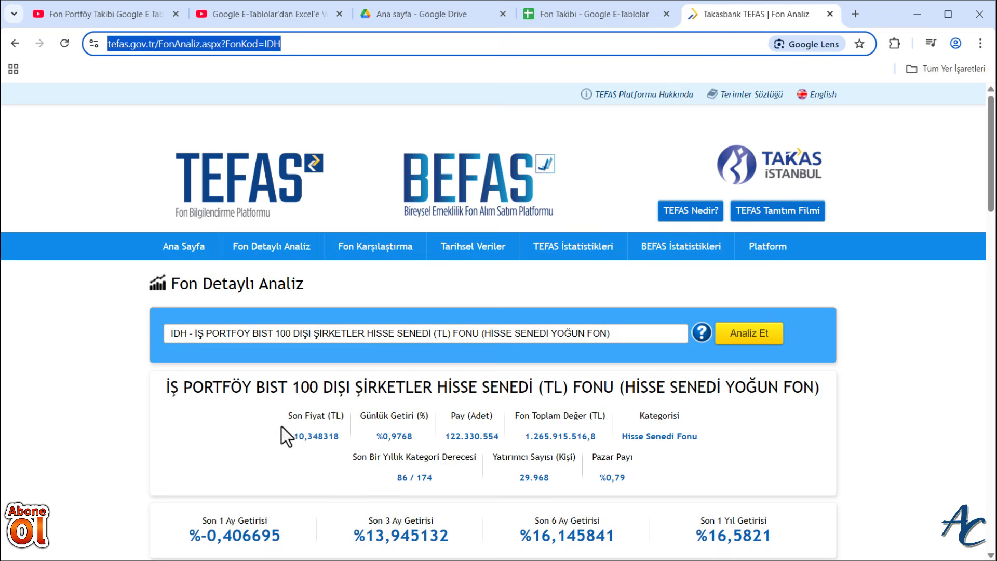
{"action": "scroll", "coordinate": [347, 451], "scroll_direction": "down", "scroll_amount": 3}
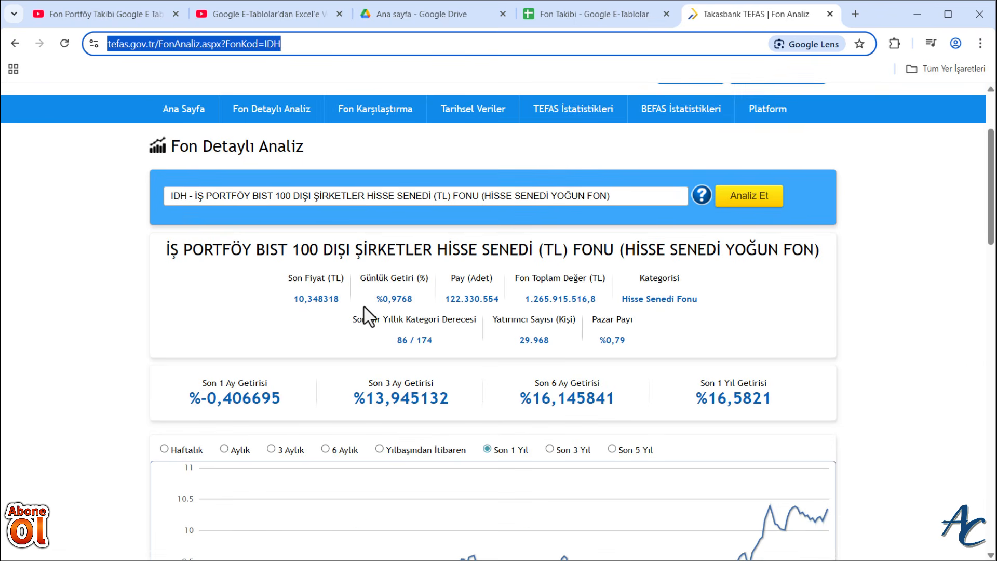
{"action": "scroll", "coordinate": [368, 314], "scroll_direction": "down", "scroll_amount": 1}
{"action": "left_click", "coordinate": [600, 17]}
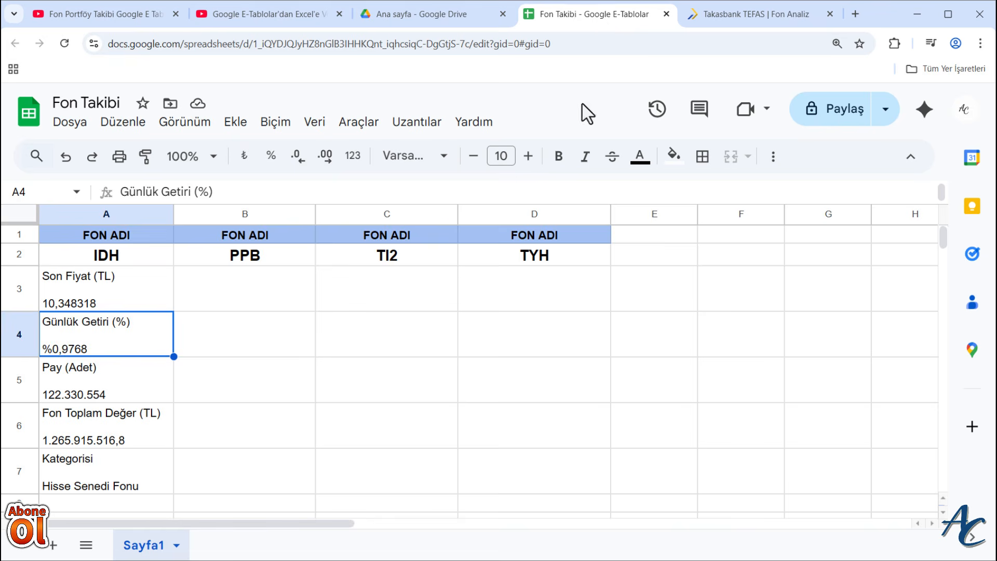
{"action": "scroll", "coordinate": [365, 360], "scroll_direction": "down", "scroll_amount": 3}
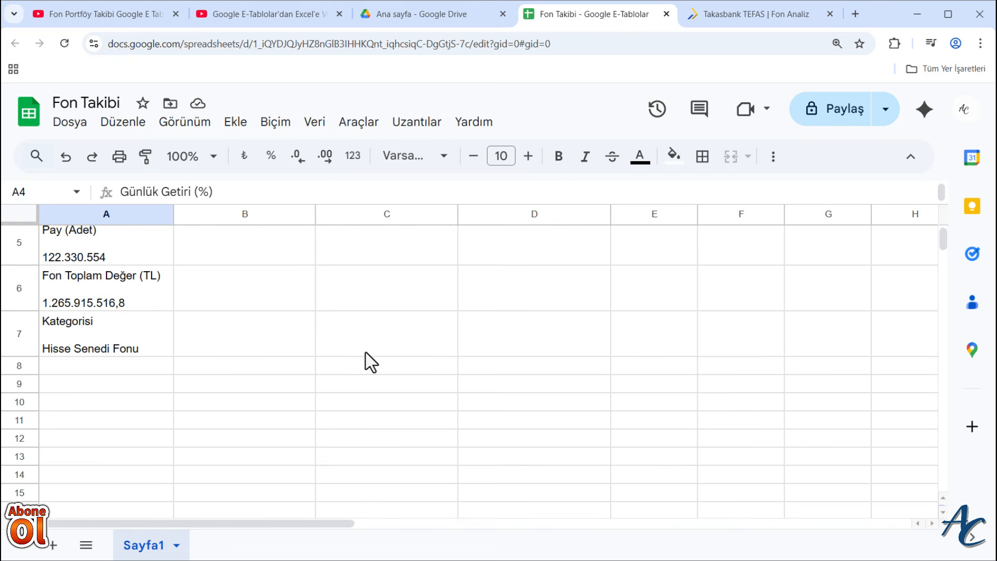
{"action": "left_click", "coordinate": [73, 387]}
{"action": "scroll", "coordinate": [207, 375], "scroll_direction": "up", "scroll_amount": 3}
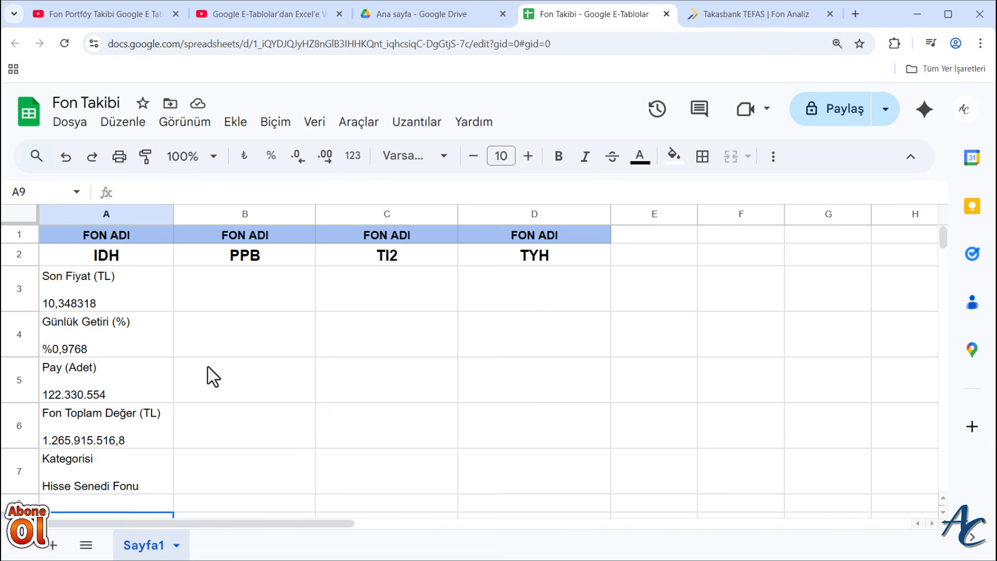
- Copy the IMPORTHTML formula text from A3 into cell A9
{"action": "left_click", "coordinate": [80, 272]}
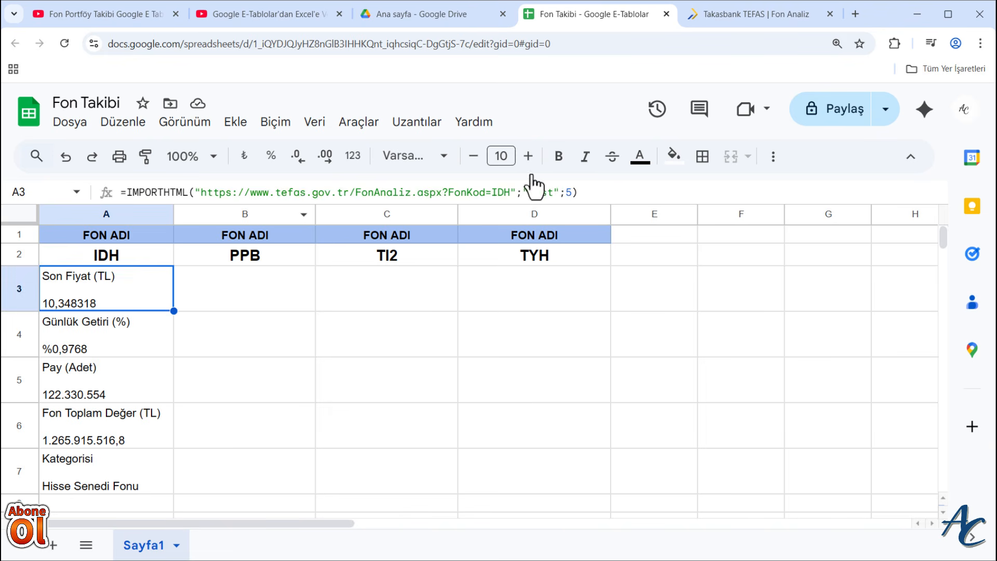
{"action": "left_click_drag", "start_coordinate": [600, 188], "coordinate": [107, 196]}
{"action": "key", "text": "ctrl+c"}
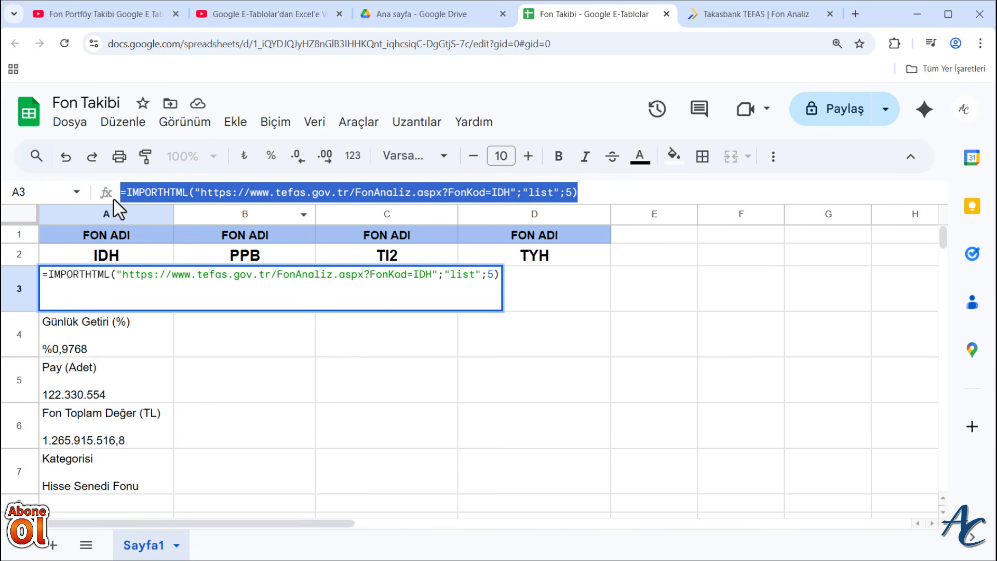
{"action": "key", "text": "Return"}
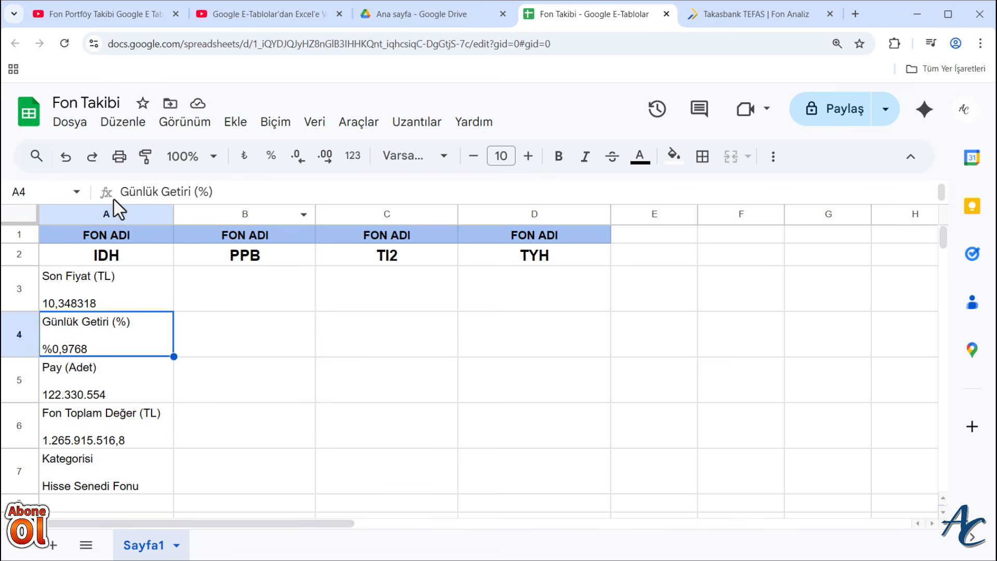
{"action": "scroll", "coordinate": [96, 370], "scroll_direction": "down", "scroll_amount": 3}
{"action": "left_click", "coordinate": [84, 390]}
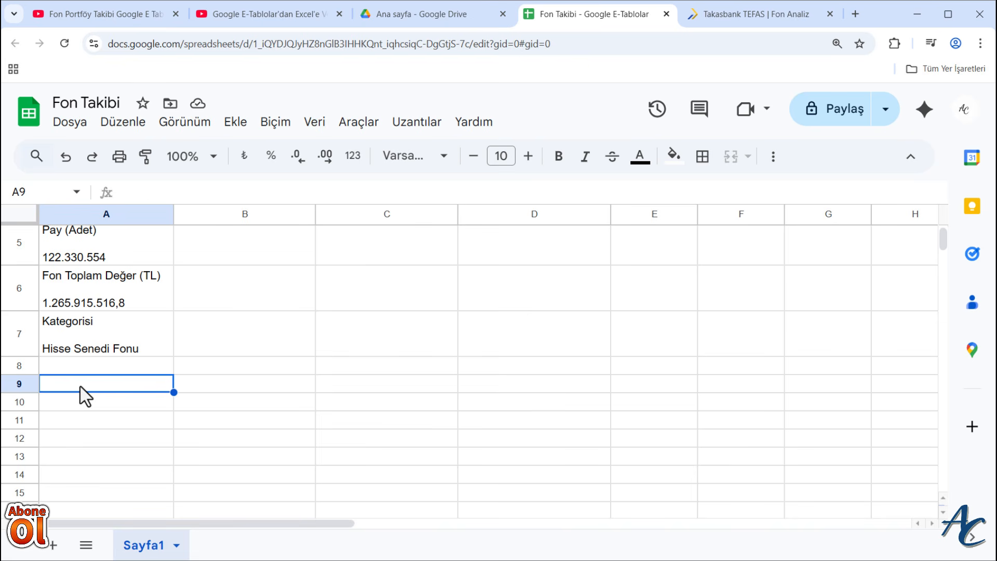
{"action": "key", "text": "ctrl+v"}
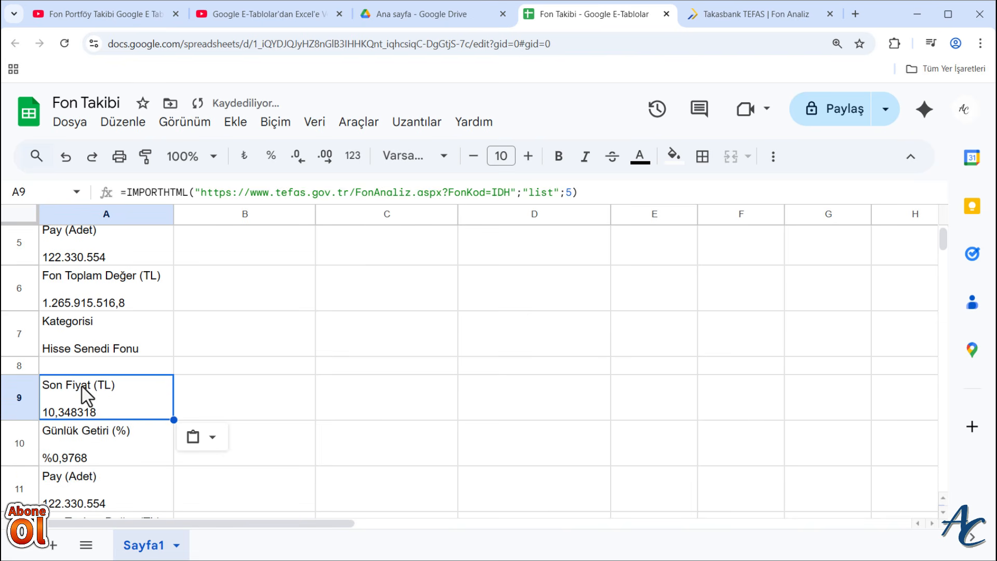
- Set the index of the IMPORTHTML formula in A9 to 6 and compare the imported data with the TEFAS page
{"action": "left_click", "coordinate": [571, 192]}
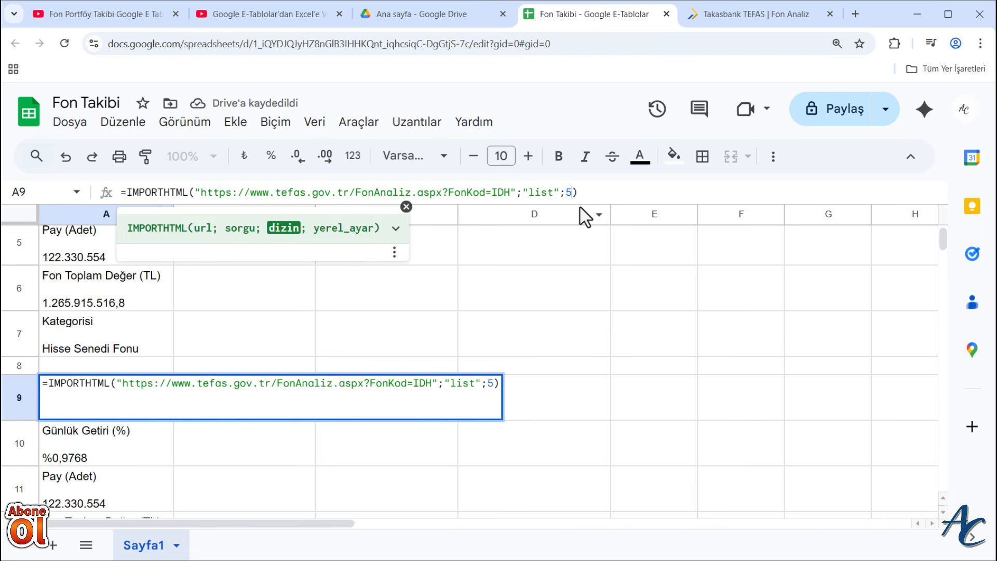
{"action": "key", "text": "BackSpace"}
{"action": "type", "text": "6"}
{"action": "key", "text": "Return"}
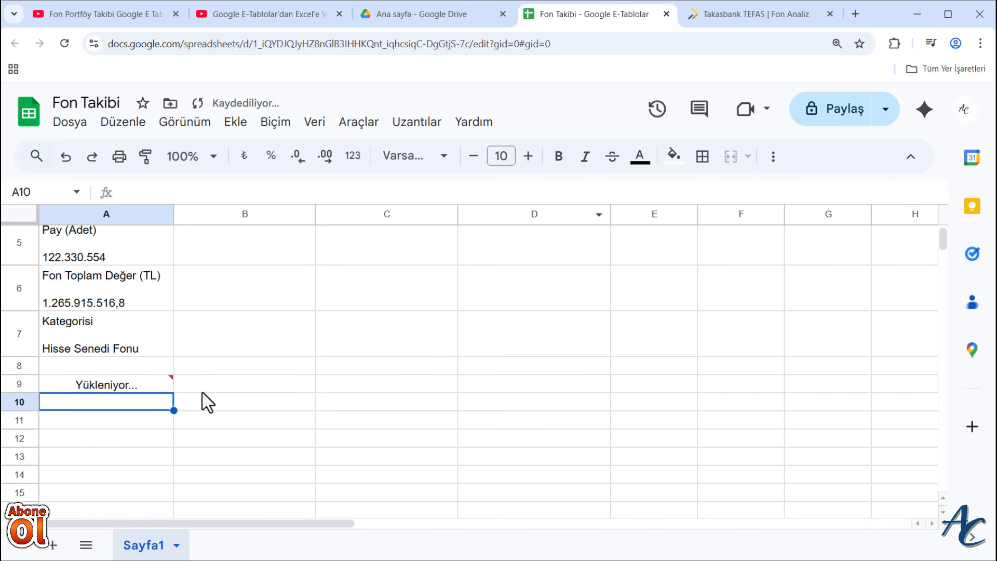
{"action": "scroll", "coordinate": [98, 415], "scroll_direction": "down", "scroll_amount": 1}
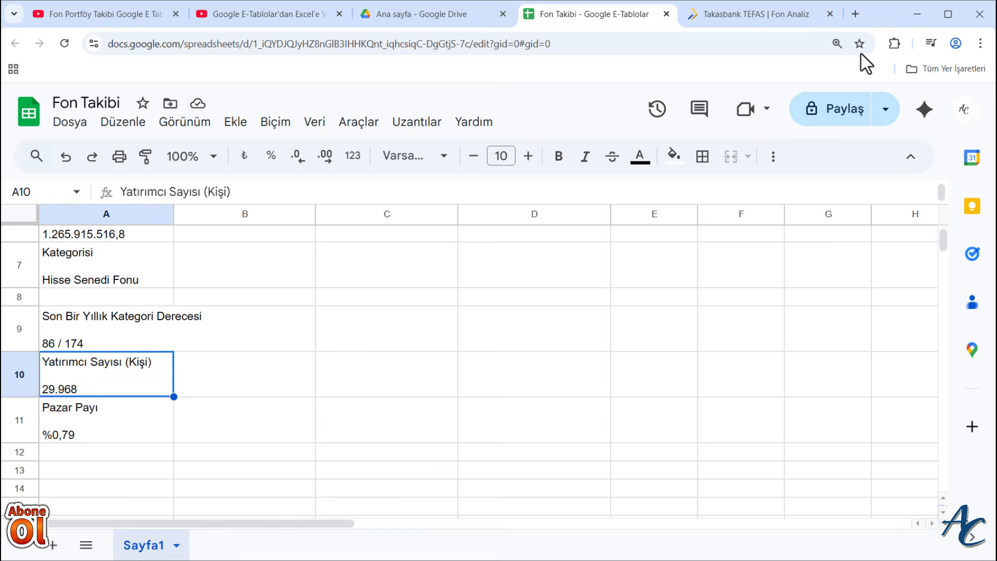
{"action": "left_click", "coordinate": [756, 15]}
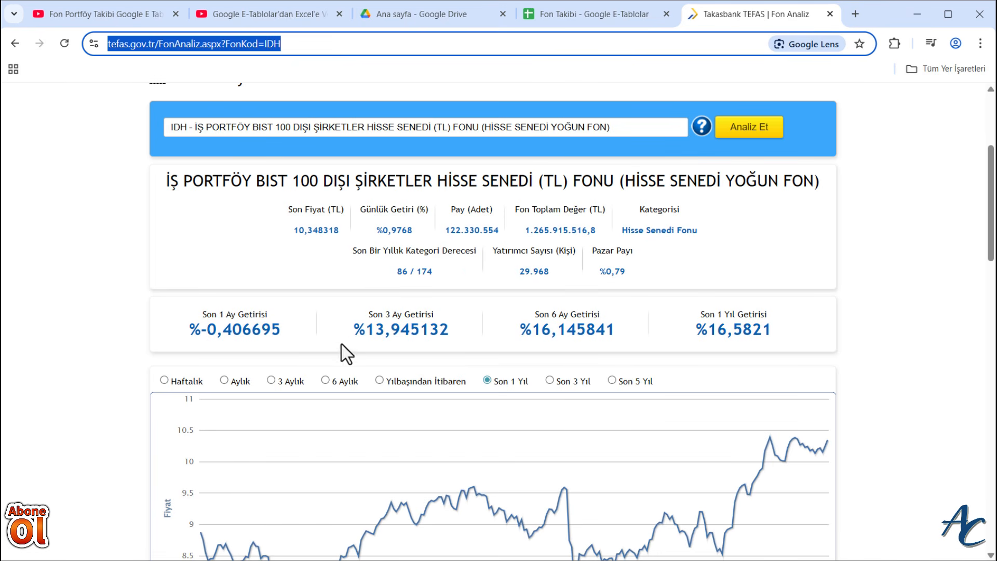
{"action": "left_click", "coordinate": [566, 16]}
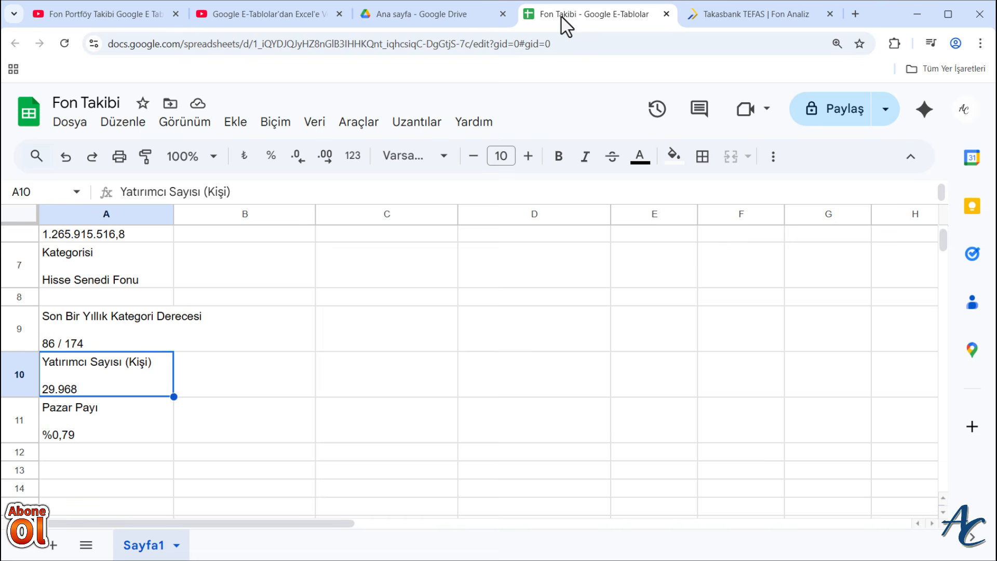
- Set the index argument of the IMPORTHTML formula in A9 to 7
{"action": "left_click", "coordinate": [110, 336]}
{"action": "left_click", "coordinate": [573, 195]}
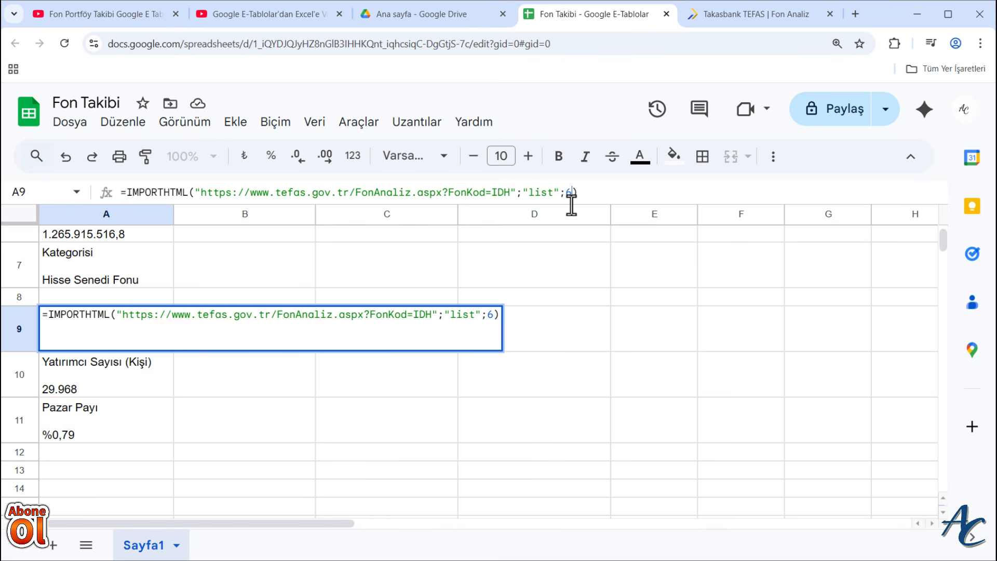
{"action": "key", "text": "BackSpace"}
{"action": "type", "text": "7"}
{"action": "key", "text": "Return"}
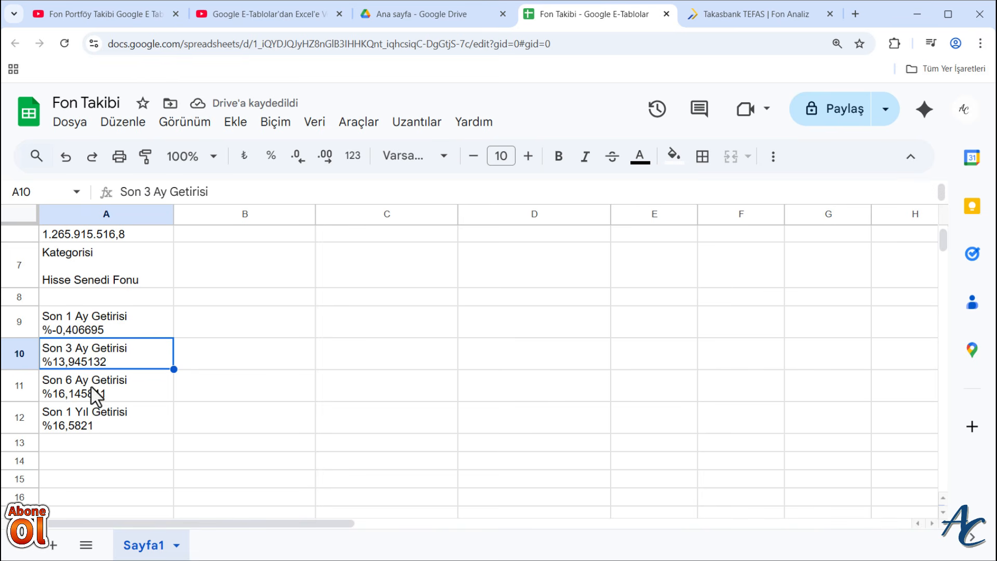
- Examine the remaining sections of the TEFAS IDH page and review both imported lists in column A
{"action": "left_click", "coordinate": [790, 14]}
{"action": "scroll", "coordinate": [586, 432], "scroll_direction": "down", "scroll_amount": 7}
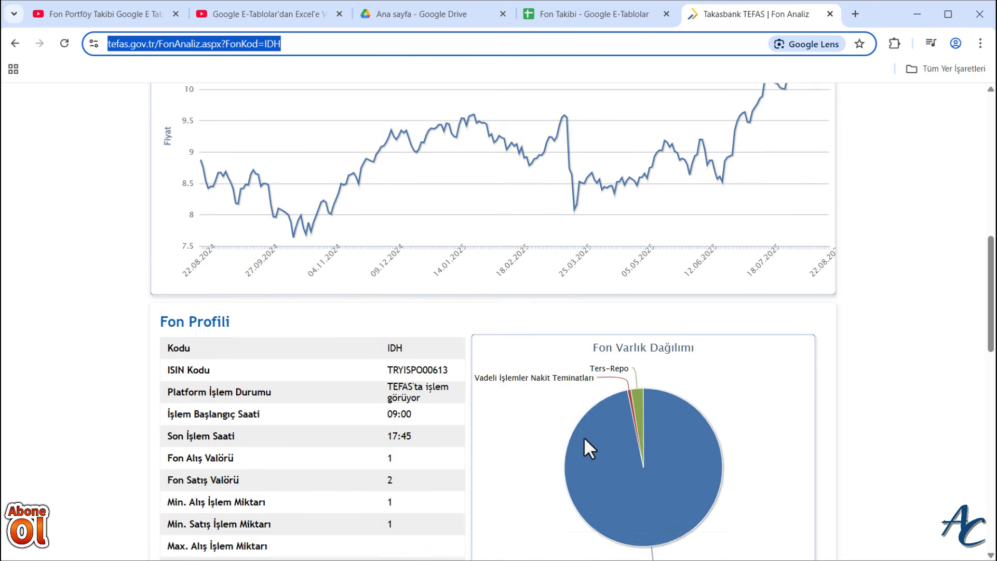
{"action": "scroll", "coordinate": [590, 445], "scroll_direction": "up", "scroll_amount": 3}
{"action": "left_click", "coordinate": [581, 16]}
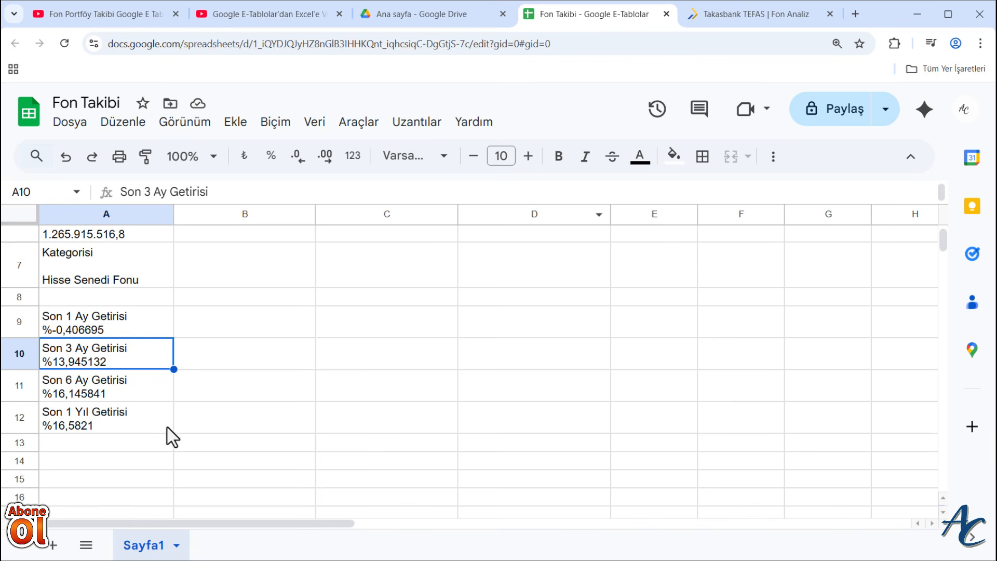
{"action": "scroll", "coordinate": [195, 469], "scroll_direction": "up", "scroll_amount": 3}
{"action": "scroll", "coordinate": [196, 479], "scroll_direction": "down", "scroll_amount": 3}
{"action": "scroll", "coordinate": [196, 483], "scroll_direction": "up", "scroll_amount": 5}
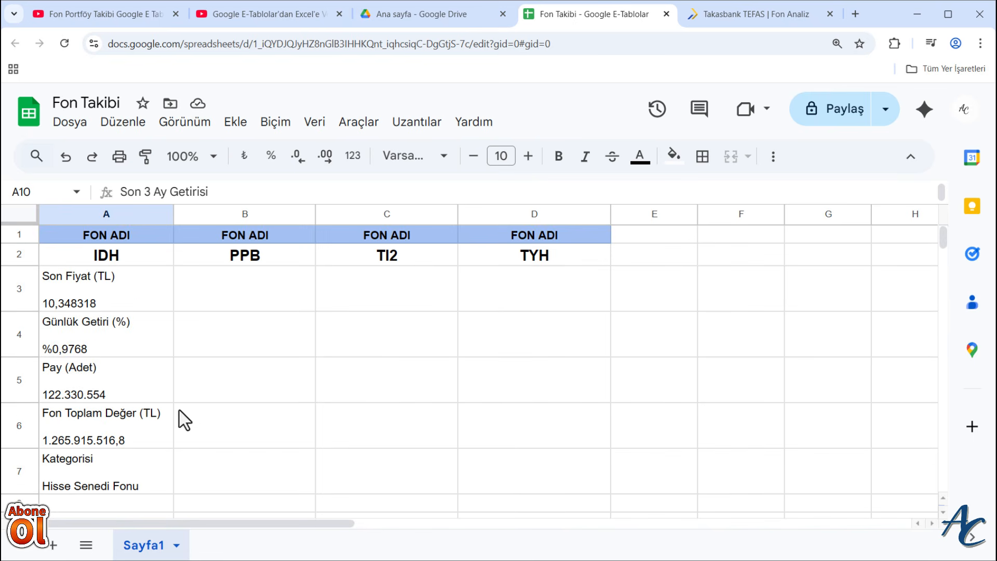
{"action": "scroll", "coordinate": [182, 426], "scroll_direction": "down", "scroll_amount": 4}
- Delete the second imported list from cells A9 to A12
{"action": "left_click", "coordinate": [109, 332]}
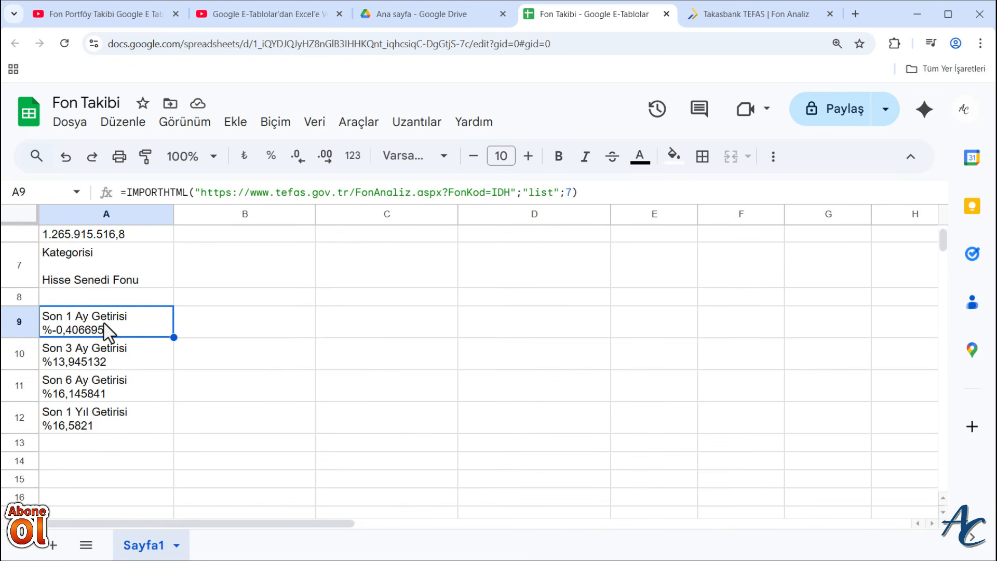
{"action": "left_click_drag", "start_coordinate": [109, 331], "coordinate": [106, 415]}
{"action": "key", "text": "Delete"}
{"action": "left_click", "coordinate": [205, 387]}
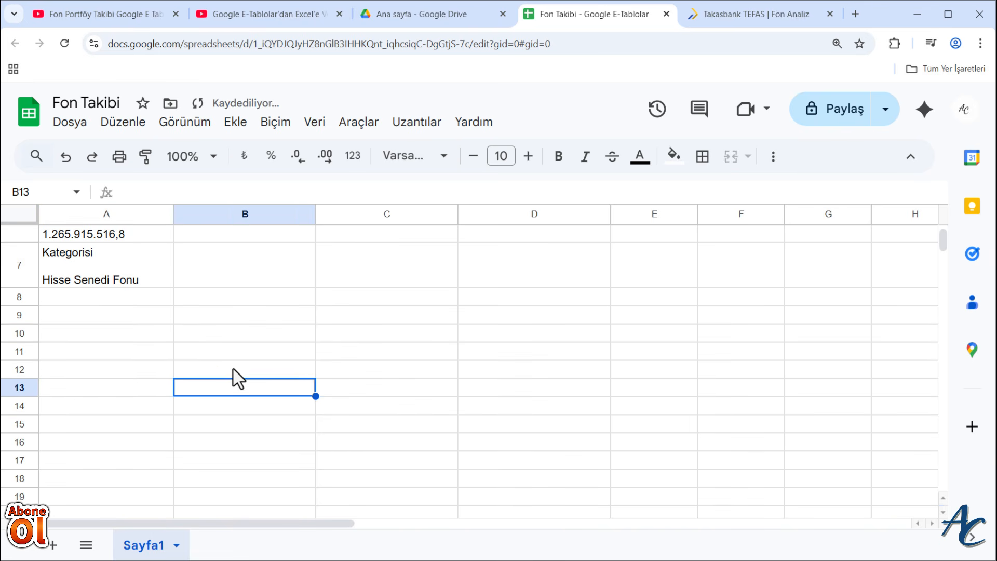
- Fill the IMPORTHTML formula in A3 across to D3 for the other funds
{"action": "scroll", "coordinate": [234, 384], "scroll_direction": "up", "scroll_amount": 5}
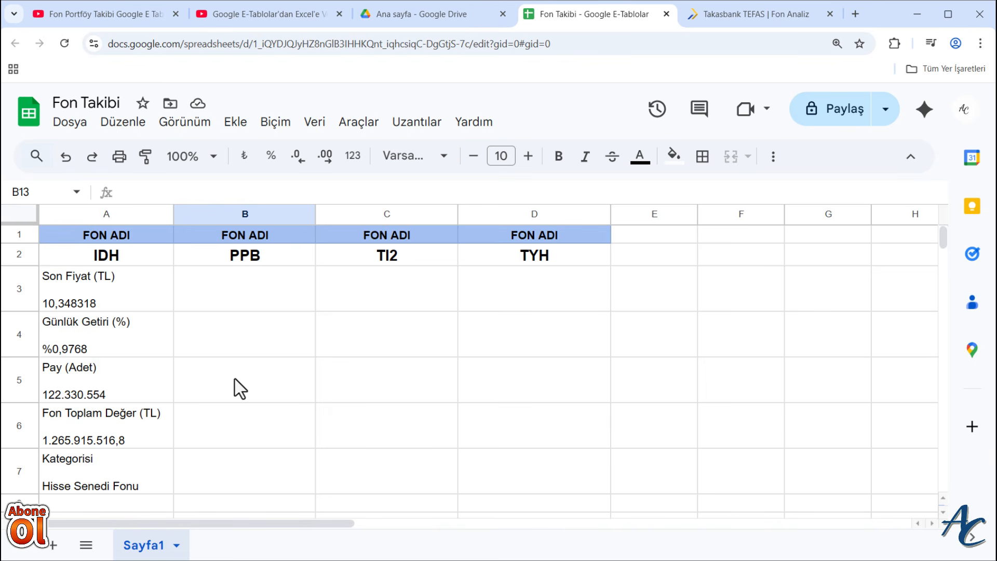
{"action": "left_click", "coordinate": [104, 297]}
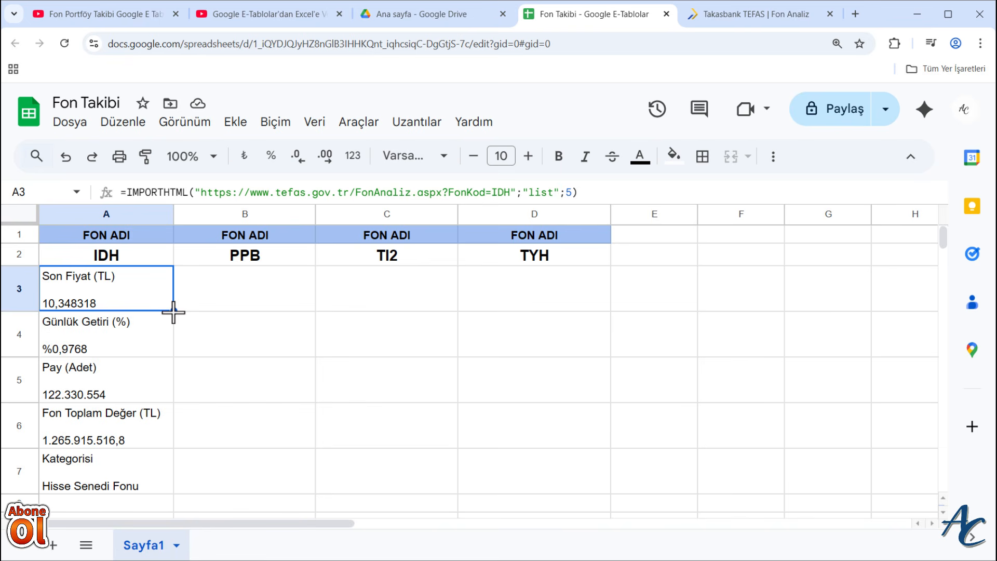
{"action": "left_click_drag", "start_coordinate": [173, 310], "coordinate": [576, 307]}
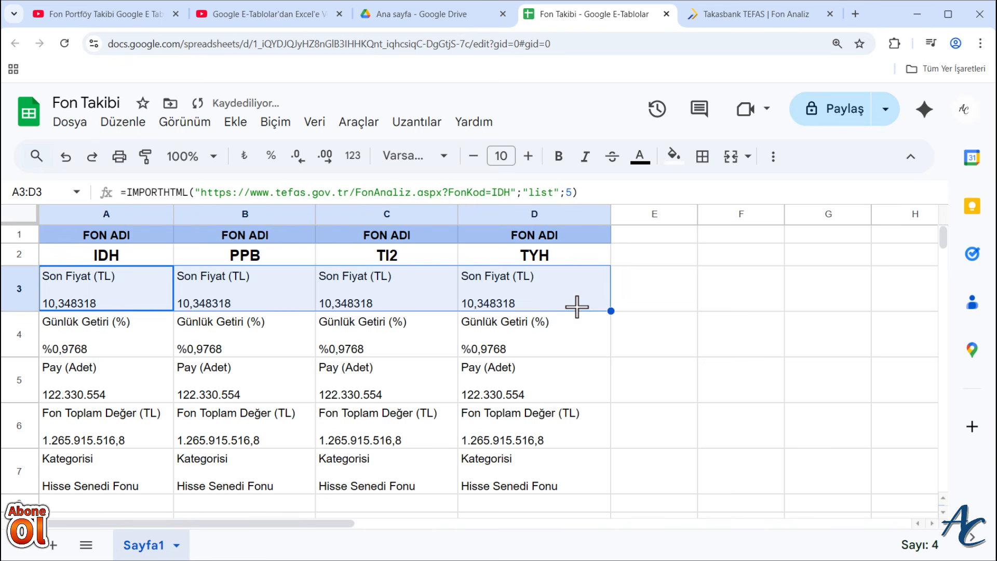
- Change the FonKod value in B3's IMPORTHTML URL to PPB
{"action": "left_click", "coordinate": [218, 279]}
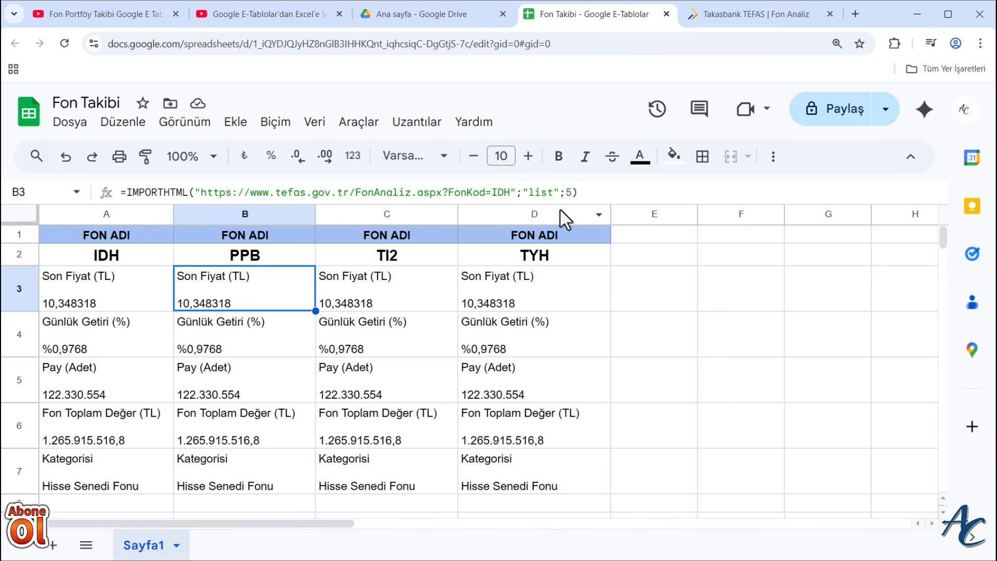
{"action": "left_click", "coordinate": [511, 192]}
{"action": "key", "text": "BackSpace"}
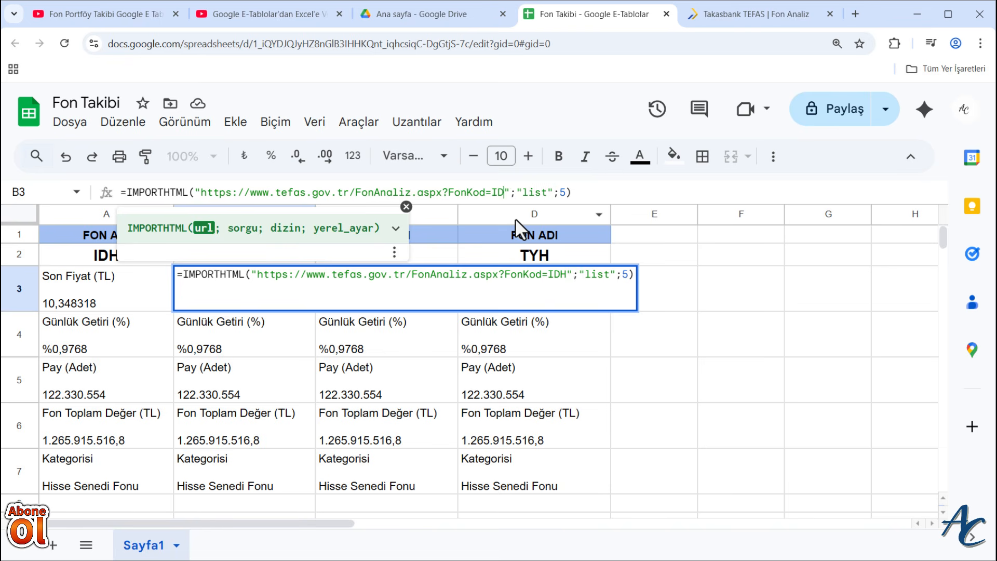
{"action": "key", "text": "BackSpace"}
{"action": "key", "text": "BackSpace"}
{"action": "type", "text": "PP"}
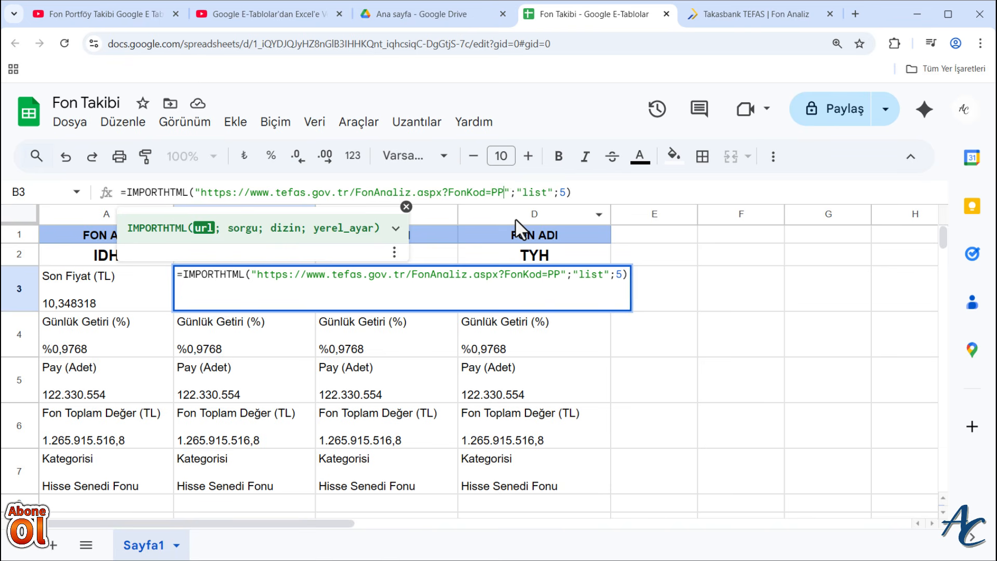
{"action": "type", "text": "B"}
{"action": "key", "text": "Return"}
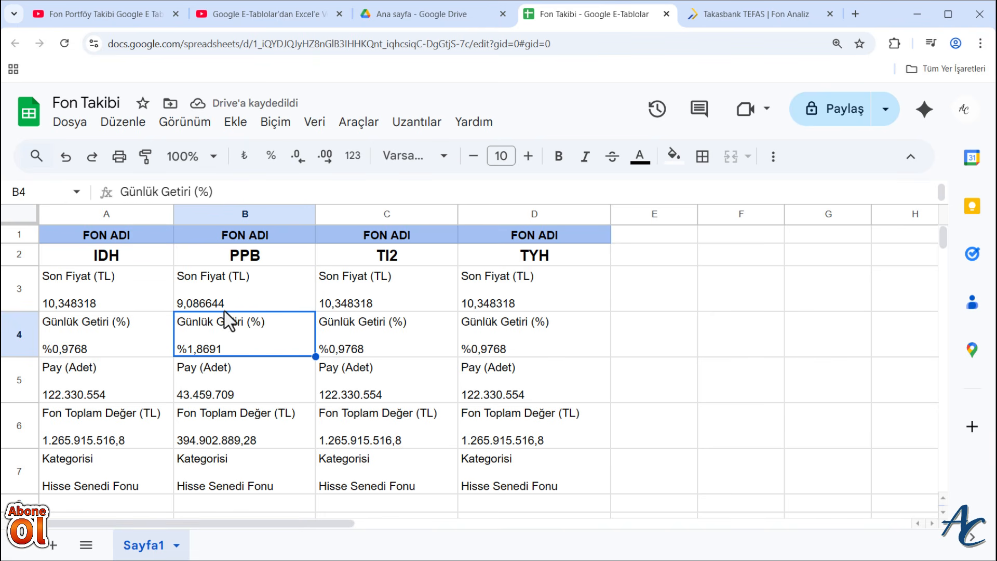
- Change the FonKod value in C3's IMPORTHTML URL to TI2
{"action": "left_click", "coordinate": [389, 304]}
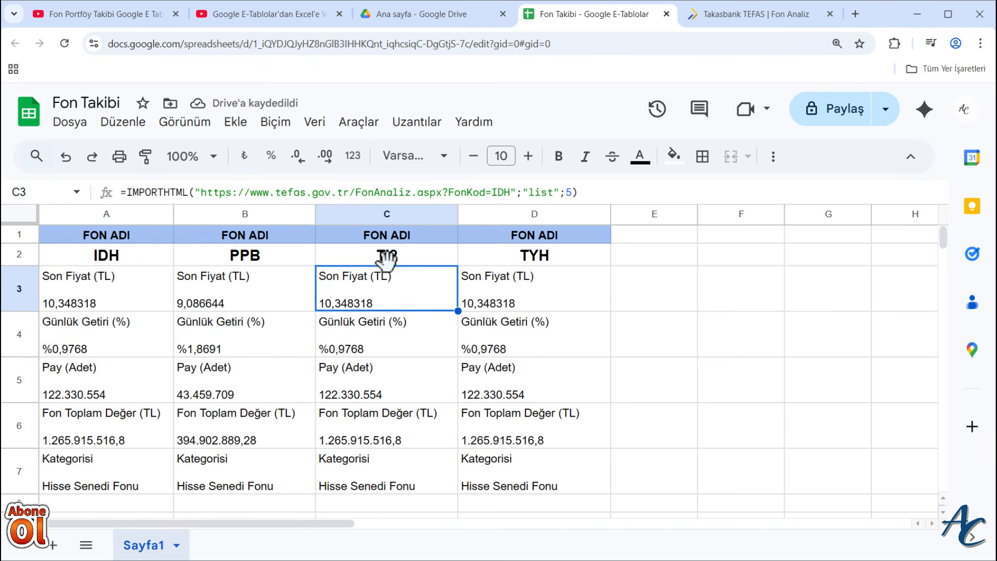
{"action": "left_click", "coordinate": [510, 192]}
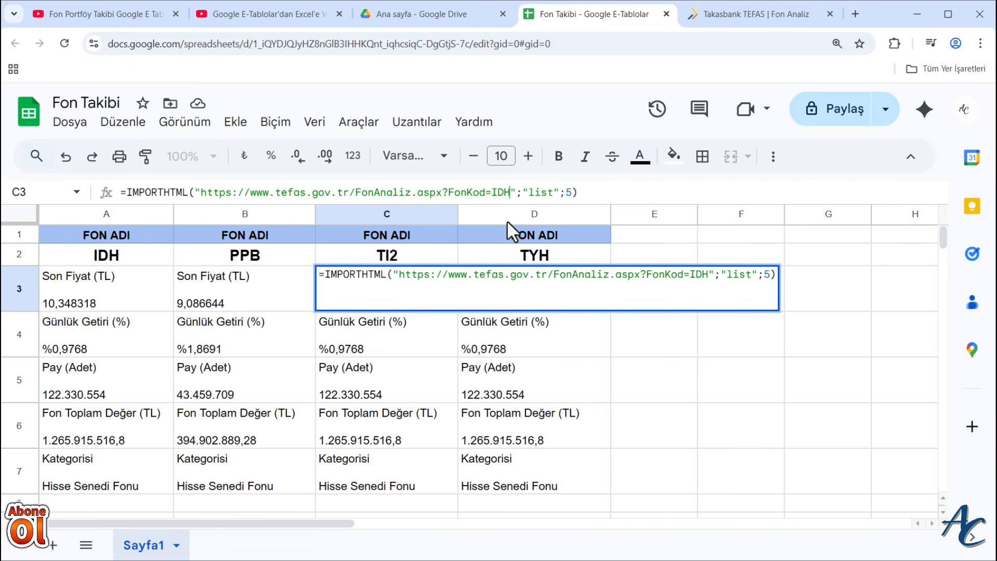
{"action": "key", "text": "BackSpace"}
{"action": "key", "text": "BackSpace"}
{"action": "key", "text": "BackSpace"}
{"action": "type", "text": "TI2"}
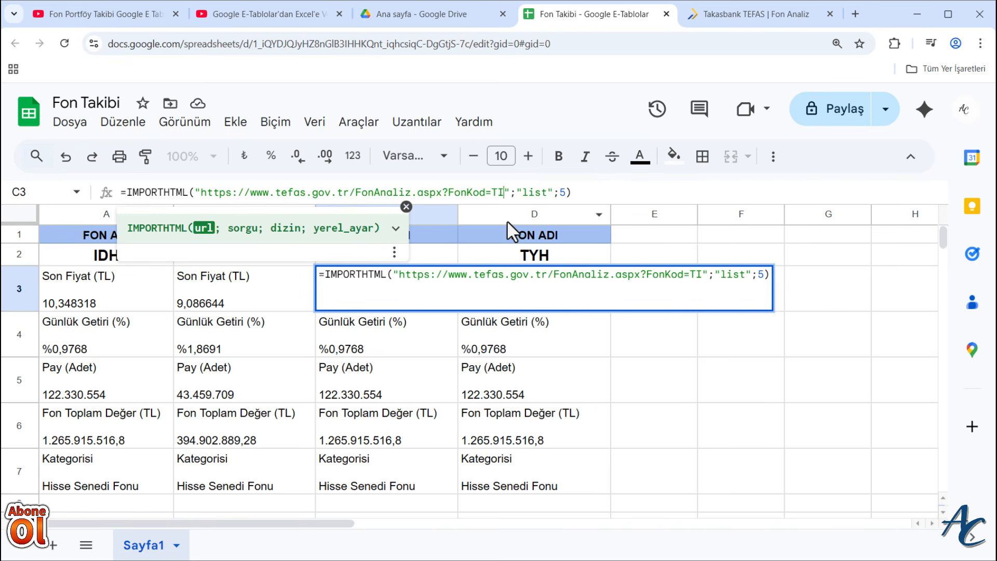
{"action": "key", "text": "Return"}
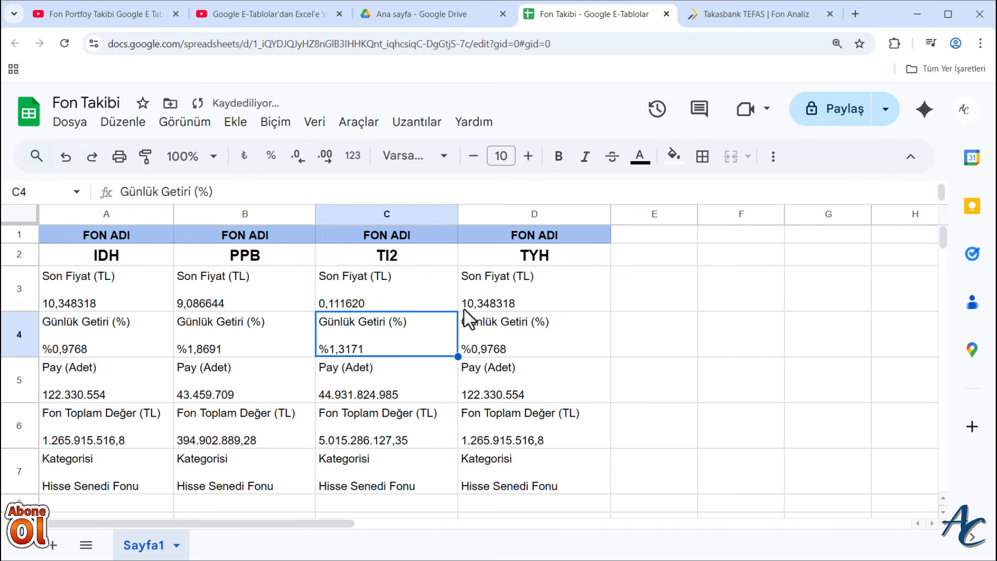
- Change the FonKod value in D3's IMPORTHTML URL to TYH
{"action": "left_click", "coordinate": [520, 288]}
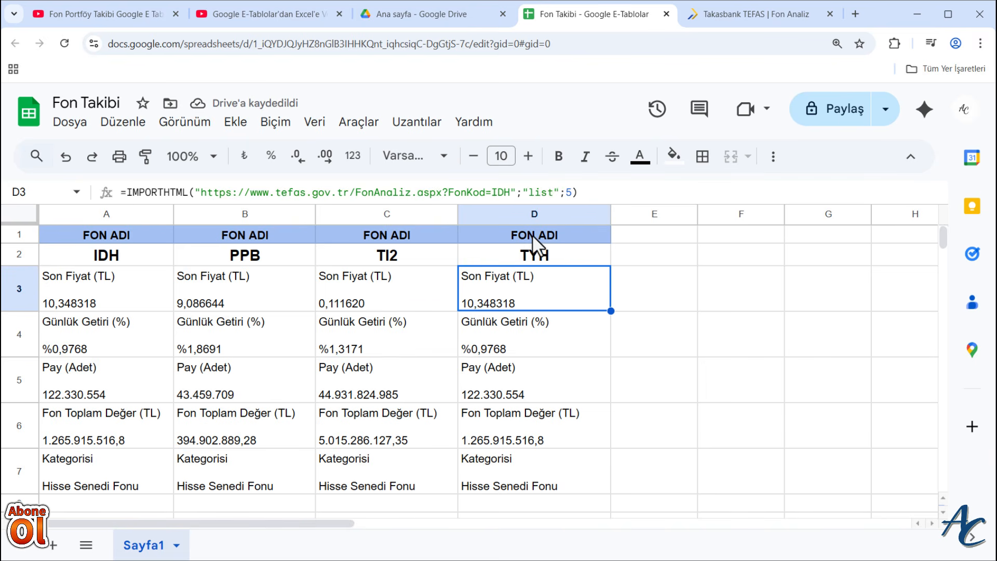
{"action": "left_click", "coordinate": [512, 192]}
{"action": "key", "text": "BackSpace"}
{"action": "key", "text": "BackSpace"}
{"action": "key", "text": "BackSpace"}
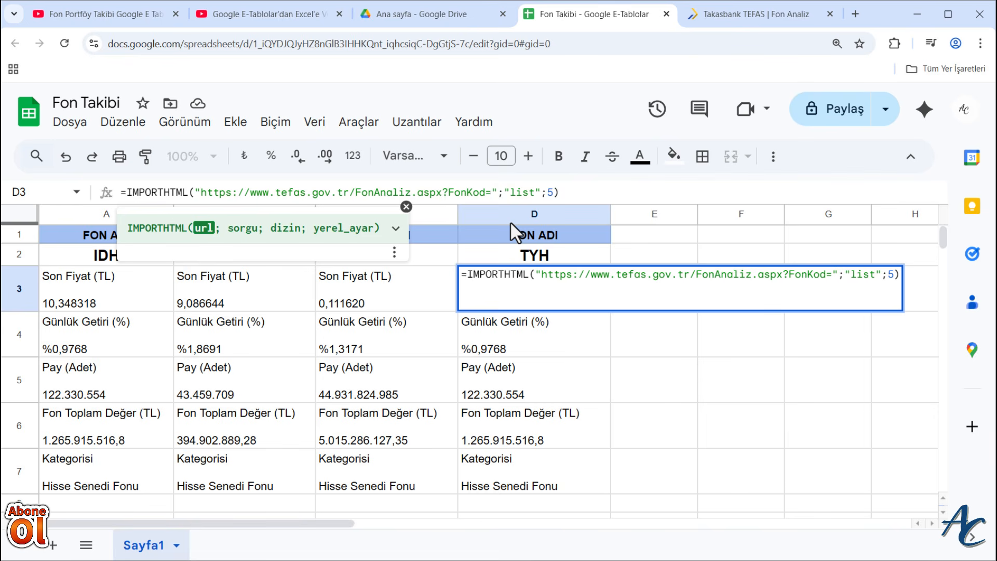
{"action": "type", "text": "TYH"}
{"action": "key", "text": "Return"}
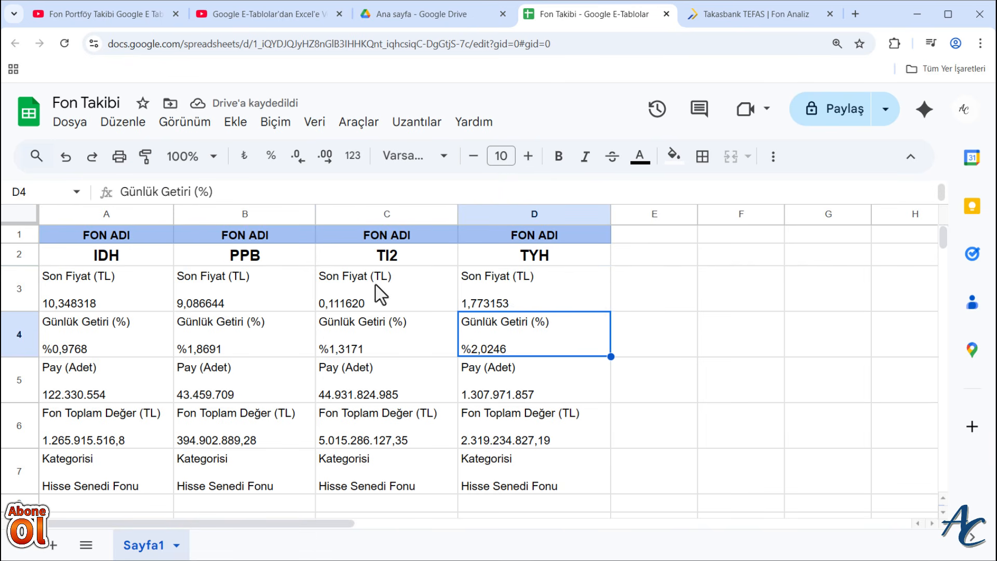
- Switch to the TEFAS site, analyse the PPB fund and compare its figures with column B of the Fon Takibi sheet
{"action": "left_click", "coordinate": [748, 16]}
{"action": "scroll", "coordinate": [447, 239], "scroll_direction": "up", "scroll_amount": 7}
{"action": "scroll", "coordinate": [447, 239], "scroll_direction": "up", "scroll_amount": 2}
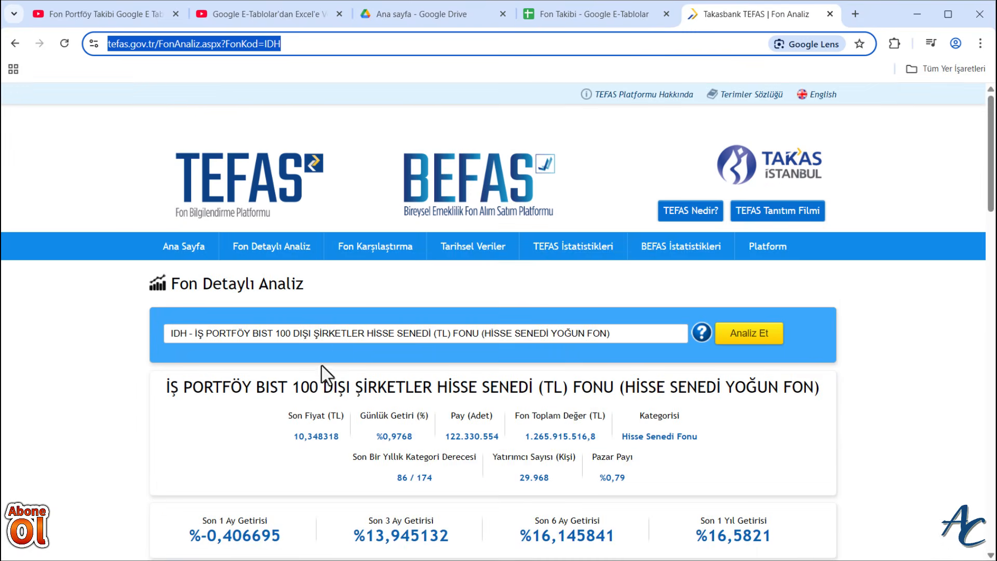
{"action": "left_click", "coordinate": [323, 336]}
{"action": "type", "text": "PPB"}
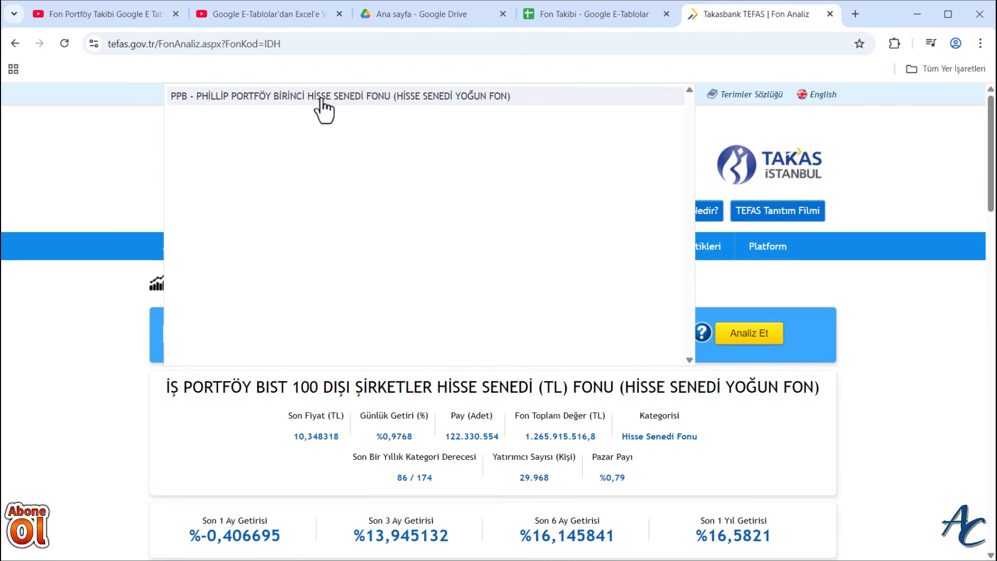
{"action": "left_click", "coordinate": [322, 104]}
{"action": "left_click", "coordinate": [739, 338]}
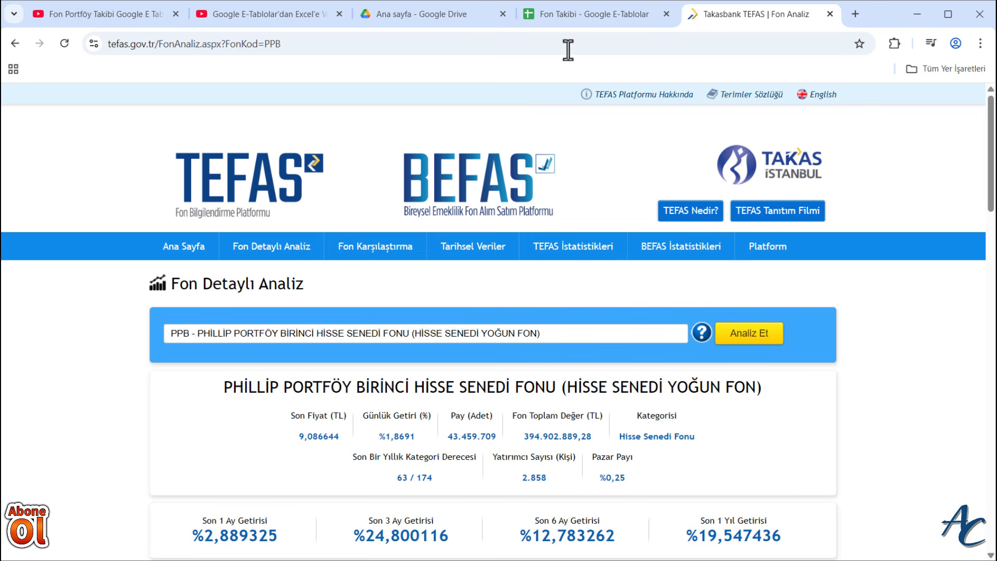
{"action": "left_click", "coordinate": [580, 10]}
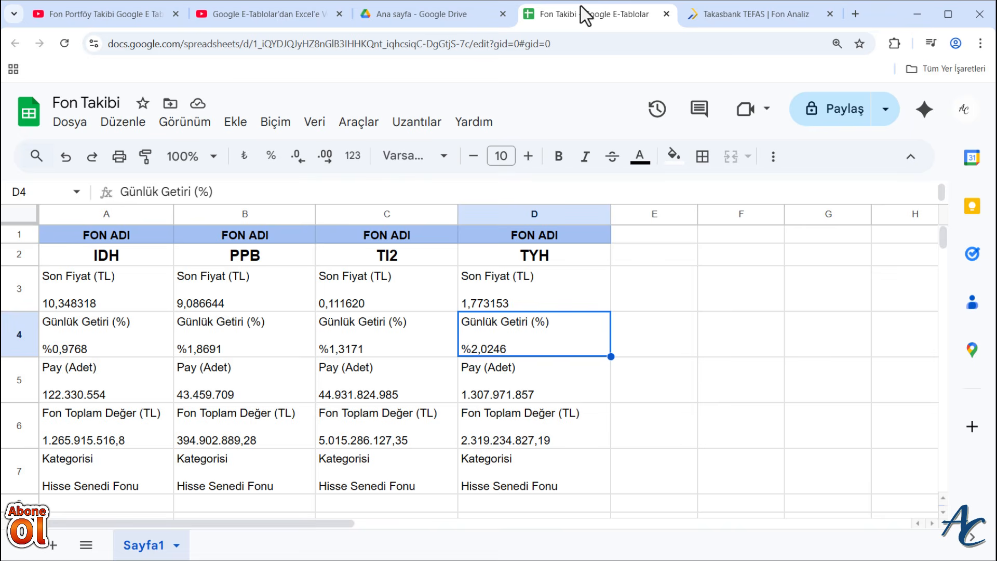
- Analyse the TI2 fund on the TEFAS site and compare its figures with column C of the Fon Takibi sheet
{"action": "left_click", "coordinate": [764, 18]}
{"action": "left_click", "coordinate": [258, 337]}
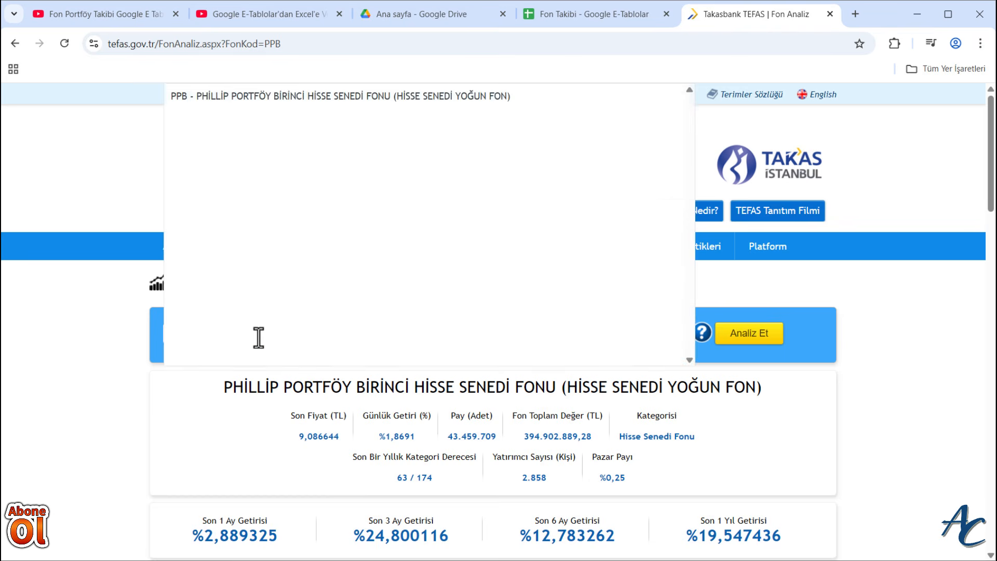
{"action": "type", "text": "TI2"}
{"action": "left_click", "coordinate": [260, 97]}
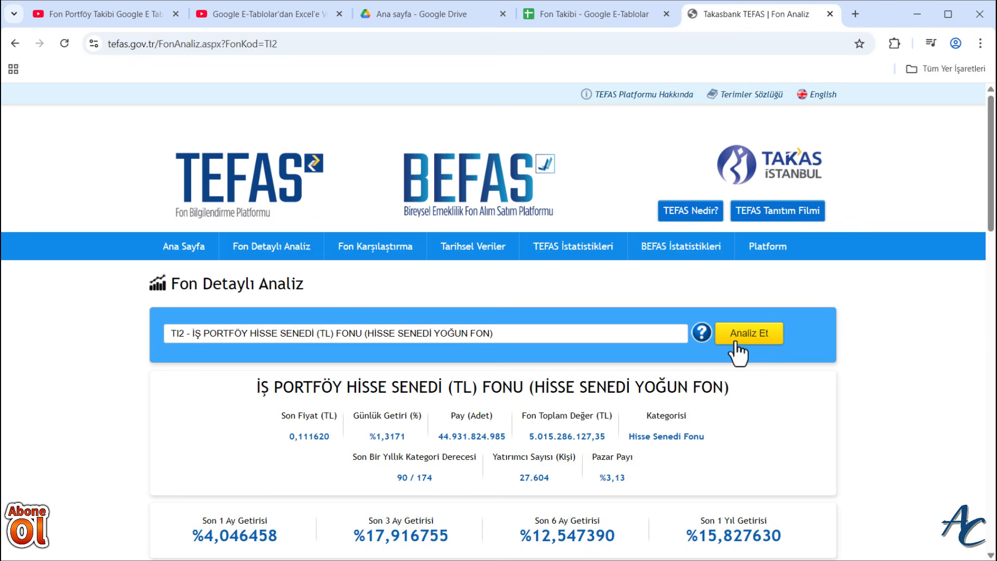
{"action": "left_click", "coordinate": [602, 7]}
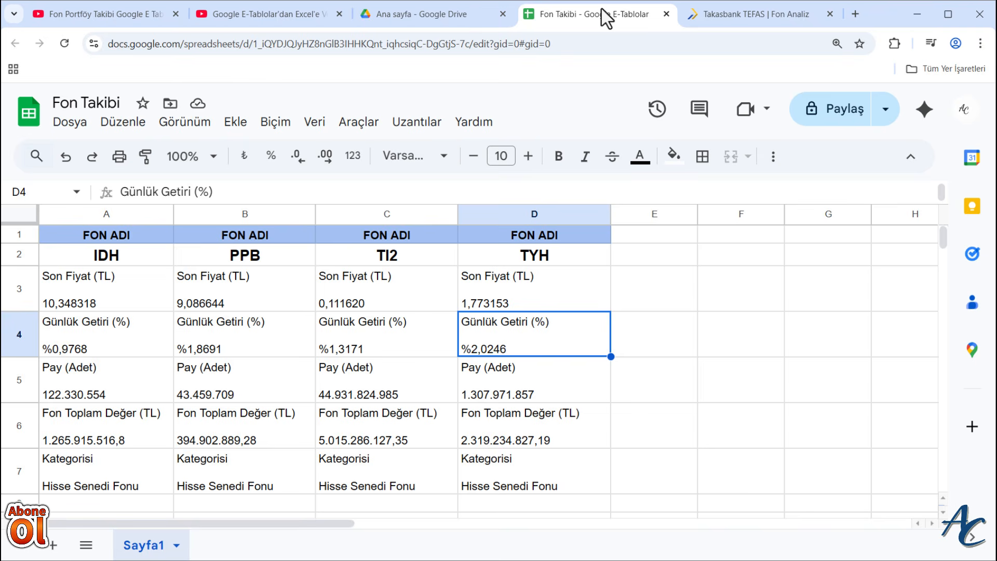
- Analyse the TYH fund on the TEFAS site and compare its figures with column D of the Fon Takibi sheet
{"action": "left_click", "coordinate": [766, 14]}
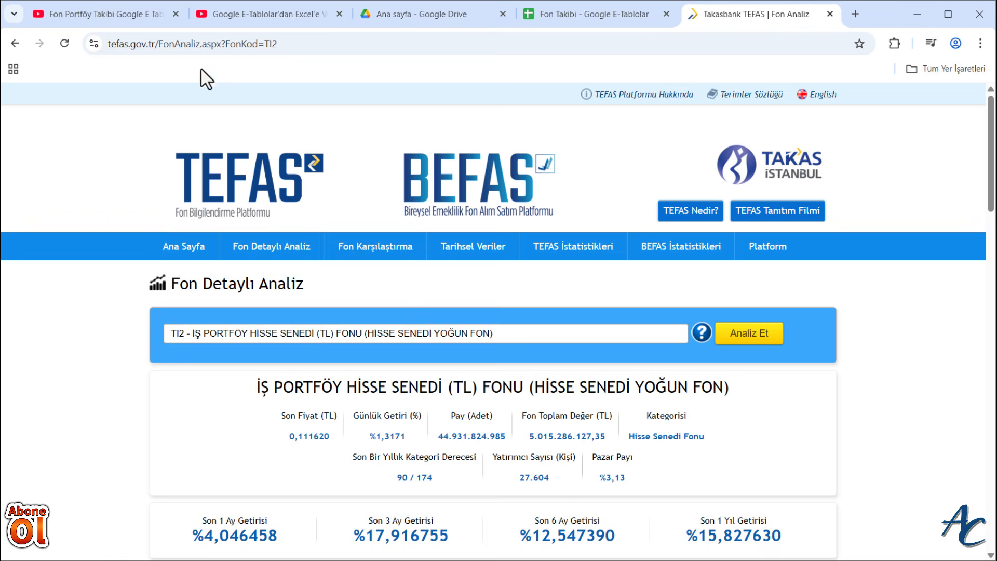
{"action": "left_click", "coordinate": [307, 338]}
{"action": "type", "text": "TYH"}
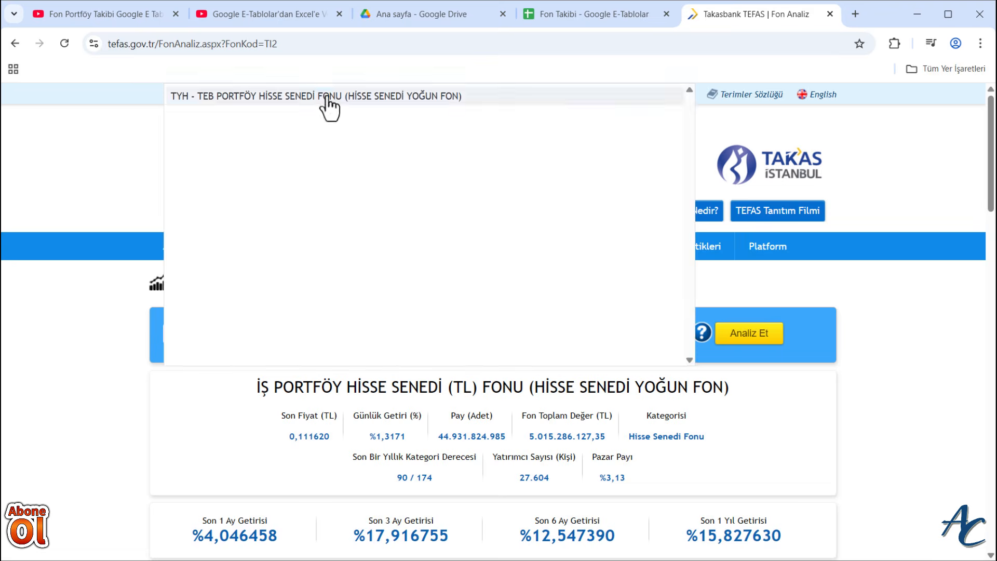
{"action": "left_click", "coordinate": [329, 104]}
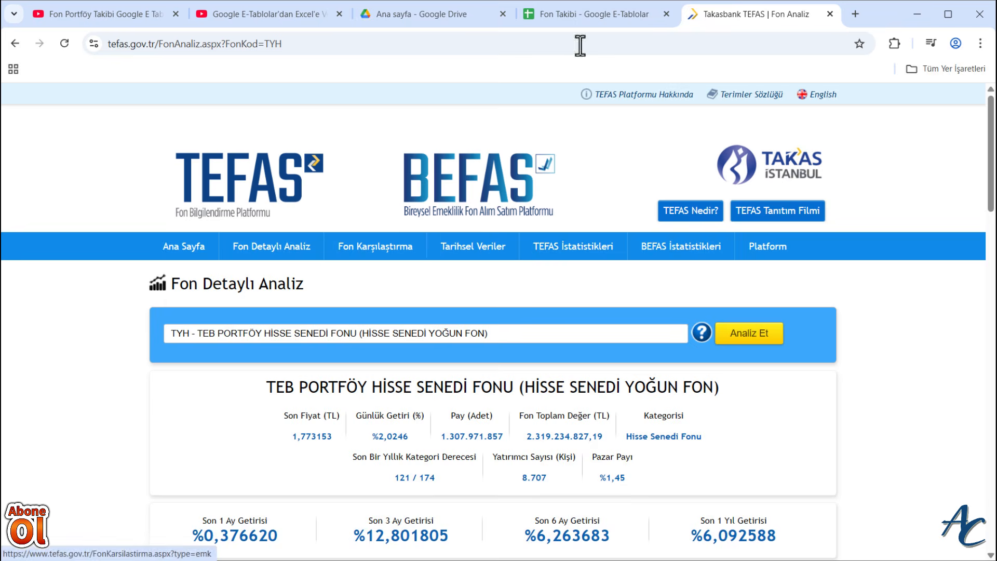
{"action": "left_click", "coordinate": [592, 15]}
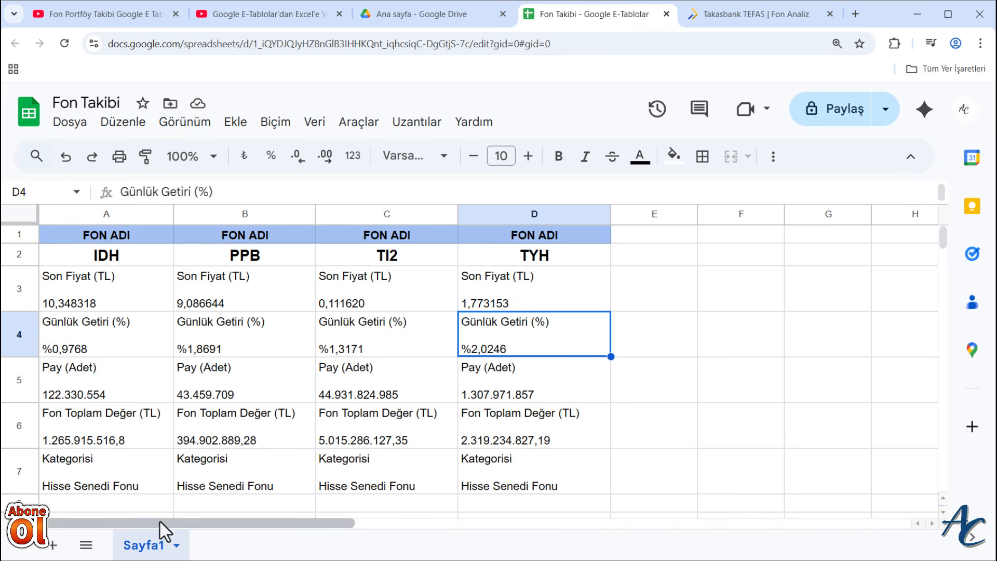
- Rename the sheet Sayfa1 as veri
{"action": "left_click", "coordinate": [177, 546]}
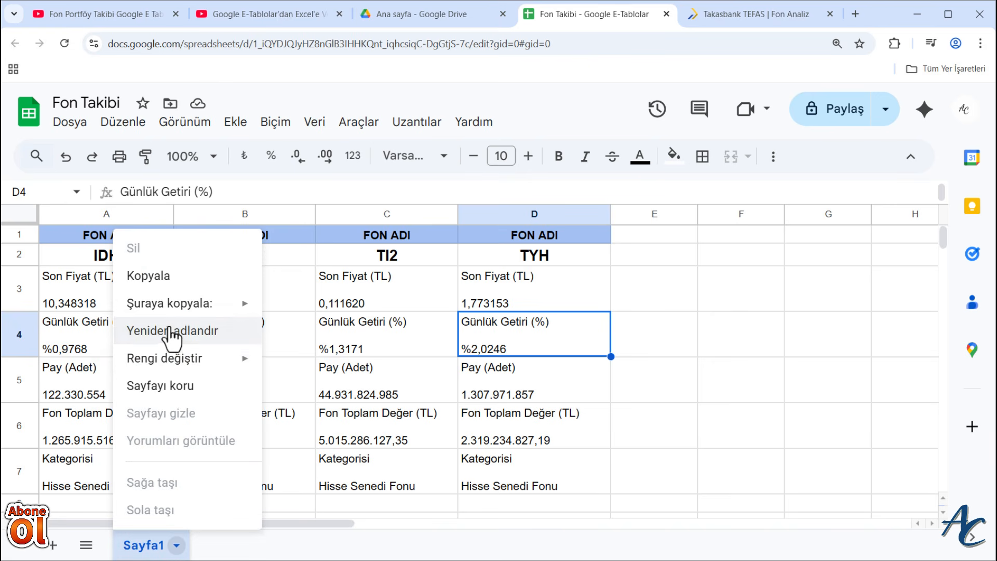
{"action": "left_click", "coordinate": [172, 332]}
{"action": "type", "text": "veri"}
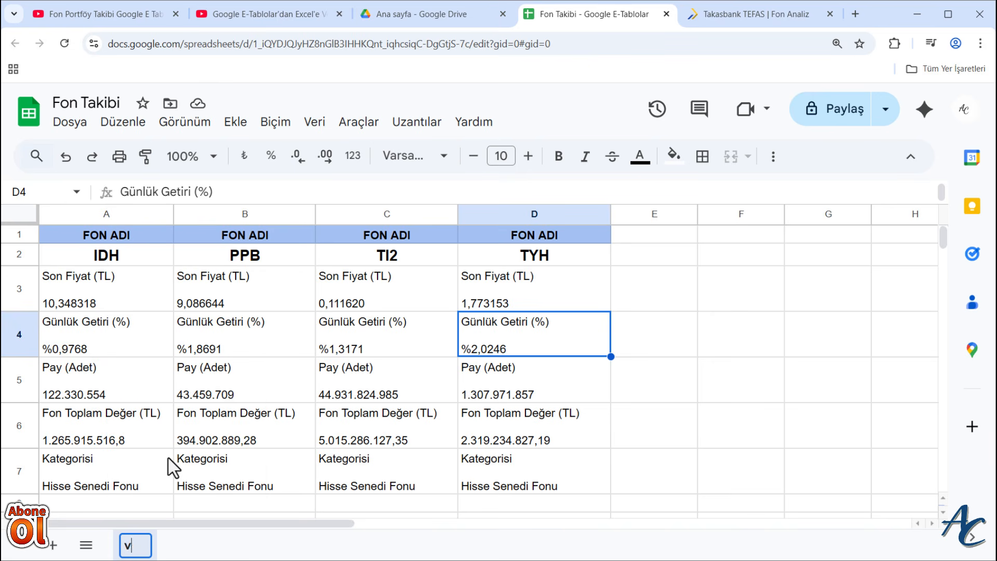
{"action": "left_click", "coordinate": [660, 396]}
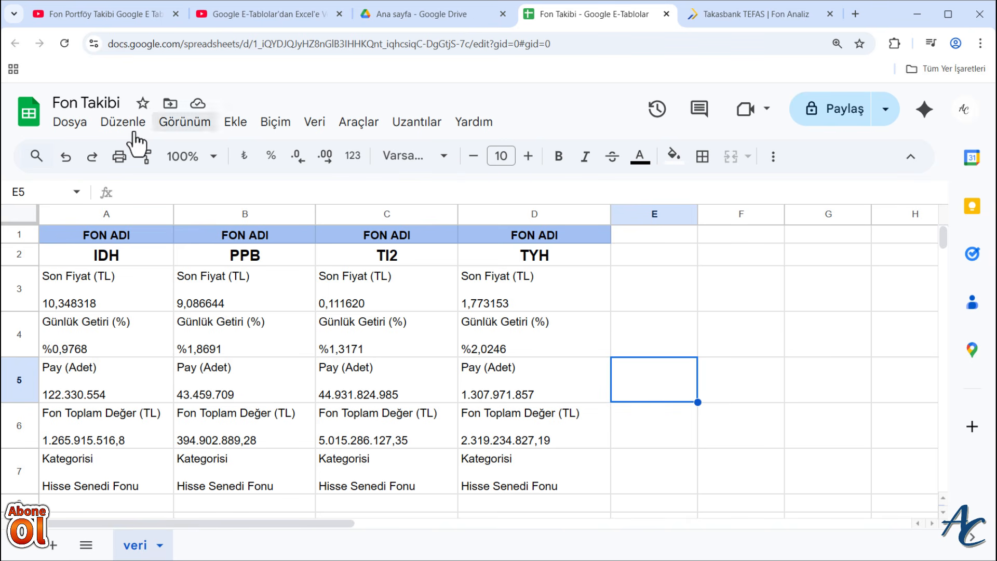
- Publish the entire document to the web as a web page, with the published content and settings section expanded
{"action": "left_click", "coordinate": [73, 125]}
{"action": "mouse_move", "coordinate": [109, 283]}
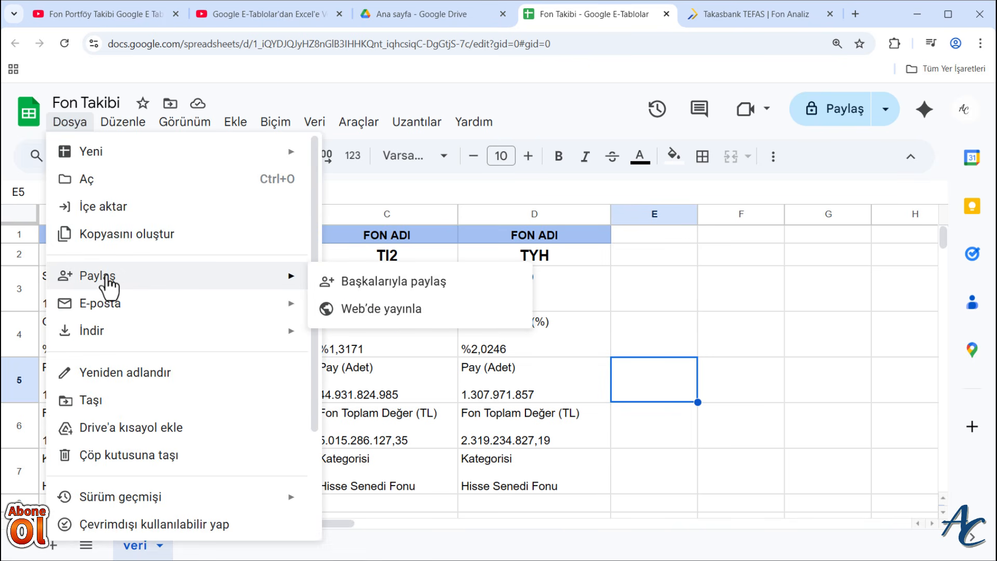
{"action": "left_click", "coordinate": [413, 310]}
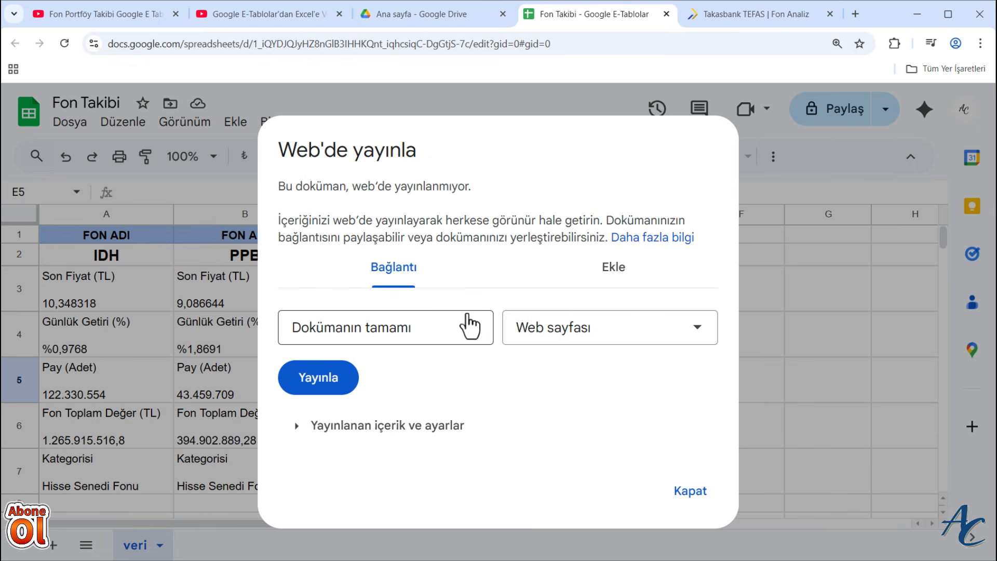
{"action": "left_click", "coordinate": [295, 427]}
{"action": "scroll", "coordinate": [422, 423], "scroll_direction": "down", "scroll_amount": 2}
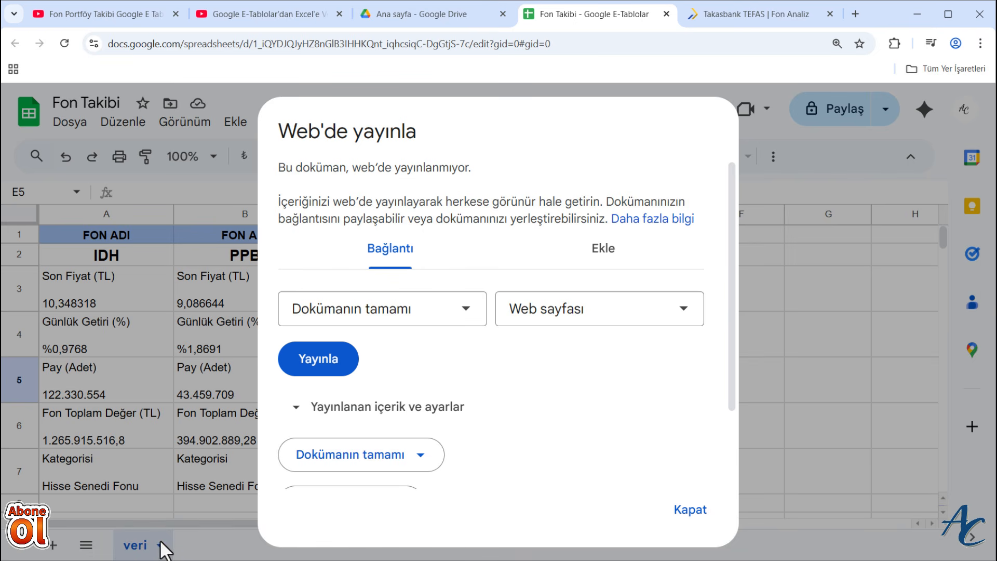
{"action": "left_click", "coordinate": [466, 319]}
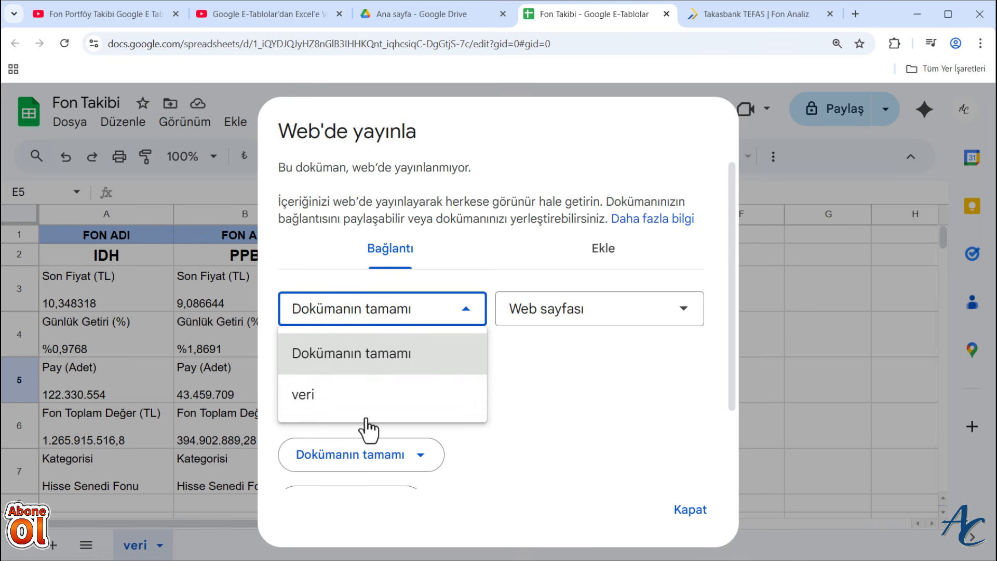
{"action": "left_click", "coordinate": [470, 312]}
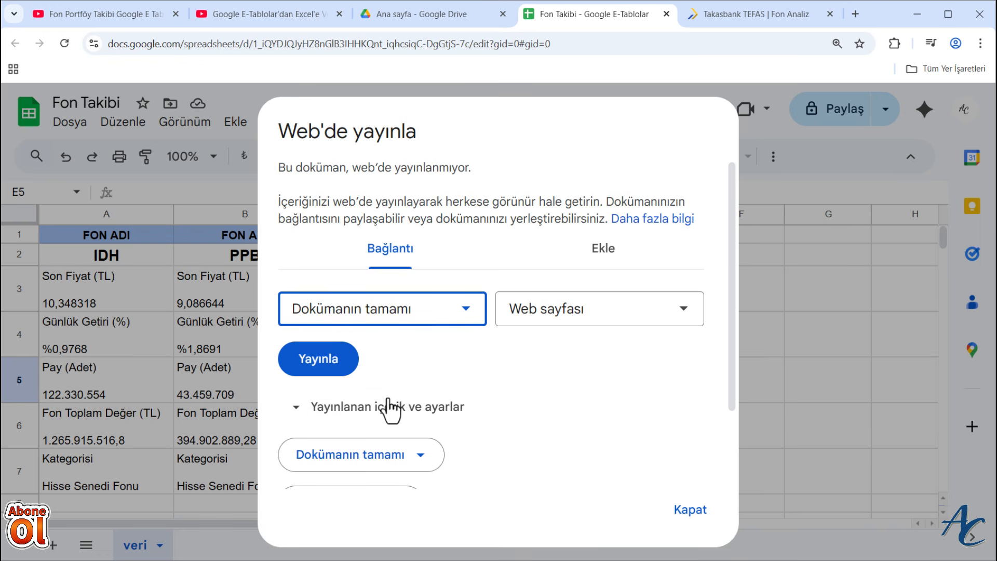
{"action": "left_click", "coordinate": [325, 368]}
{"action": "left_click", "coordinate": [553, 131]}
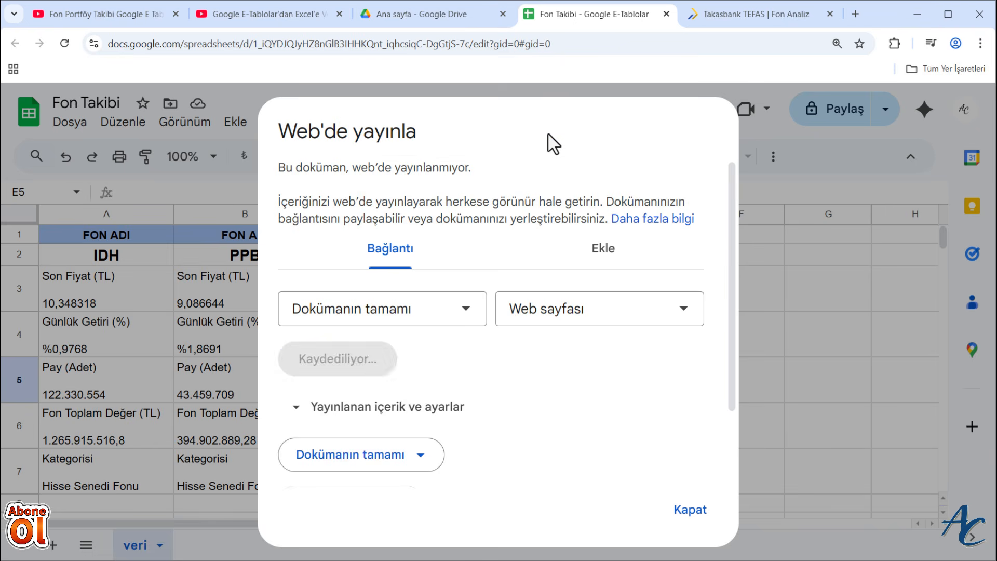
- Set the format of the published link to comma-separated values (csv)
{"action": "scroll", "coordinate": [552, 404], "scroll_direction": "down", "scroll_amount": 3}
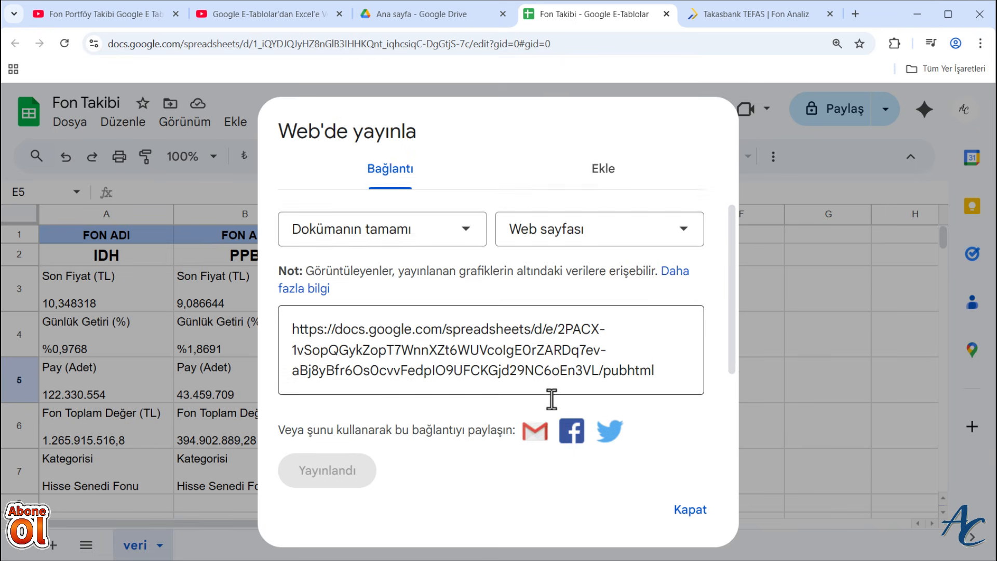
{"action": "scroll", "coordinate": [420, 366], "scroll_direction": "up", "scroll_amount": 1}
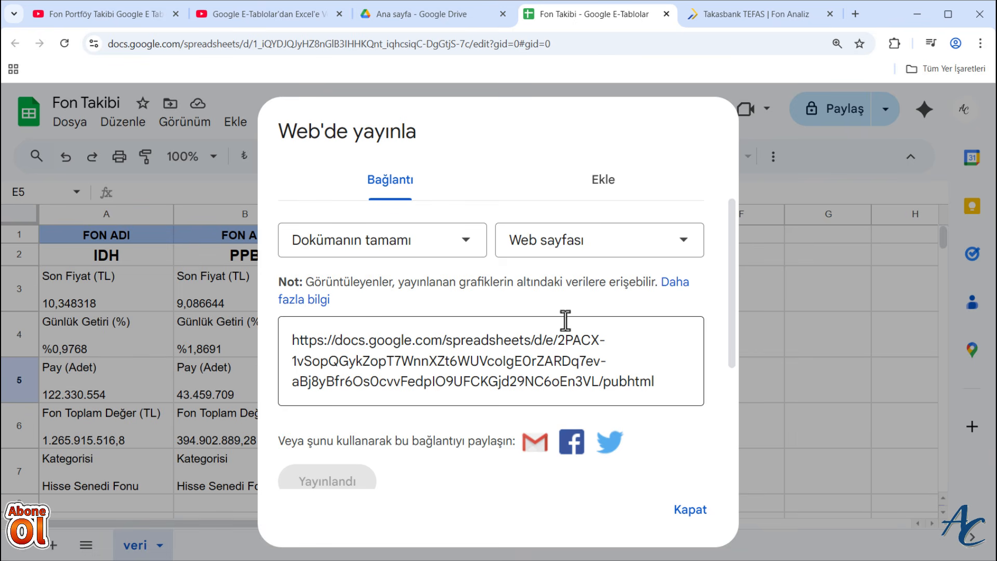
{"action": "left_click", "coordinate": [664, 240]}
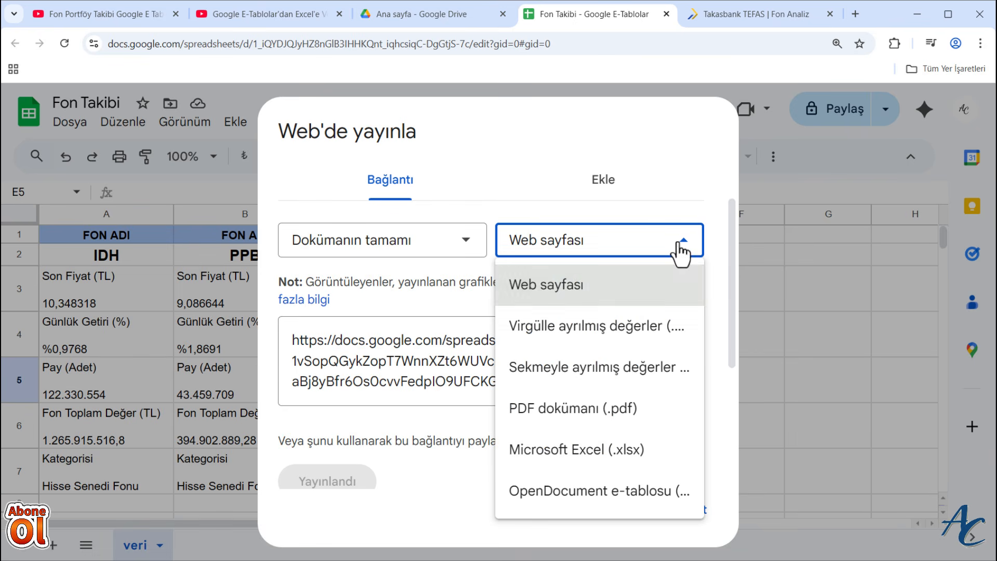
{"action": "left_click", "coordinate": [627, 335]}
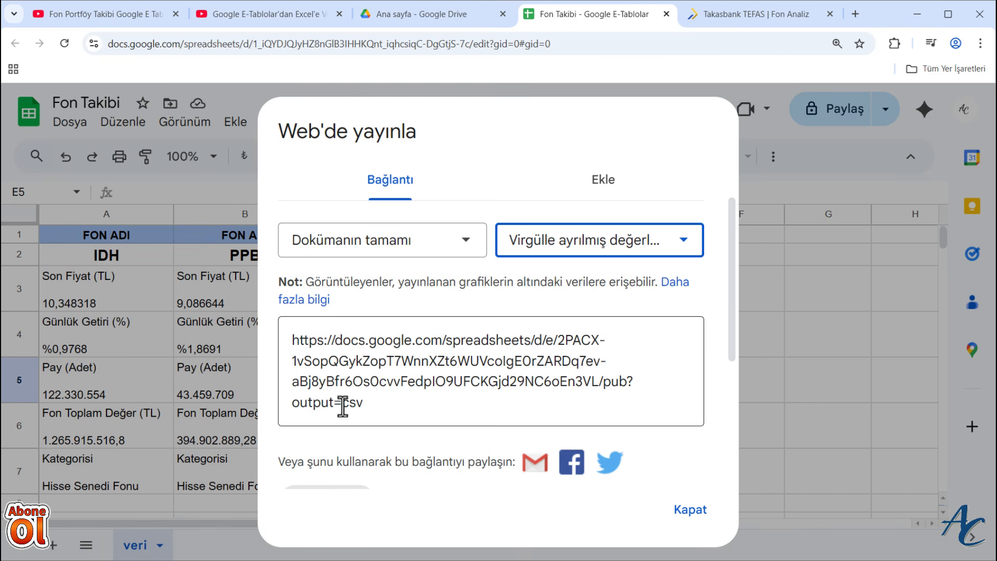
- Switch the published link's format to web page and back to comma-separated values (csv)
{"action": "left_click", "coordinate": [684, 240]}
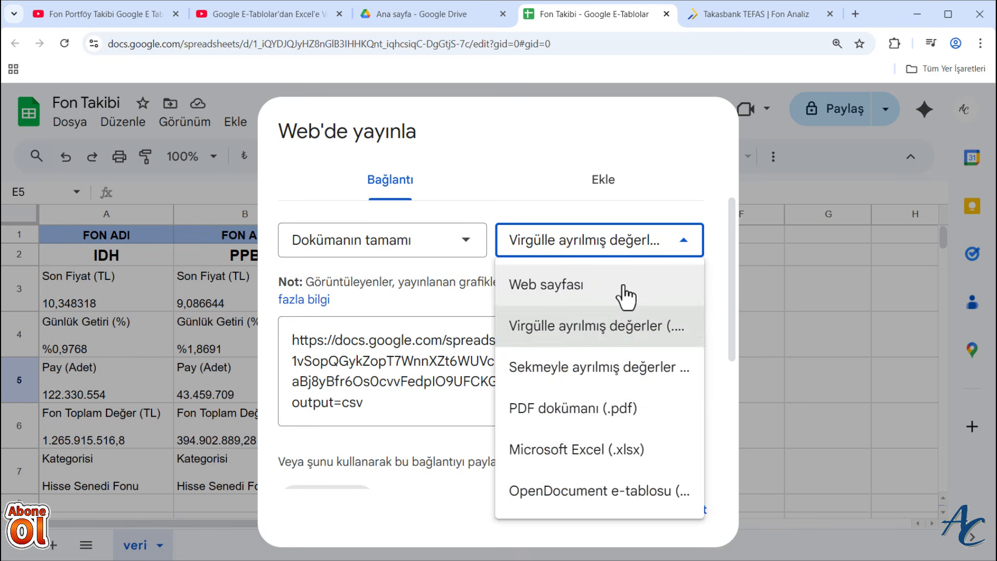
{"action": "left_click", "coordinate": [625, 294]}
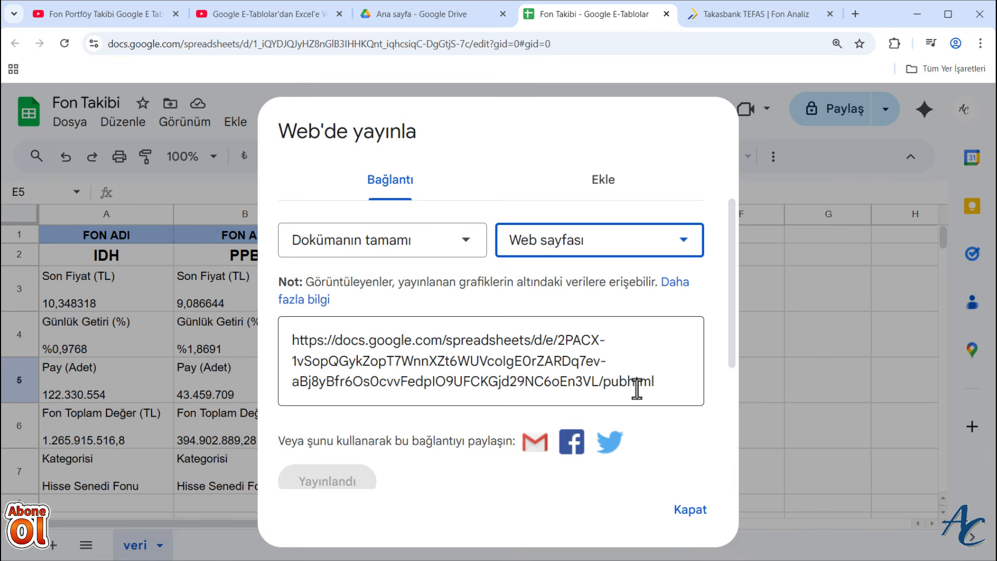
{"action": "left_click", "coordinate": [686, 248]}
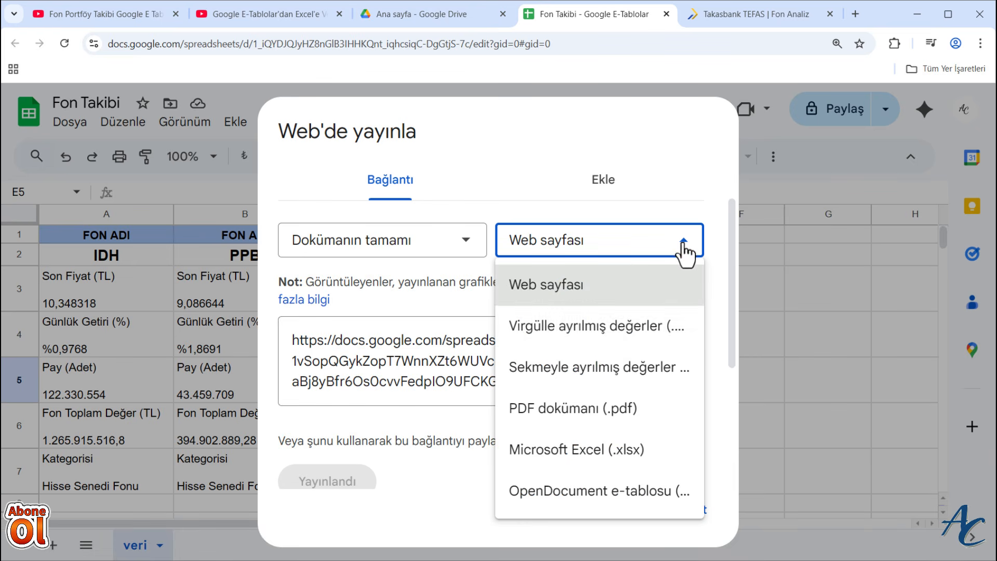
{"action": "left_click", "coordinate": [601, 344]}
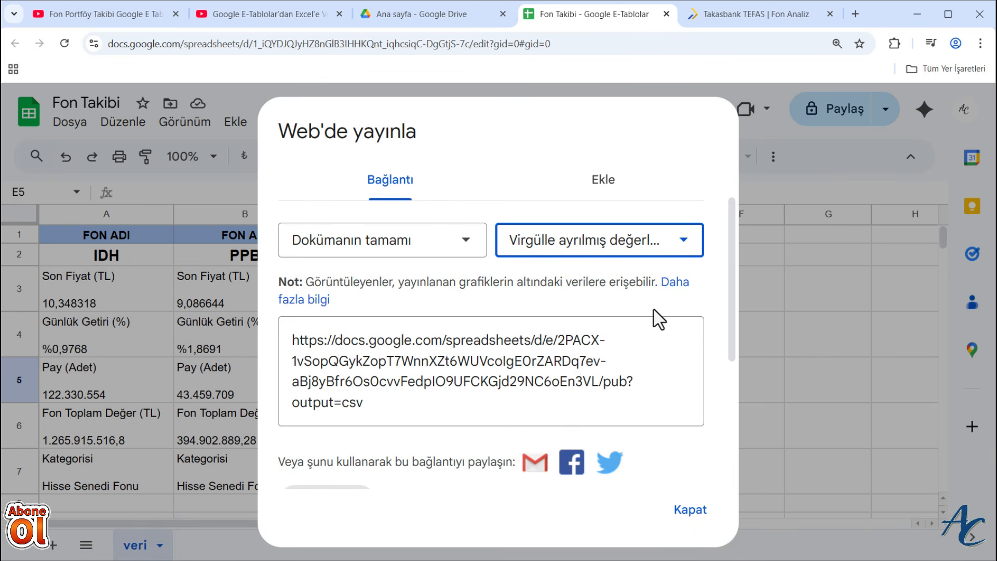
- Copy the published CSV link of the entire document
{"action": "left_click", "coordinate": [392, 384]}
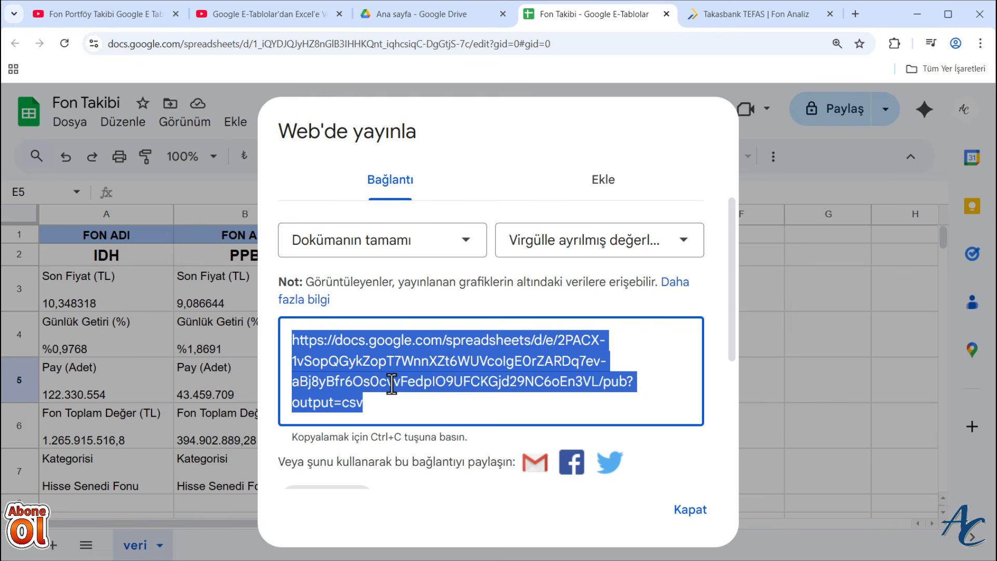
{"action": "scroll", "coordinate": [552, 220], "scroll_direction": "down", "scroll_amount": 1}
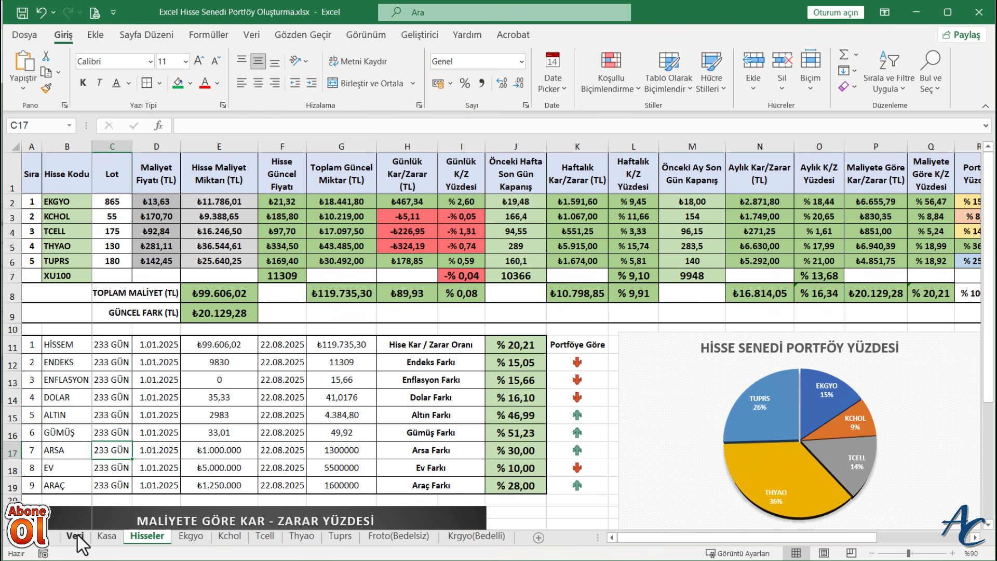
- Switch to the Excel workbook Excel Hisse Senedi Portföy Oluşturma.xlsx and insert a new worksheet before the Kasa sheet
{"action": "left_click", "coordinate": [106, 536]}
{"action": "right_click", "coordinate": [106, 536]}
{"action": "left_click", "coordinate": [144, 344]}
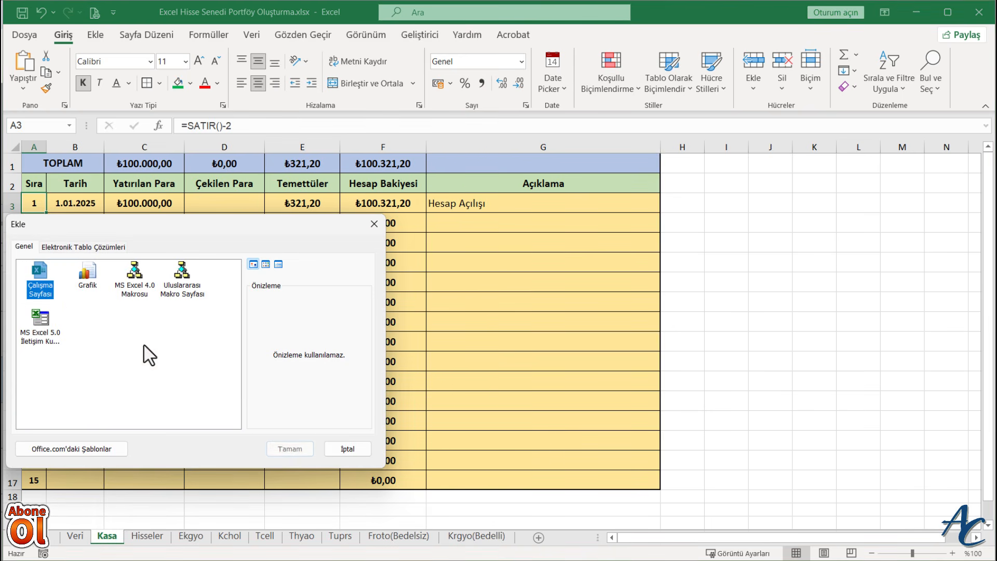
{"action": "left_click", "coordinate": [285, 450]}
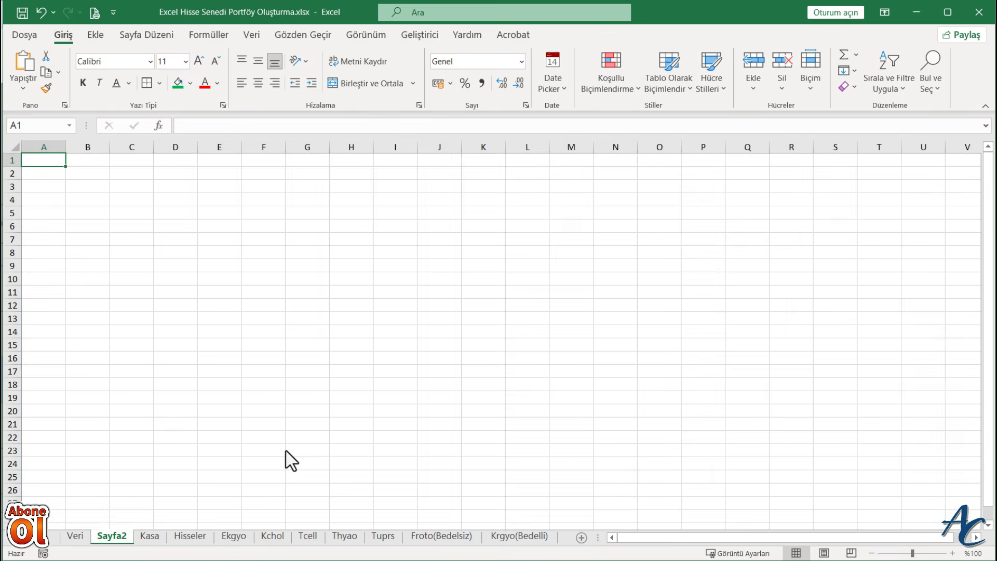
- Rename the new worksheet between Veri and Kasa as E-Tablolar
{"action": "left_click", "coordinate": [75, 535]}
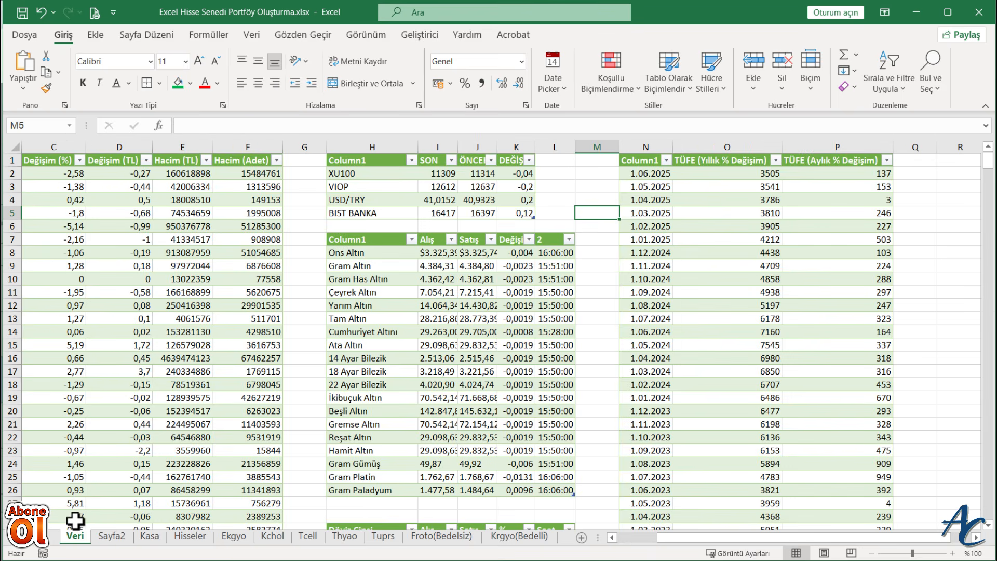
{"action": "left_click", "coordinate": [107, 538]}
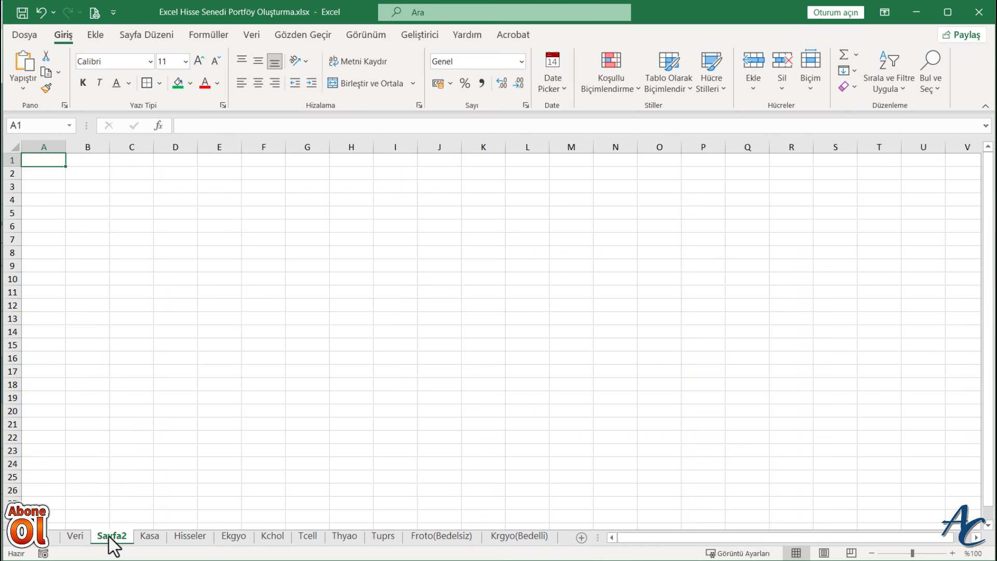
{"action": "right_click", "coordinate": [109, 538]}
{"action": "left_click", "coordinate": [164, 384]}
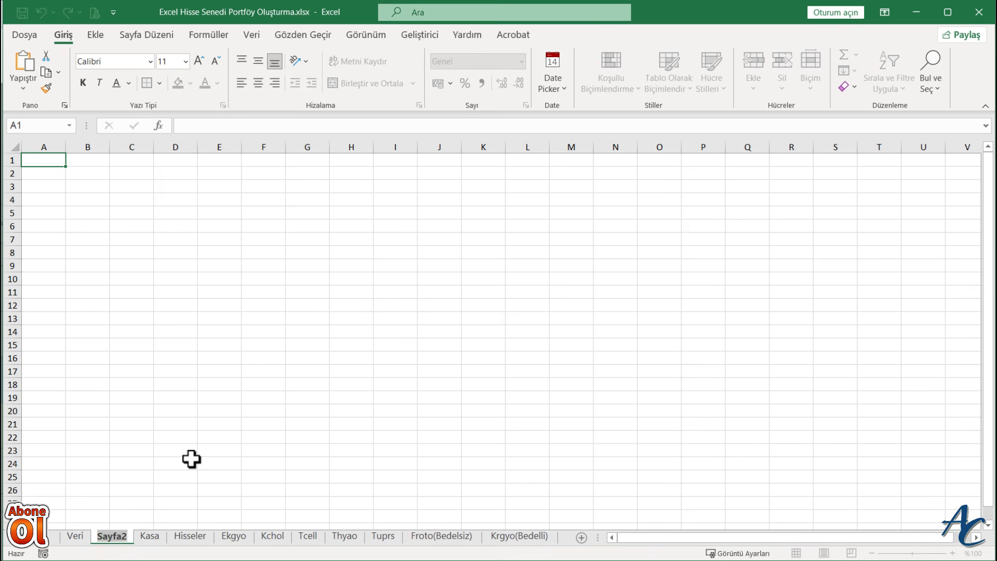
{"action": "type", "text": "E-Tablolar"}
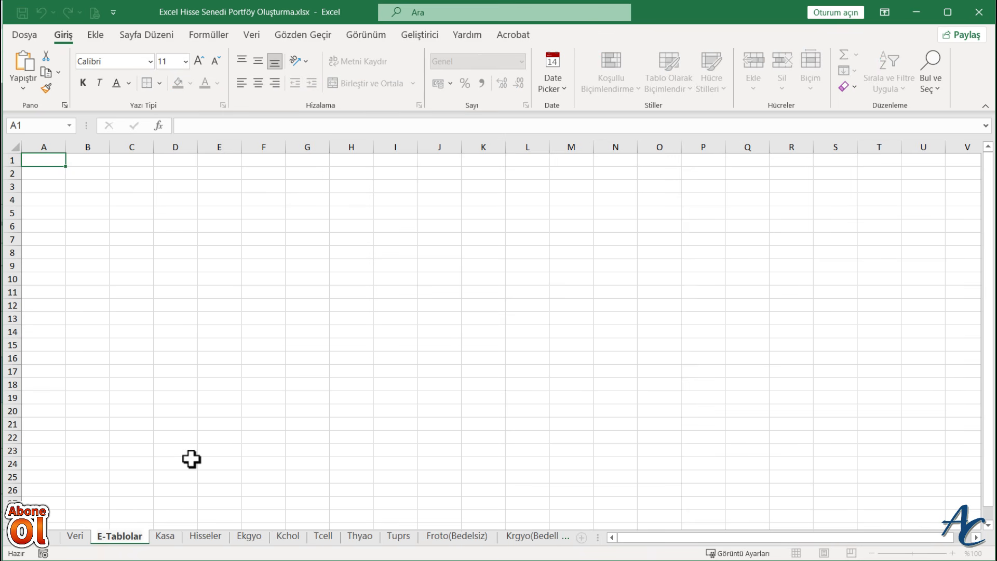
{"action": "left_click", "coordinate": [192, 459]}
- Connect to the published Google Sheets CSV link as a web data source, using the basic URL option
{"action": "left_click", "coordinate": [254, 41]}
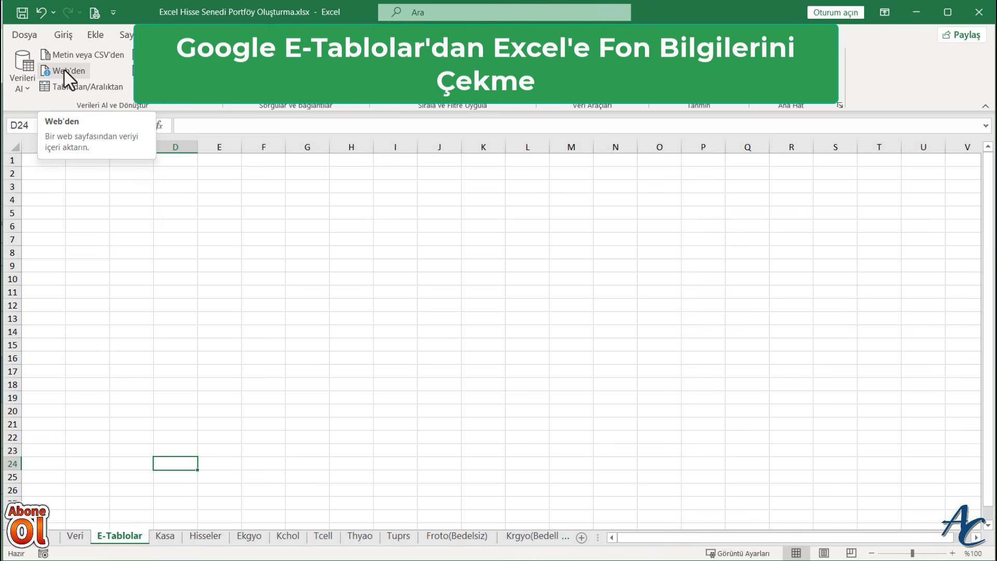
{"action": "left_click", "coordinate": [24, 77]}
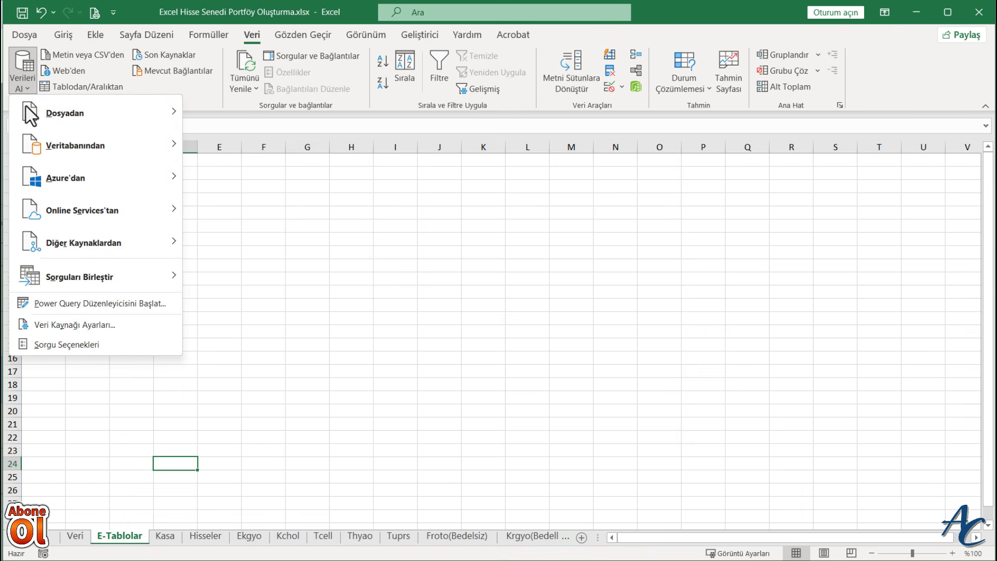
{"action": "mouse_move", "coordinate": [25, 123]}
{"action": "mouse_move", "coordinate": [78, 248]}
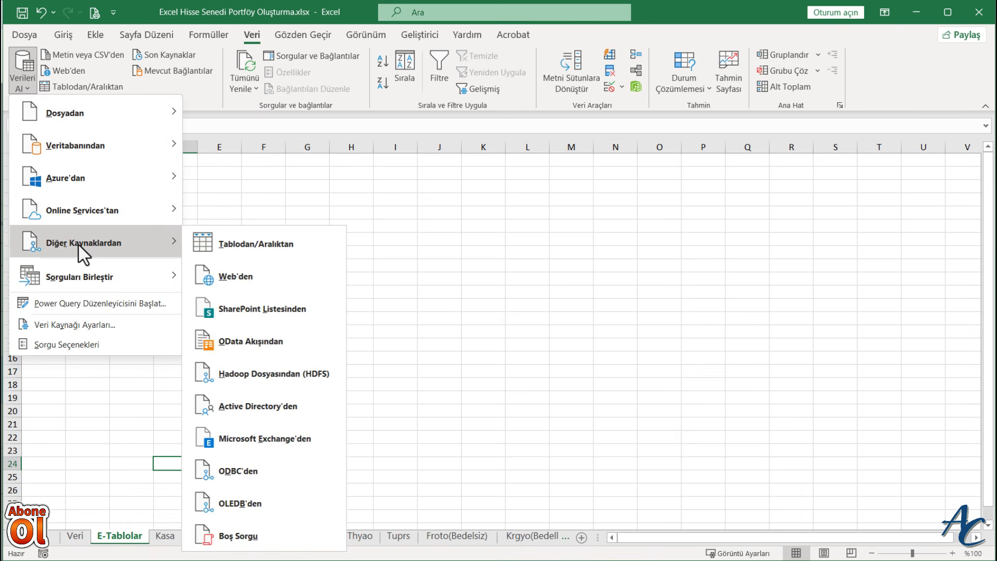
{"action": "left_click", "coordinate": [228, 291]}
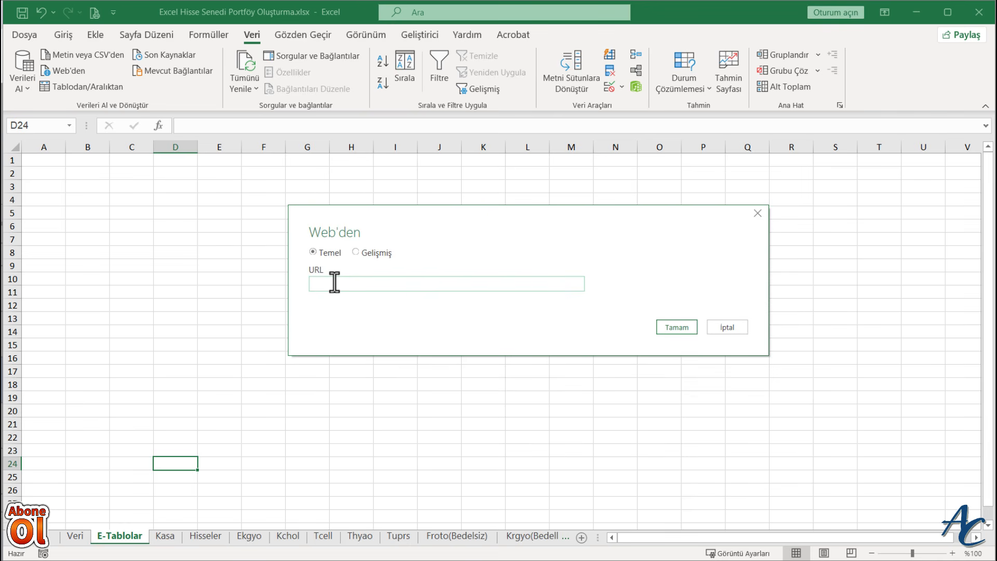
{"action": "key", "text": "ctrl+v"}
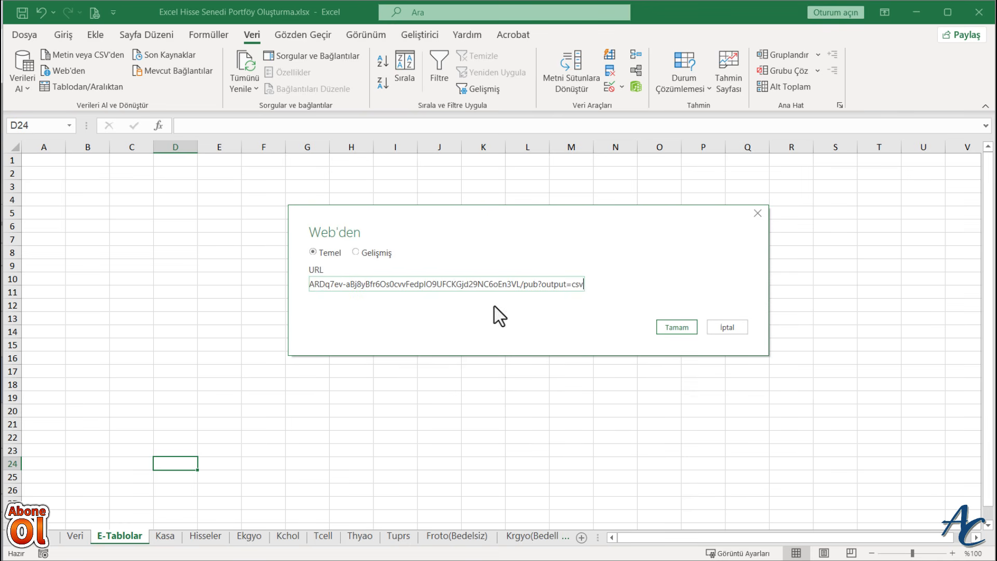
{"action": "left_click", "coordinate": [677, 327]}
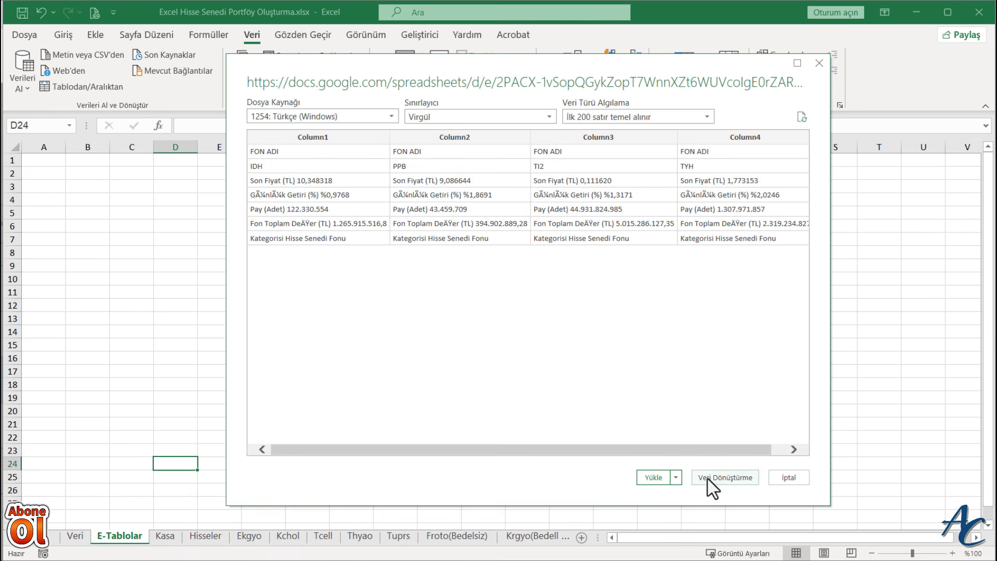
- Use the first row as headers in Power Query and load the query as a table at cell A1 of the existing E-Tablolar sheet
{"action": "left_click", "coordinate": [725, 478]}
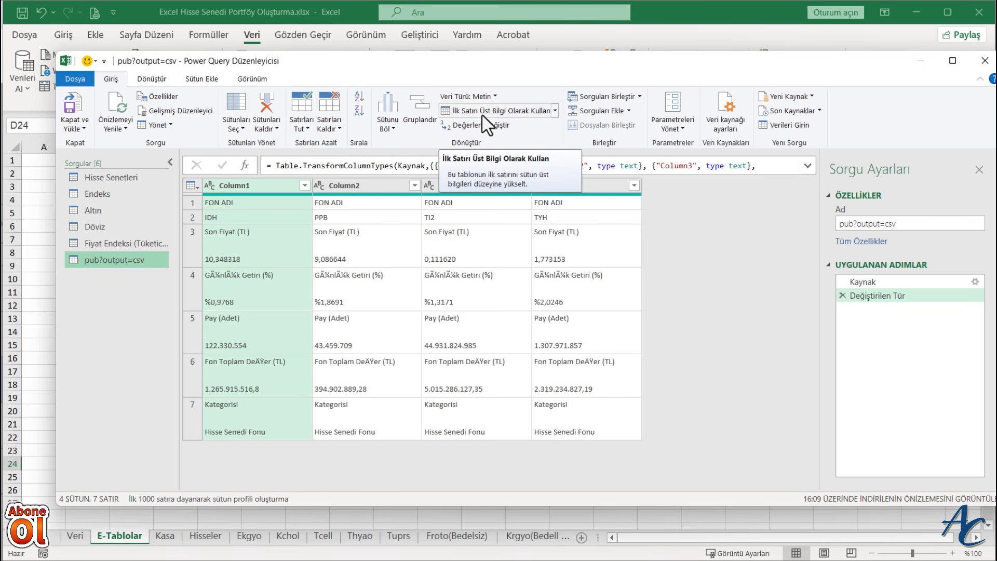
{"action": "left_click", "coordinate": [497, 116]}
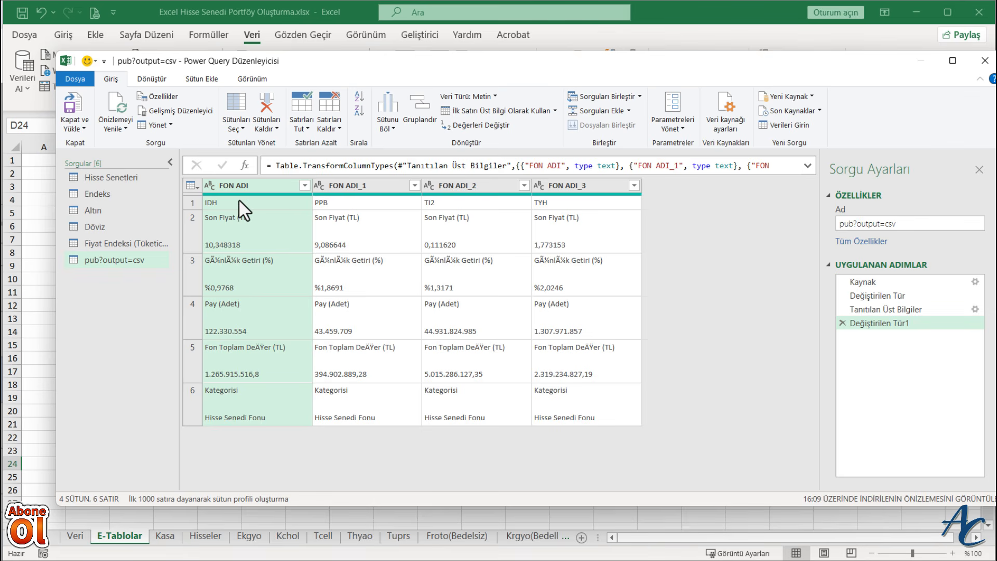
{"action": "left_click", "coordinate": [84, 129]}
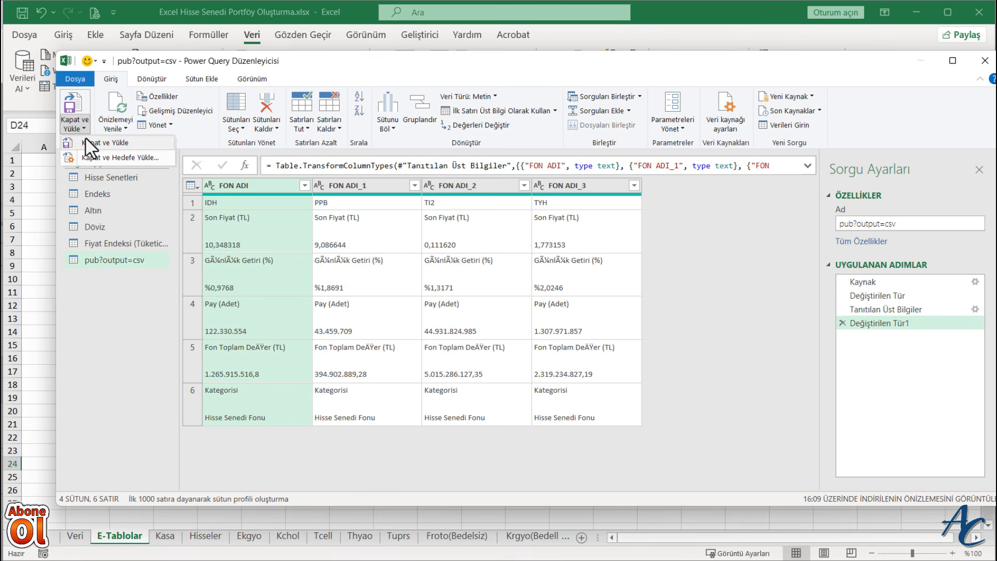
{"action": "left_click", "coordinate": [117, 157]}
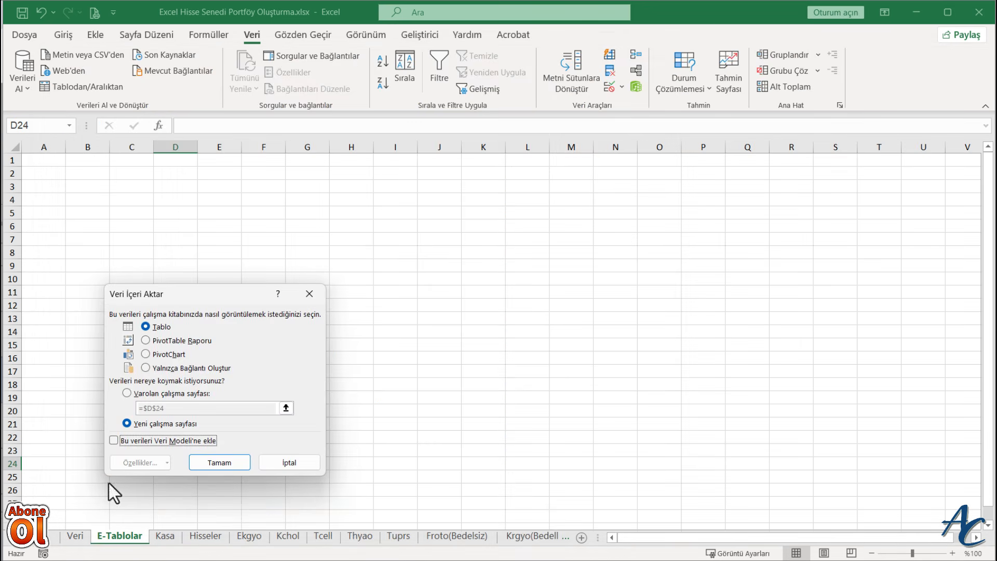
{"action": "left_click", "coordinate": [127, 393]}
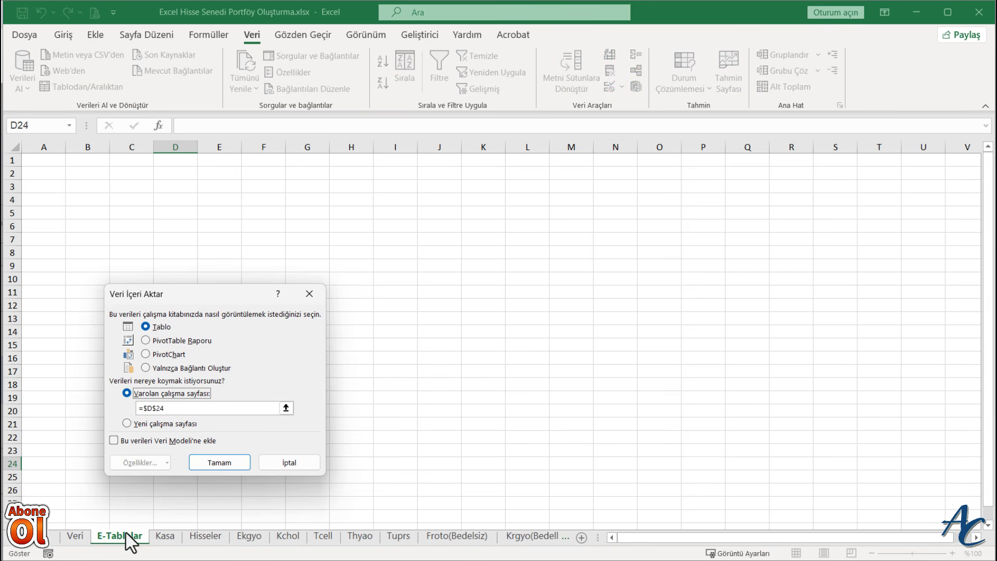
{"action": "left_click", "coordinate": [45, 162]}
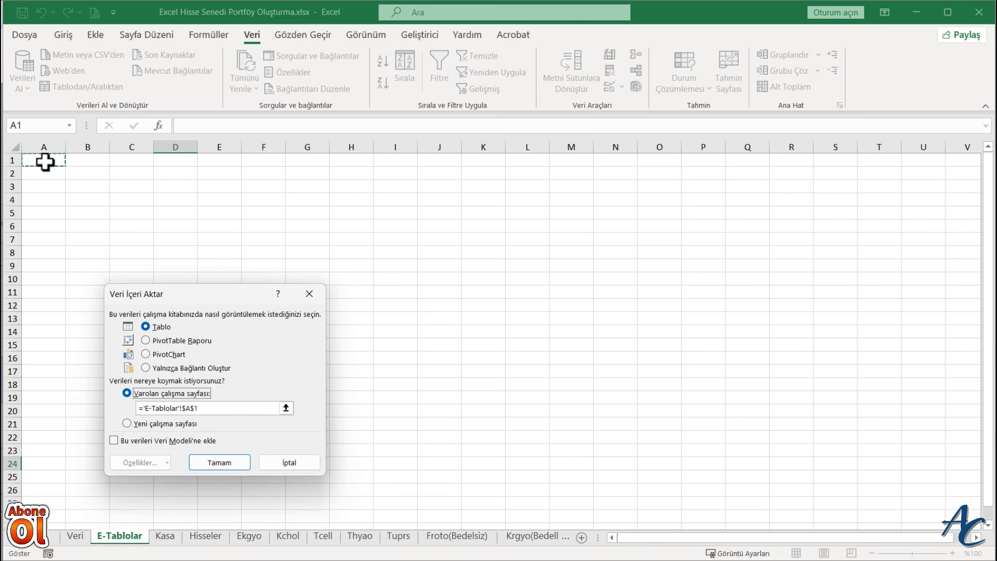
{"action": "left_click", "coordinate": [226, 464]}
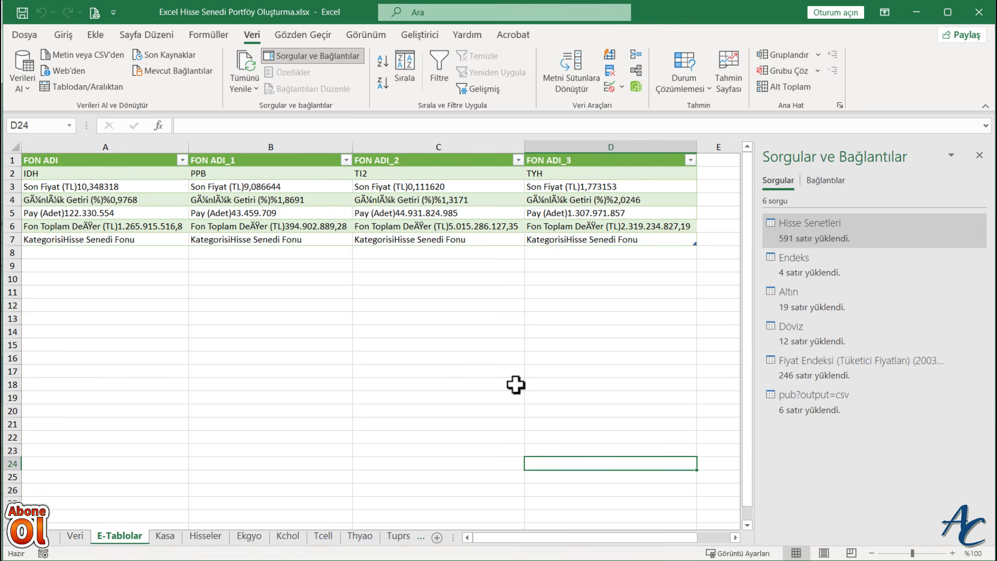
- Rename the query pub?output=csv as Fonlar
{"action": "mouse_move", "coordinate": [816, 407]}
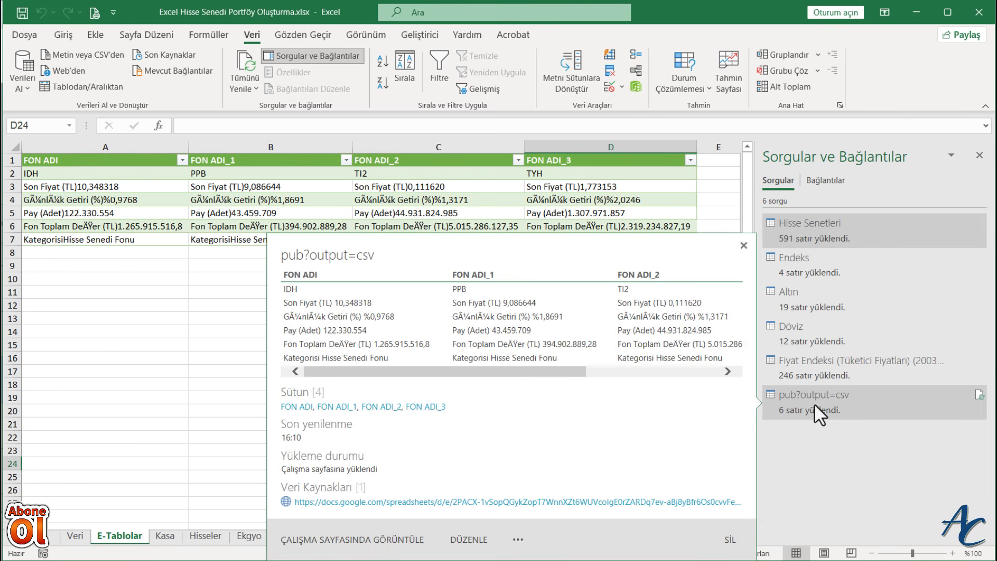
{"action": "right_click", "coordinate": [814, 404]}
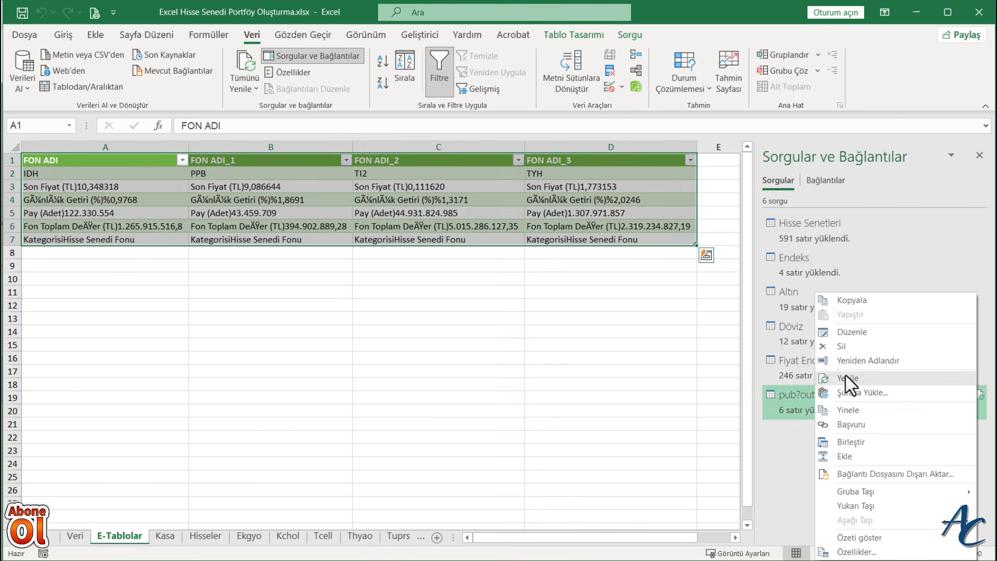
{"action": "left_click", "coordinate": [849, 360]}
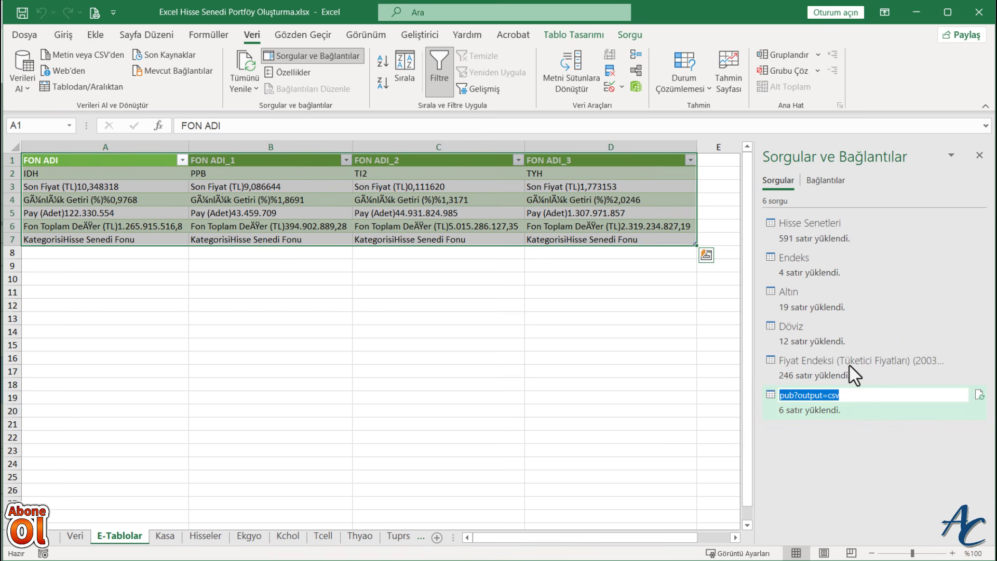
{"action": "type", "text": "Fonlar"}
{"action": "left_click", "coordinate": [699, 425]}
- Set the Fonlar query to refresh every 10 minutes and when the file opens, with fast data load enabled
{"action": "mouse_move", "coordinate": [793, 410]}
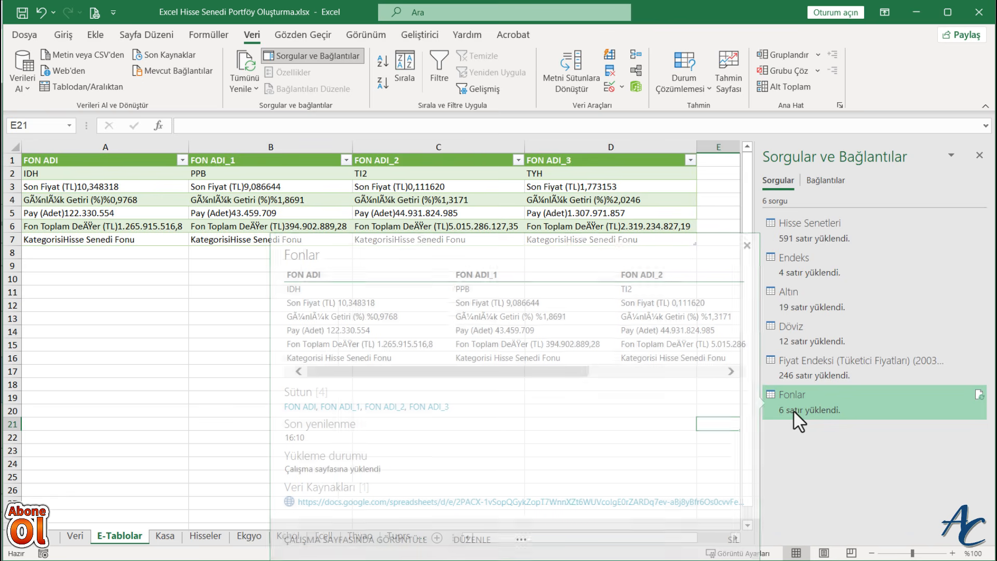
{"action": "right_click", "coordinate": [792, 409]}
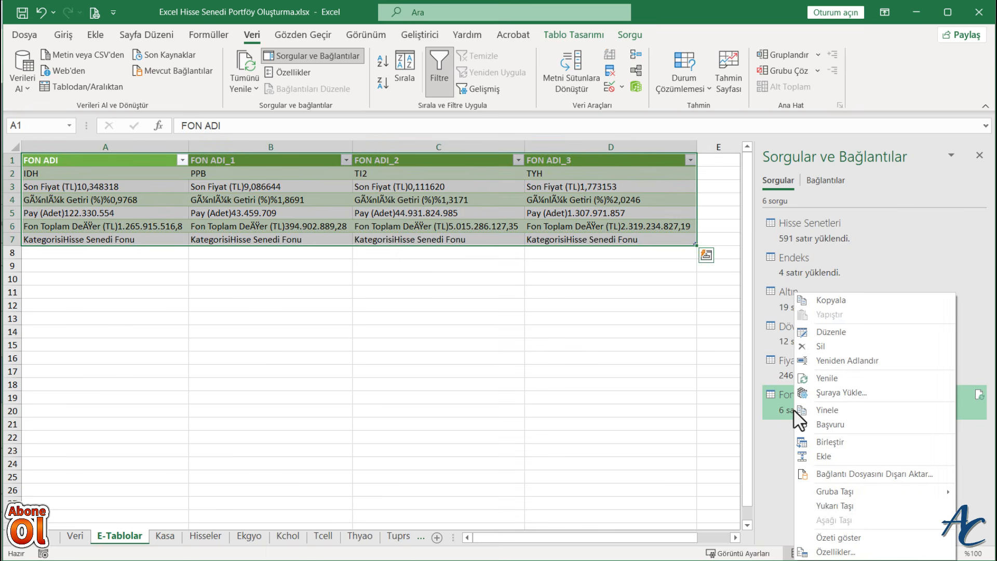
{"action": "left_click", "coordinate": [832, 552]}
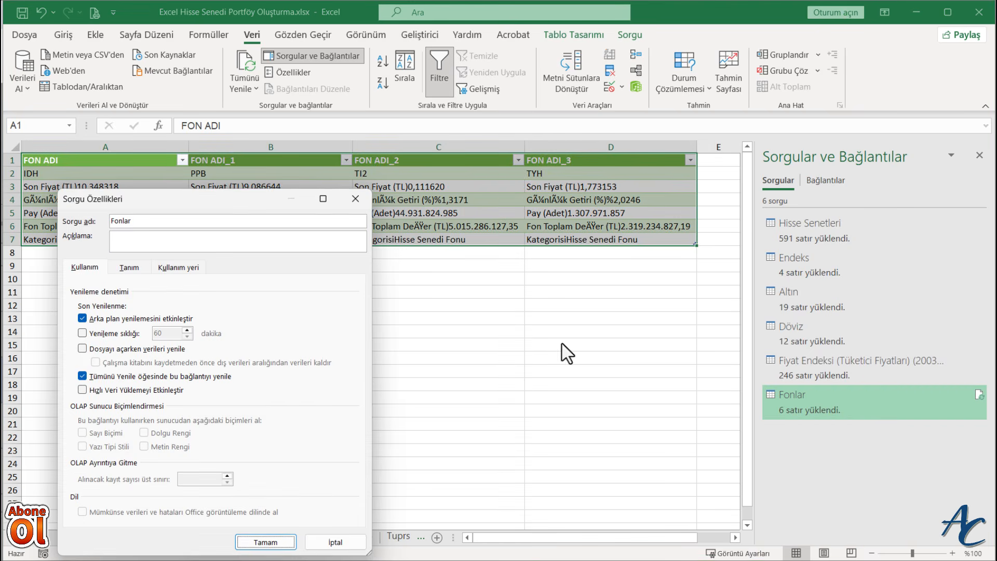
{"action": "left_click", "coordinate": [83, 349]}
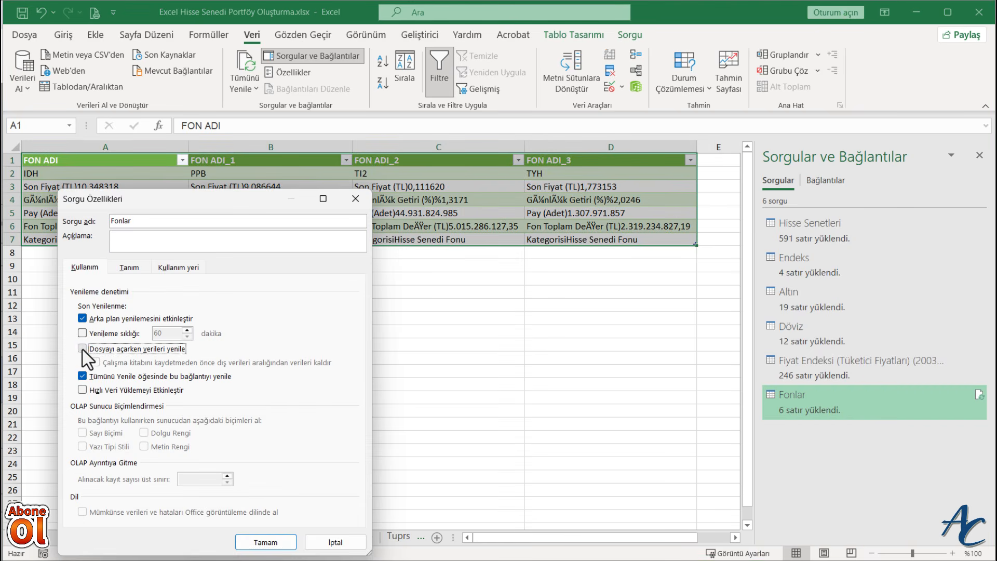
{"action": "left_click", "coordinate": [82, 390]}
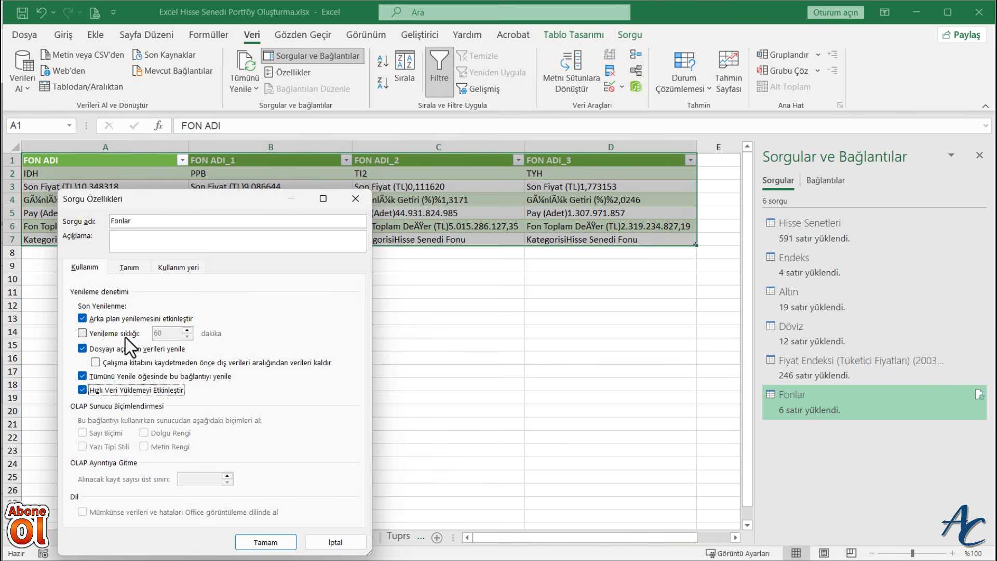
{"action": "left_click", "coordinate": [82, 333]}
{"action": "key", "text": "Tab"}
{"action": "type", "text": "10"}
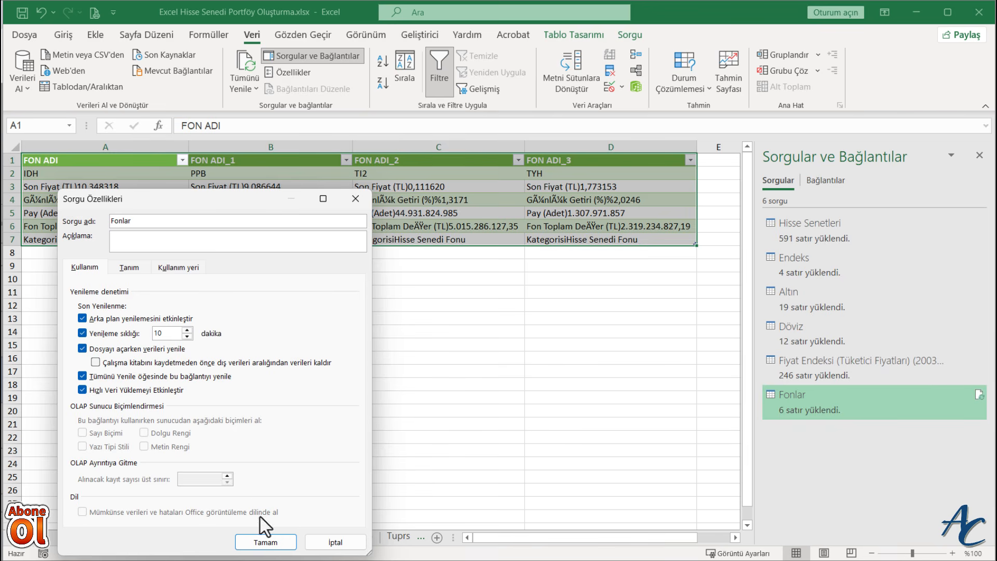
{"action": "left_click", "coordinate": [265, 542]}
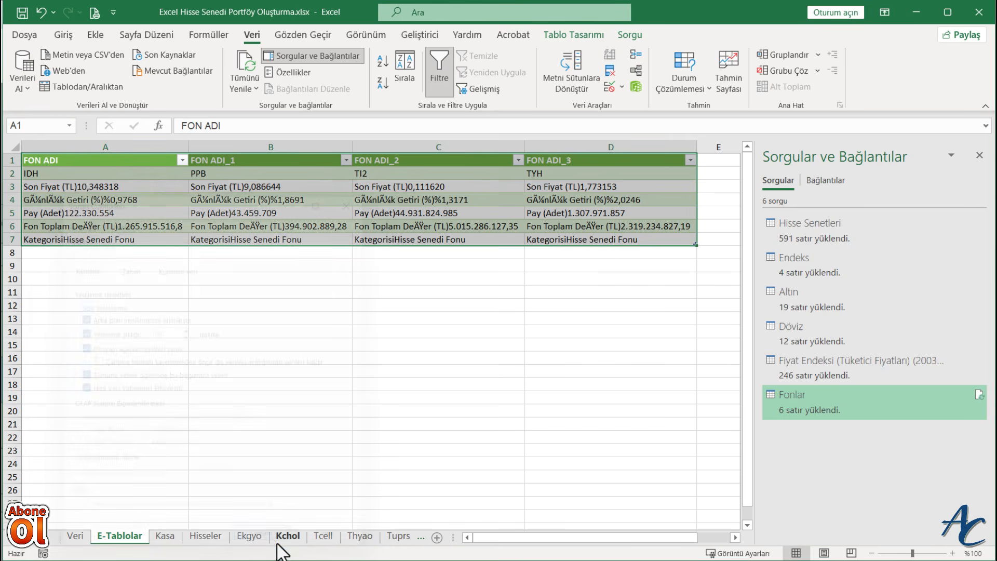
- Close the queries list and duplicate the Hisseler sheet, placing the copy before the Ekgyo sheet
{"action": "left_click", "coordinate": [730, 385]}
{"action": "left_click", "coordinate": [208, 543]}
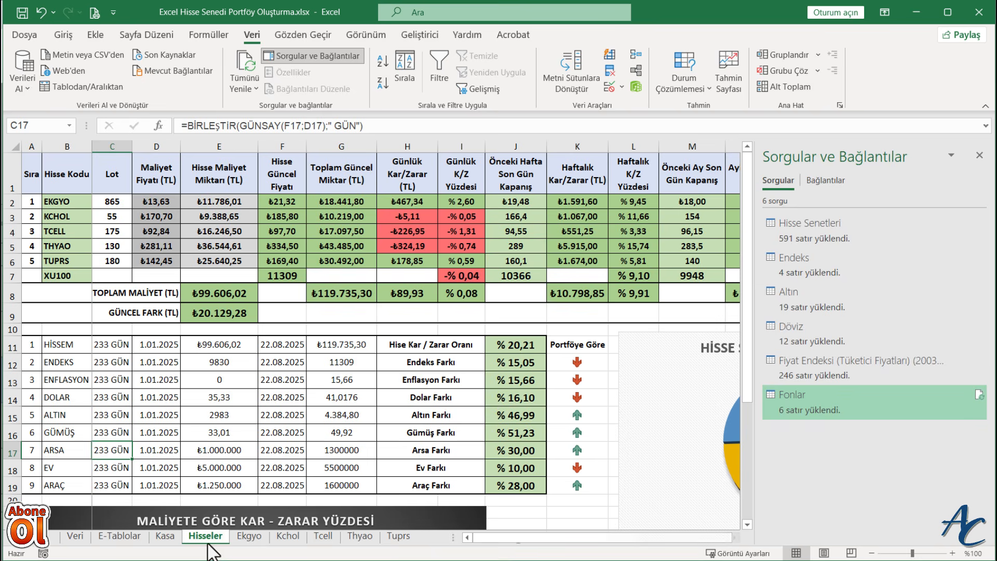
{"action": "left_click", "coordinate": [979, 155]}
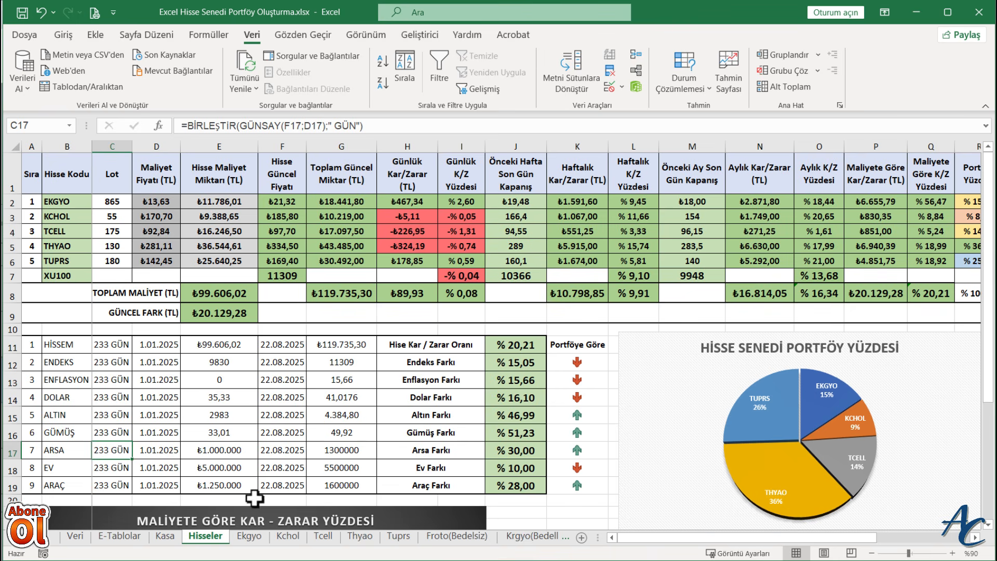
{"action": "right_click", "coordinate": [207, 537]}
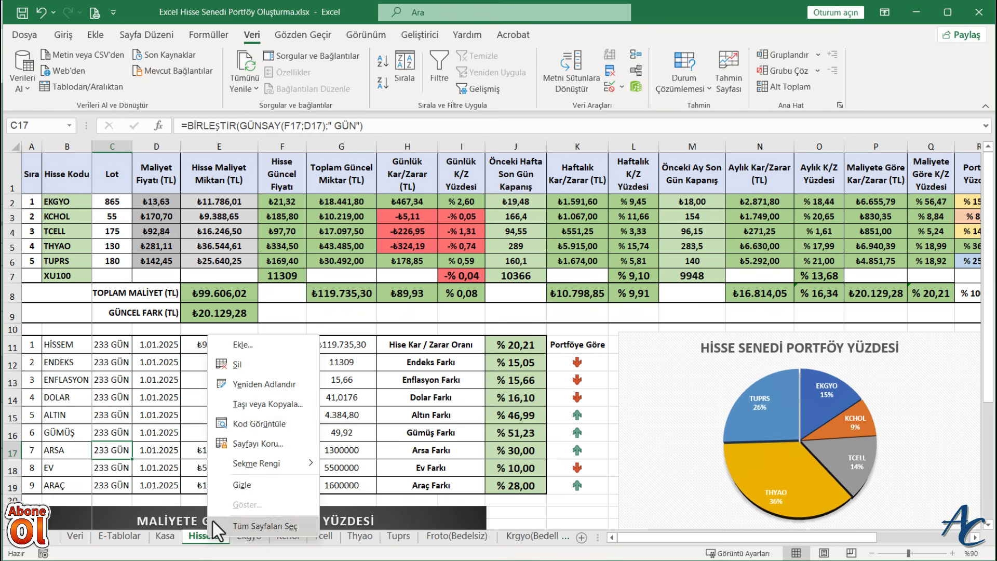
{"action": "left_click", "coordinate": [252, 412]}
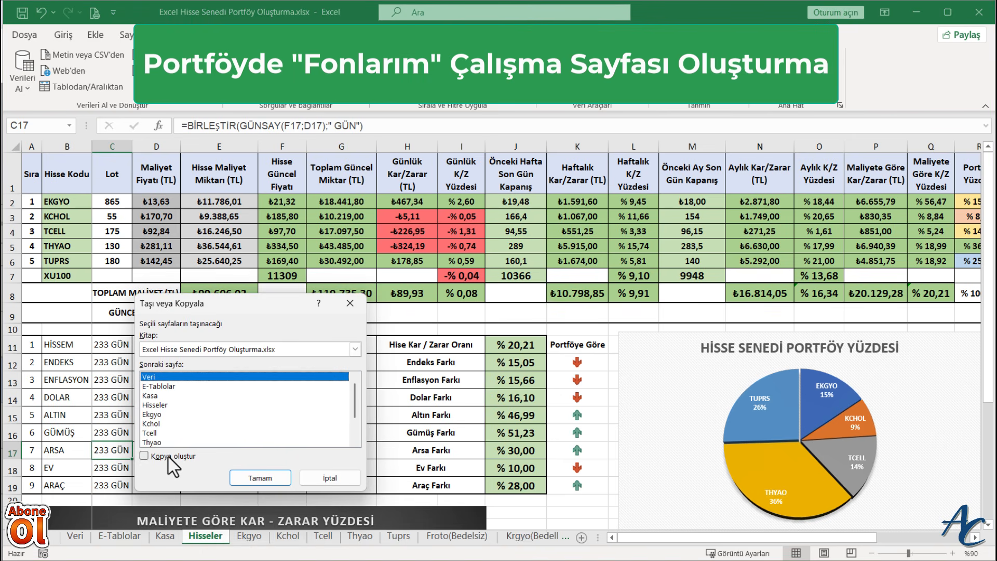
{"action": "left_click", "coordinate": [169, 457]}
{"action": "left_click", "coordinate": [153, 415]}
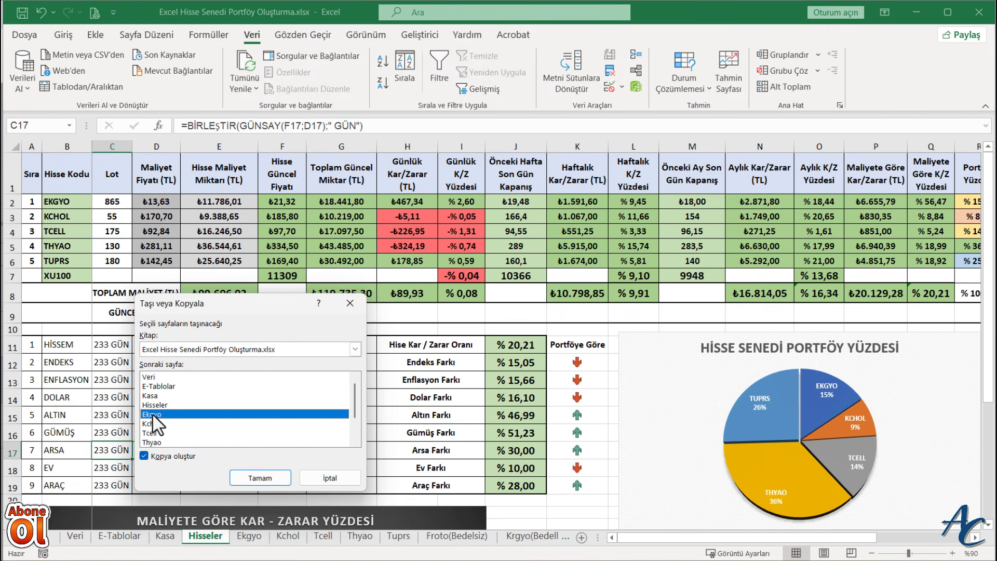
{"action": "left_click", "coordinate": [261, 477]}
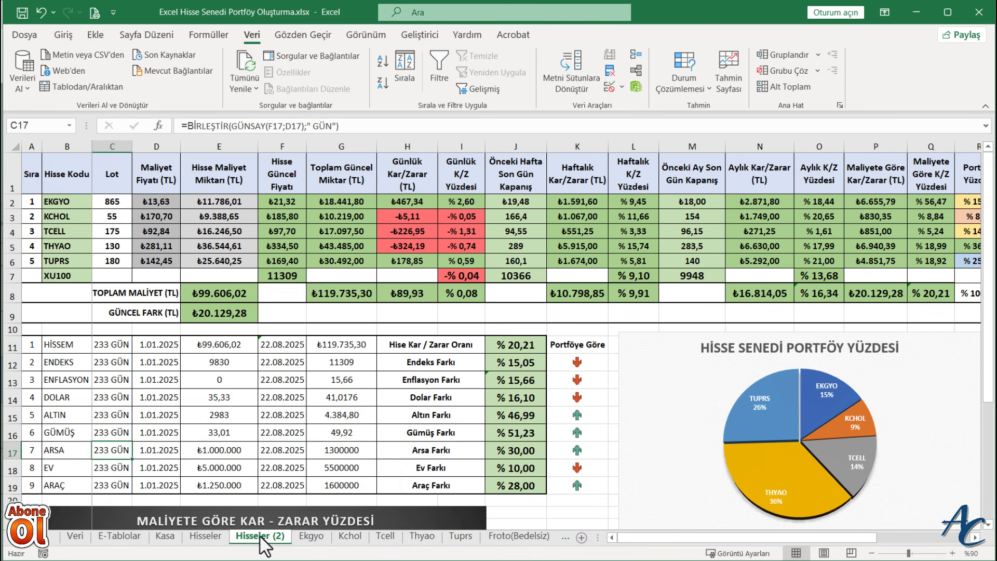
- Rename the copied sheet as Fonlarım
{"action": "right_click", "coordinate": [259, 535]}
{"action": "left_click", "coordinate": [308, 402]}
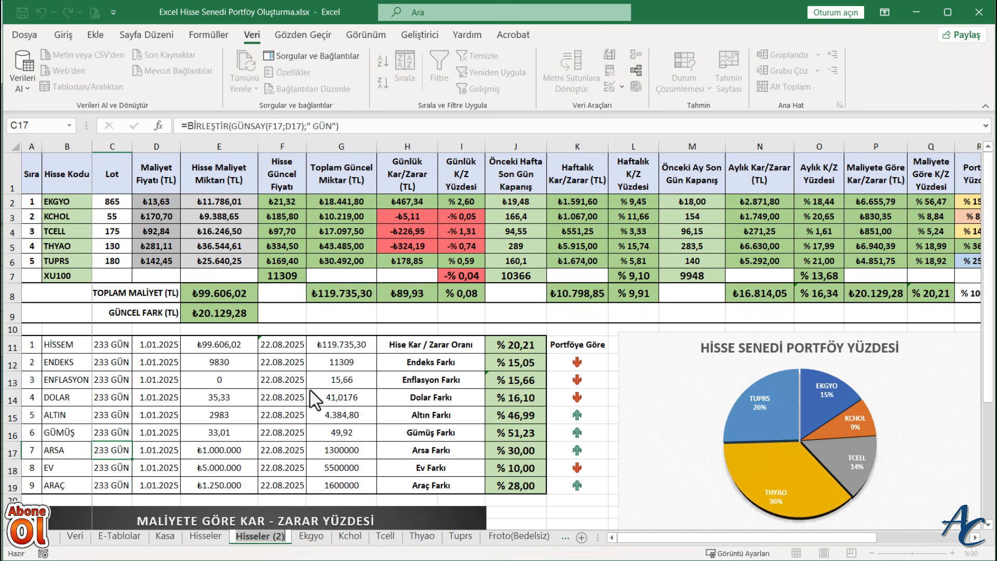
{"action": "type", "text": "Fonlarım"}
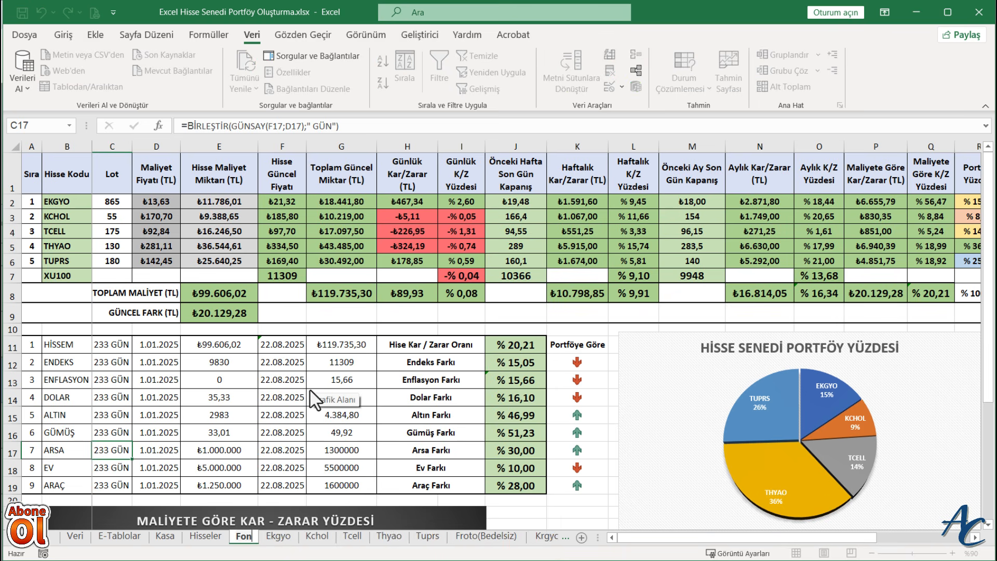
{"action": "key", "text": "Return"}
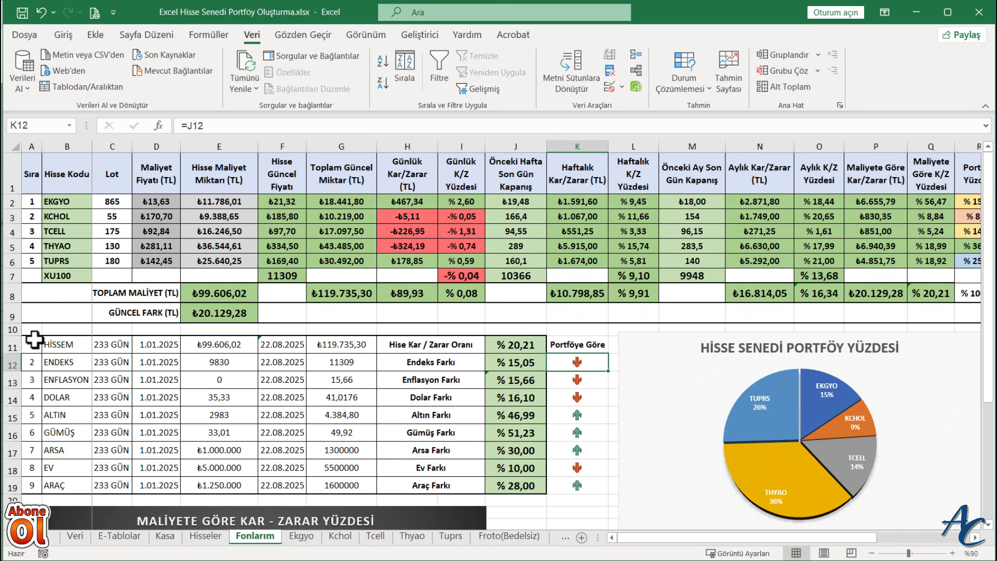
- Delete rows 11 to 41 of the Fonlarım sheet, including the comparison table and the charts
{"action": "left_click_drag", "start_coordinate": [35, 339], "coordinate": [18, 419]}
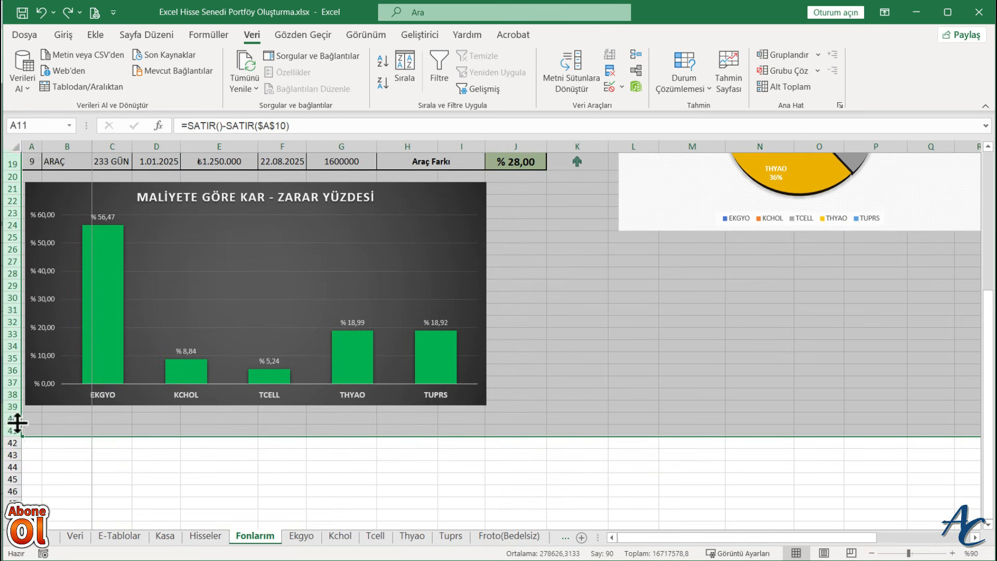
{"action": "right_click", "coordinate": [18, 419]}
{"action": "left_click", "coordinate": [47, 311]}
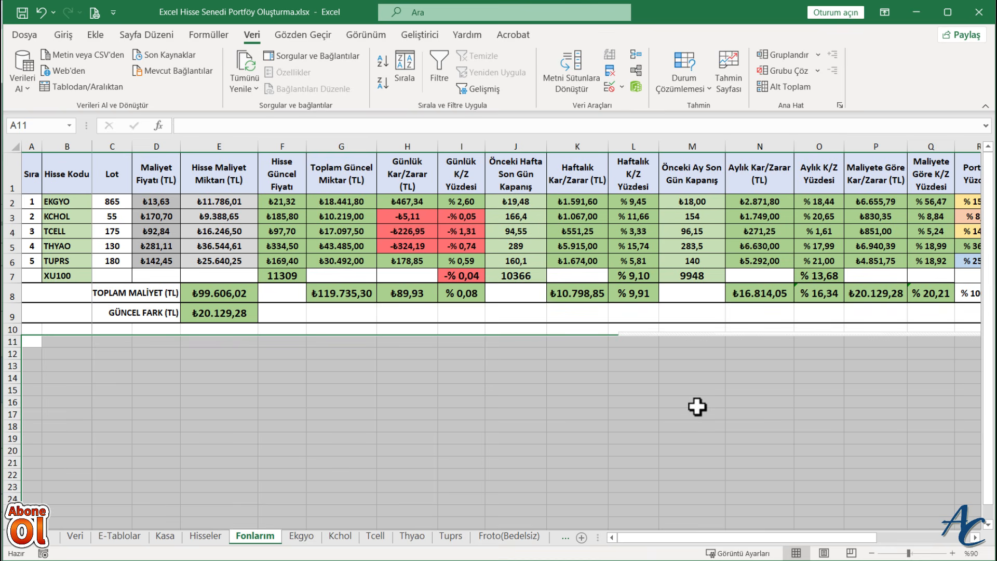
{"action": "left_click", "coordinate": [515, 438]}
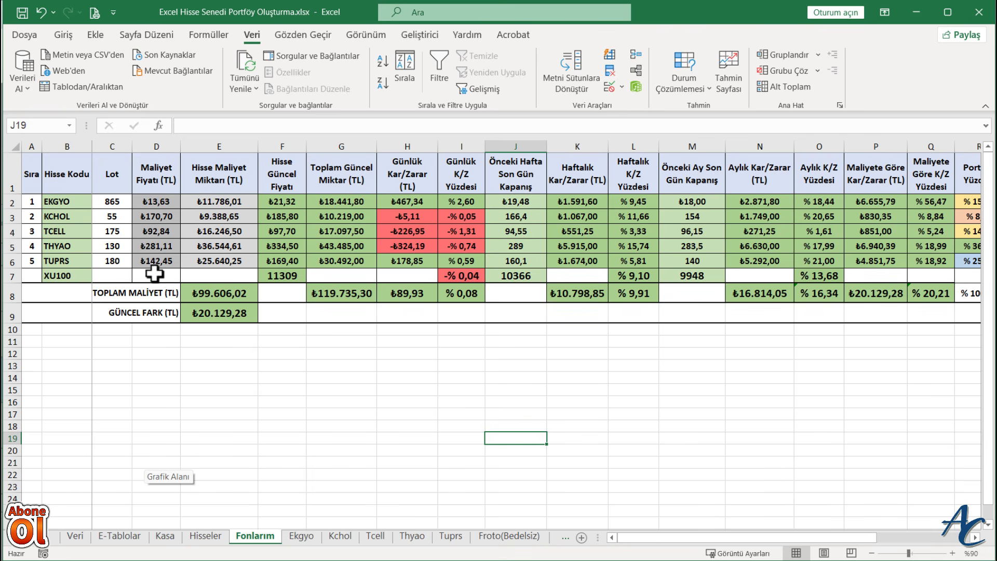
- Delete the TUPRS row from the Fonlarım table so that four holdings remain
{"action": "left_click", "coordinate": [7, 261]}
{"action": "right_click", "coordinate": [8, 262]}
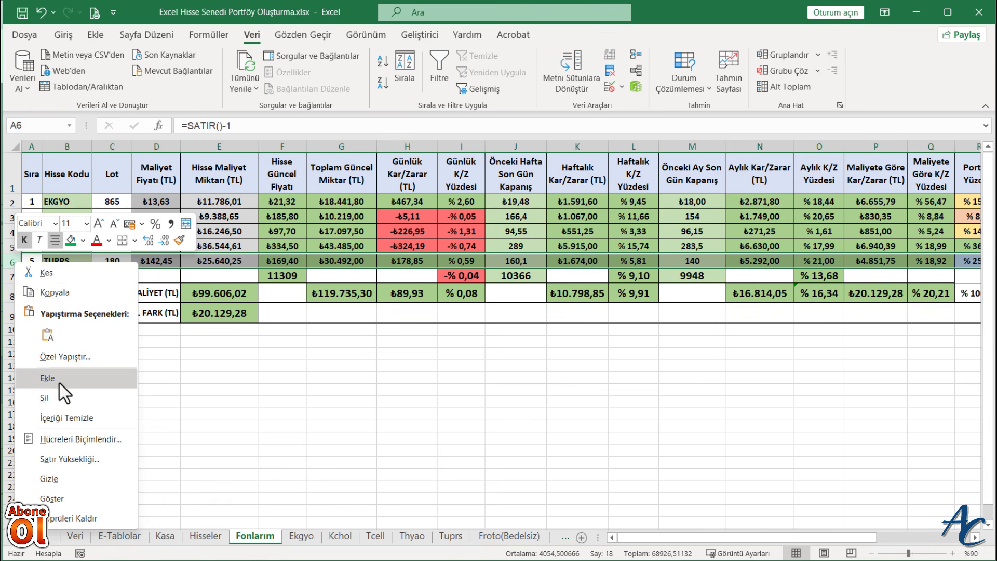
{"action": "left_click", "coordinate": [52, 398]}
- Change the list validation source of cell B2 to row 2 of the E-Tablolar sheet
{"action": "left_click", "coordinate": [82, 198]}
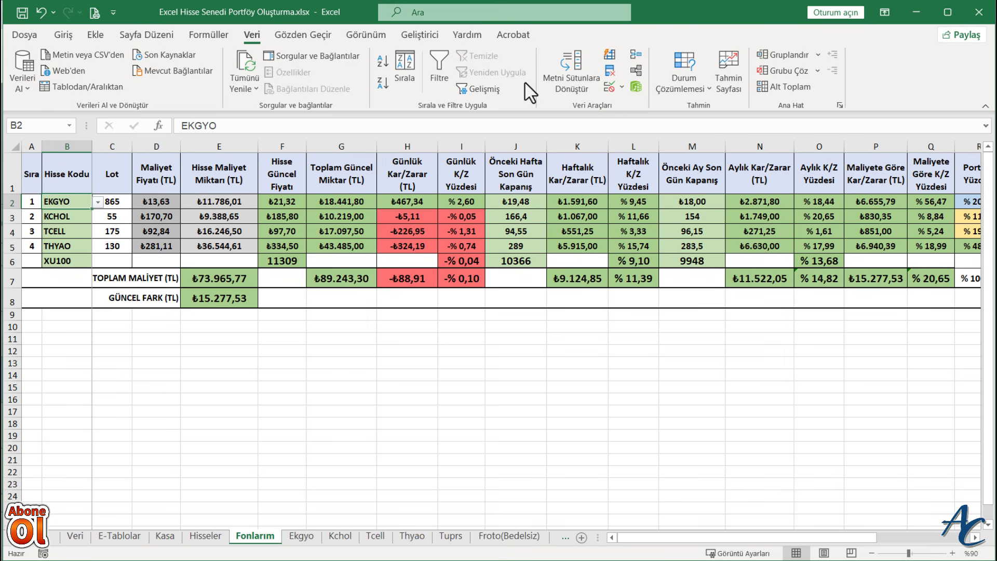
{"action": "left_click", "coordinate": [621, 88]}
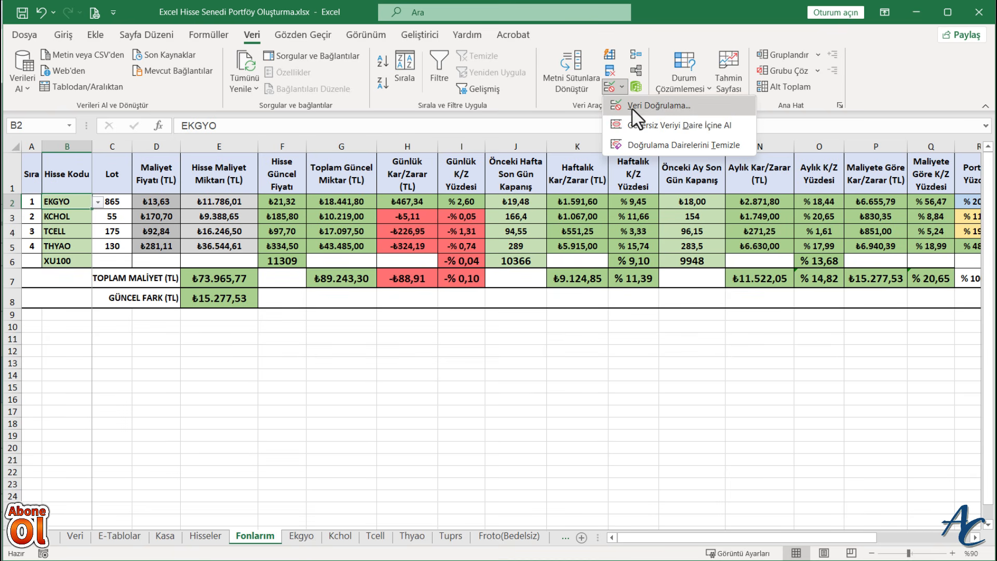
{"action": "left_click", "coordinate": [633, 107]}
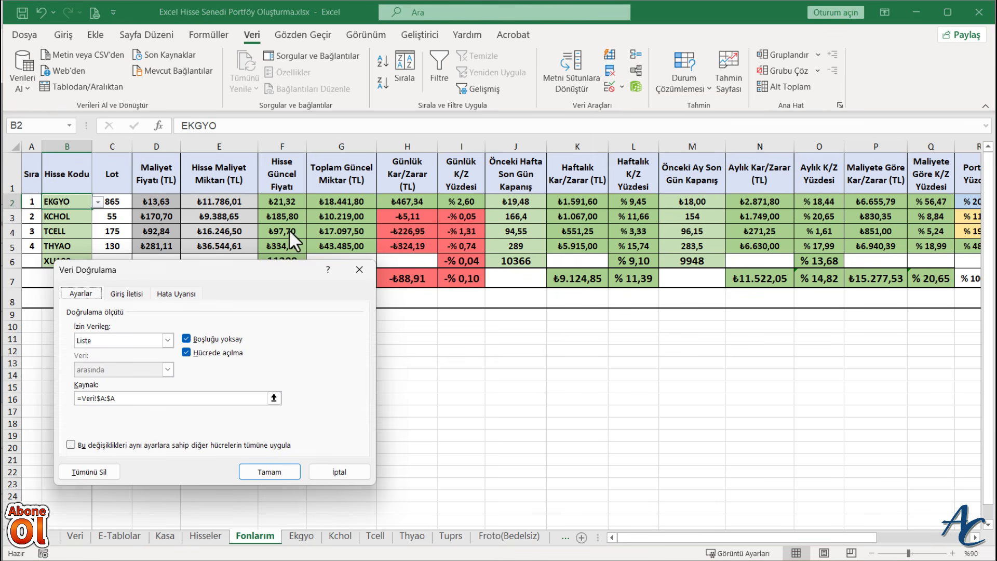
{"action": "left_click_drag", "start_coordinate": [291, 269], "coordinate": [611, 237]}
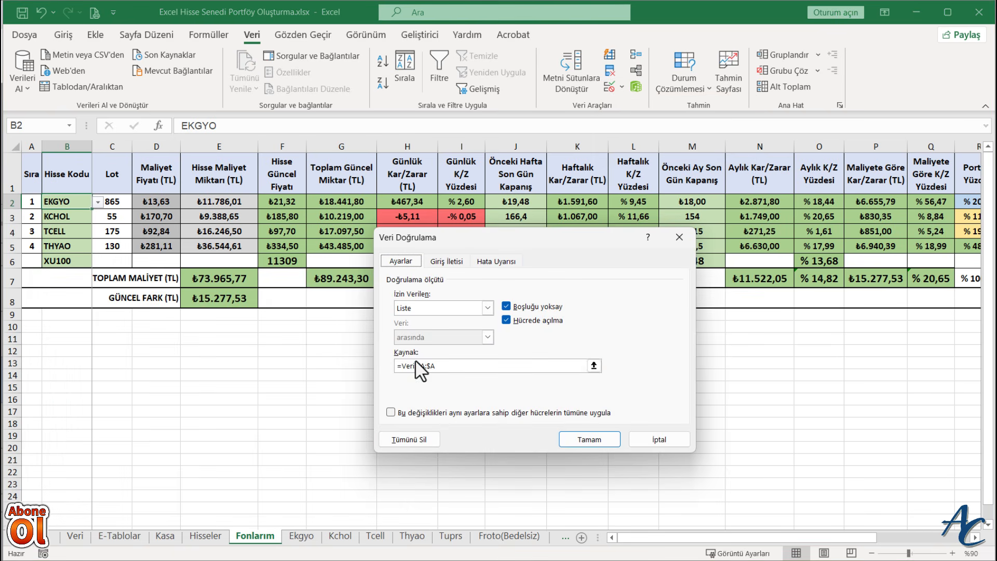
{"action": "left_click", "coordinate": [593, 365]}
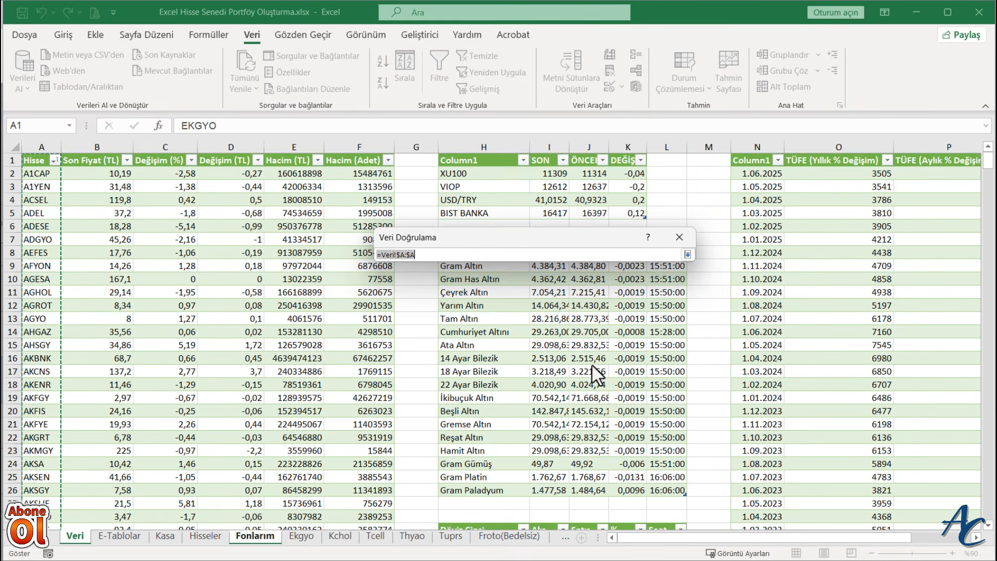
{"action": "left_click", "coordinate": [136, 539]}
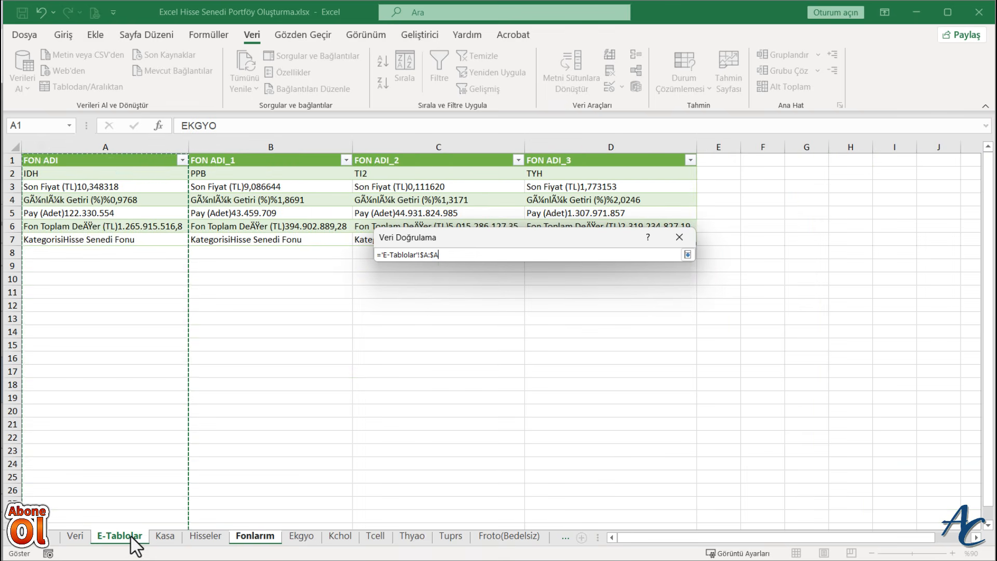
{"action": "left_click", "coordinate": [12, 173]}
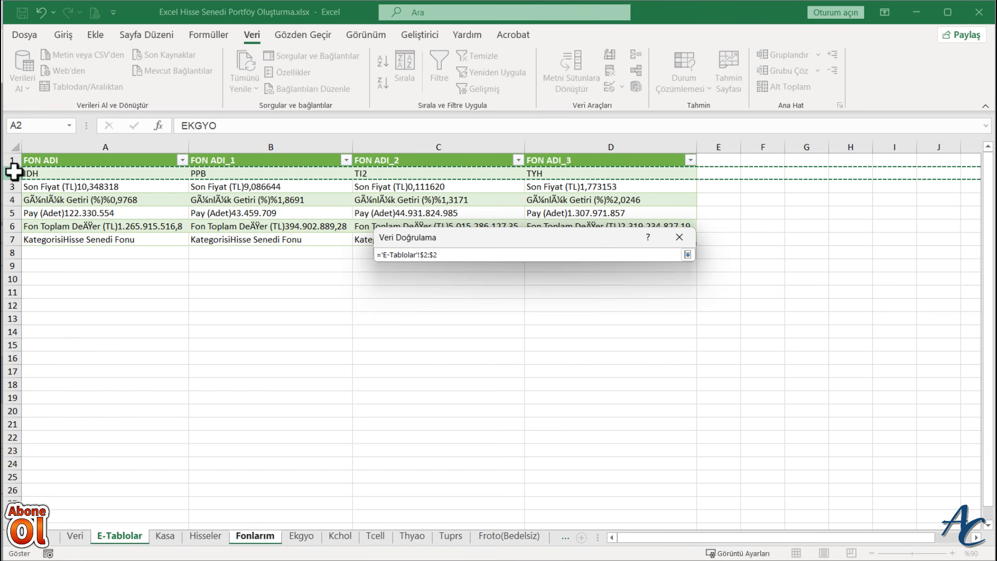
{"action": "left_click", "coordinate": [687, 255]}
{"action": "left_click", "coordinate": [584, 437]}
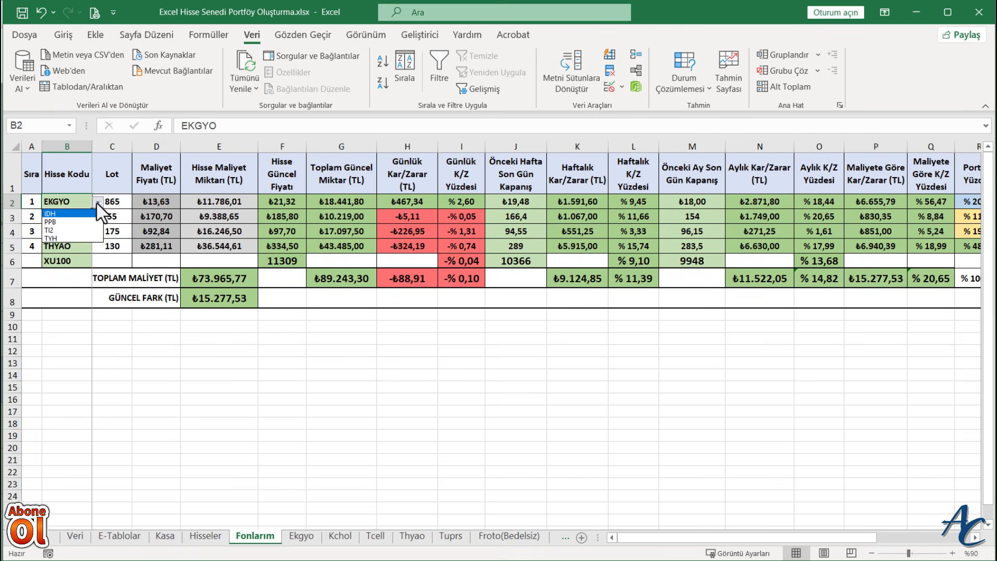
- Choose IDH in B2, fill it down to B5, and select PPB, TI2 and TYH in B3, B4 and B5
{"action": "left_click", "coordinate": [60, 214]}
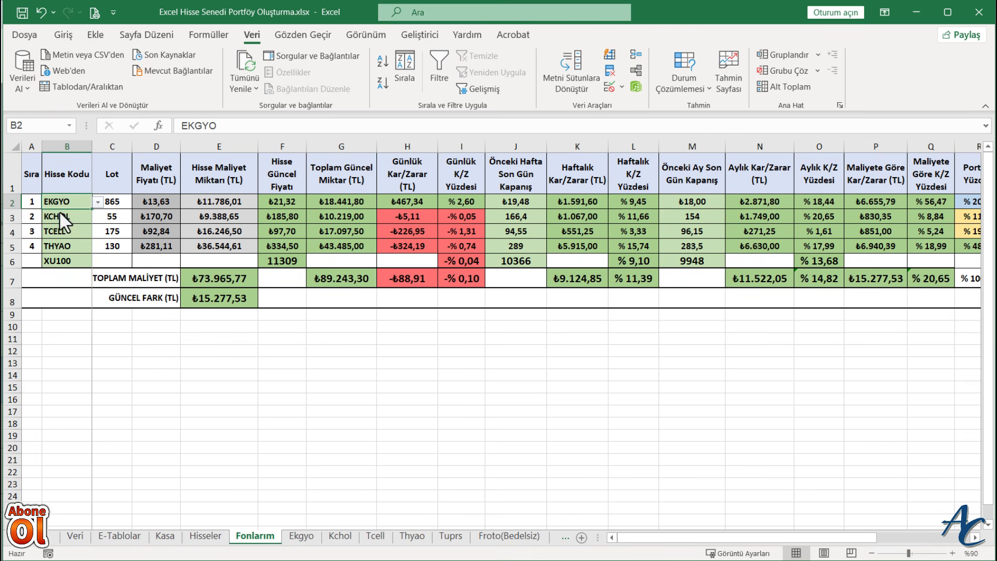
{"action": "left_click_drag", "start_coordinate": [90, 209], "coordinate": [92, 252]}
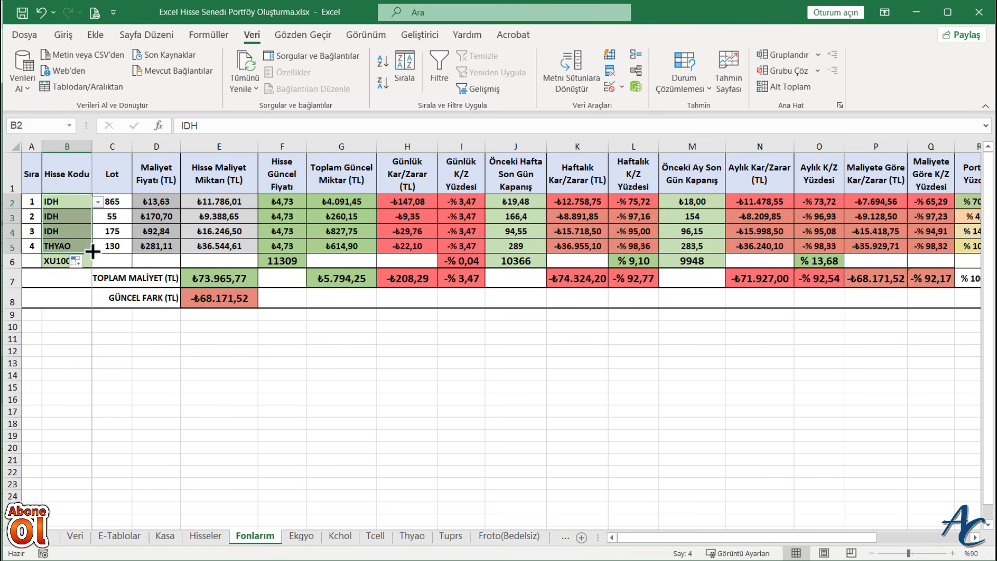
{"action": "left_click", "coordinate": [78, 216]}
{"action": "left_click", "coordinate": [98, 217]}
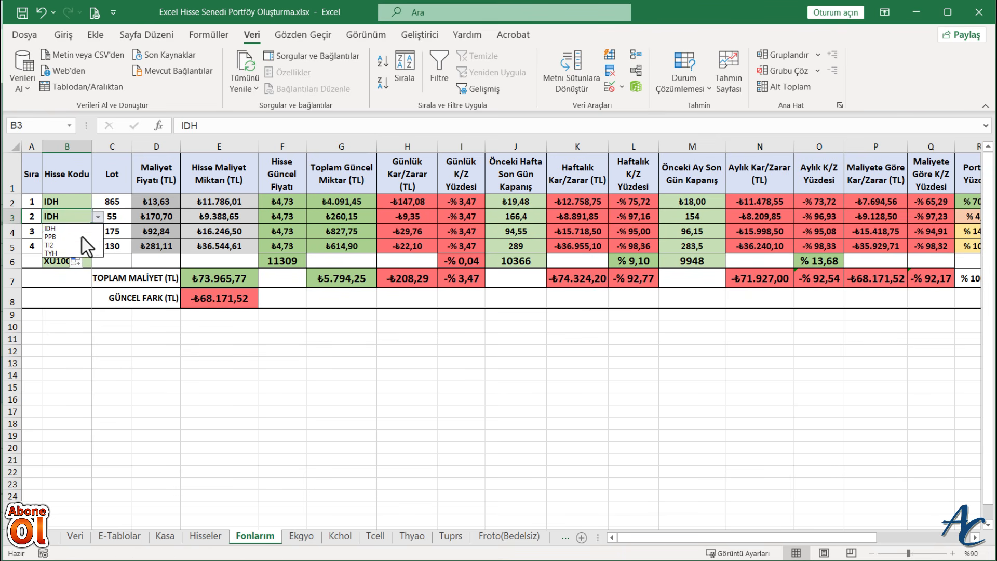
{"action": "left_click", "coordinate": [80, 236]}
{"action": "left_click", "coordinate": [83, 231]}
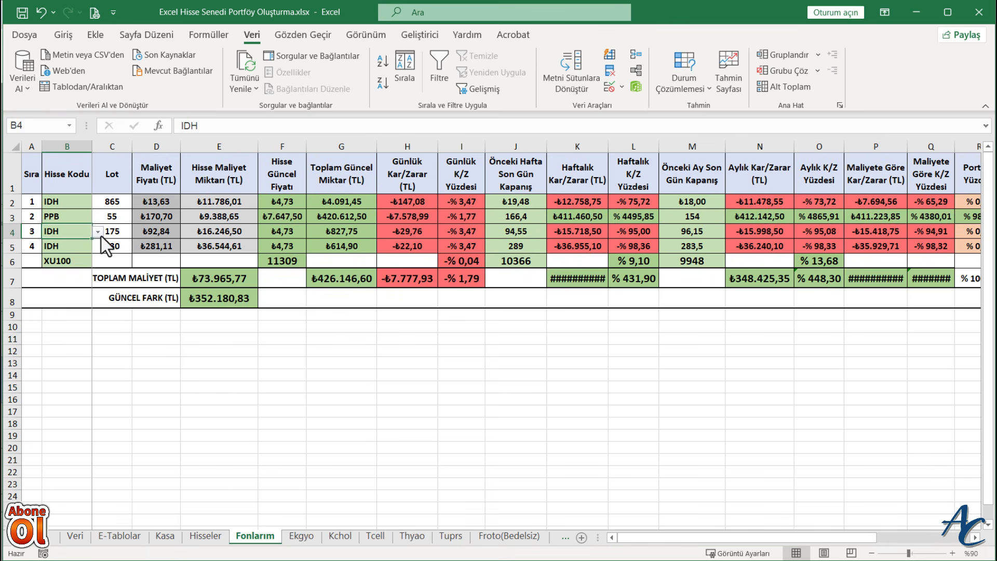
{"action": "left_click", "coordinate": [98, 232]}
{"action": "left_click", "coordinate": [83, 253]}
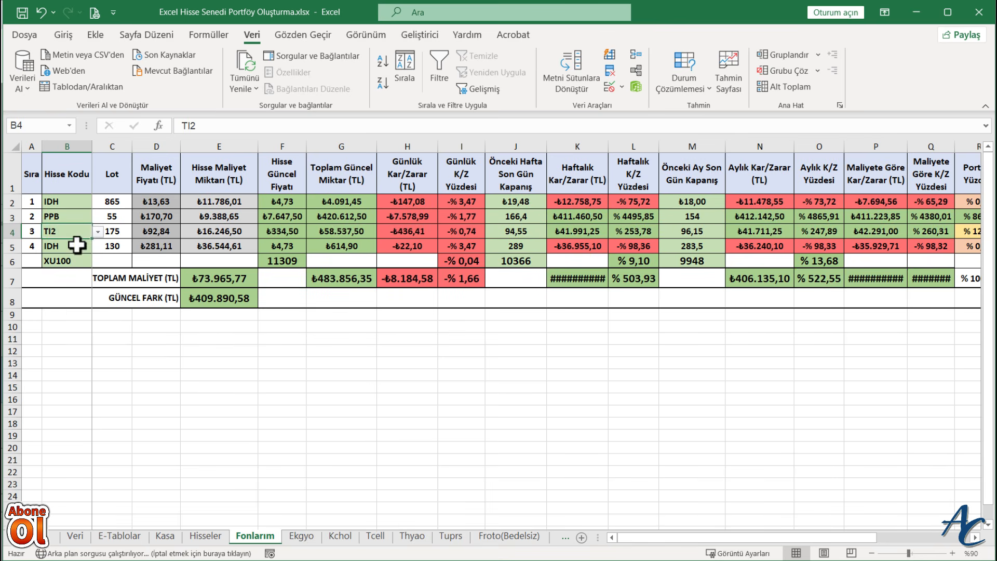
{"action": "left_click", "coordinate": [78, 246]}
{"action": "left_click", "coordinate": [98, 247]}
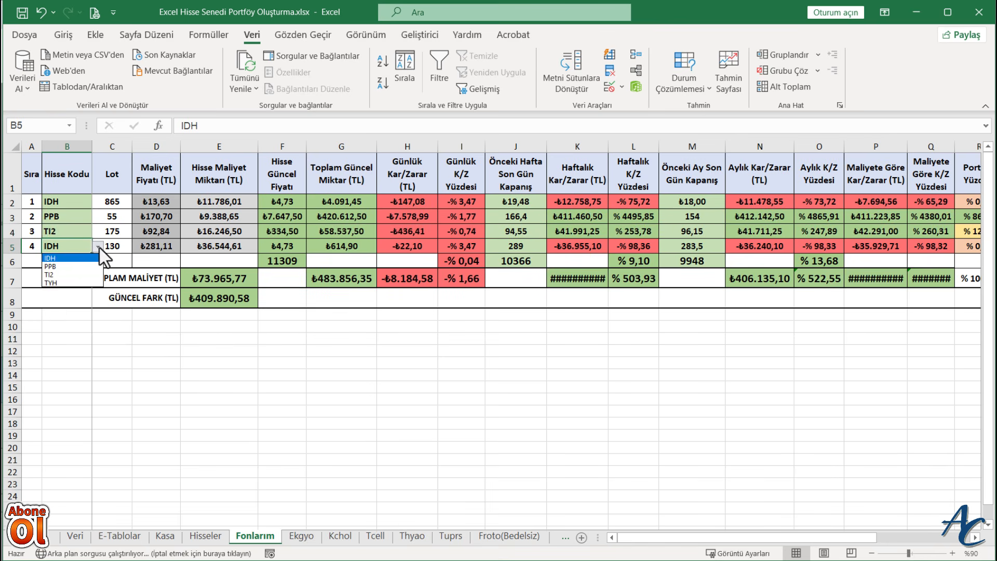
{"action": "left_click", "coordinate": [80, 283]}
{"action": "left_click", "coordinate": [109, 374]}
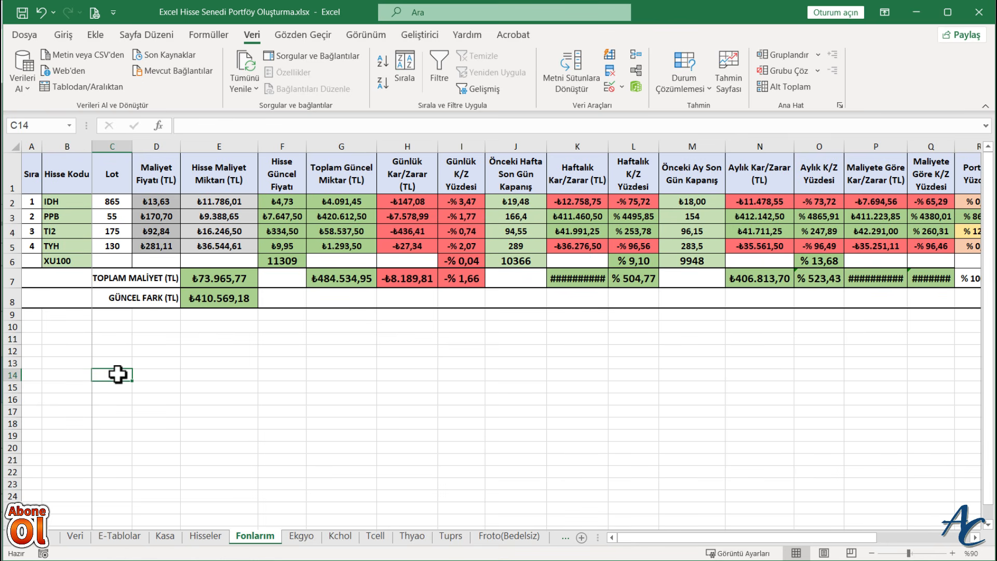
{"action": "left_click", "coordinate": [7, 247]}
{"action": "right_click", "coordinate": [6, 247]}
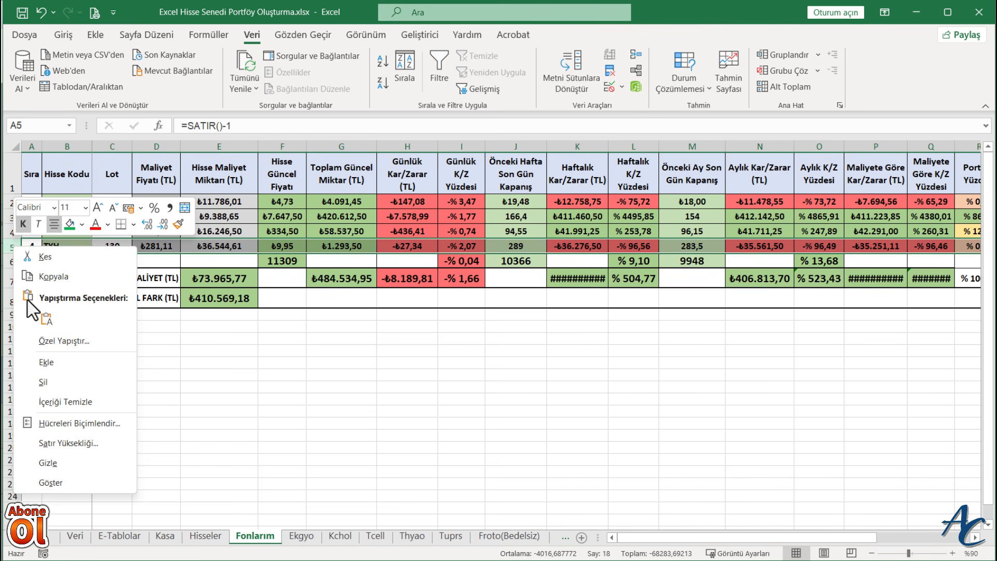
{"action": "left_click", "coordinate": [10, 261]}
{"action": "left_click", "coordinate": [11, 261]}
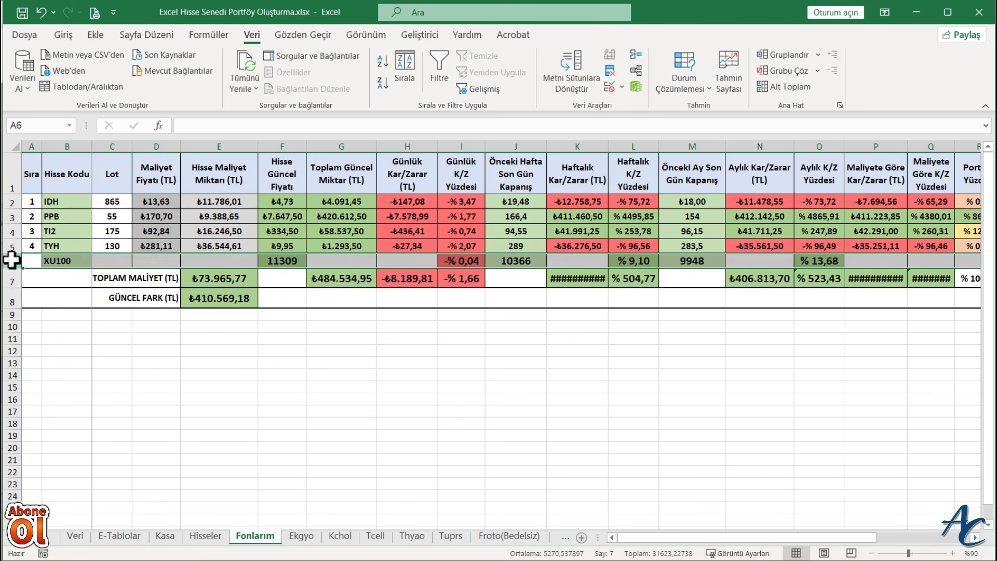
{"action": "right_click", "coordinate": [10, 261]}
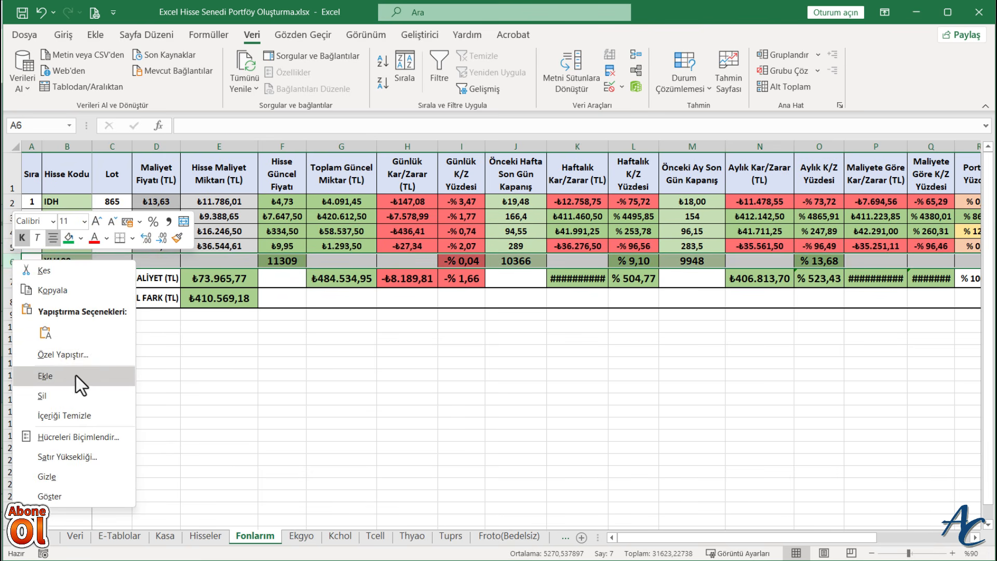
{"action": "key", "text": "Escape"}
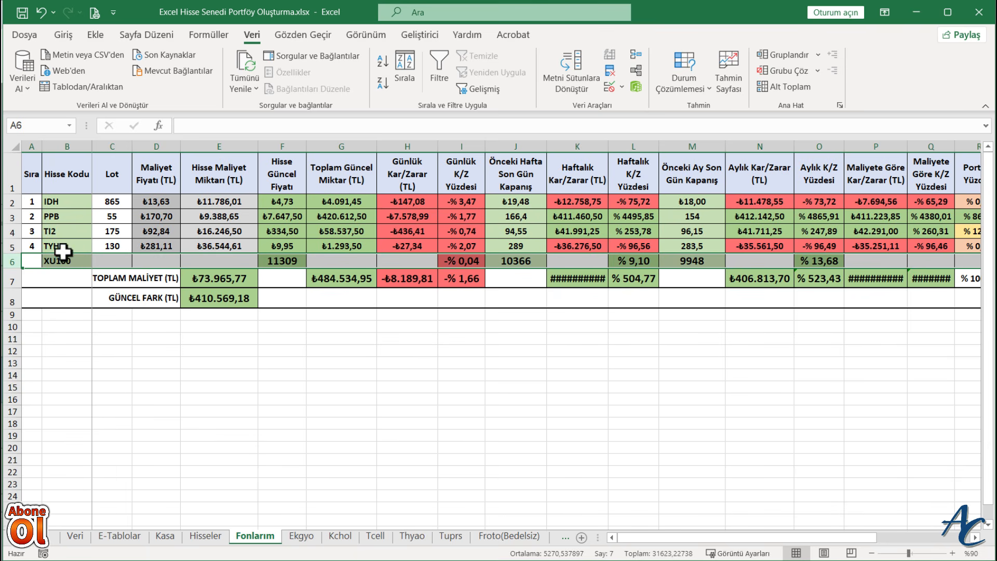
{"action": "left_click", "coordinate": [126, 372]}
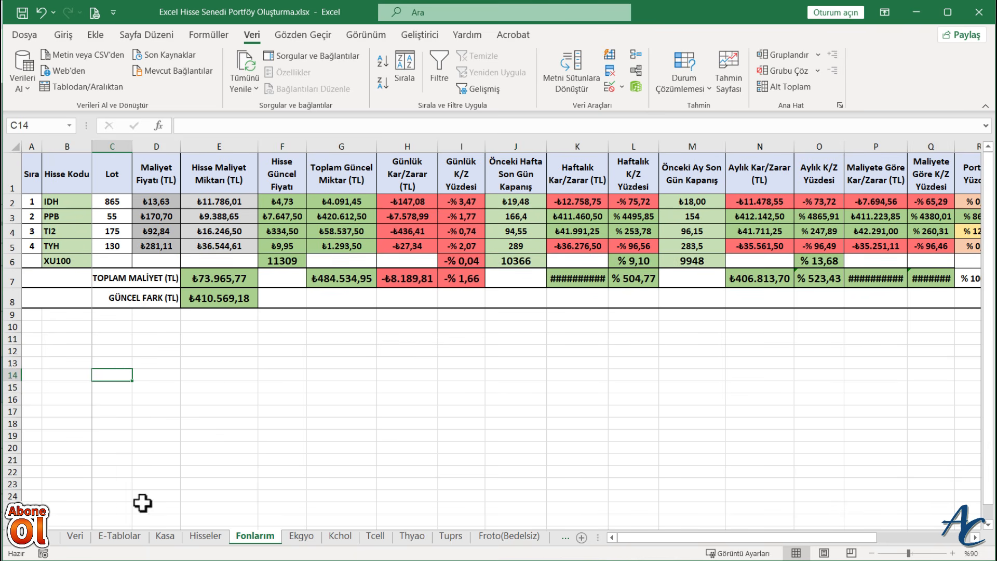
{"action": "left_click", "coordinate": [119, 535]}
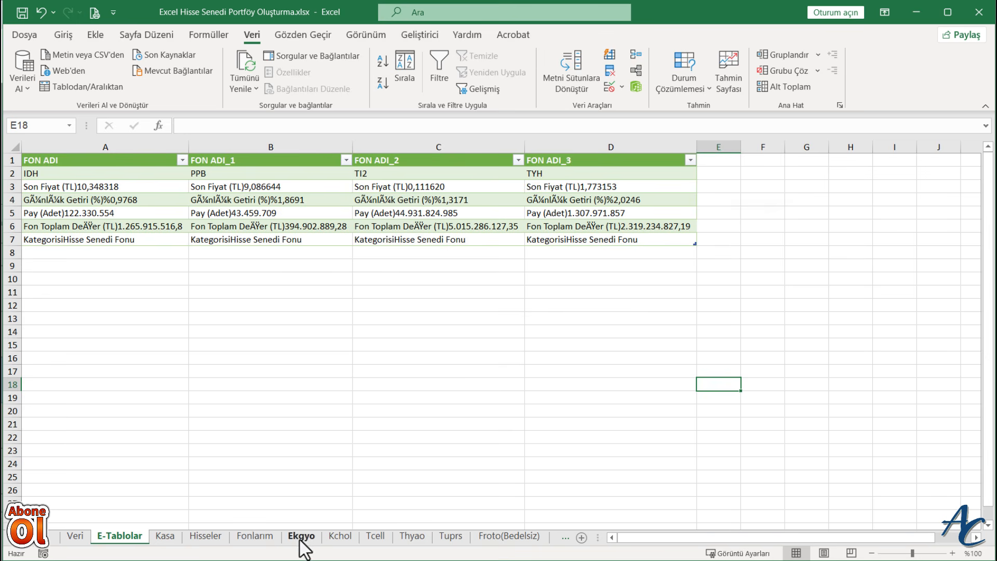
{"action": "left_click", "coordinate": [256, 536]}
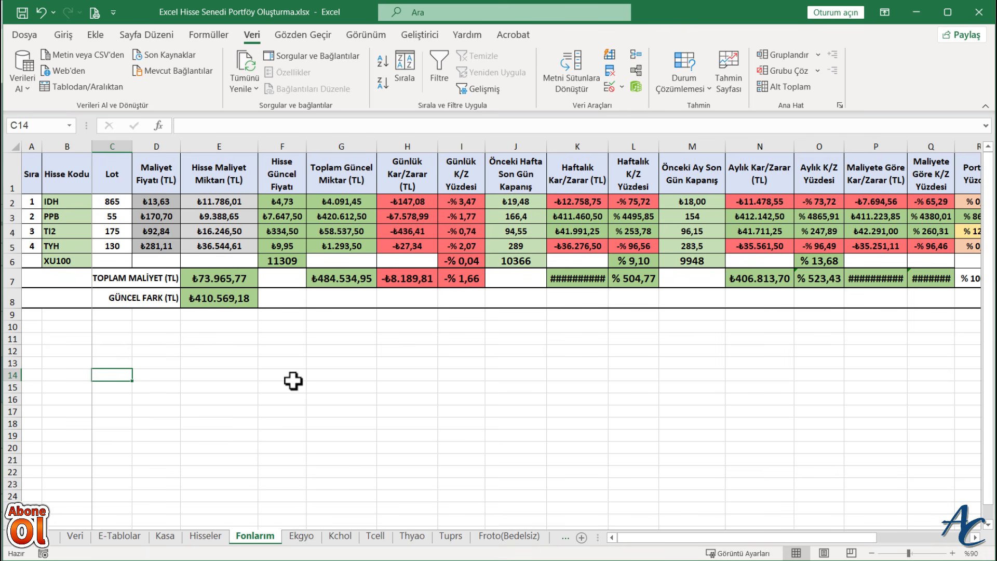
{"action": "left_click", "coordinate": [302, 543]}
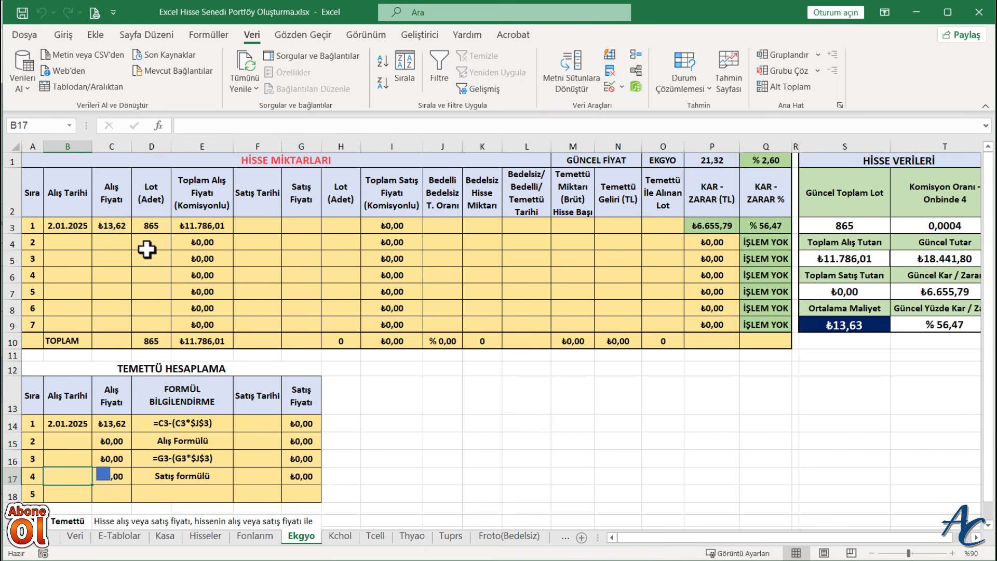
{"action": "right_click", "coordinate": [306, 537]}
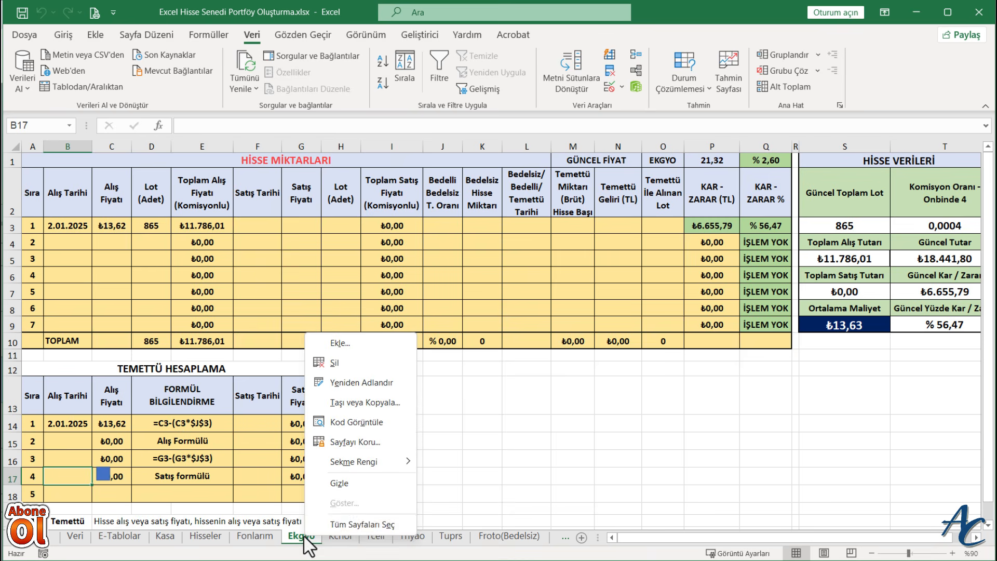
{"action": "left_click", "coordinate": [361, 400]}
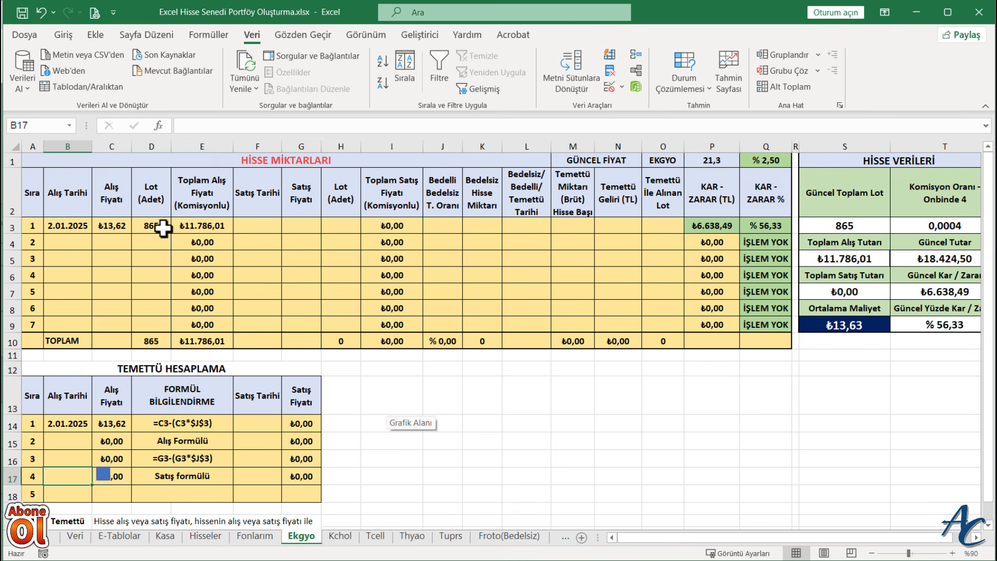
{"action": "left_click", "coordinate": [250, 537]}
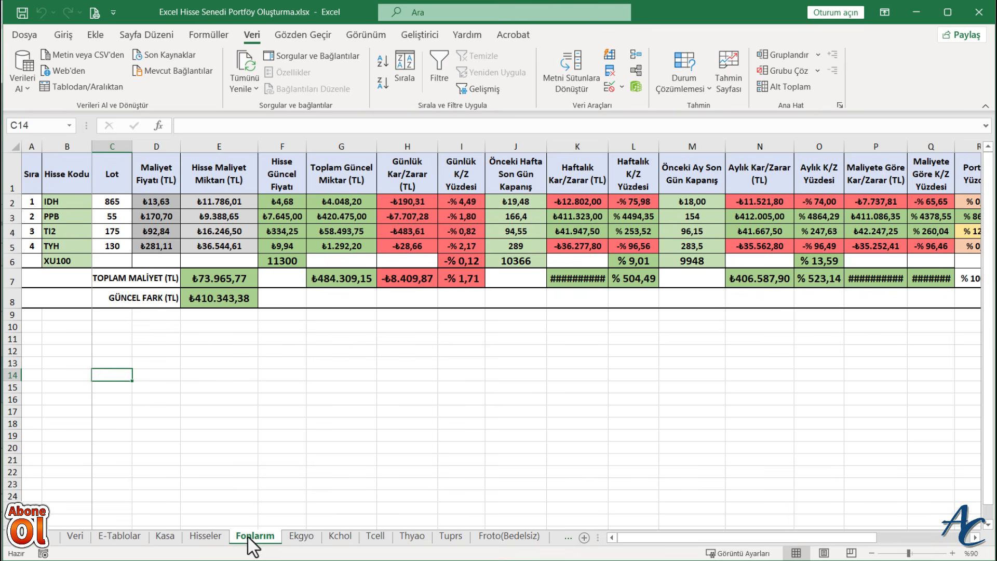
- Clear the lot values in cells C2 to C5 of the Fonlarım sheet
{"action": "left_click", "coordinate": [118, 201]}
{"action": "left_click", "coordinate": [116, 216]}
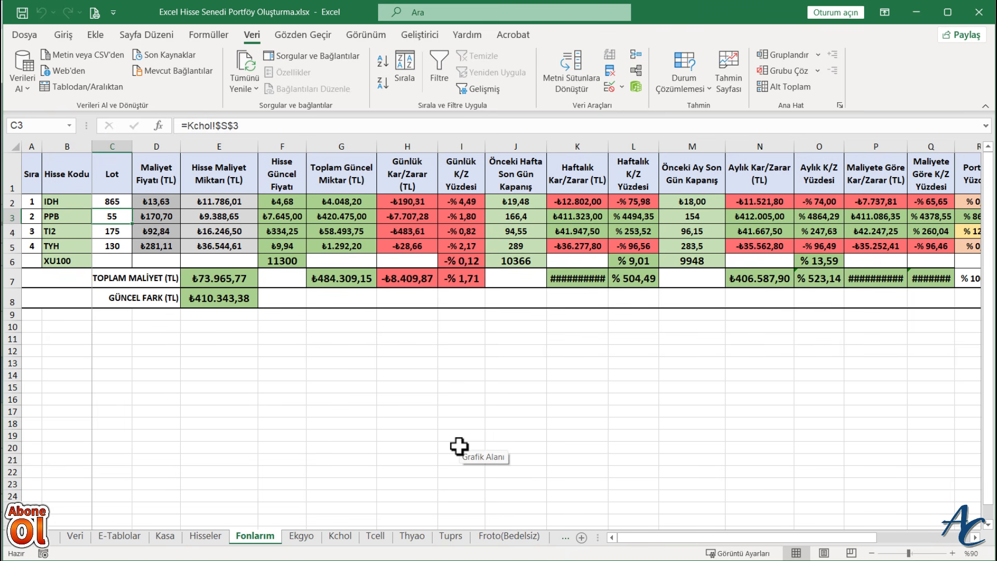
{"action": "left_click_drag", "start_coordinate": [110, 203], "coordinate": [109, 247]}
{"action": "key", "text": "Delete"}
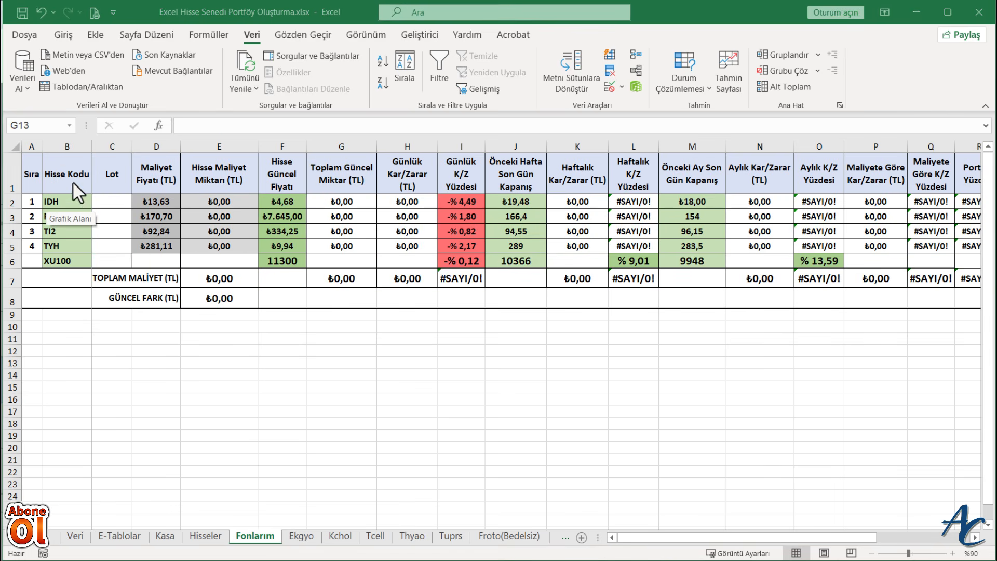
- Rename the header in B1 to "Fon Kodu" and the header in C1 to "Adet"
{"action": "left_click", "coordinate": [64, 175]}
{"action": "double_click", "coordinate": [67, 174]}
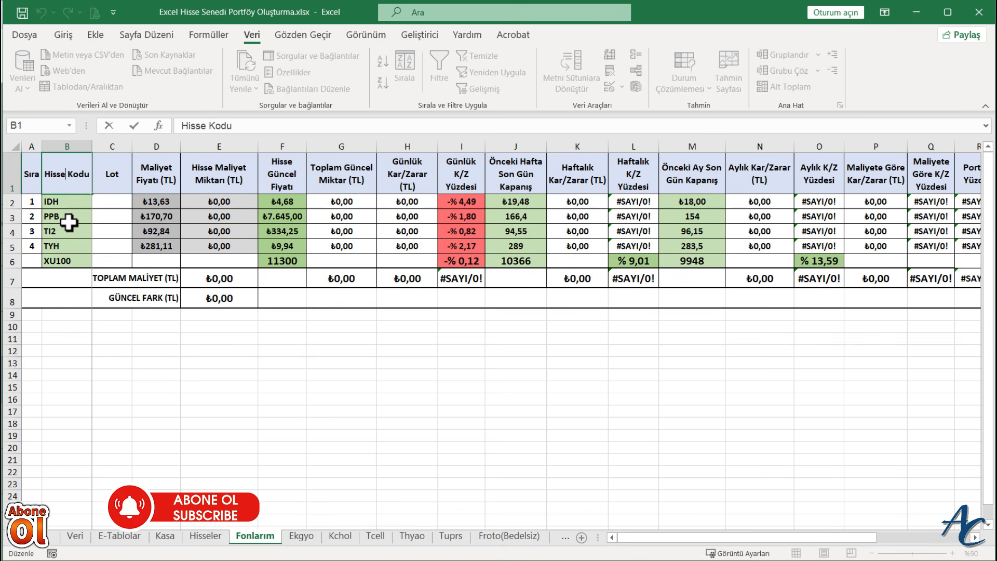
{"action": "key", "text": "BackSpace"}
{"action": "key", "text": "BackSpace"}
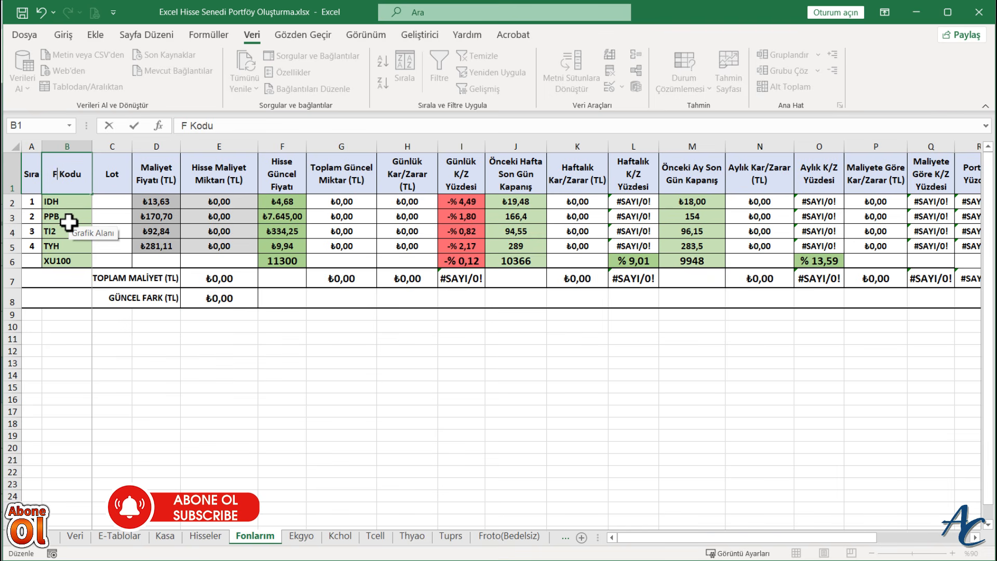
{"action": "left_click", "coordinate": [114, 177]}
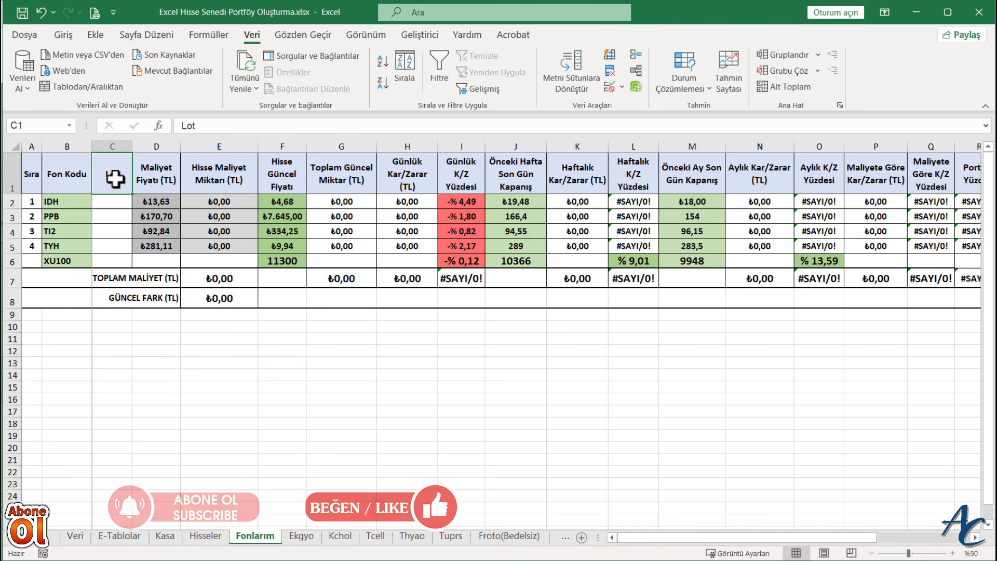
{"action": "type", "text": "Adet"}
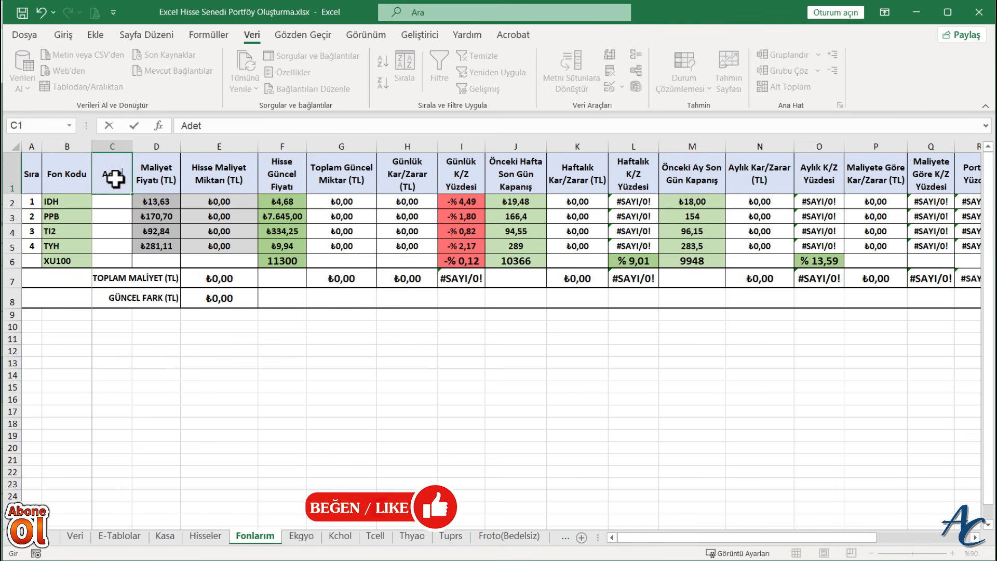
{"action": "left_click", "coordinate": [155, 178]}
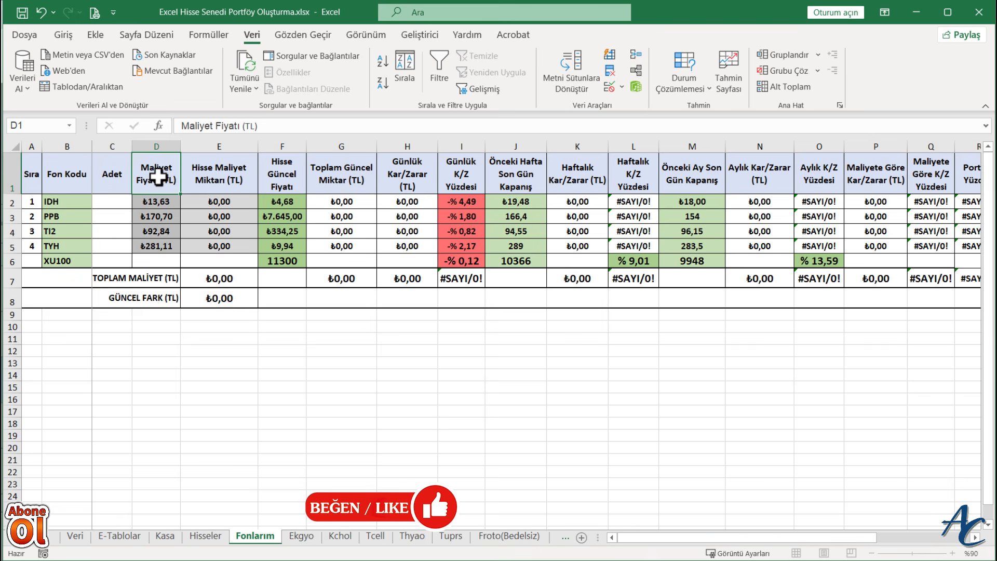
- Change the header in E1 to "Fon Maliyet Miktarı (TL)"
{"action": "double_click", "coordinate": [207, 176]}
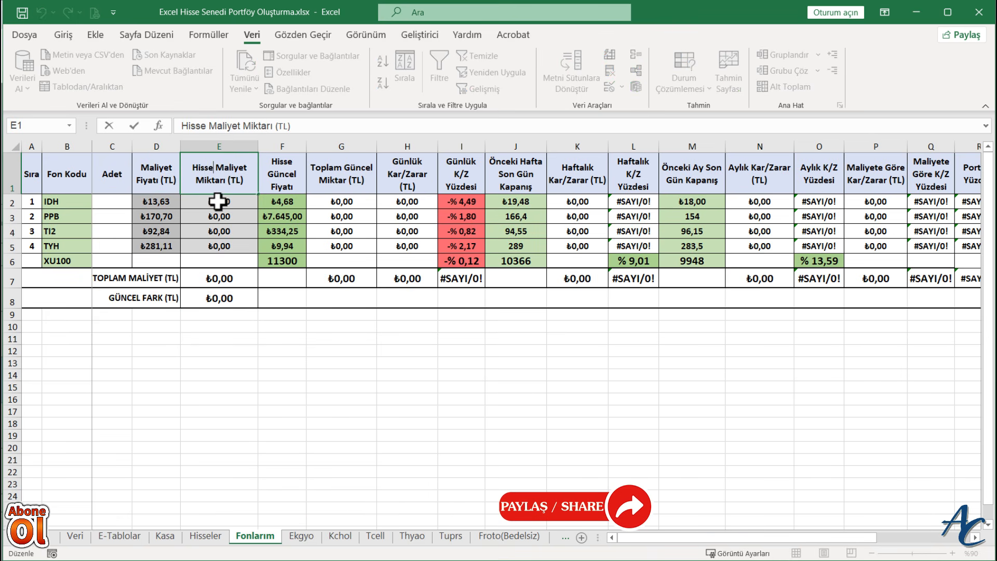
{"action": "key", "text": "BackSpace"}
{"action": "key", "text": "BackSpace"}
{"action": "key", "text": "BackSpace"}
{"action": "key", "text": "BackSpace"}
{"action": "key", "text": "BackSpace"}
{"action": "type", "text": "Fo"}
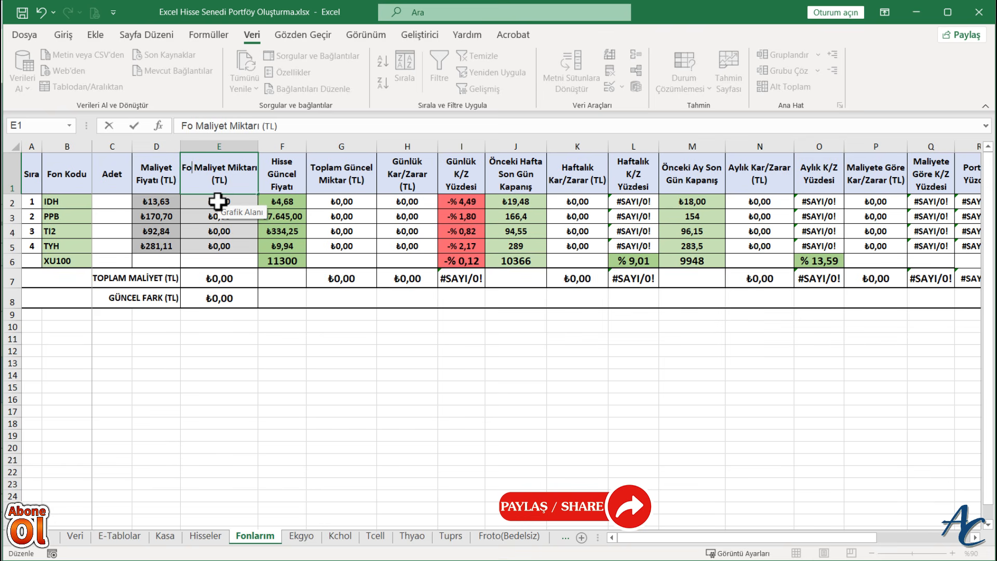
{"action": "type", "text": "n"}
{"action": "key", "text": "Return"}
- Change the header in F1 to "Fon Güncel Fiyatı"
{"action": "left_click", "coordinate": [291, 164]}
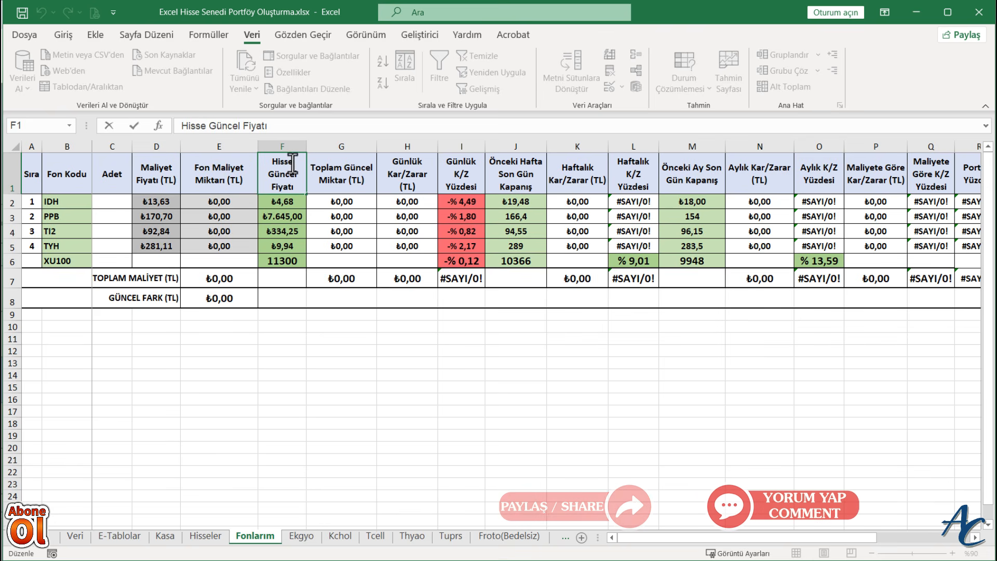
{"action": "key", "text": "BackSpace"}
{"action": "key", "text": "BackSpace"}
{"action": "key", "text": "BackSpace"}
{"action": "key", "text": "BackSpace"}
{"action": "key", "text": "BackSpace"}
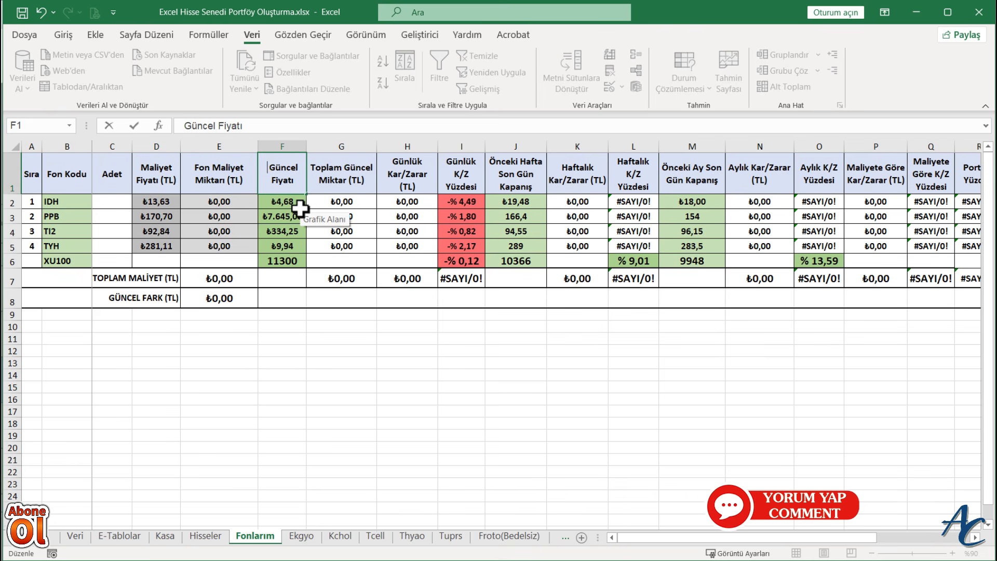
{"action": "type", "text": "Fon"}
{"action": "key", "text": "Return"}
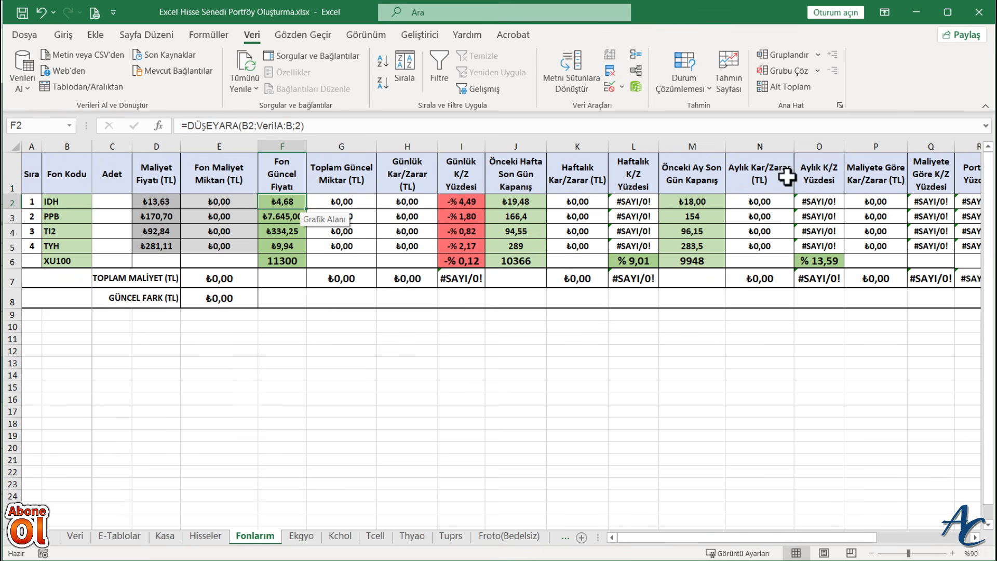
{"action": "left_click", "coordinate": [228, 340]}
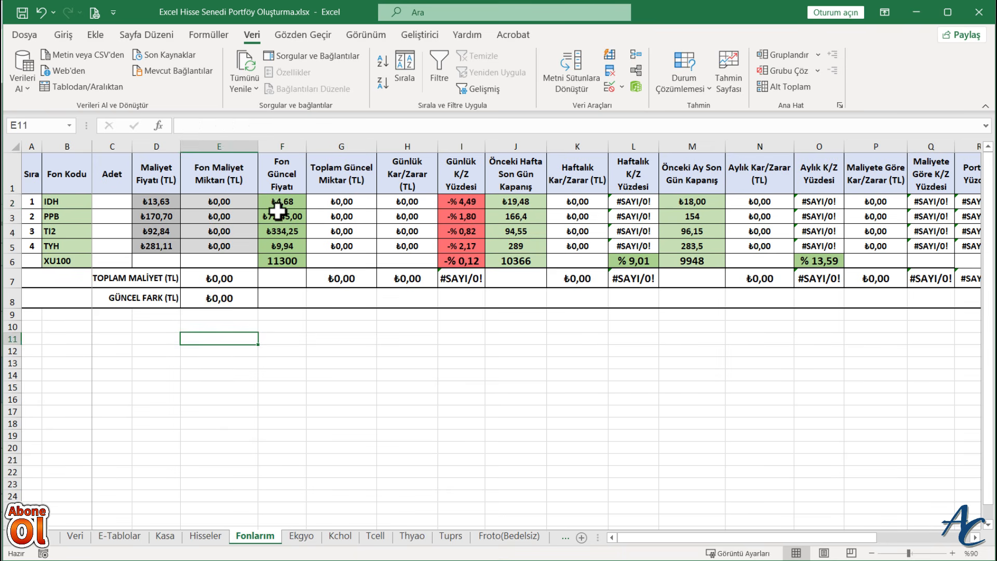
- Replace the lookup formula in F2 with a reference to cell A3 of the E-Tablolar sheet and autofit column F
{"action": "left_click", "coordinate": [279, 201]}
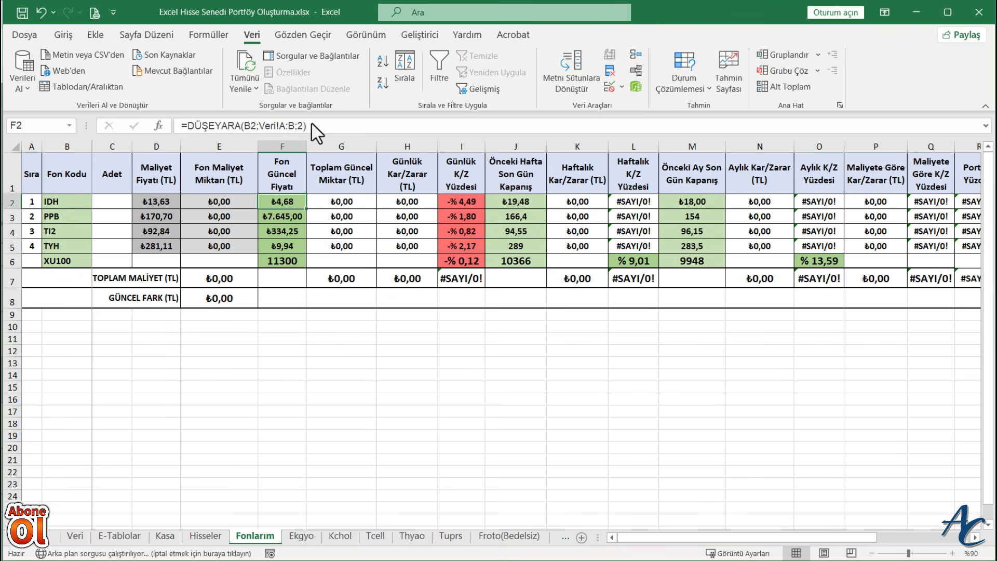
{"action": "left_click_drag", "start_coordinate": [311, 125], "coordinate": [170, 127]}
{"action": "key", "text": "BackSpace"}
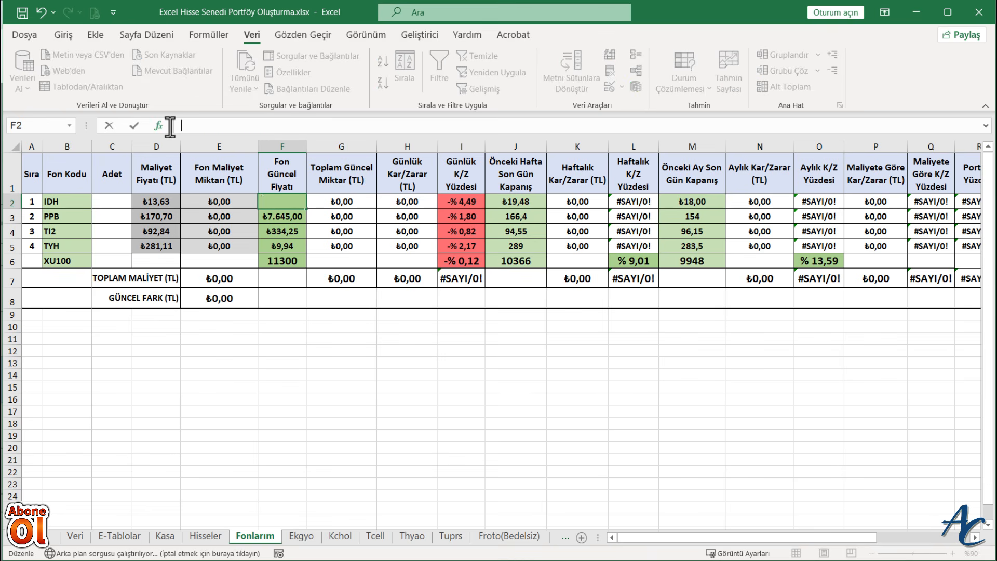
{"action": "left_click", "coordinate": [285, 200]}
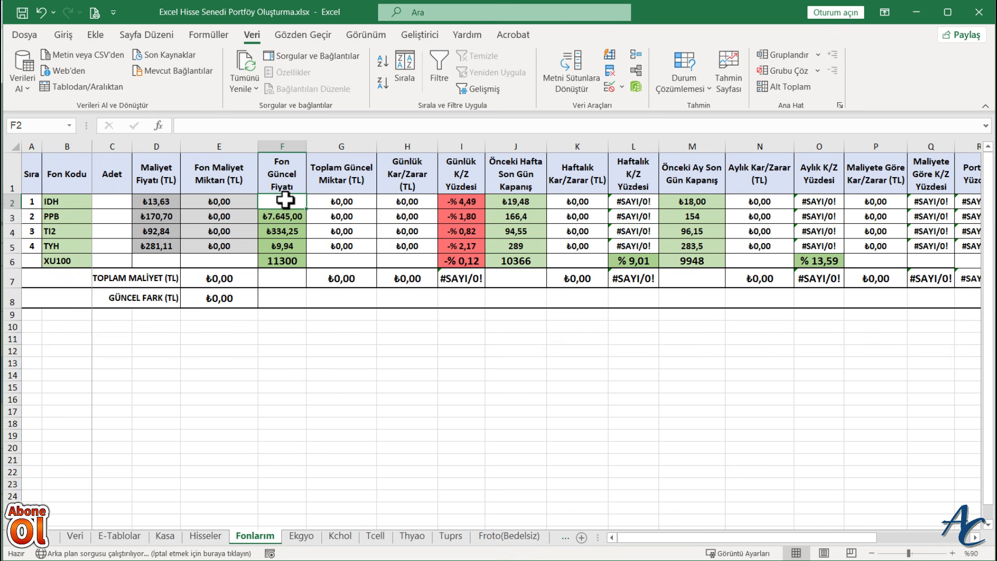
{"action": "type", "text": "="}
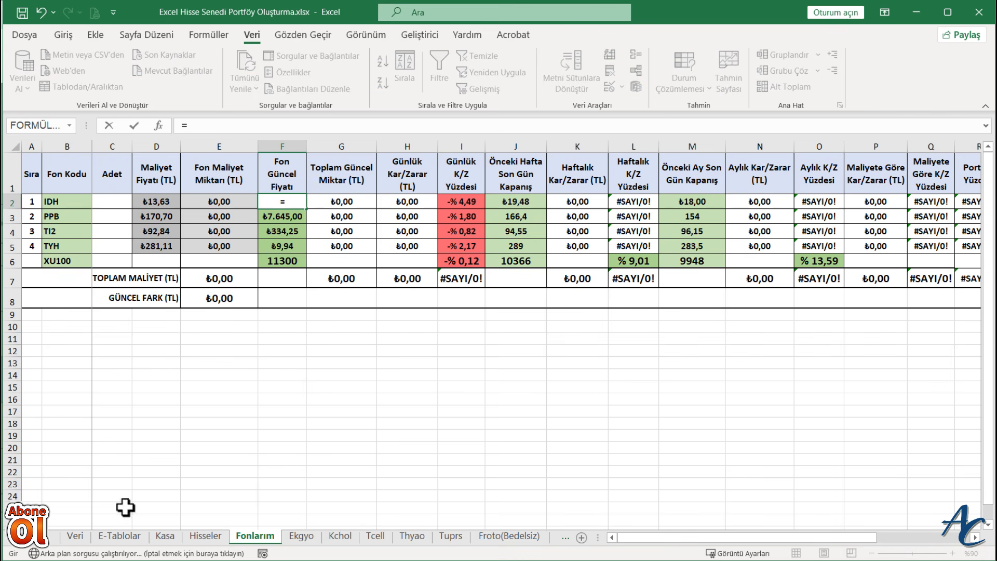
{"action": "left_click", "coordinate": [117, 535]}
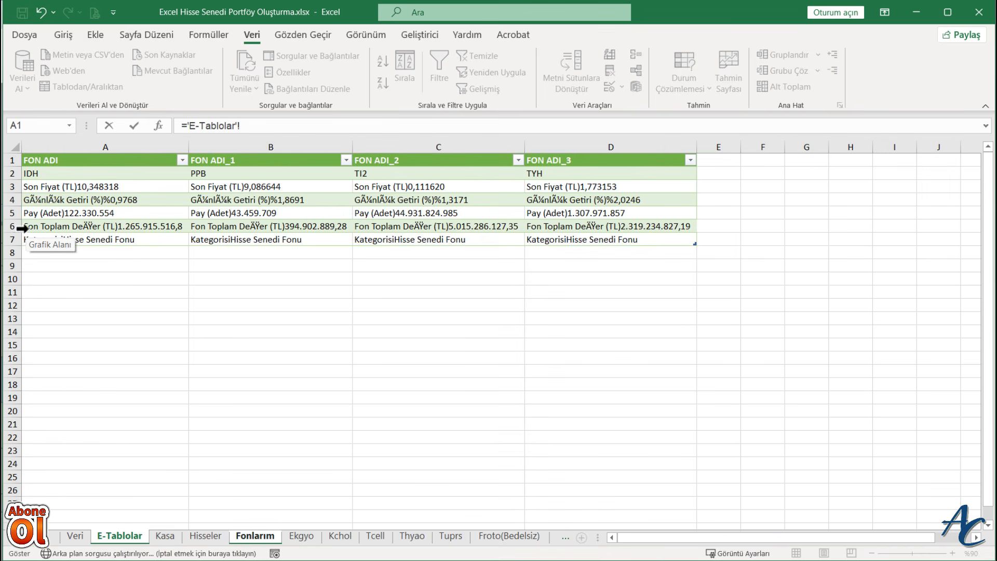
{"action": "left_click", "coordinate": [89, 188]}
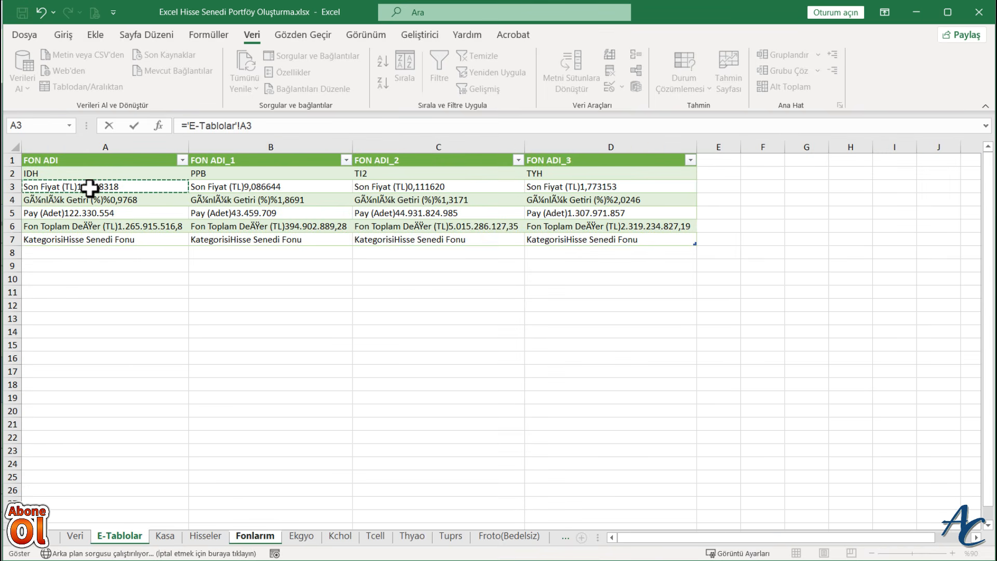
{"action": "key", "text": "Return"}
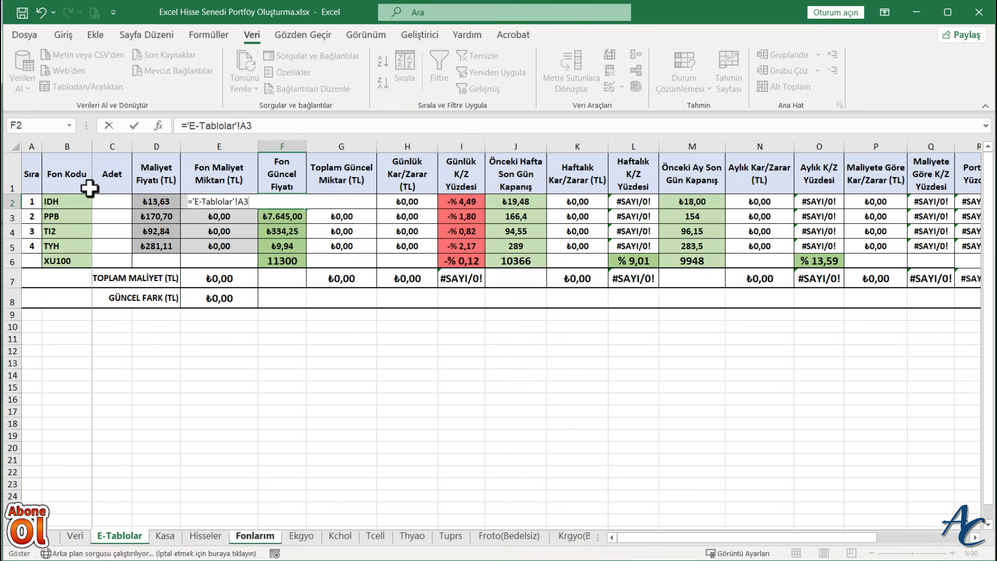
{"action": "double_click", "coordinate": [307, 147]}
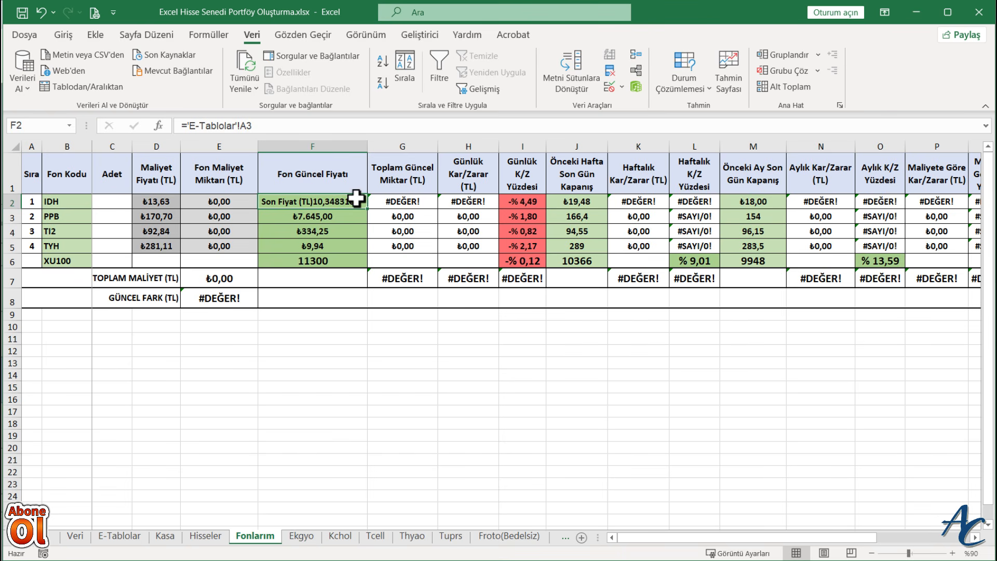
- Wrap the F2 reference as =DEĞİŞTİR('E-Tablolar'!A3;1;16;"") to strip the leading text, and fill it down to F5
{"action": "left_click", "coordinate": [186, 126]}
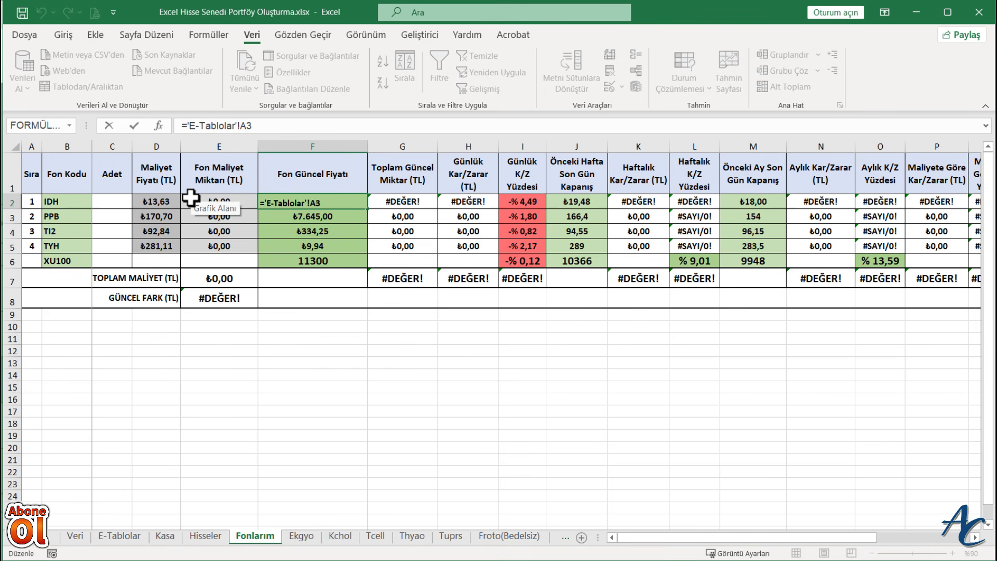
{"action": "type", "text": "DEĞİŞTİ"}
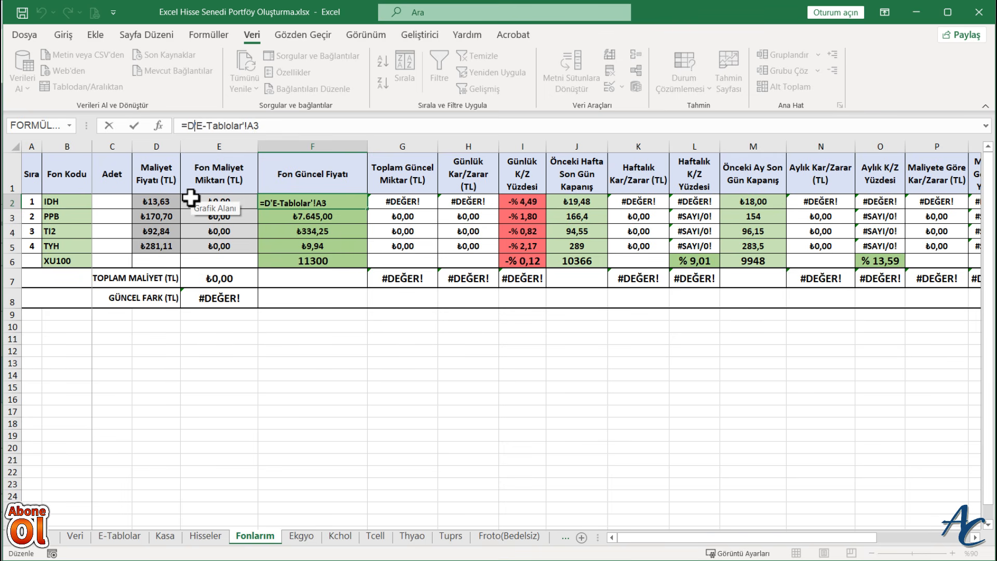
{"action": "type", "text": "R"}
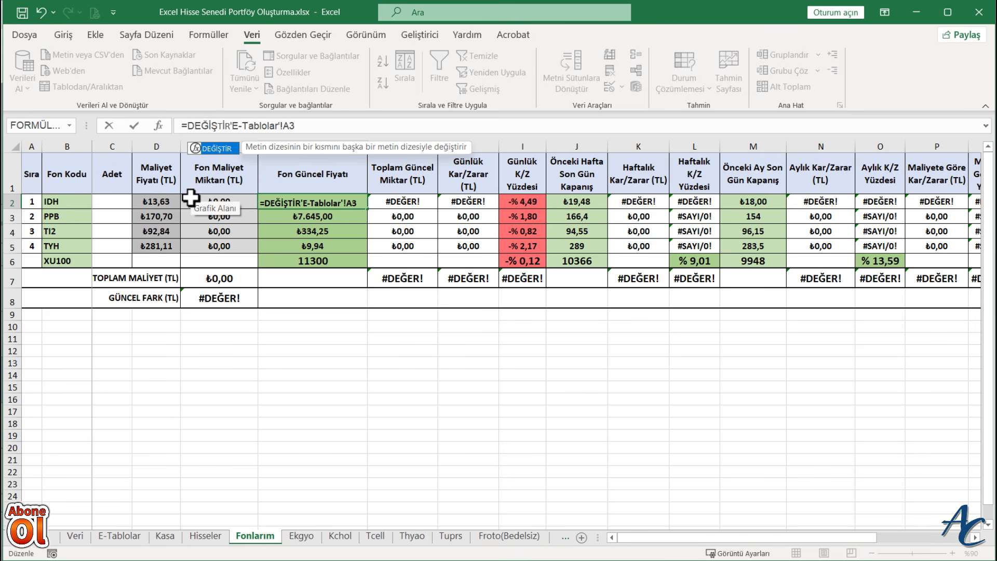
{"action": "type", "text": "("}
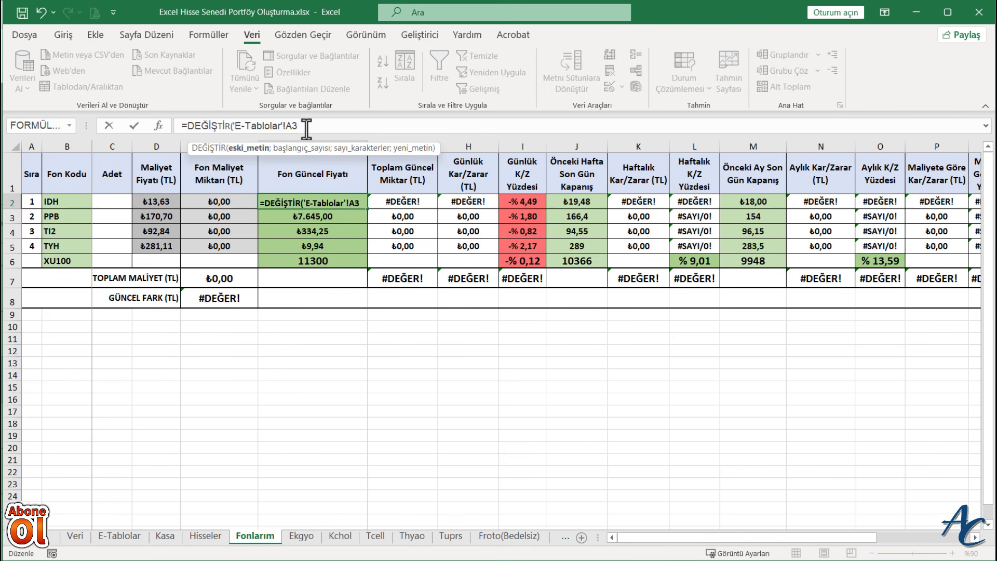
{"action": "type", "text": ";1"}
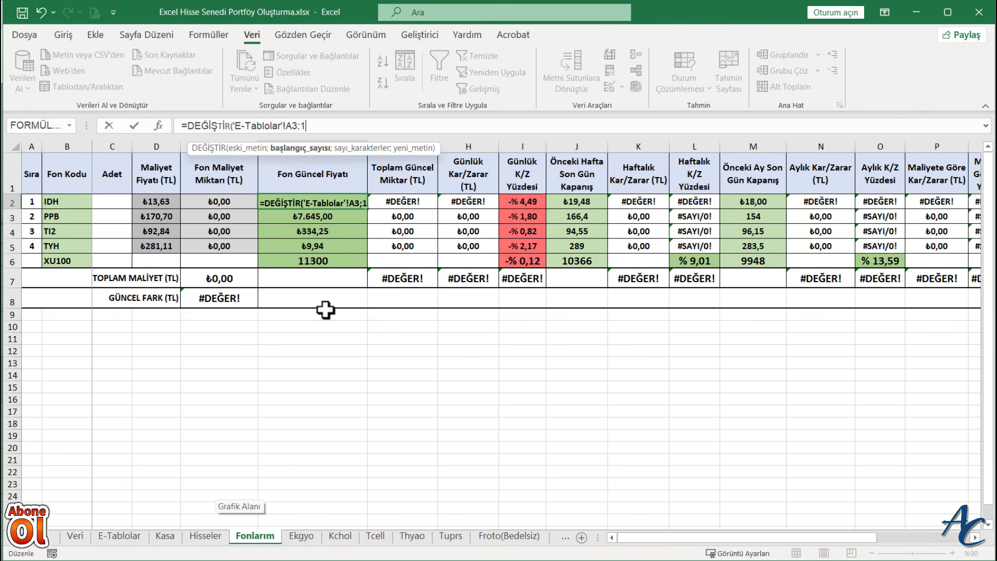
{"action": "type", "text": ";16"}
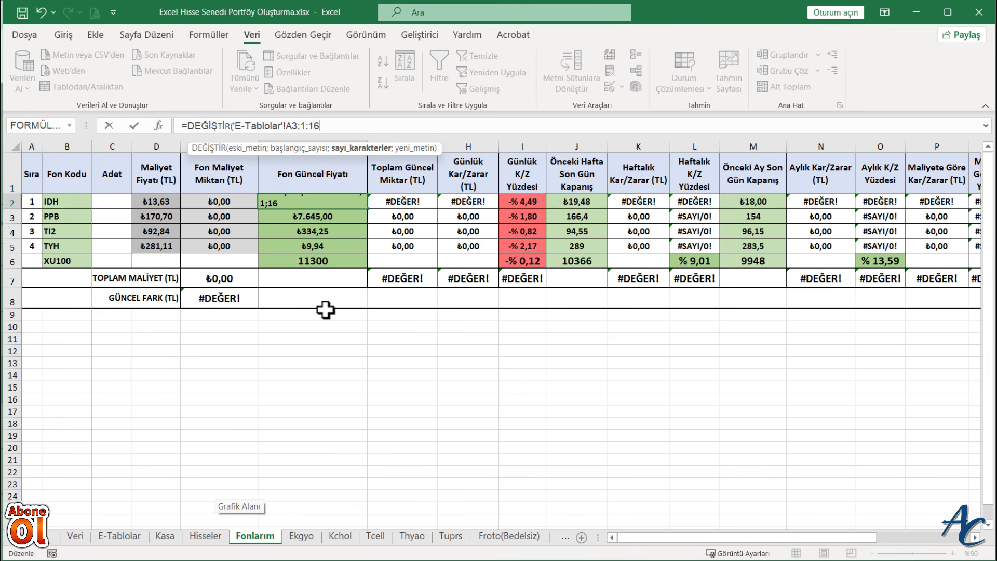
{"action": "type", "text": ";"}
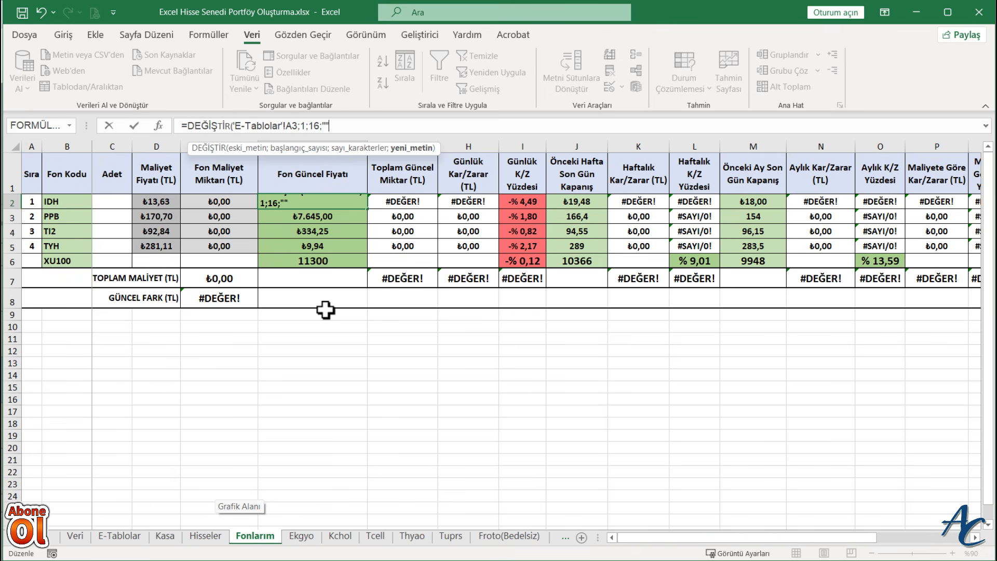
{"action": "type", "text": "\"\")"}
{"action": "key", "text": "ctrl+Return"}
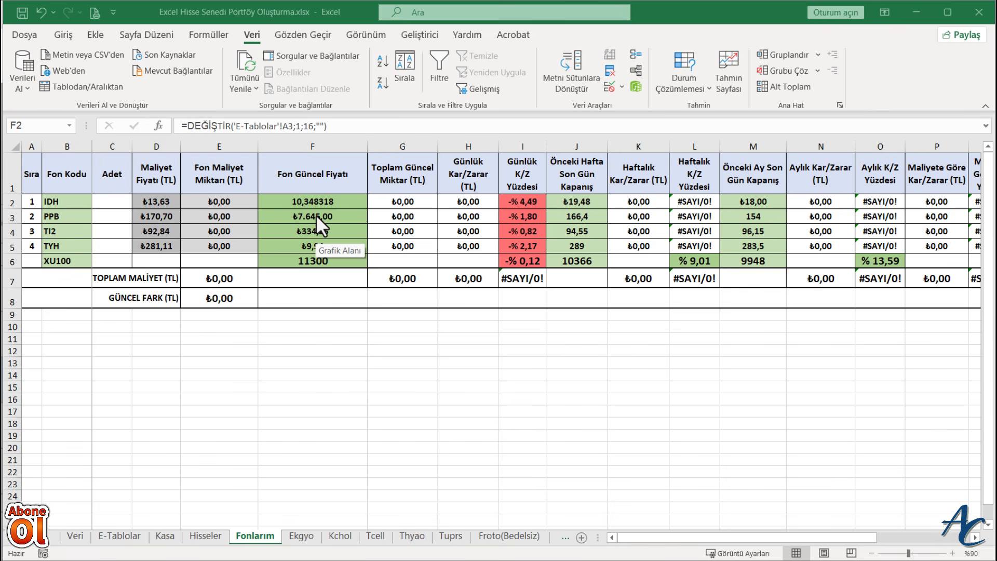
{"action": "left_click", "coordinate": [315, 200]}
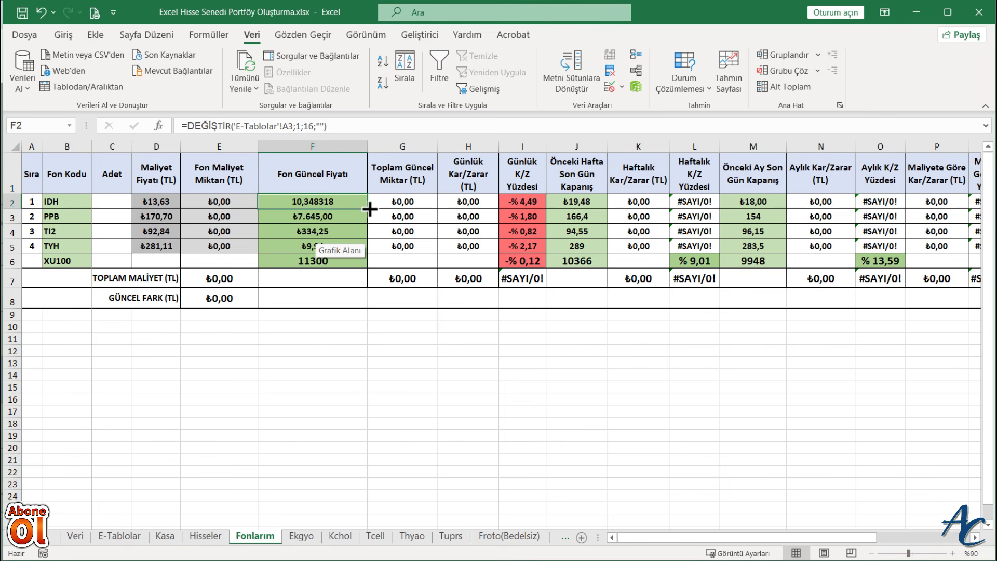
{"action": "left_click_drag", "start_coordinate": [369, 209], "coordinate": [369, 253]}
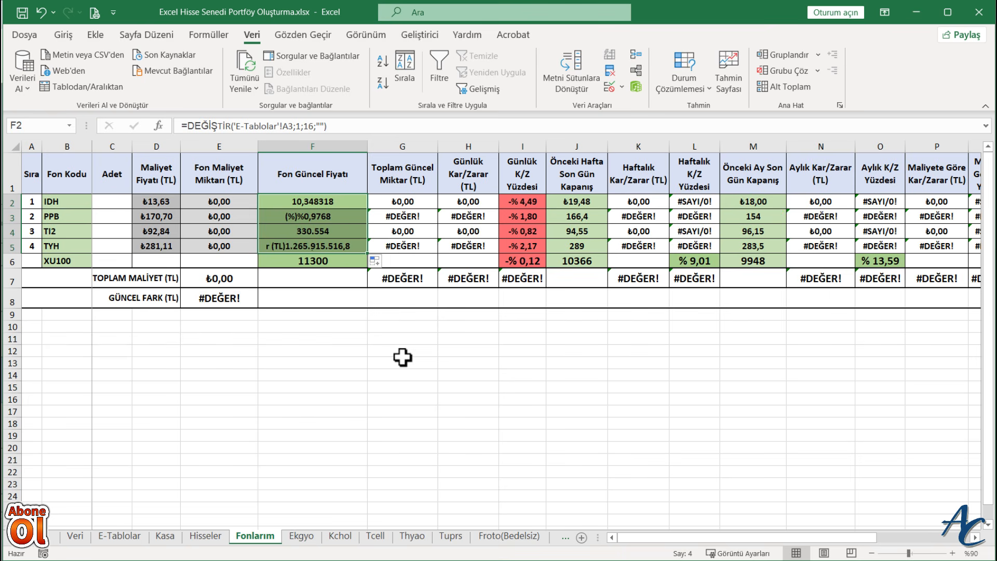
- Locate the PPB price on the E-Tablolar sheet and change the F3 formula on Fonlarım to reference its cell B3
{"action": "left_click", "coordinate": [319, 218]}
{"action": "left_click", "coordinate": [120, 536]}
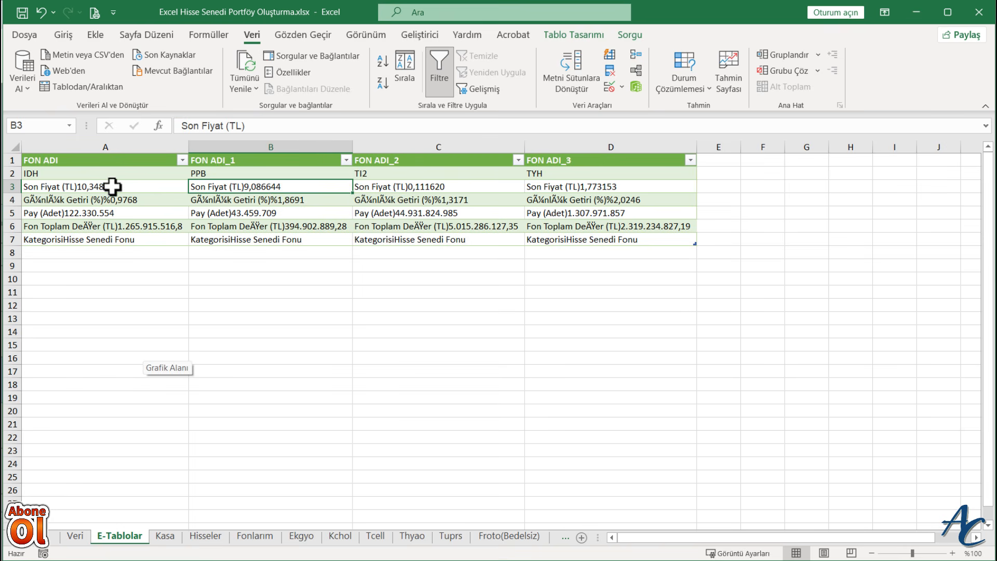
{"action": "left_click", "coordinate": [157, 186]}
{"action": "left_click", "coordinate": [223, 187]}
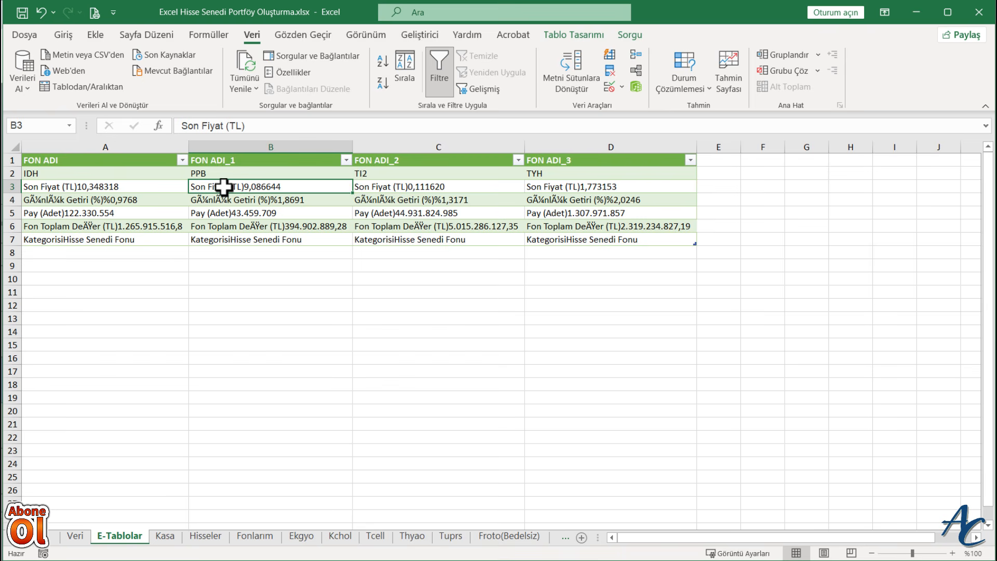
{"action": "left_click", "coordinate": [394, 190]}
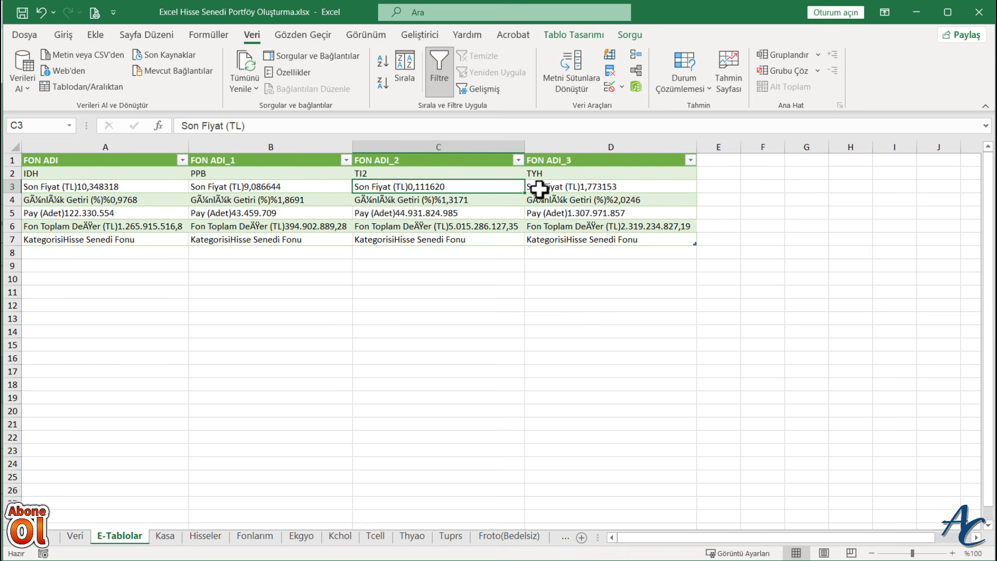
{"action": "left_click", "coordinate": [259, 539]}
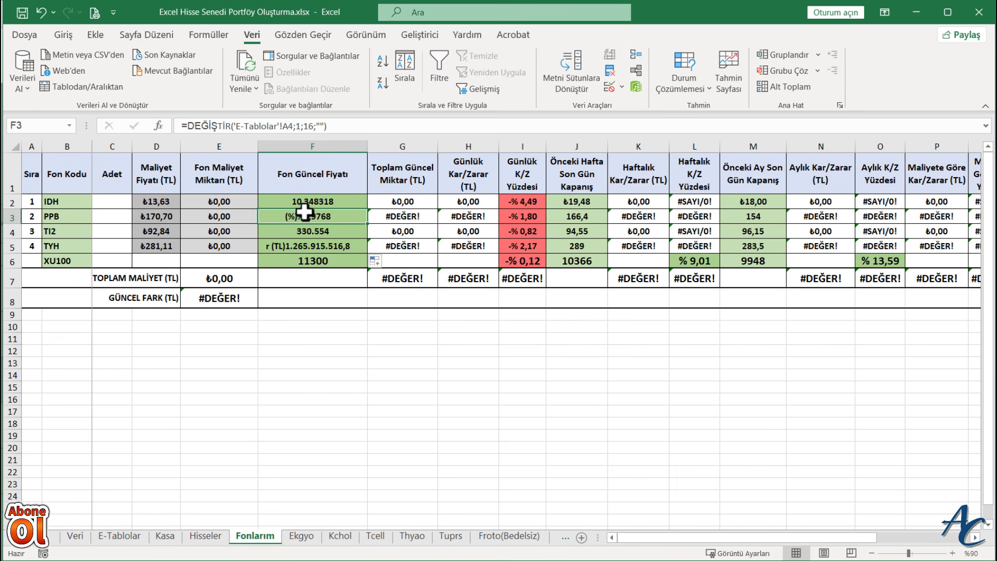
{"action": "left_click", "coordinate": [294, 126]}
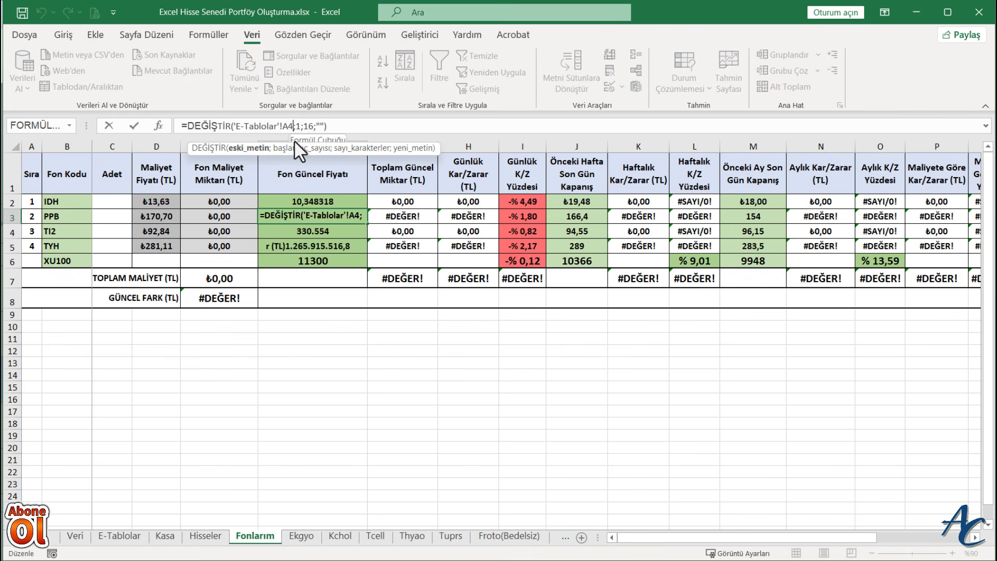
{"action": "key", "text": "BackSpace"}
{"action": "key", "text": "BackSpace"}
{"action": "type", "text": "B"}
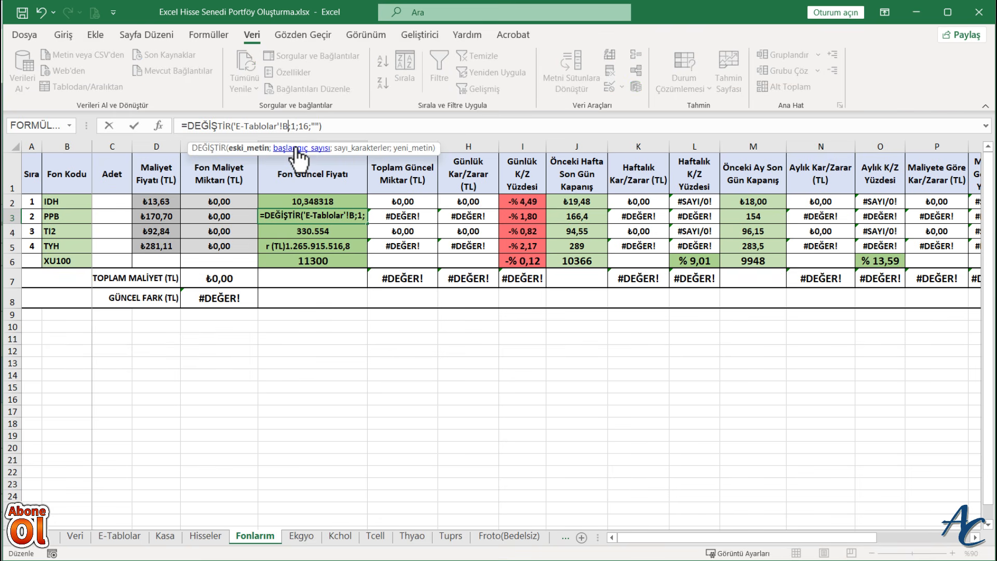
{"action": "type", "text": "4"}
{"action": "key", "text": "Return"}
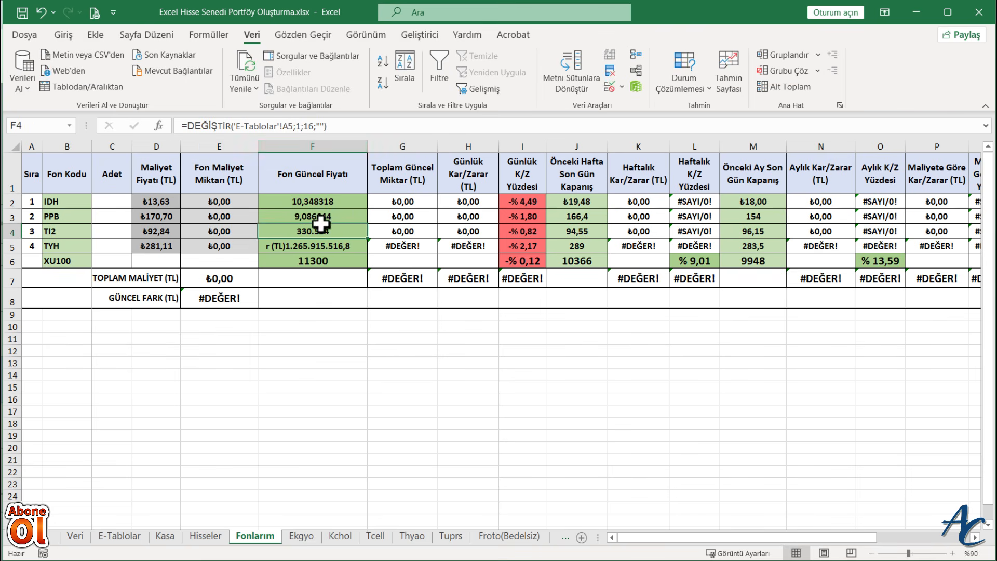
- Change the reference in the F4 formula for TI2 to cell C3 of the E-Tablolar sheet
{"action": "left_click", "coordinate": [293, 126]}
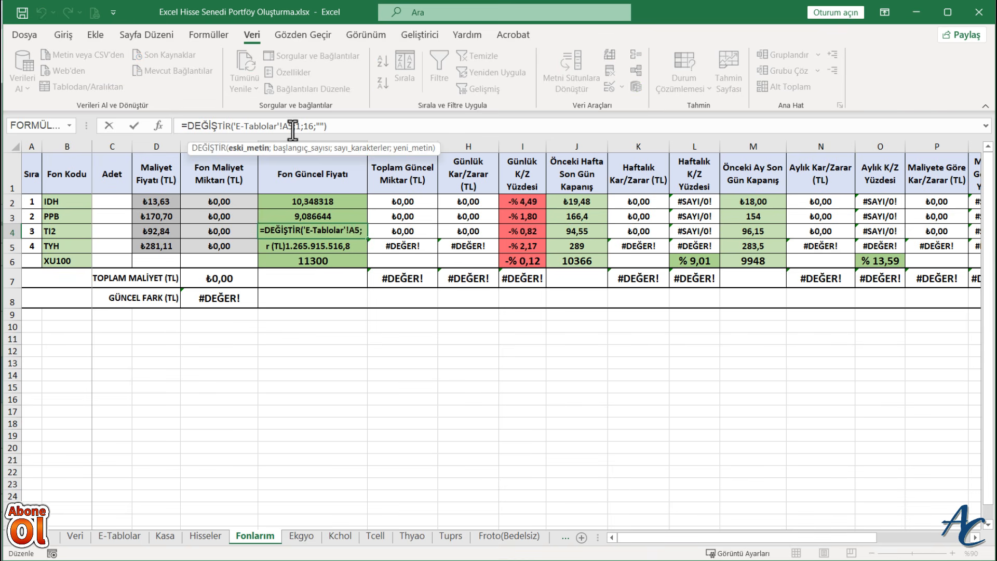
{"action": "key", "text": "BackSpace"}
{"action": "key", "text": "BackSpace"}
{"action": "type", "text": "C5"}
{"action": "key", "text": "Return"}
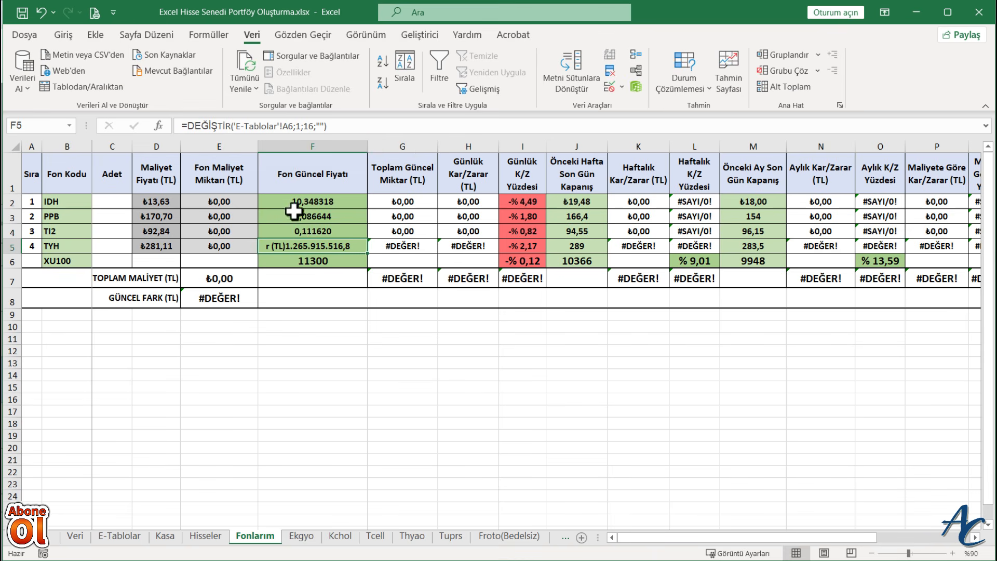
- Change the reference in the F5 formula for TYH to cell D3 of the E-Tablolar sheet
{"action": "left_click", "coordinate": [289, 126]}
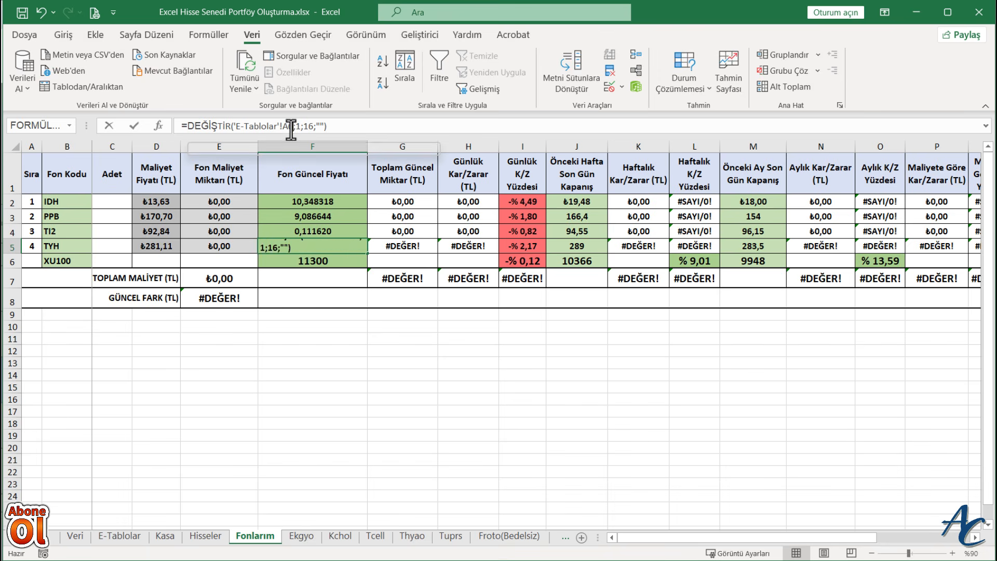
{"action": "key", "text": "BackSpace"}
{"action": "key", "text": "BackSpace"}
{"action": "type", "text": "C6"}
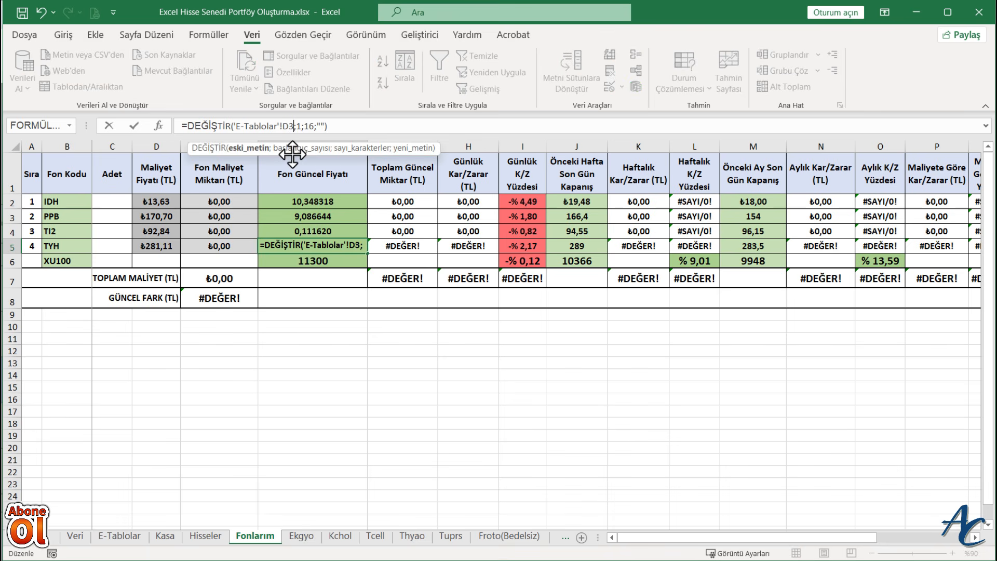
{"action": "key", "text": "Return"}
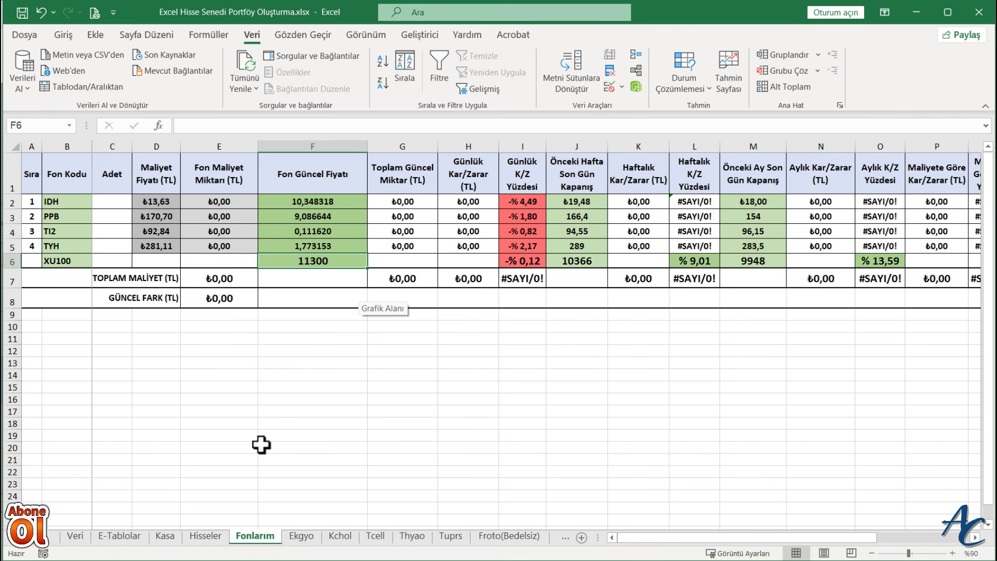
- Compare the current fund prices on the Fonlarım sheet with the Son Fiyat row on the E-Tablolar sheet
{"action": "left_click", "coordinate": [120, 535]}
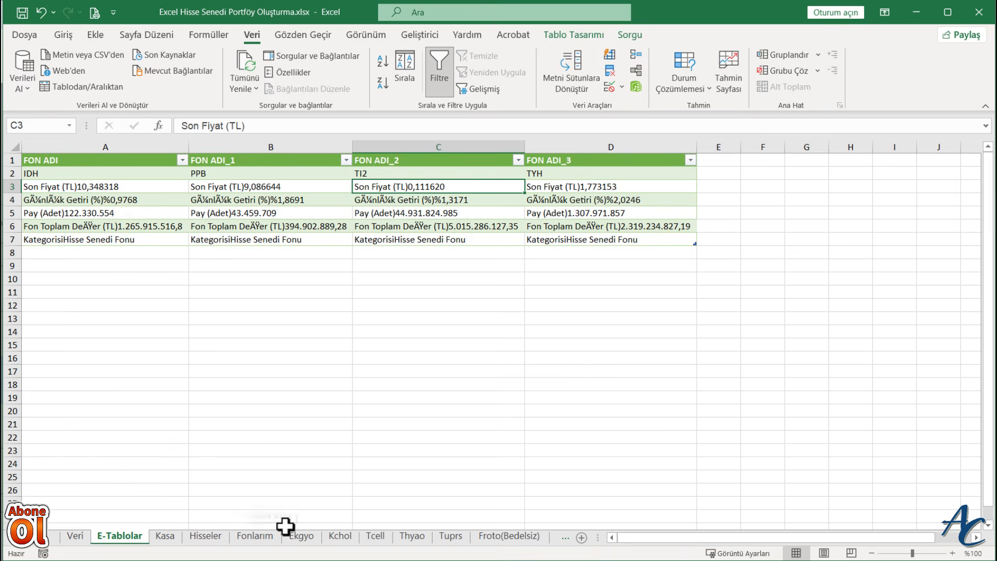
{"action": "left_click", "coordinate": [259, 536]}
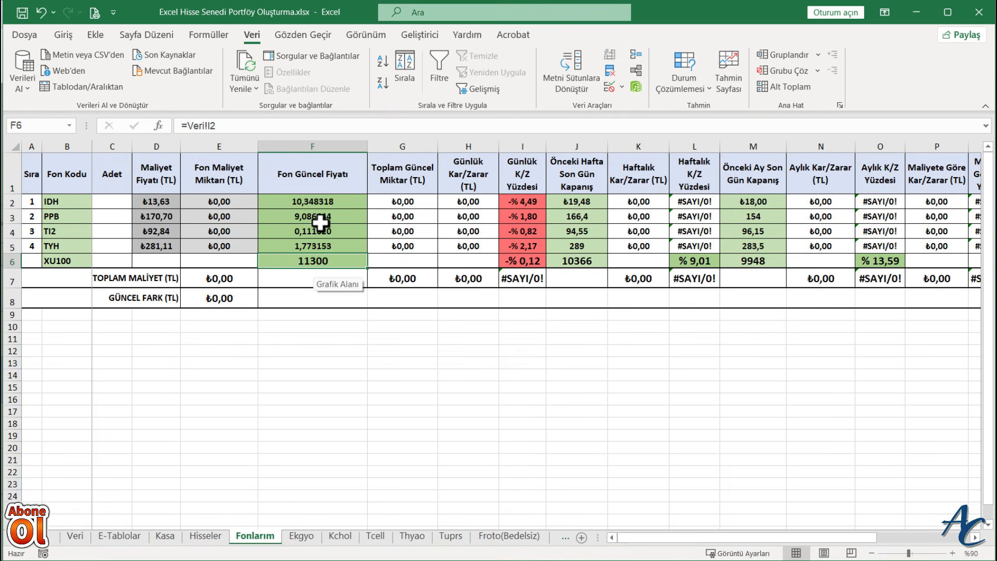
{"action": "left_click", "coordinate": [132, 539]}
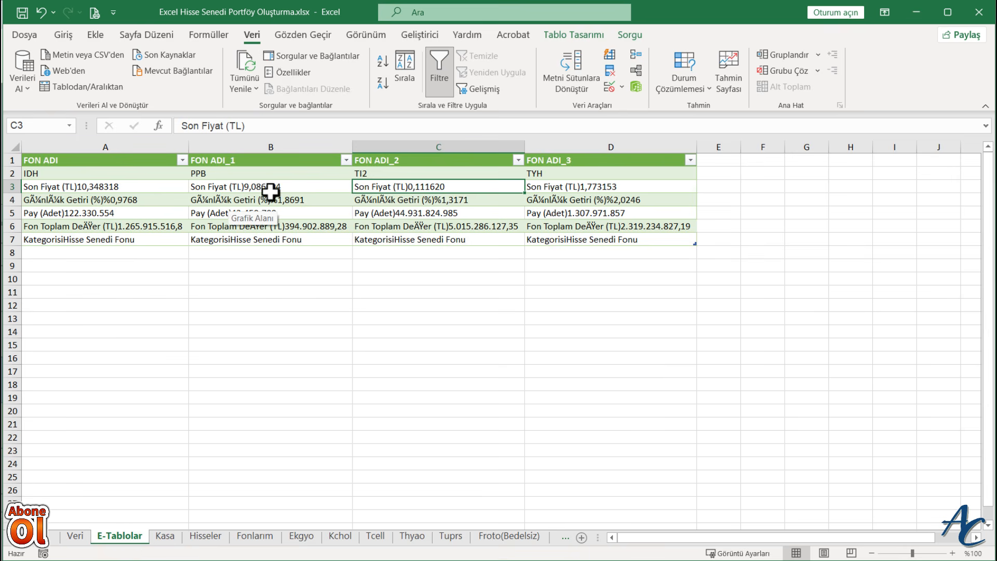
{"action": "left_click", "coordinate": [266, 539]}
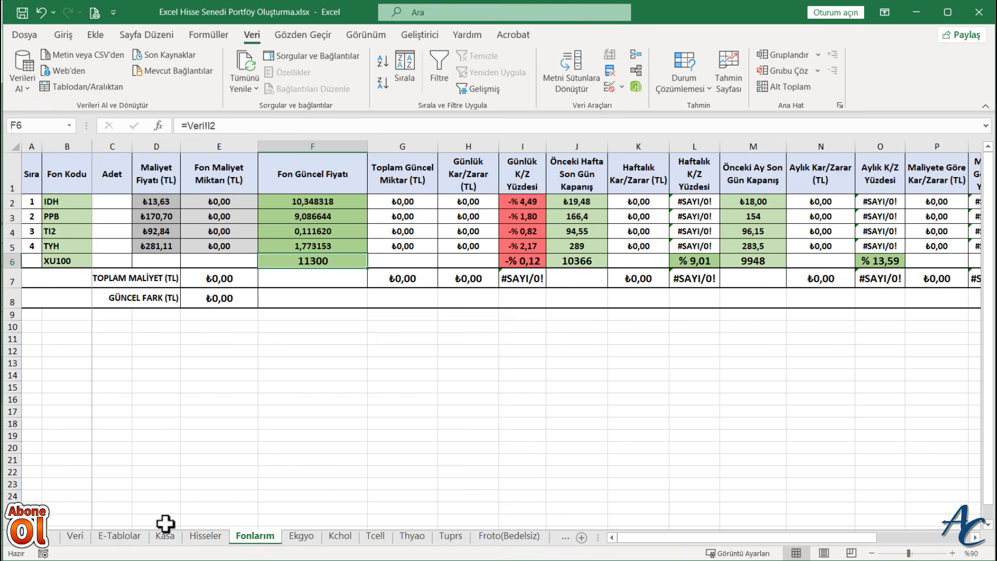
{"action": "left_click", "coordinate": [115, 535]}
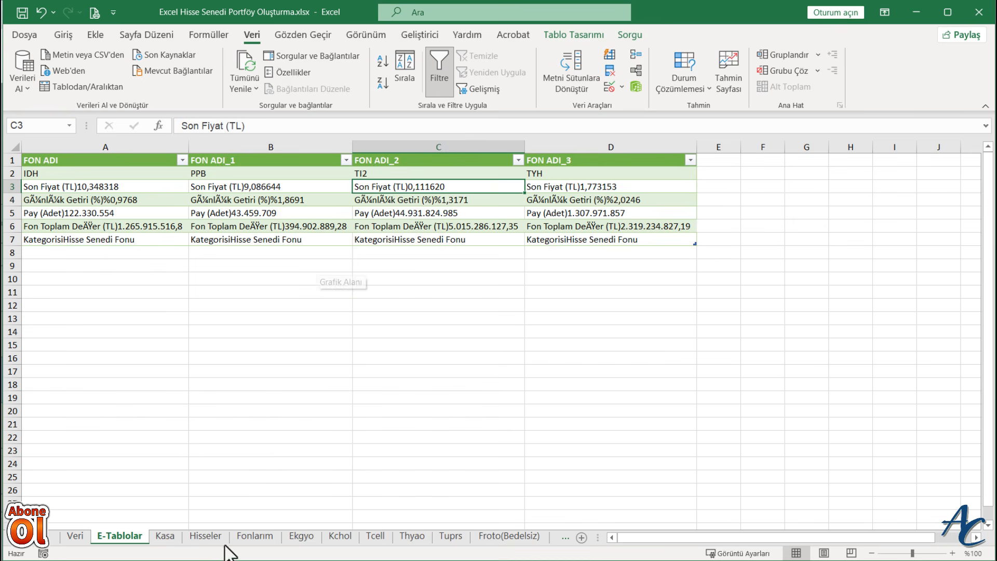
{"action": "left_click", "coordinate": [254, 535]}
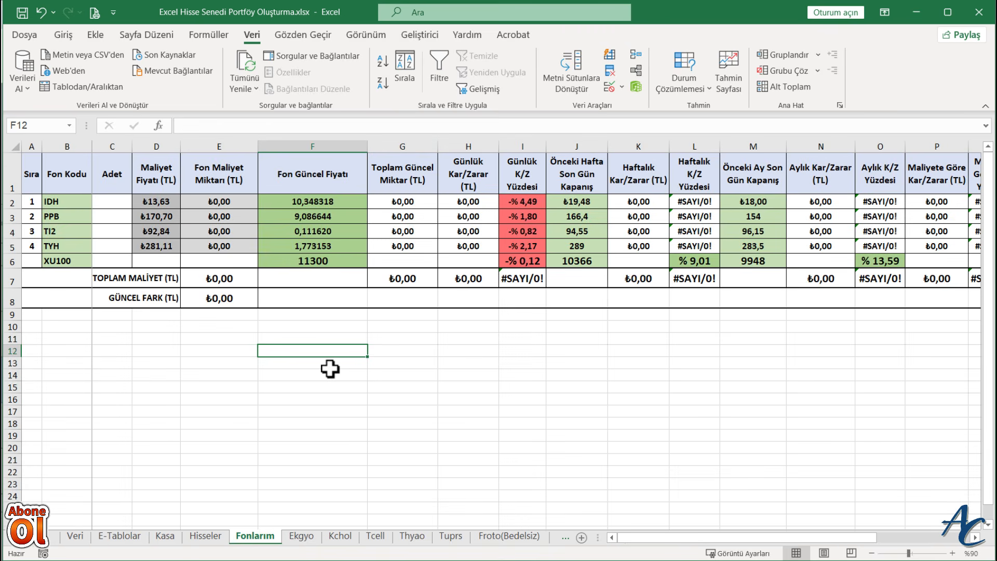
{"action": "left_click", "coordinate": [382, 387]}
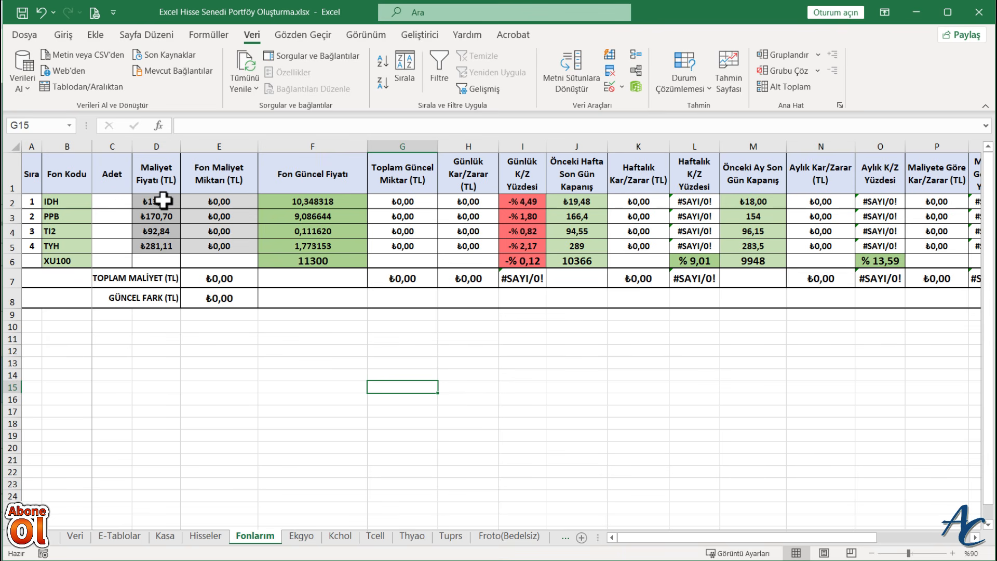
- Clear the Maliyet Fiyatı formulas in D2:D5 and enter the cost prices 9,30, 8,45, 0,10 and 1,70
{"action": "left_click_drag", "start_coordinate": [163, 200], "coordinate": [163, 244]}
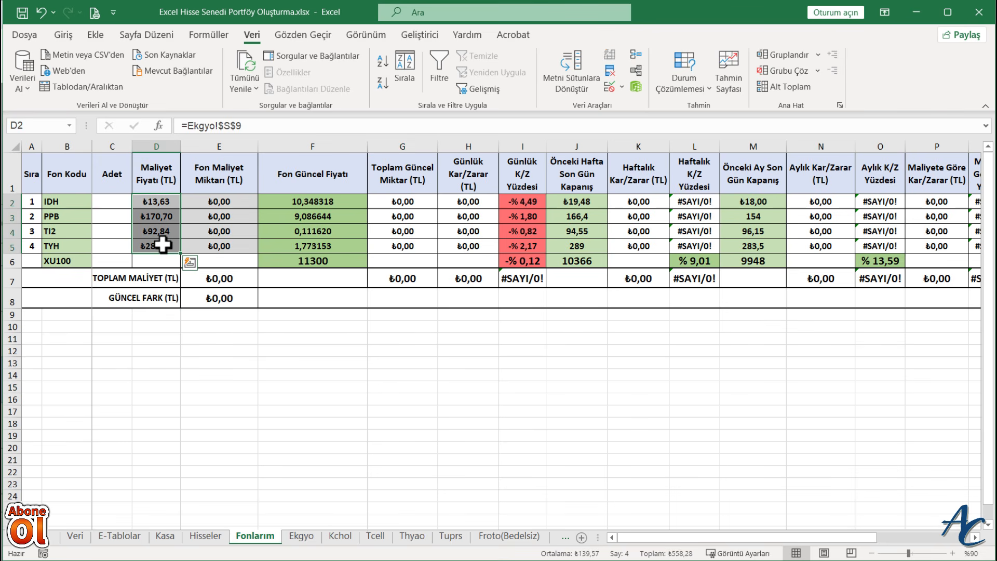
{"action": "key", "text": "Delete"}
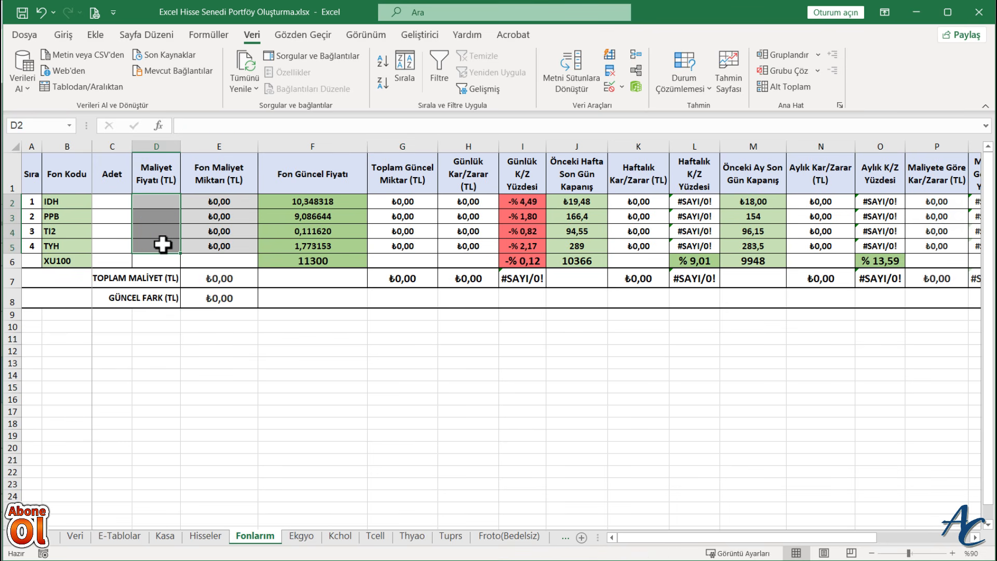
{"action": "left_click", "coordinate": [156, 202]}
{"action": "type", "text": "9"}
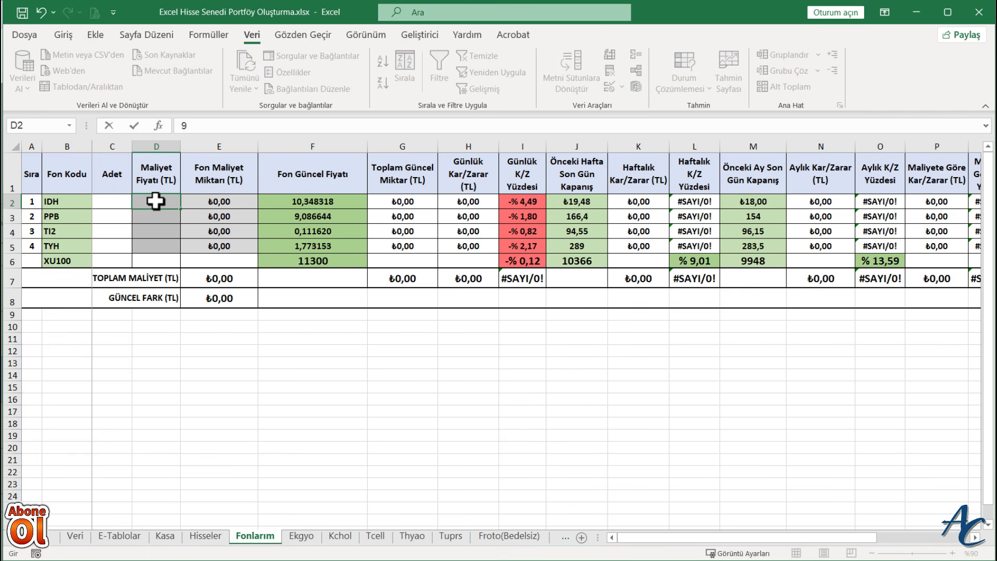
{"action": "type", "text": ",30"}
{"action": "key", "text": "Return"}
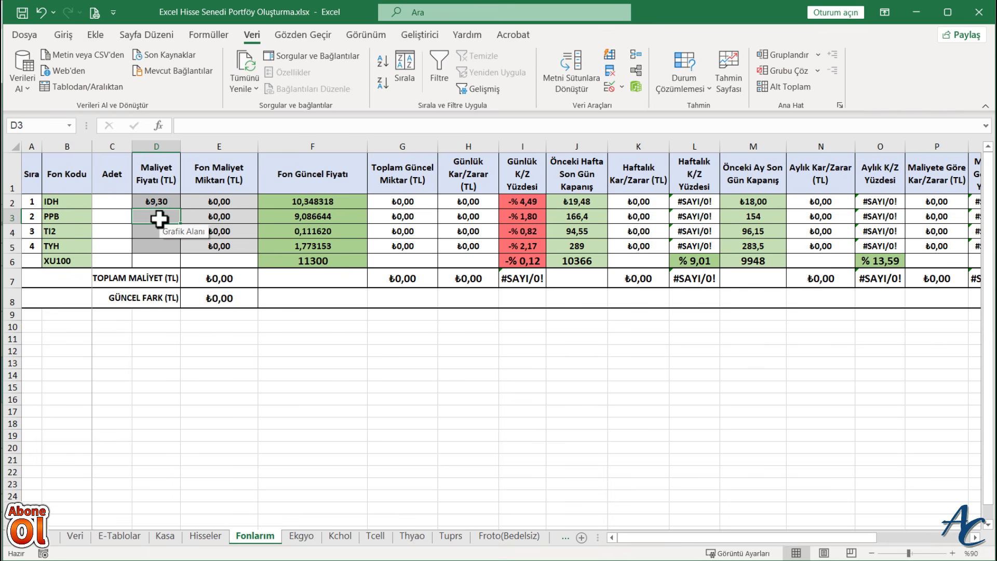
{"action": "type", "text": "8,45"}
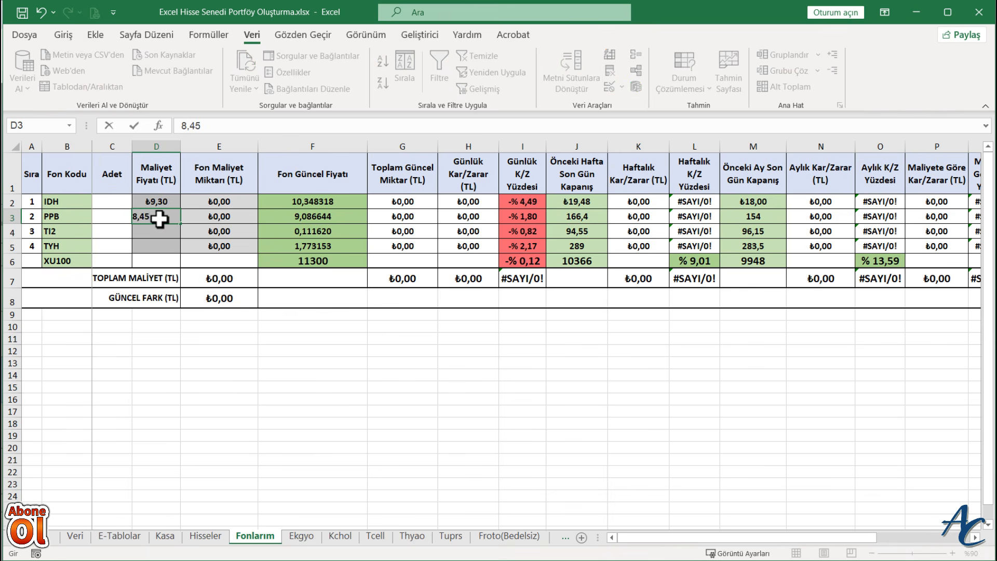
{"action": "key", "text": "Return"}
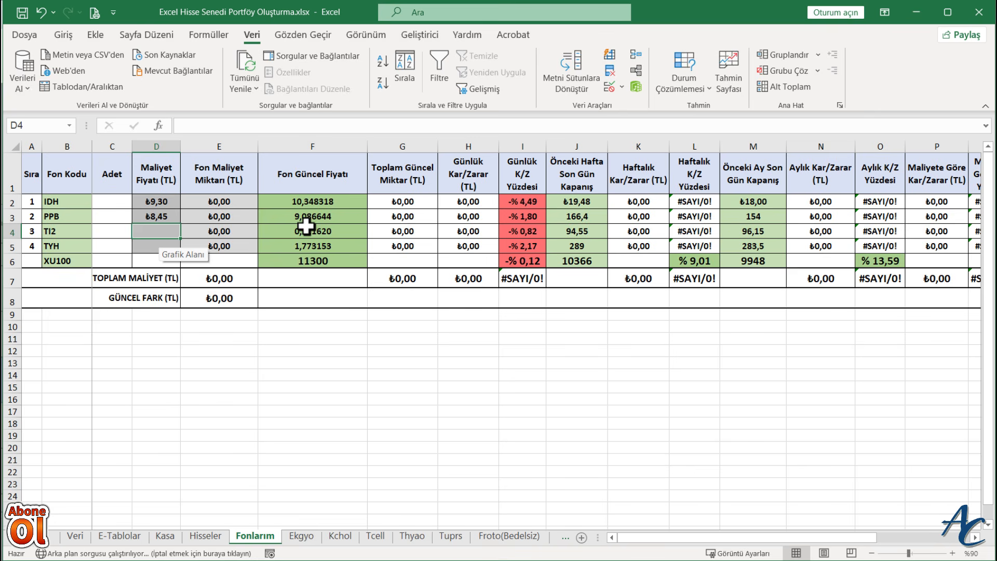
{"action": "type", "text": "0,10"}
{"action": "key", "text": "Return"}
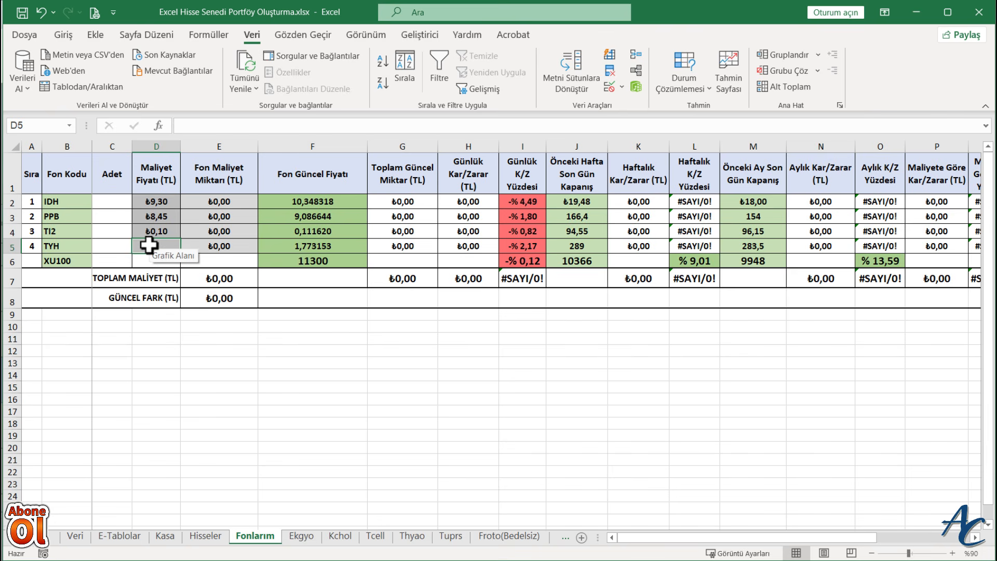
{"action": "type", "text": "1,70"}
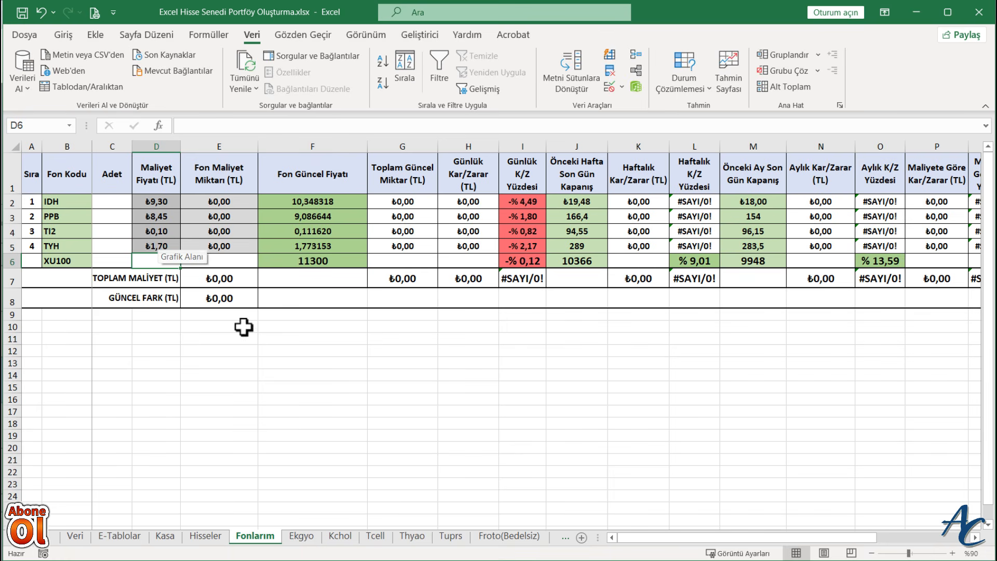
{"action": "left_click", "coordinate": [261, 398]}
- Enter the Adet quantities 1250 for IDH, 1450 for PPB, 100000 for TI2 and 7000 for TYH in C2:C5
{"action": "left_click", "coordinate": [110, 203]}
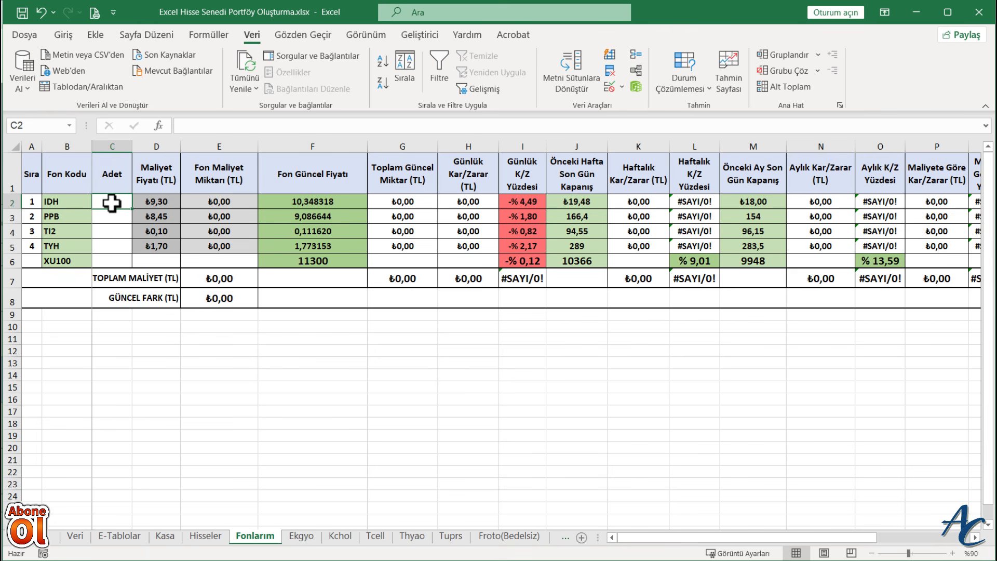
{"action": "type", "text": "1250"}
{"action": "key", "text": "Return"}
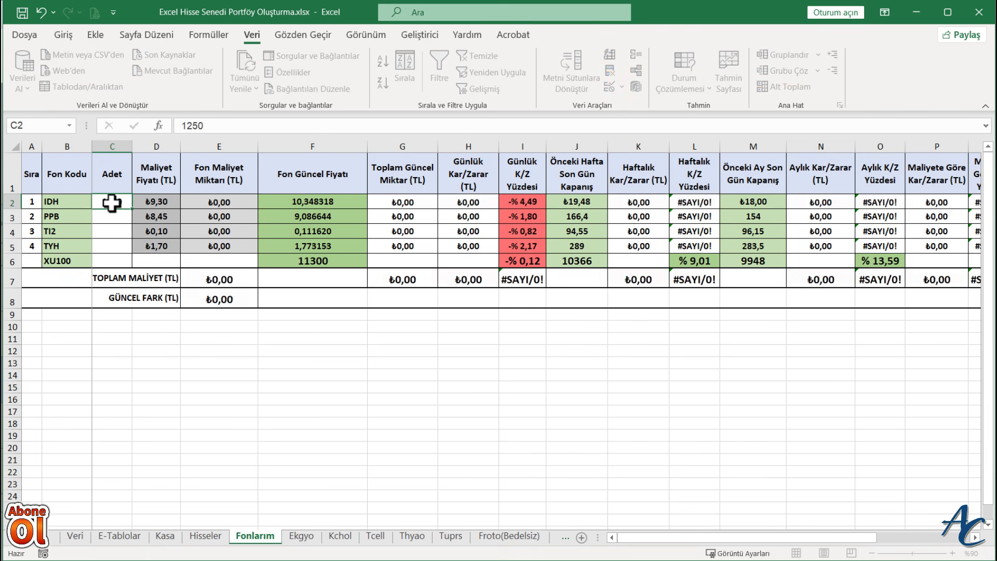
{"action": "type", "text": "1450"}
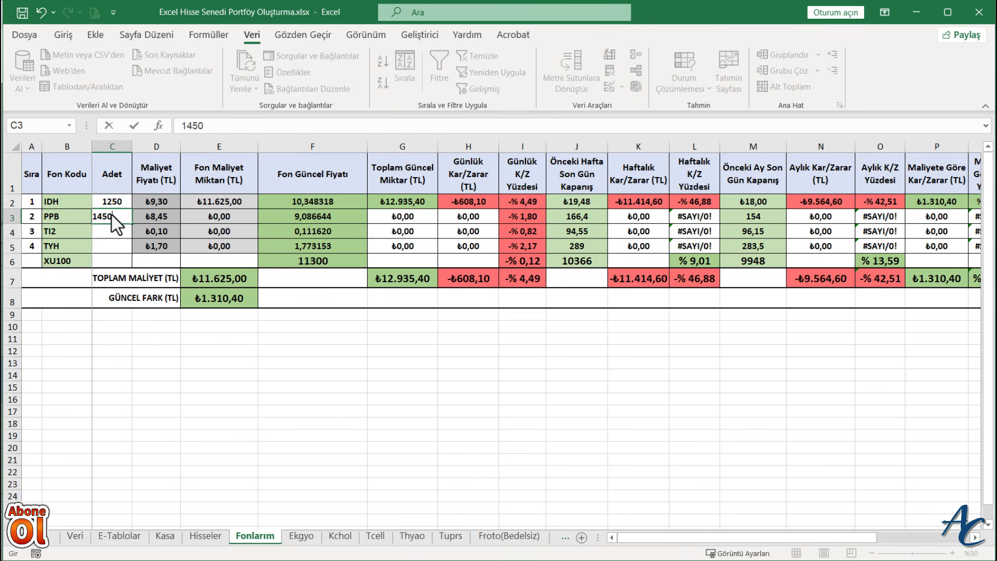
{"action": "key", "text": "Return"}
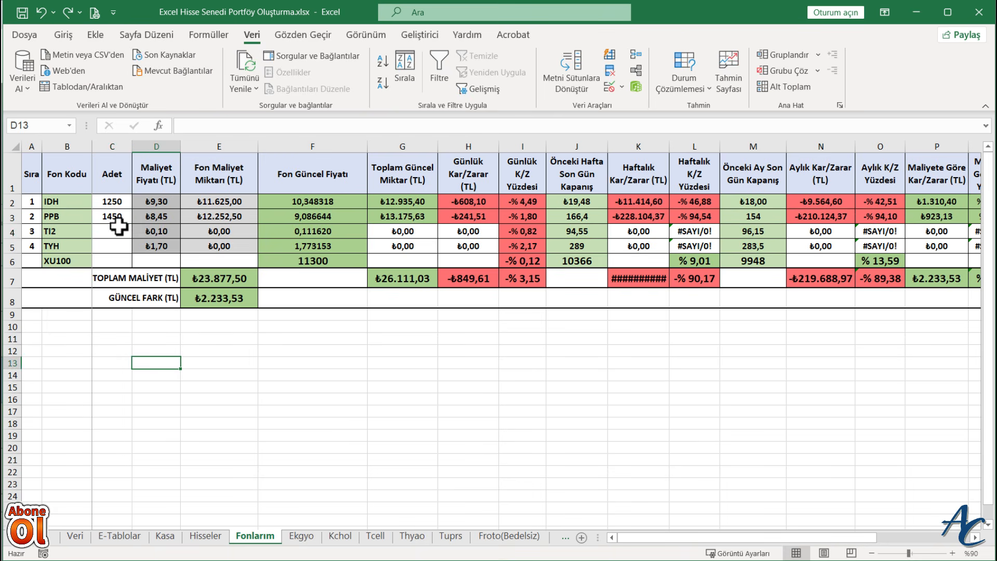
{"action": "left_click", "coordinate": [120, 229]}
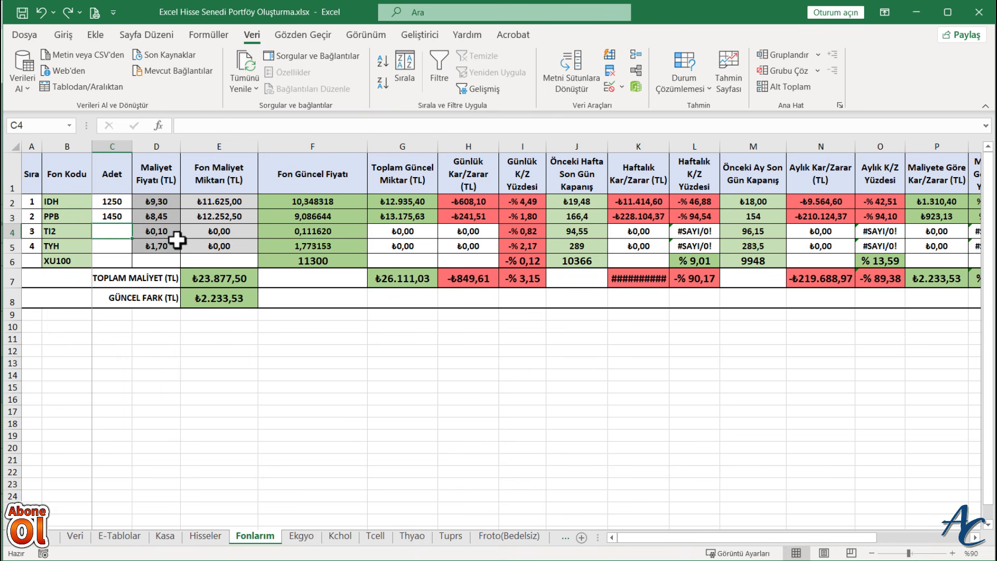
{"action": "type", "text": "100"}
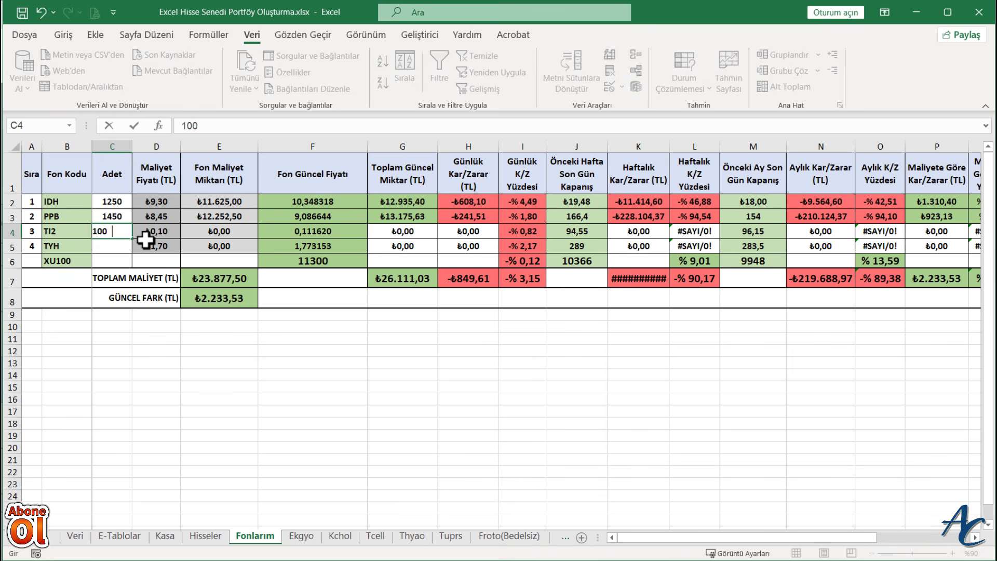
{"action": "type", "text": "000"}
{"action": "key", "text": "Return"}
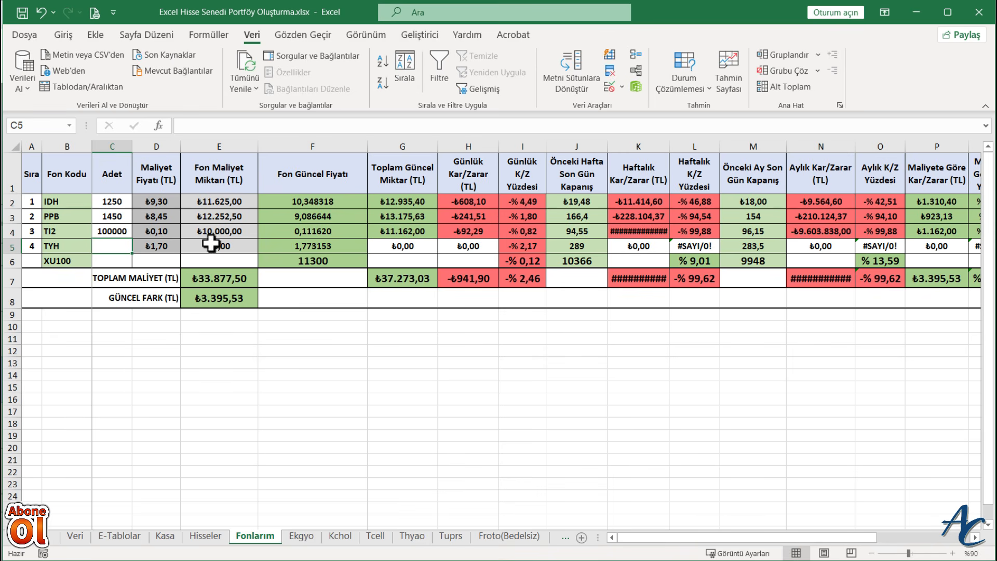
{"action": "type", "text": "70"}
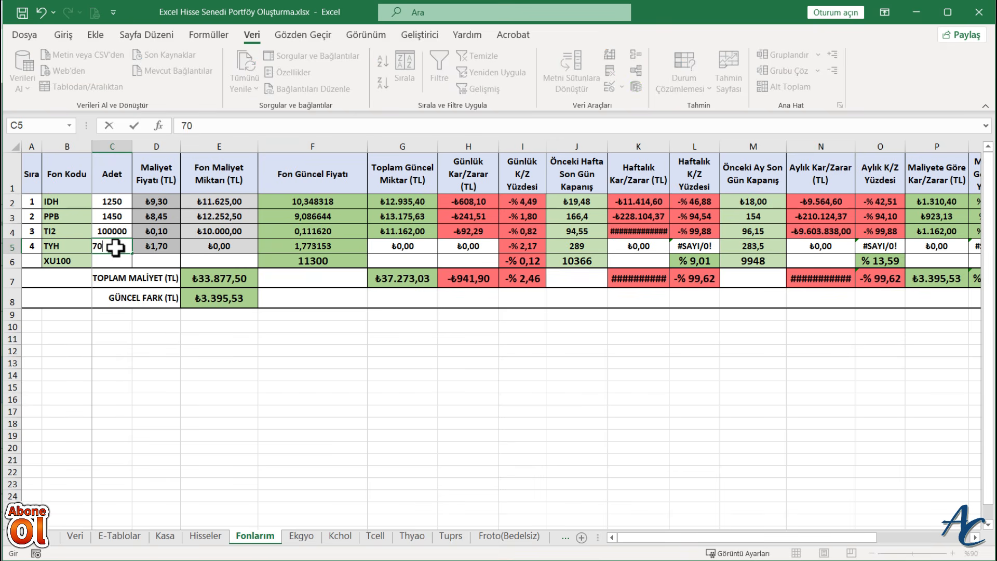
{"action": "type", "text": "00"}
{"action": "key", "text": "Return"}
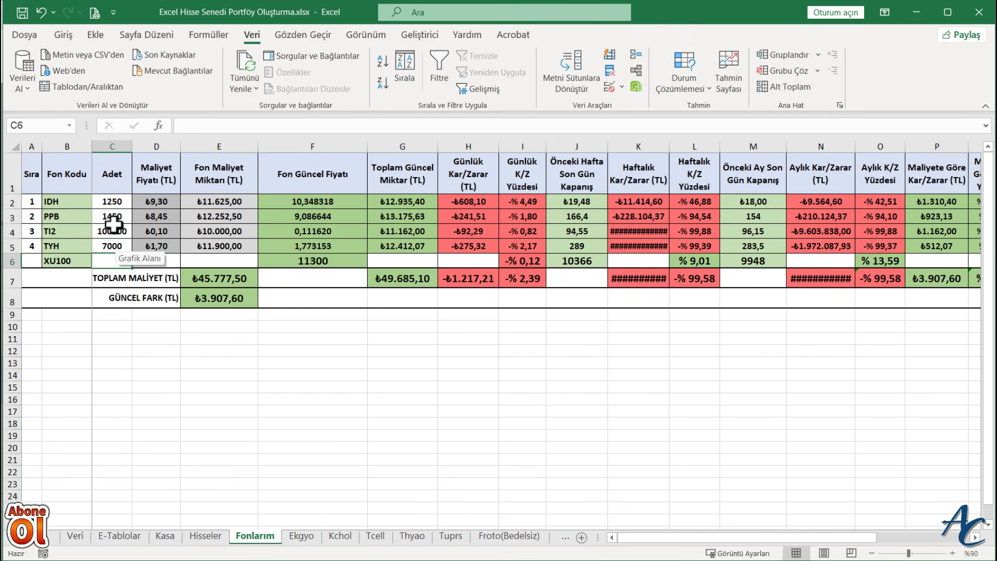
- Format the Adet quantities in C2:C5 as Sayı with 0 decimal places and the 1000 separator
{"action": "left_click_drag", "start_coordinate": [113, 201], "coordinate": [111, 247]}
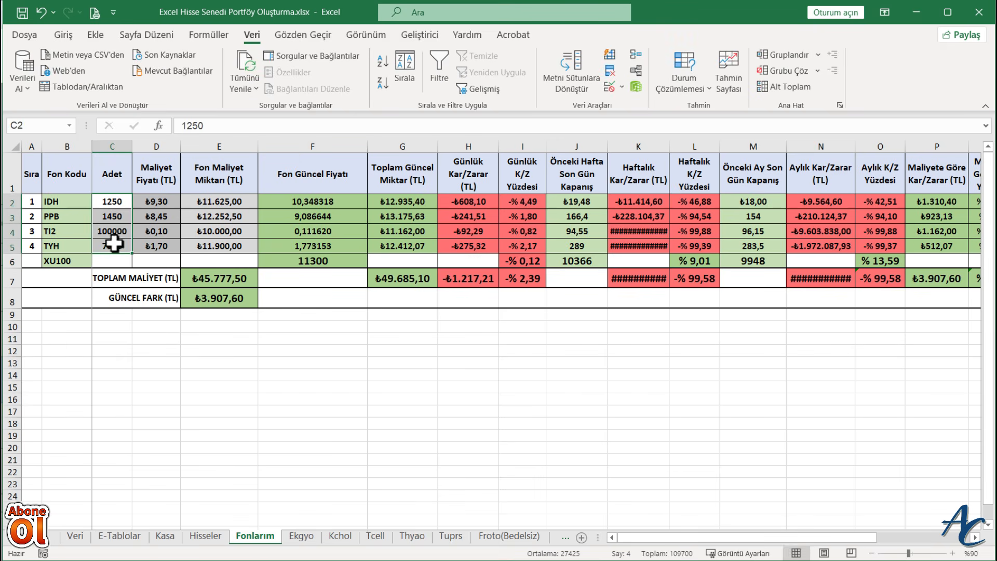
{"action": "right_click", "coordinate": [111, 246]}
{"action": "left_click", "coordinate": [182, 488]}
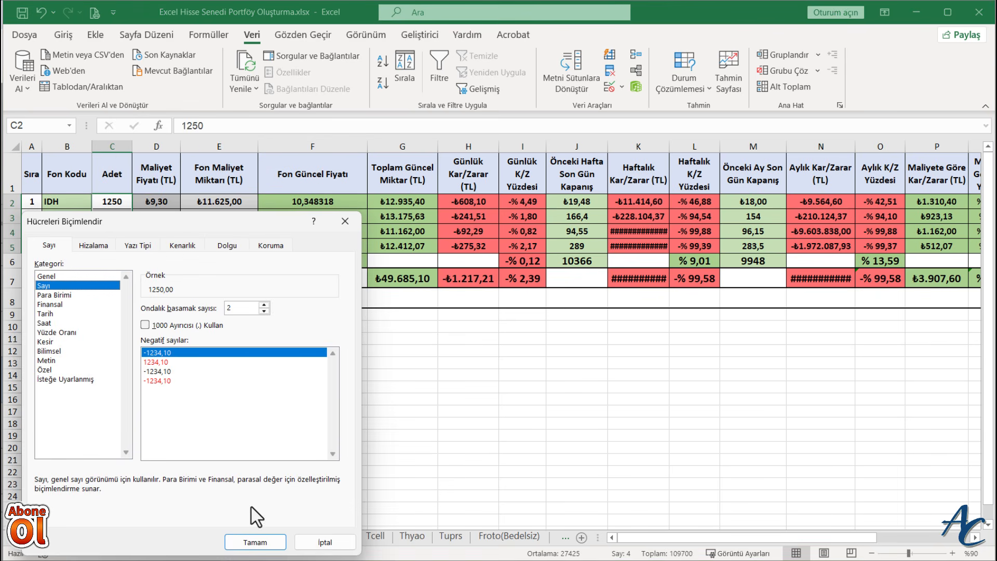
{"action": "left_click", "coordinate": [144, 325]}
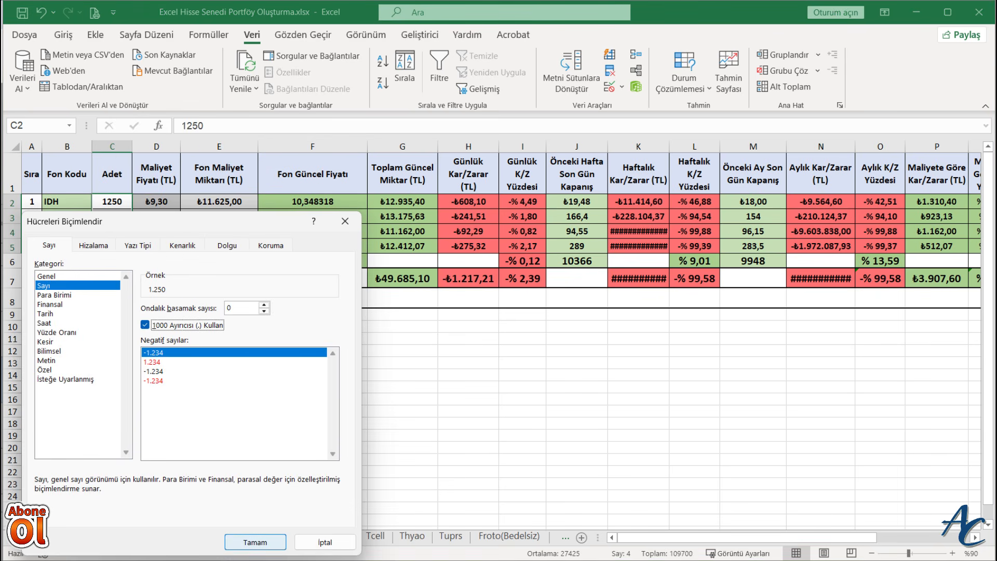
{"action": "left_click", "coordinate": [255, 541]}
{"action": "left_click", "coordinate": [227, 408]}
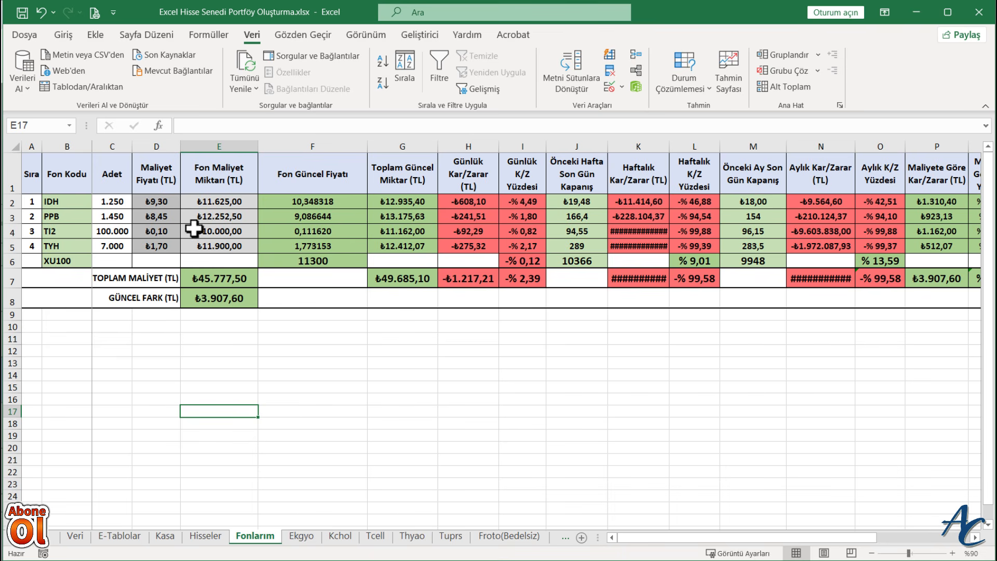
- Inspect the Fon Maliyet Miktarı and Toplam Güncel Miktar formulas with their totals, and the Günlük Kar/Zarar formula in H2
{"action": "left_click", "coordinate": [213, 201]}
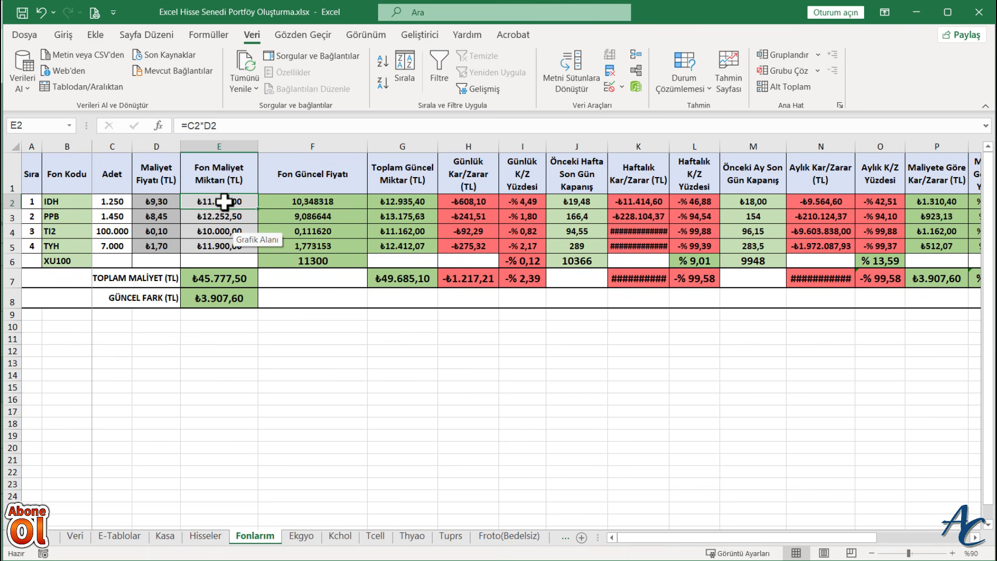
{"action": "left_click", "coordinate": [209, 280]}
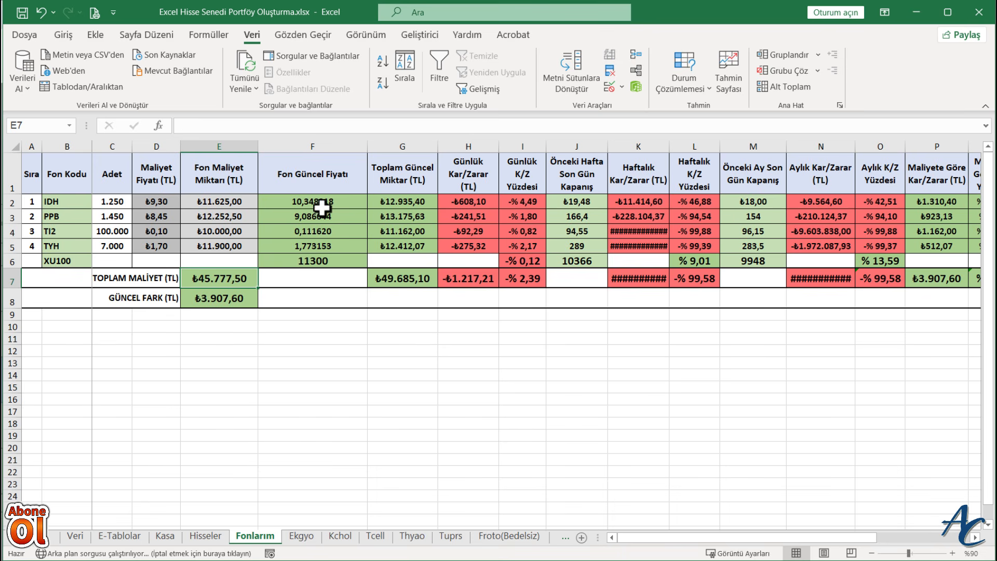
{"action": "left_click", "coordinate": [404, 200]}
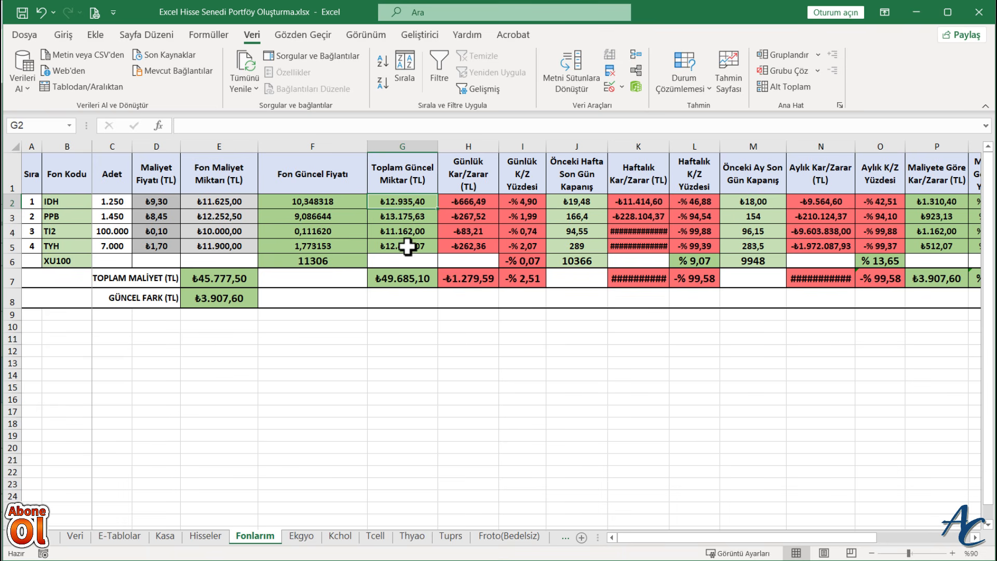
{"action": "left_click", "coordinate": [402, 281]}
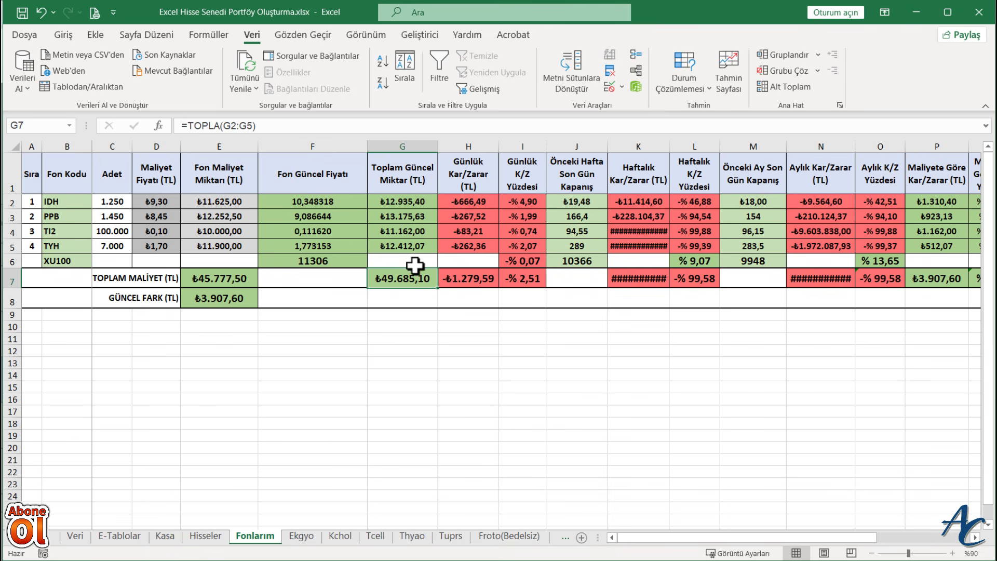
{"action": "left_click", "coordinate": [473, 205]}
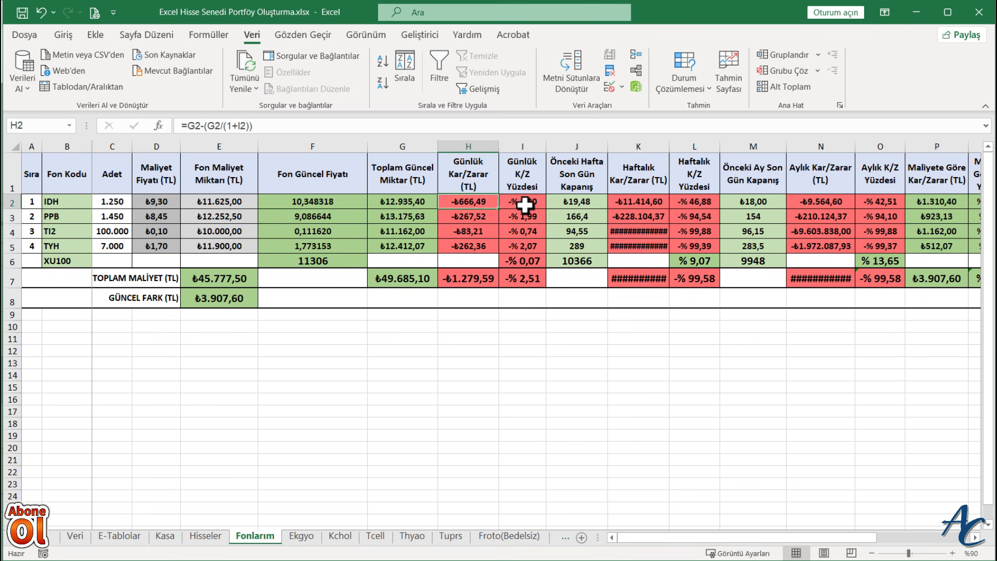
- Clear the DÜŞEYARA formulas from the funds' Günlük K/Z Yüzdesi cells I2:I5
{"action": "left_click", "coordinate": [525, 206]}
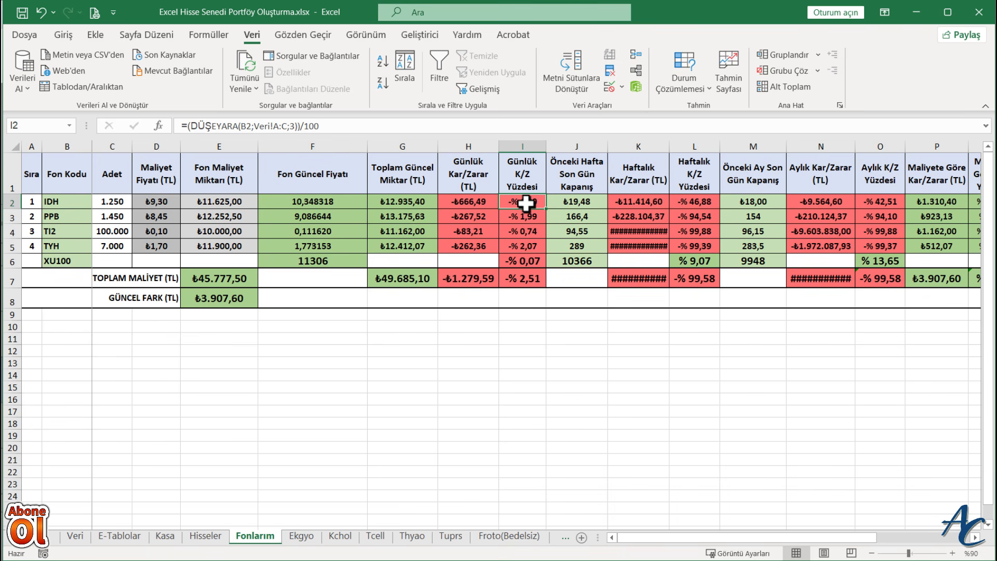
{"action": "left_click_drag", "start_coordinate": [526, 205], "coordinate": [526, 239]}
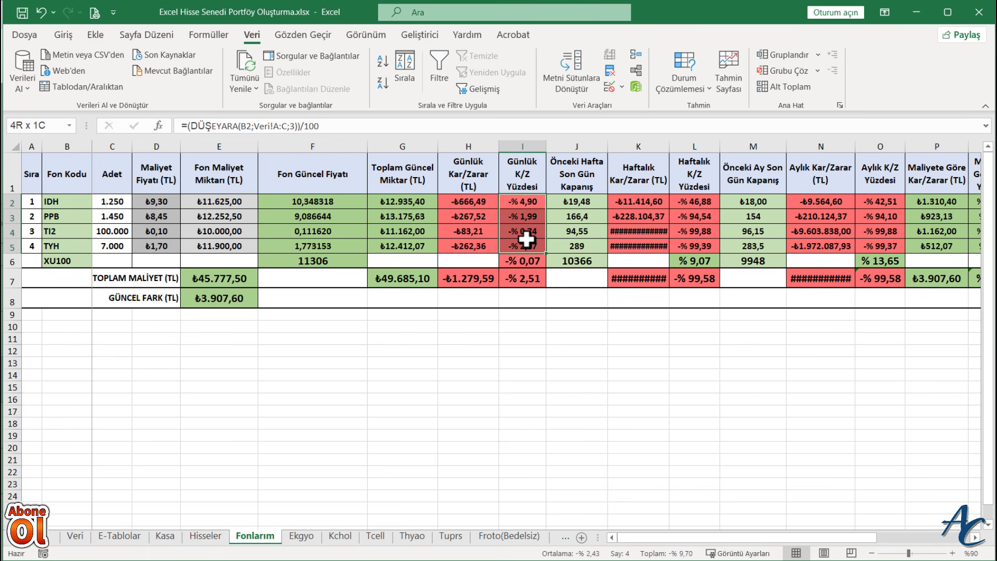
{"action": "key", "text": "Delete"}
{"action": "left_click", "coordinate": [524, 259]}
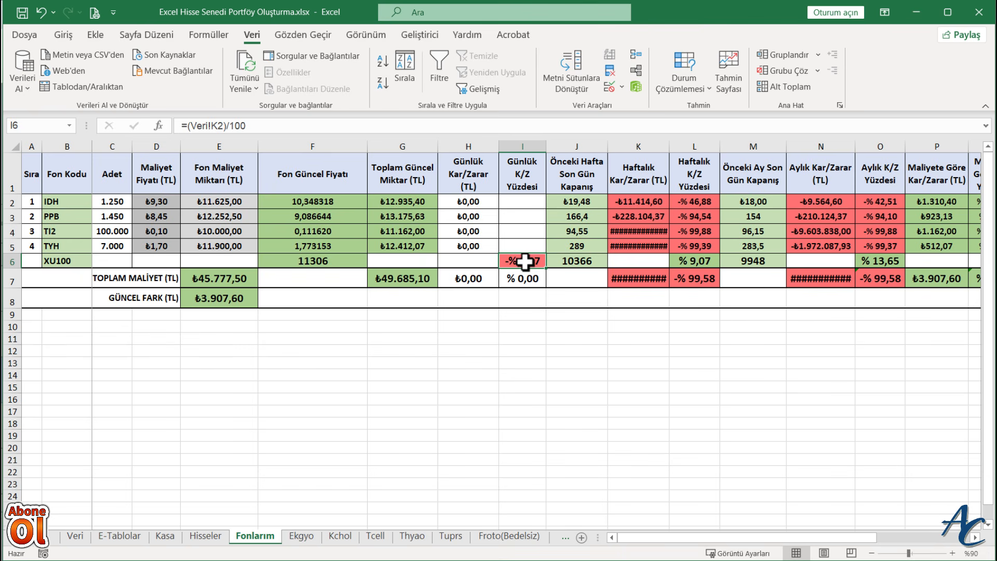
{"action": "left_click", "coordinate": [543, 404]}
- Review the DEĞİŞTİR formula behind IDH's current price in F2 and open the E-Tablolar sheet with the fund data
{"action": "left_click", "coordinate": [519, 203]}
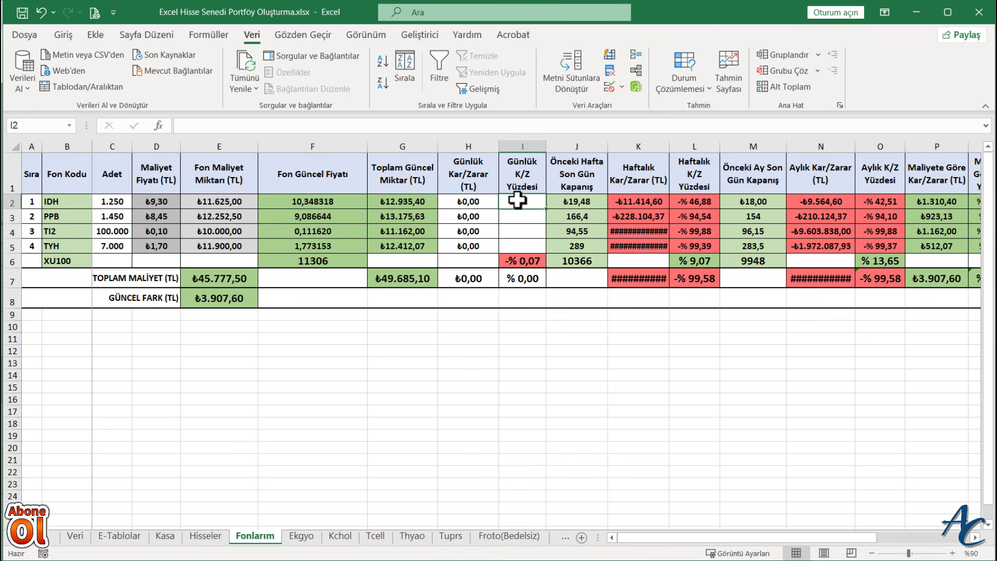
{"action": "left_click", "coordinate": [314, 201]}
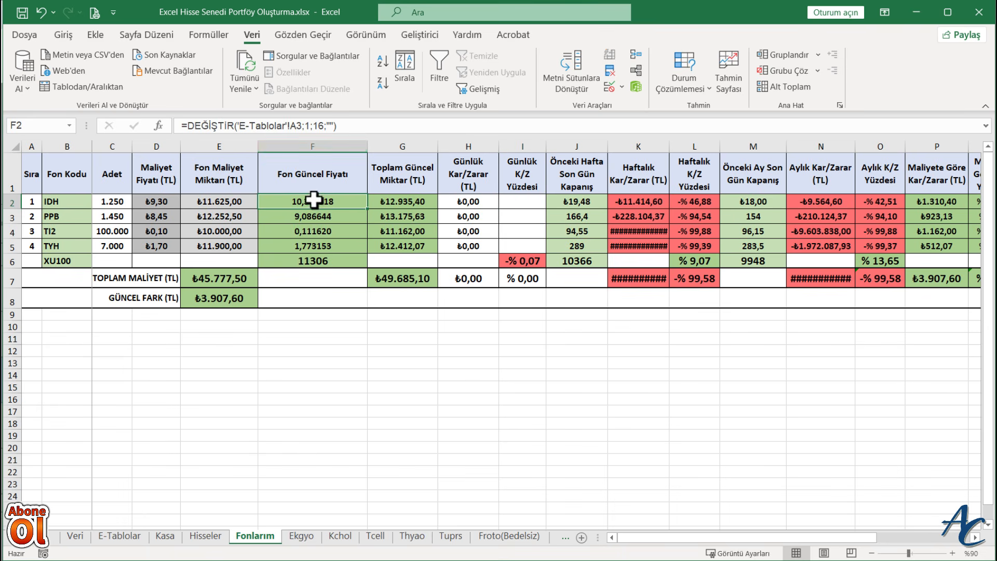
{"action": "left_click", "coordinate": [362, 125]}
{"action": "key", "text": "Return"}
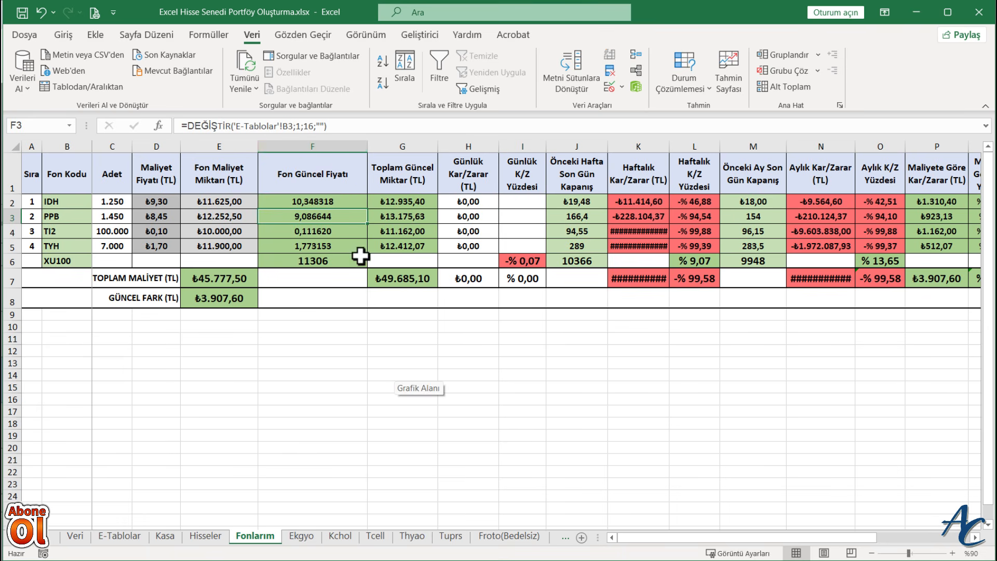
{"action": "left_click", "coordinate": [120, 535]}
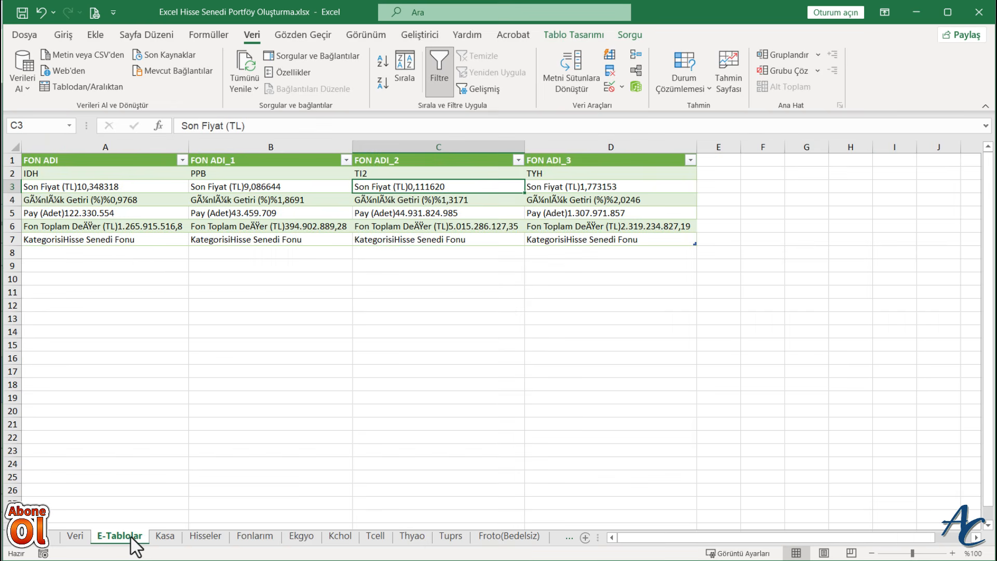
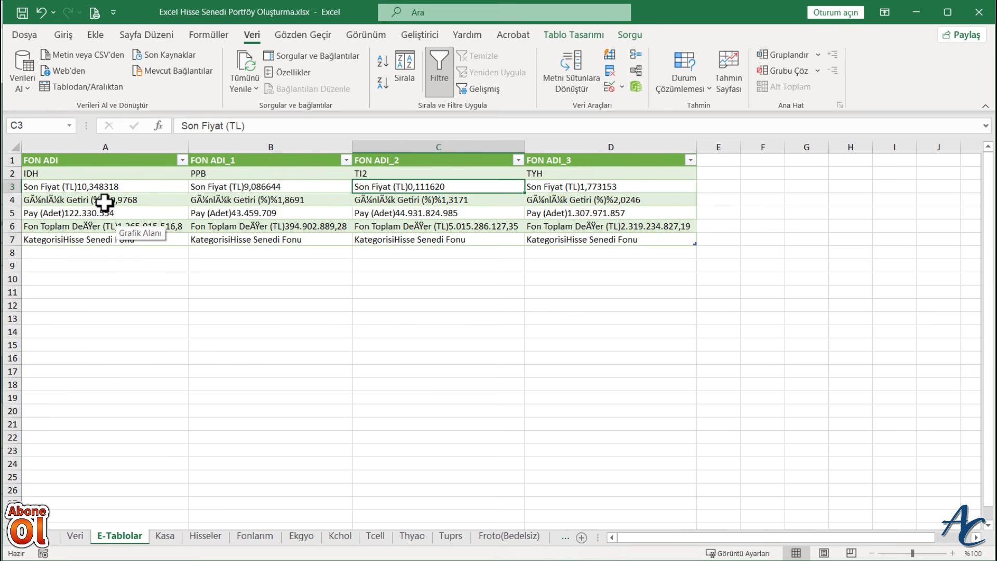
- Copy the DEĞİŞTİR formula text from F2 on the Fonlarım sheet into IDH's Günlük K/Z Yüzdesi cell I2
{"action": "left_click", "coordinate": [255, 536]}
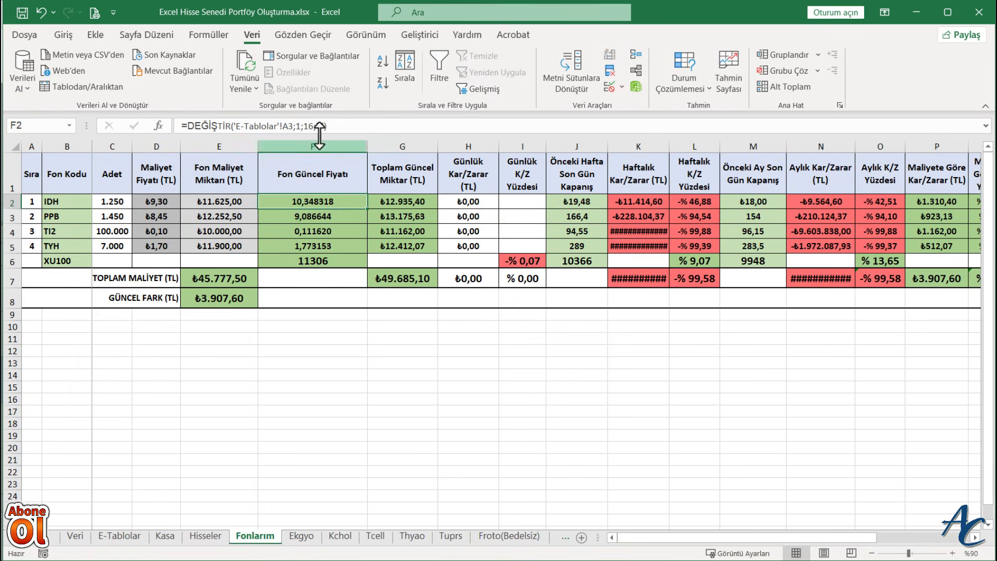
{"action": "left_click_drag", "start_coordinate": [328, 126], "coordinate": [179, 125]}
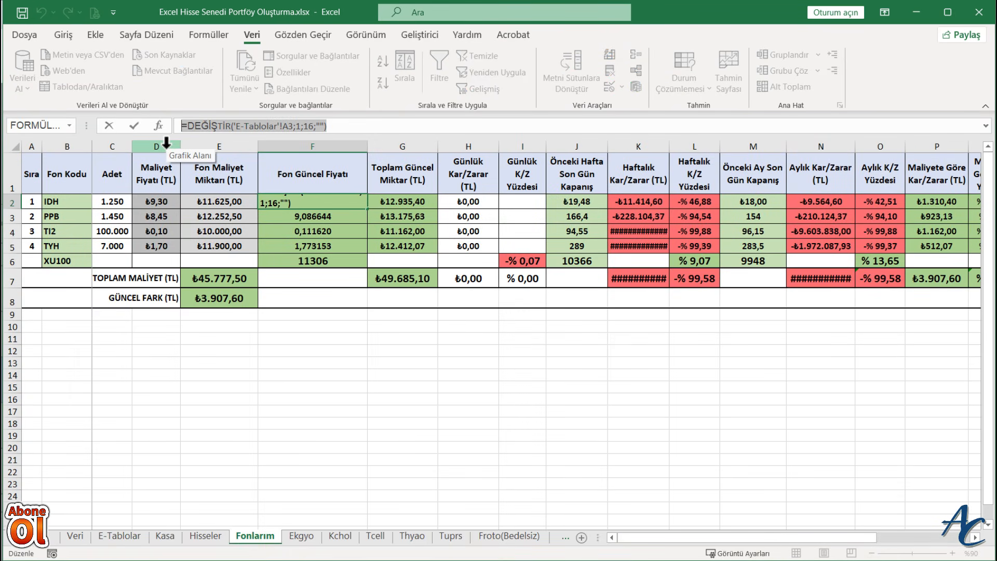
{"action": "key", "text": "Return"}
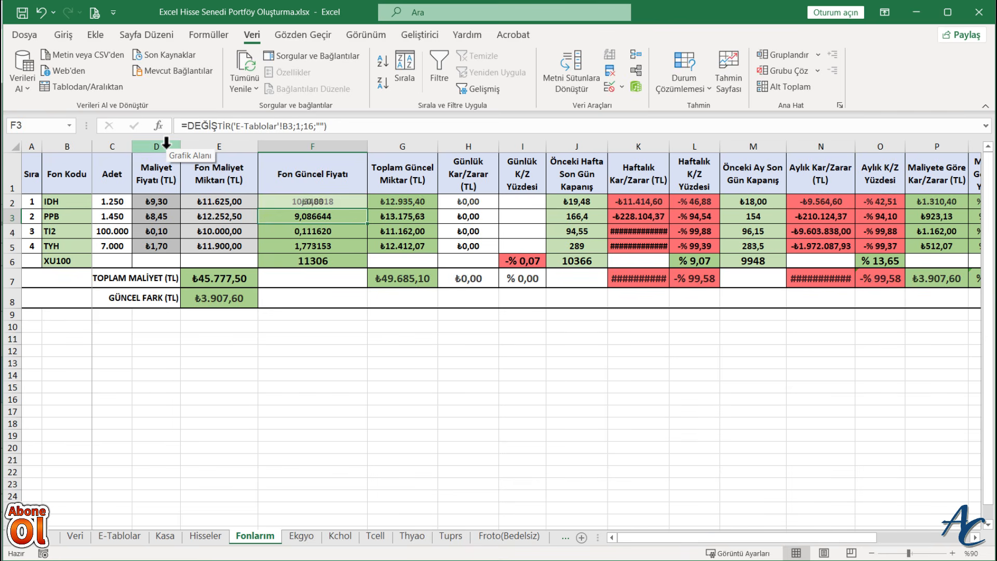
{"action": "left_click", "coordinate": [517, 203]}
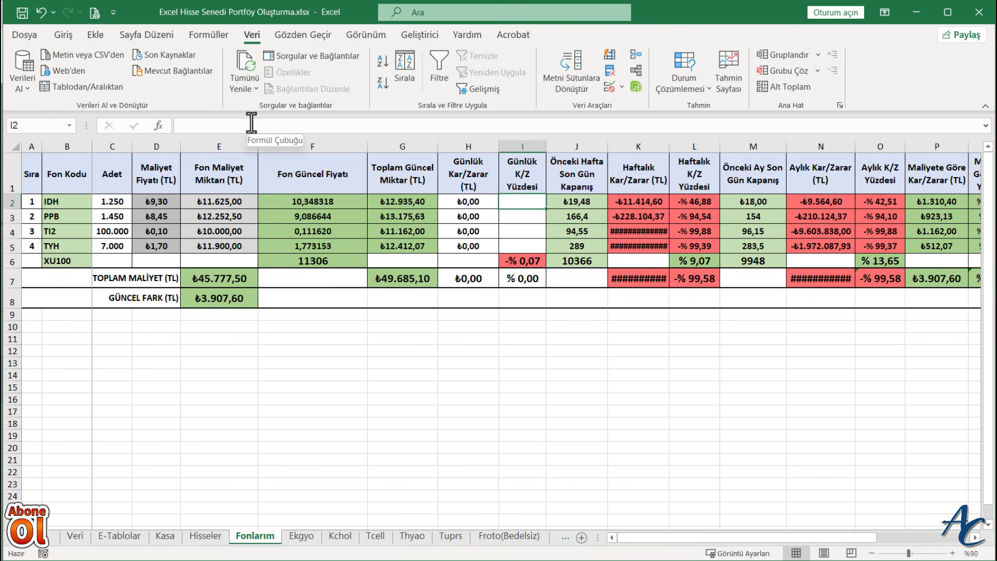
{"action": "key", "text": "ctrl+v"}
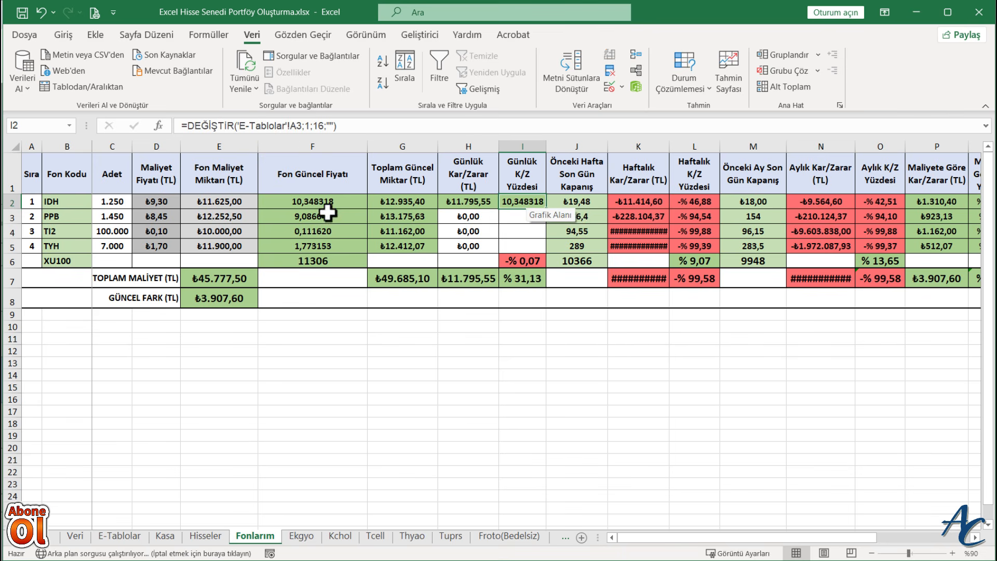
- Check where IDH's daily return sits on the E-Tablolar sheet and point the formula in Fonlarım I2 to 'E-Tablolar'!A4
{"action": "left_click", "coordinate": [119, 536]}
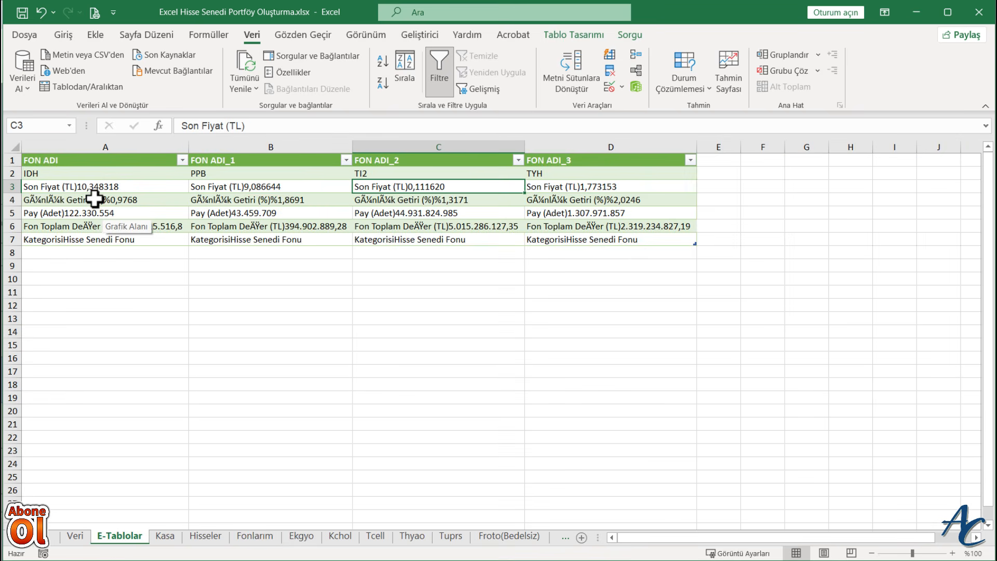
{"action": "left_click", "coordinate": [259, 537]}
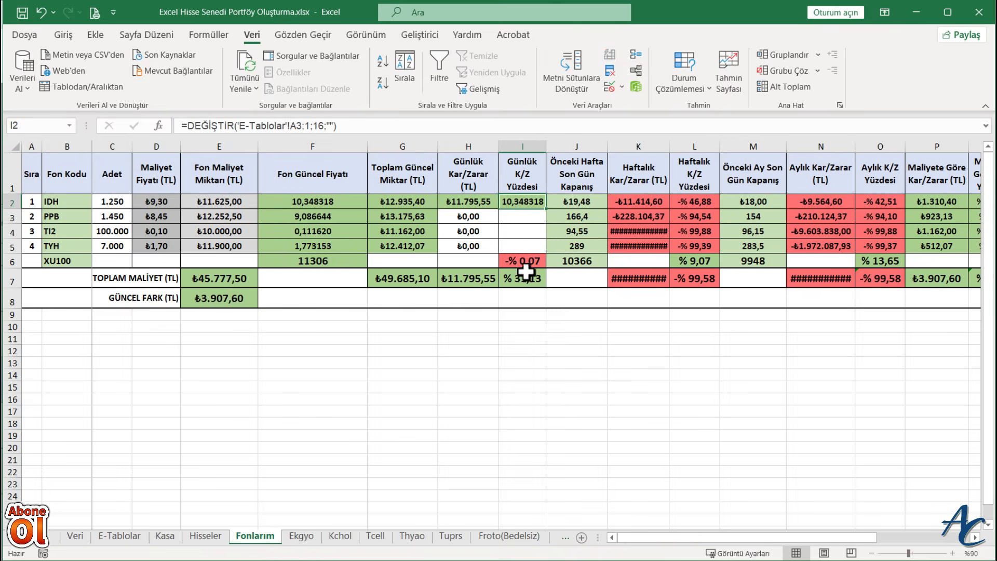
{"action": "left_click", "coordinate": [301, 130]}
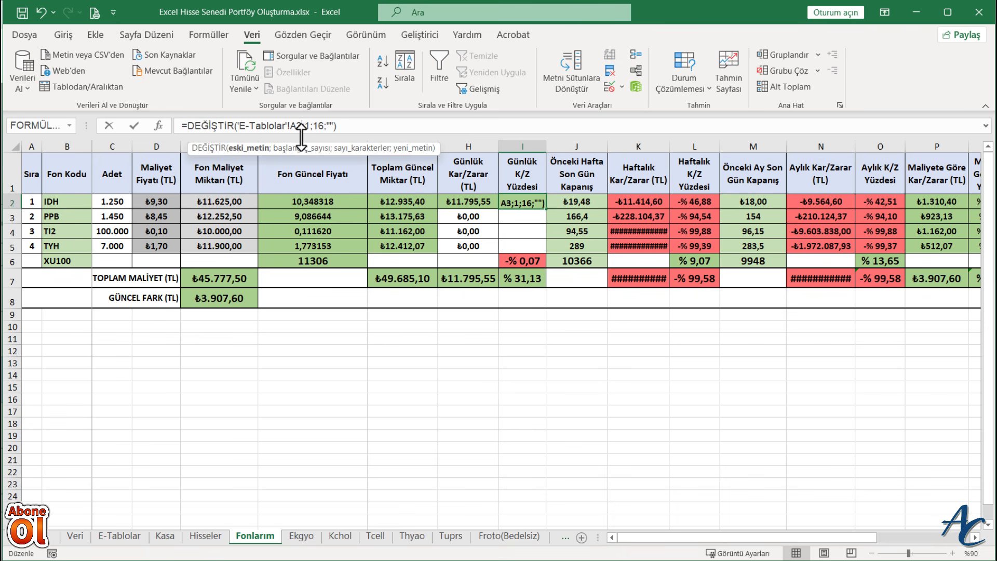
{"action": "key", "text": "Return"}
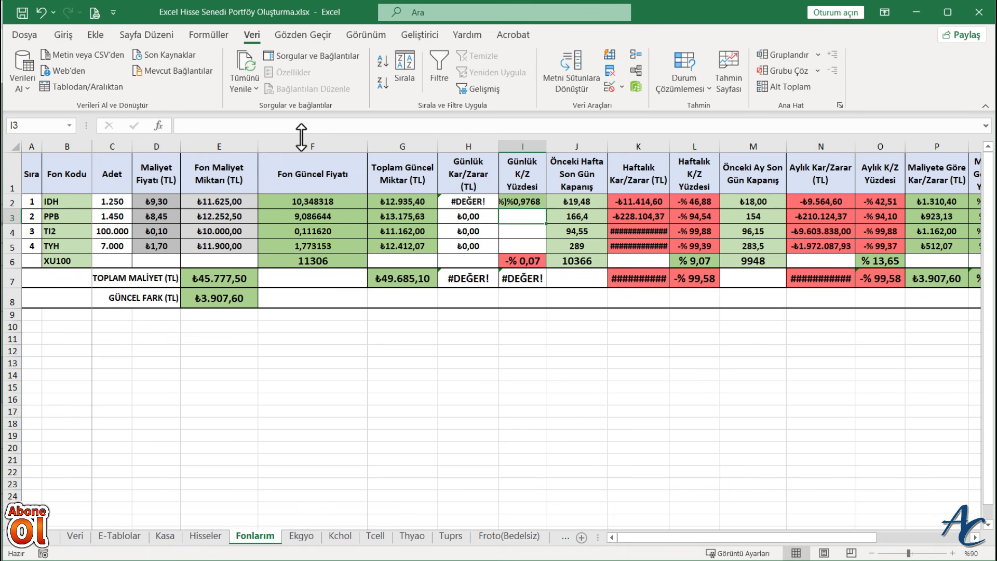
- Set the number of characters replaced by the DEĞİŞTİR formula in I2 to 21
{"action": "left_click", "coordinate": [513, 201]}
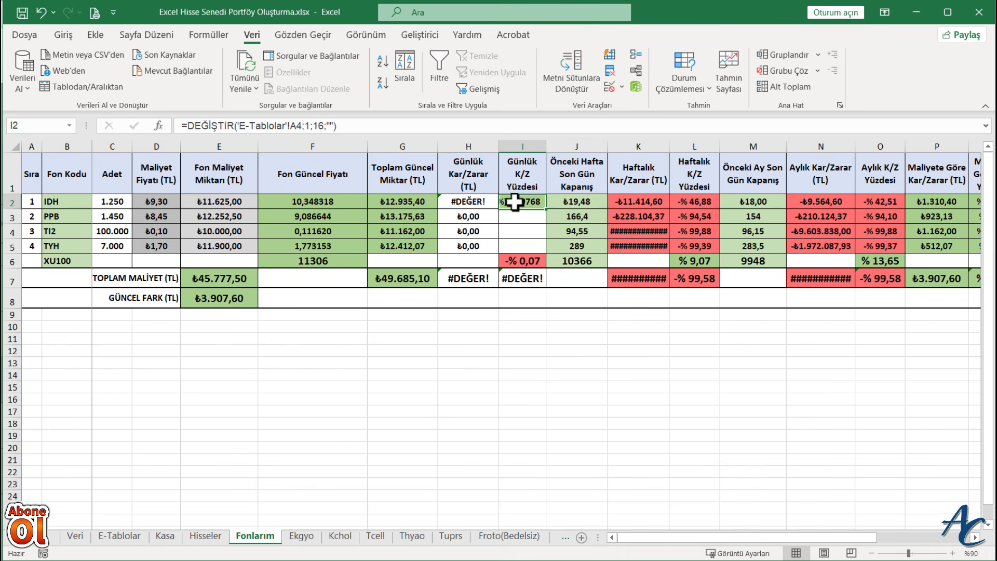
{"action": "left_click", "coordinate": [324, 127]}
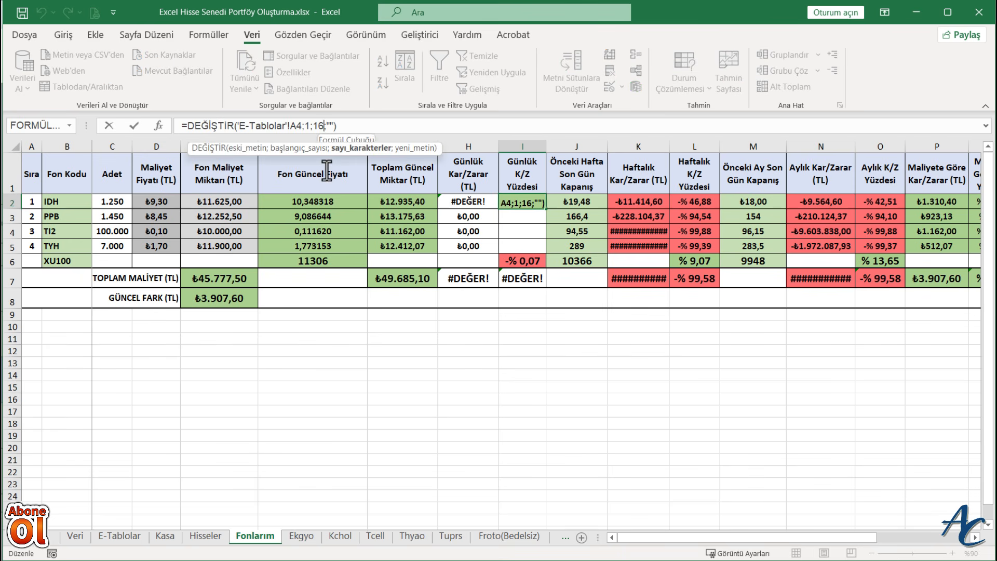
{"action": "key", "text": "BackSpace"}
{"action": "key", "text": "BackSpace"}
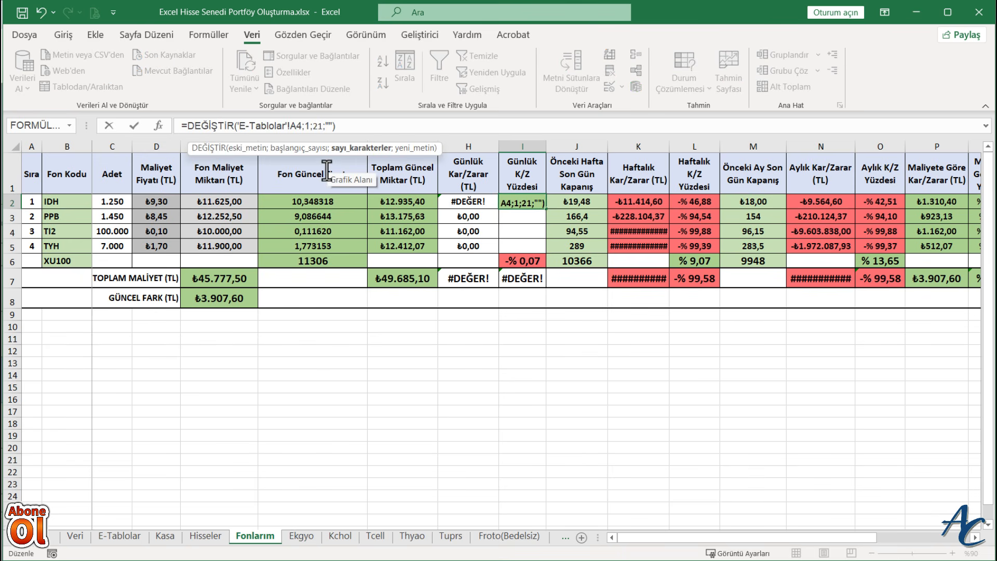
{"action": "key", "text": "Return"}
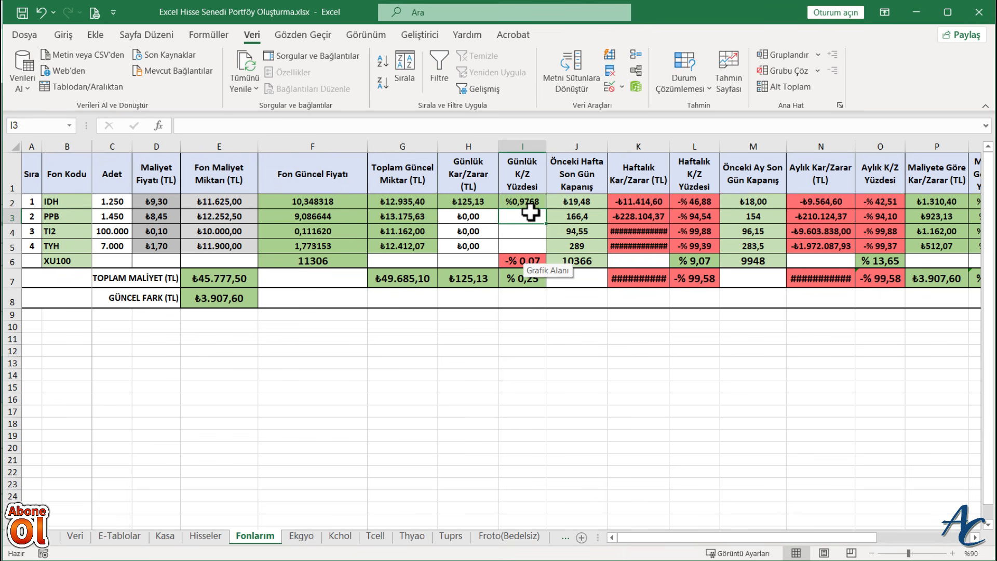
- Check the return rows on the E-Tablolar sheet and fill the I2 formula down through I5 on Fonlarım
{"action": "left_click", "coordinate": [123, 536]}
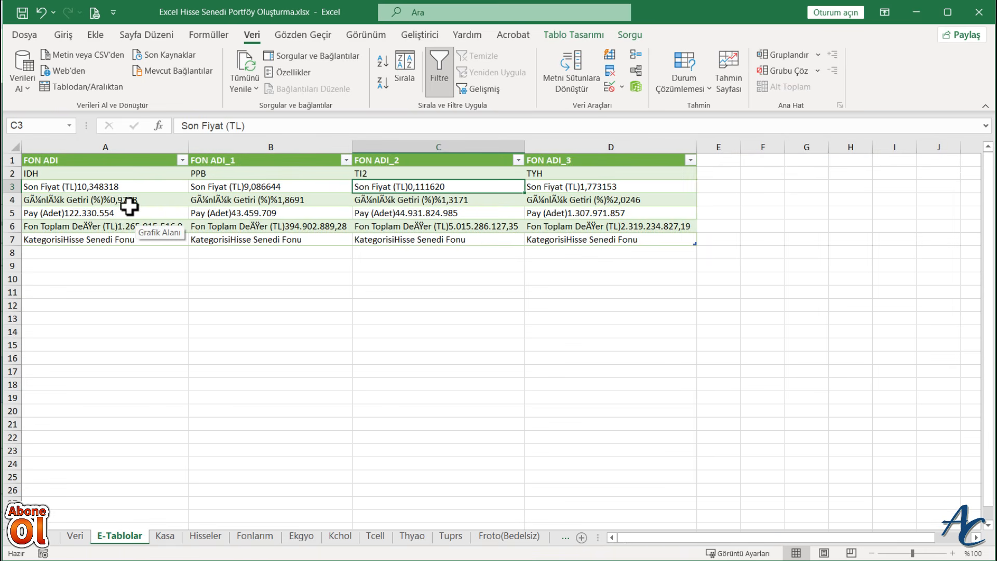
{"action": "left_click", "coordinate": [254, 536]}
{"action": "left_click", "coordinate": [522, 201]}
{"action": "left_click_drag", "start_coordinate": [546, 209], "coordinate": [549, 253]}
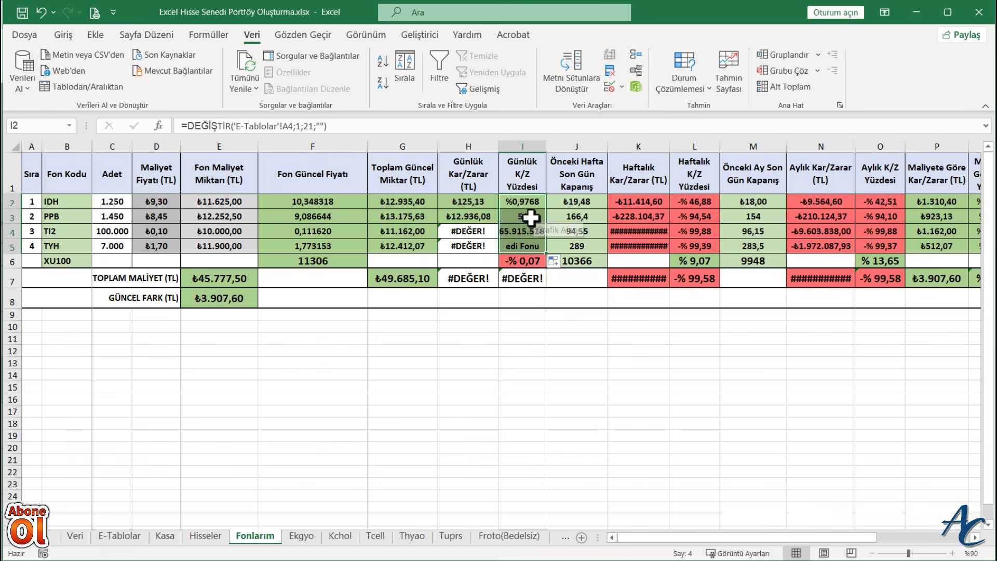
- Change the reference in PPB's Günlük K/Z Yüzdesi formula in I3 to 'E-Tablolar'!B4
{"action": "left_click", "coordinate": [522, 216]}
{"action": "left_click", "coordinate": [293, 127]}
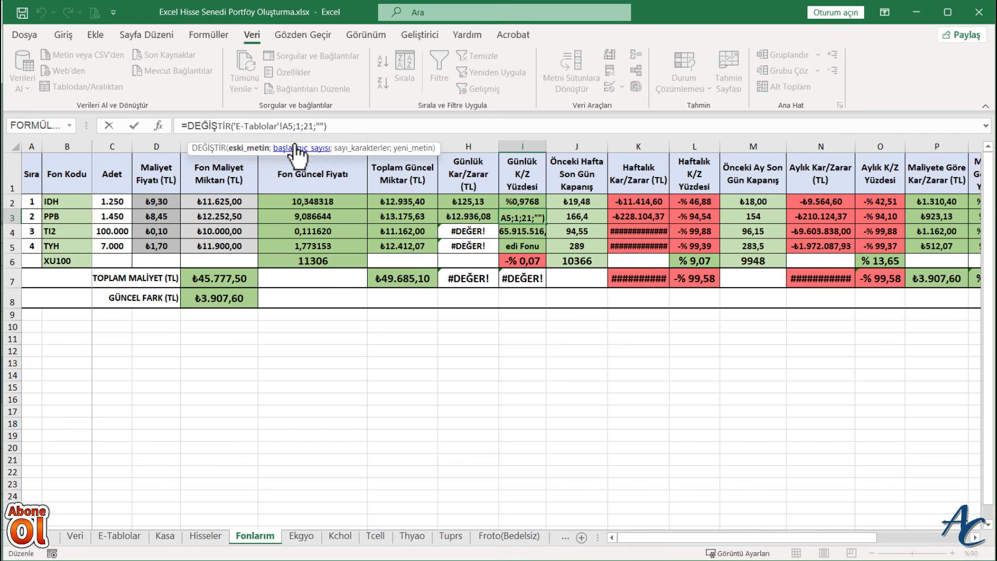
{"action": "key", "text": "BackSpace"}
{"action": "type", "text": "B5"}
{"action": "key", "text": "Return"}
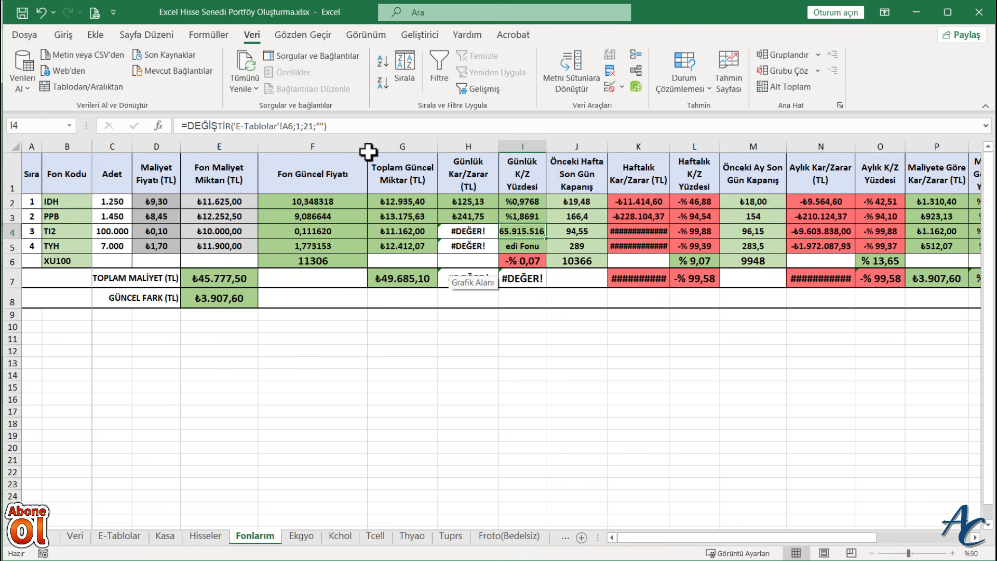
- Change the reference in TI2's Günlük K/Z Yüzdesi formula in I4 to 'E-Tablolar'!C4
{"action": "left_click", "coordinate": [292, 126]}
{"action": "key", "text": "BackSpace"}
{"action": "key", "text": "BackSpace"}
{"action": "type", "text": "C4"}
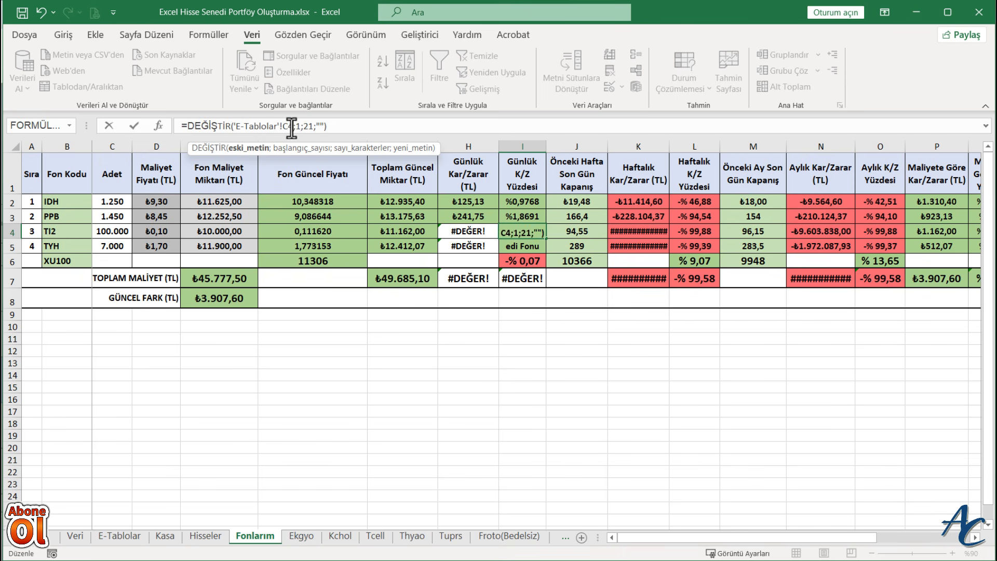
{"action": "key", "text": "Return"}
- Change the reference in TYH's Günlük K/Z Yüzdesi formula in I5 to 'E-Tablolar'!D4
{"action": "left_click", "coordinate": [292, 127]}
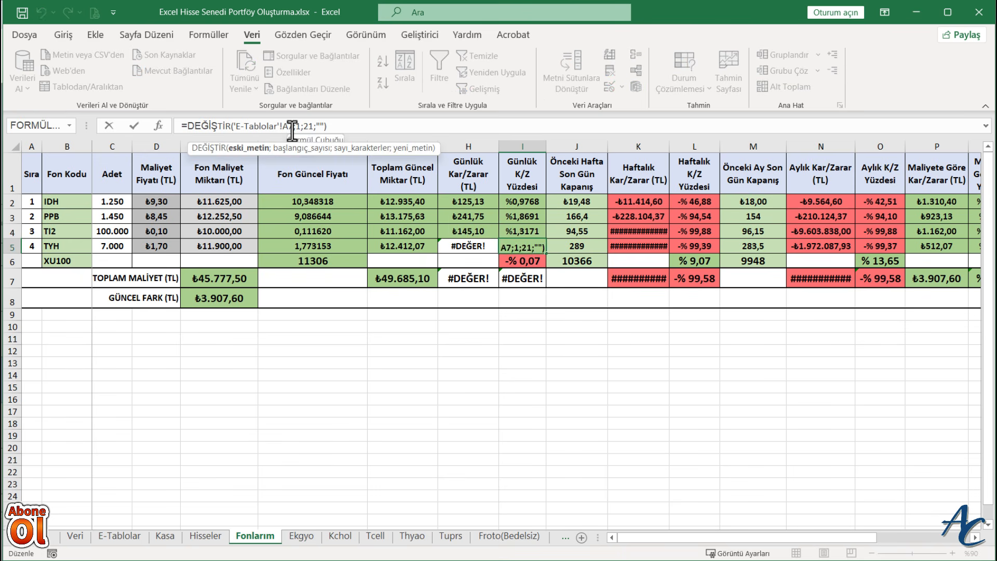
{"action": "key", "text": "BackSpace"}
{"action": "key", "text": "BackSpace"}
{"action": "type", "text": "D5"}
{"action": "key", "text": "Return"}
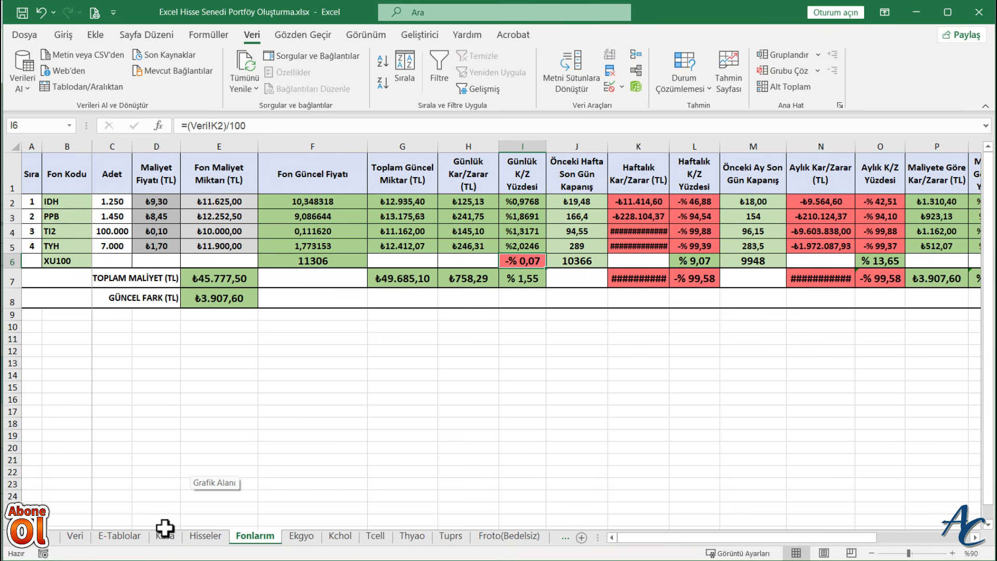
- Compare the daily percentages with the E-Tablolar data and inspect the Günlük Kar/Zarar formula in H2 and its total in H7
{"action": "left_click", "coordinate": [119, 536]}
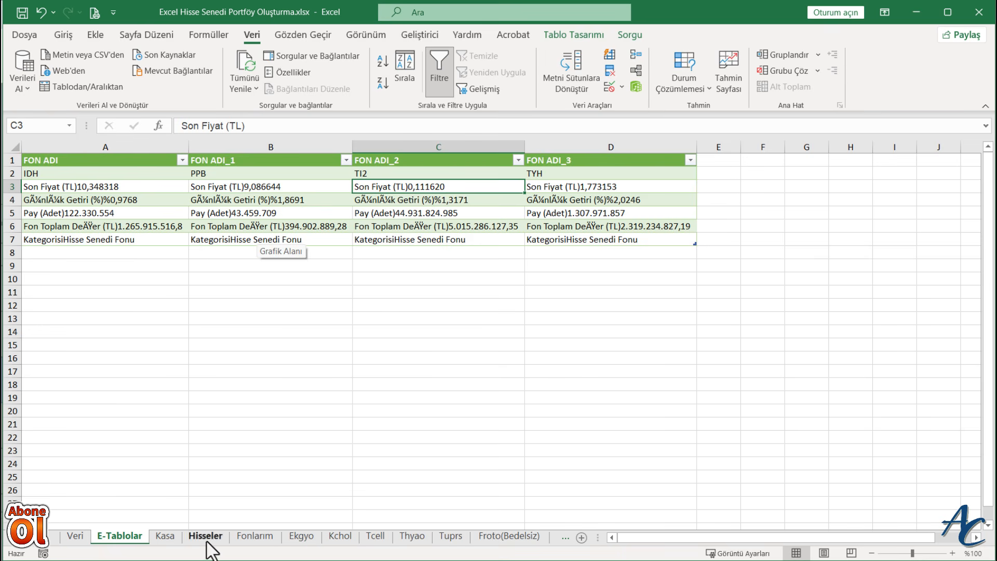
{"action": "left_click", "coordinate": [256, 536]}
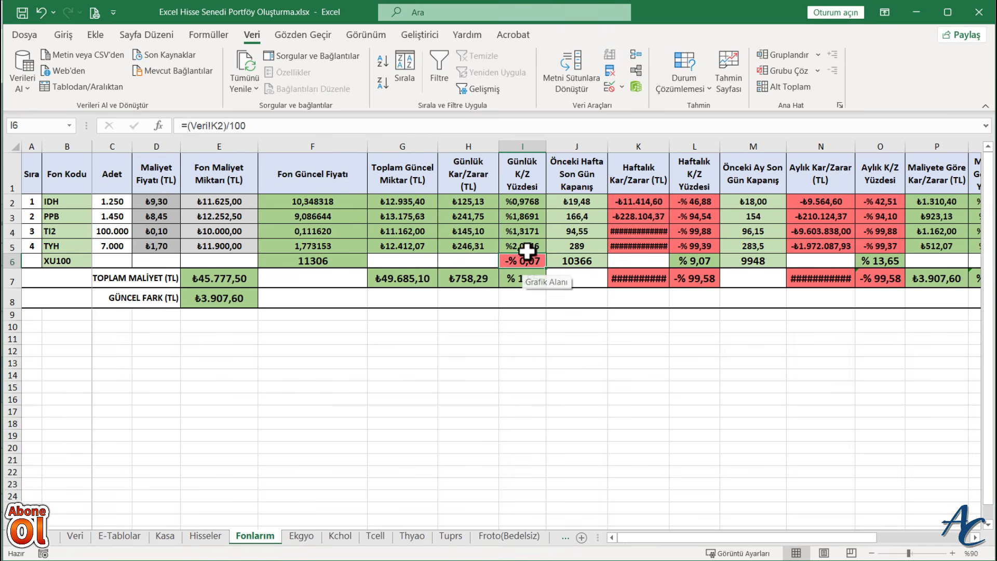
{"action": "left_click", "coordinate": [468, 201]}
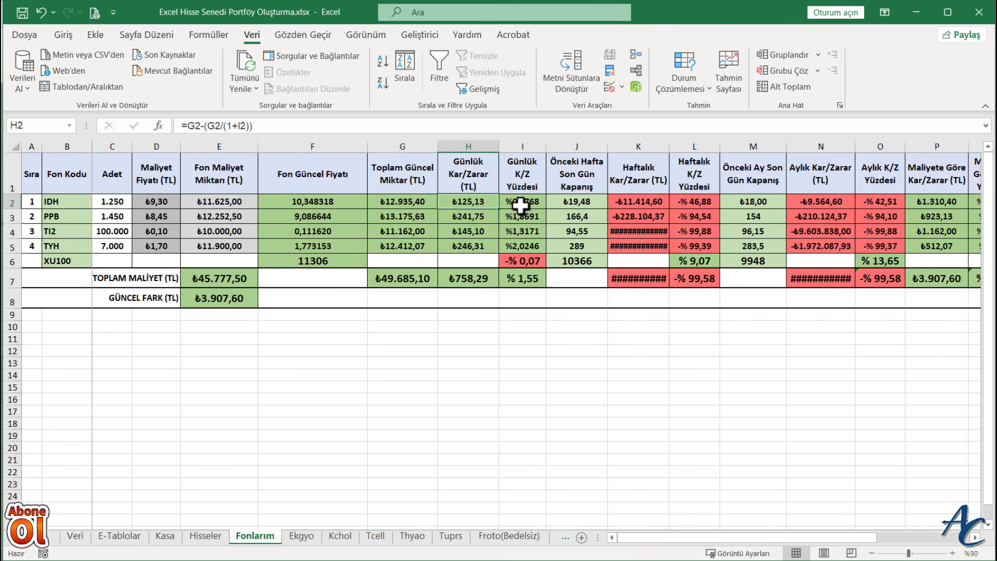
{"action": "left_click", "coordinate": [467, 283]}
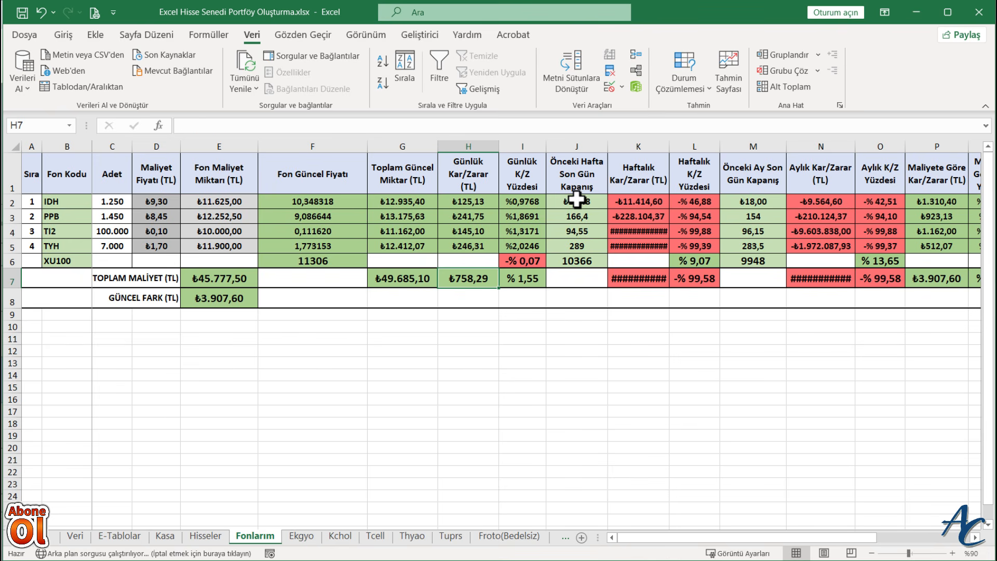
- Clear the funds' Önceki Hafta Son Gün Kapanış values in J2:J5
{"action": "left_click_drag", "start_coordinate": [577, 199], "coordinate": [576, 251]}
{"action": "key", "text": "Delete"}
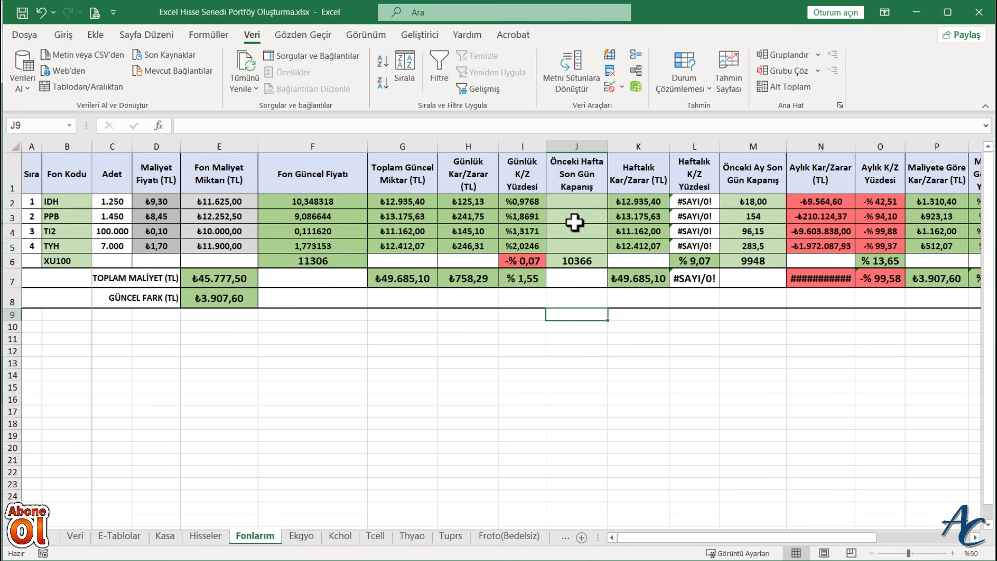
{"action": "left_click", "coordinate": [573, 202]}
{"action": "left_click", "coordinate": [303, 420]}
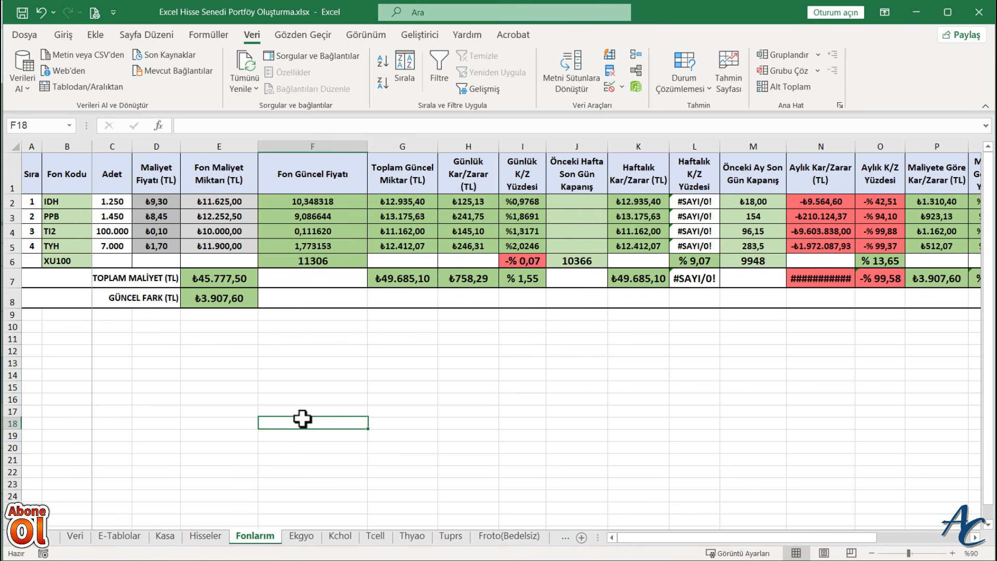
- Switch to the TEFAS Fon Detaylı Analiz page in Chrome and run the analysis for the IDH fund
{"action": "left_click", "coordinate": [343, 560]}
{"action": "left_click", "coordinate": [309, 333]}
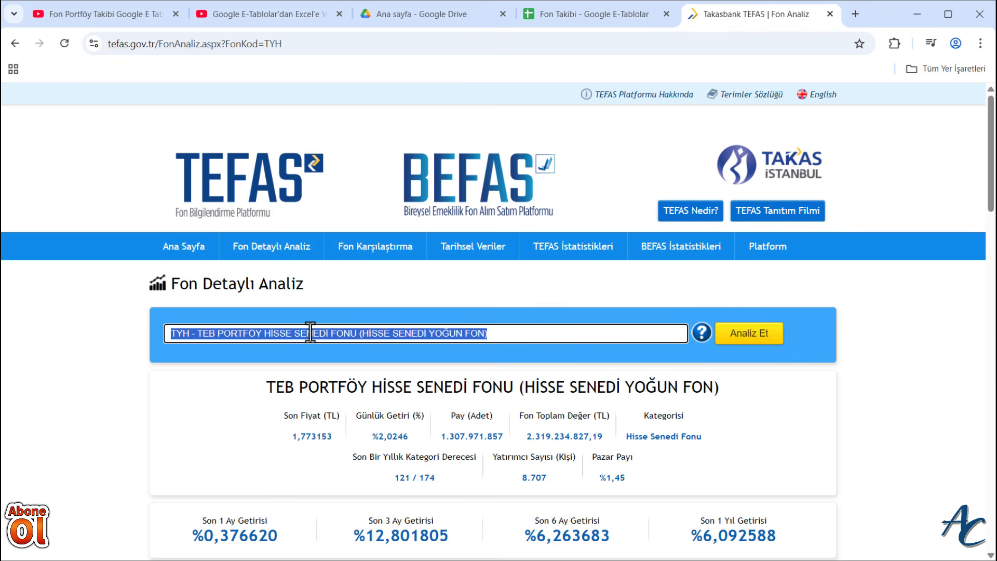
{"action": "type", "text": "IDH"}
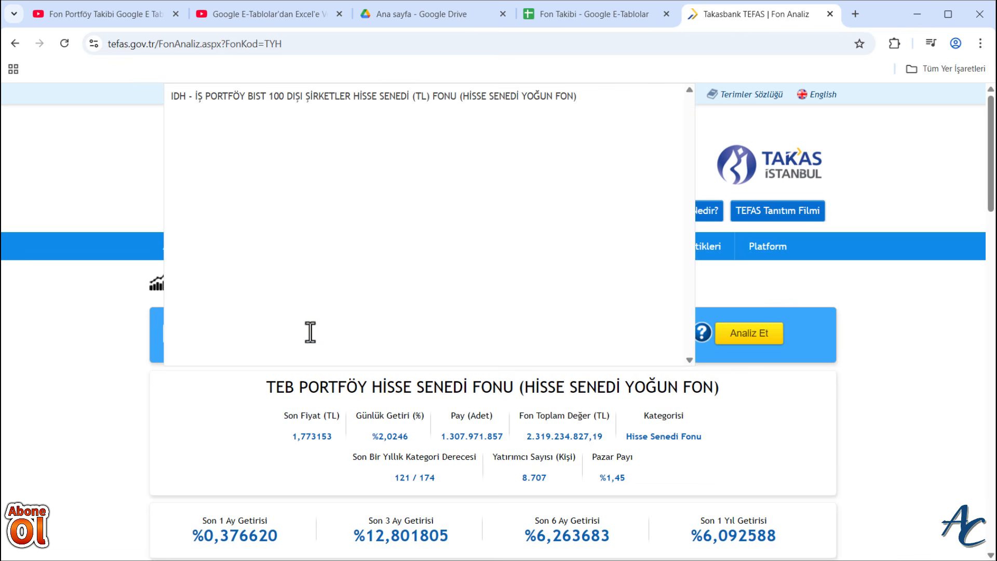
{"action": "left_click", "coordinate": [325, 96]}
{"action": "left_click", "coordinate": [747, 336]}
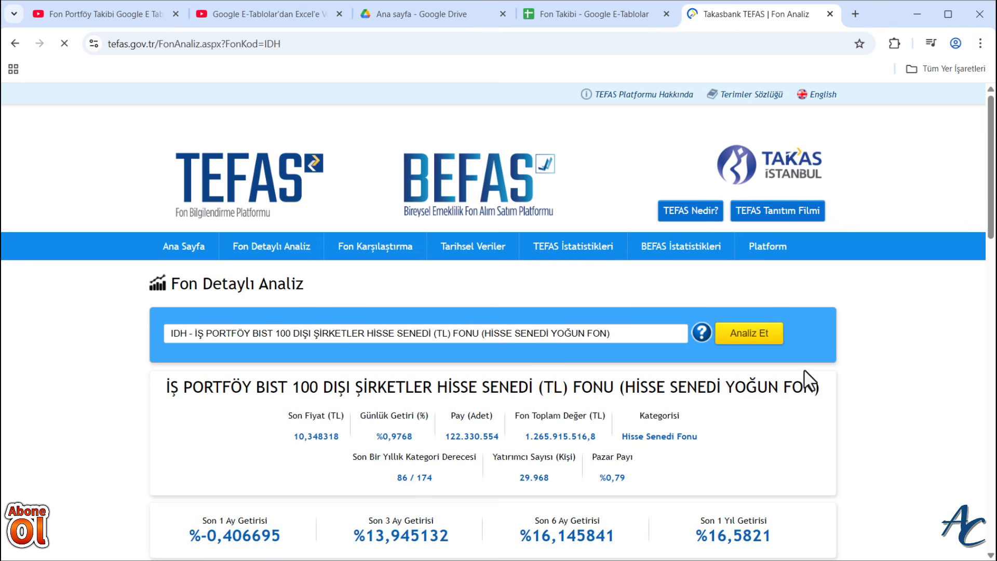
- Examine IDH's price chart against the calendar to find the previous week's last closing price
{"action": "scroll", "coordinate": [832, 381], "scroll_direction": "down", "scroll_amount": 10}
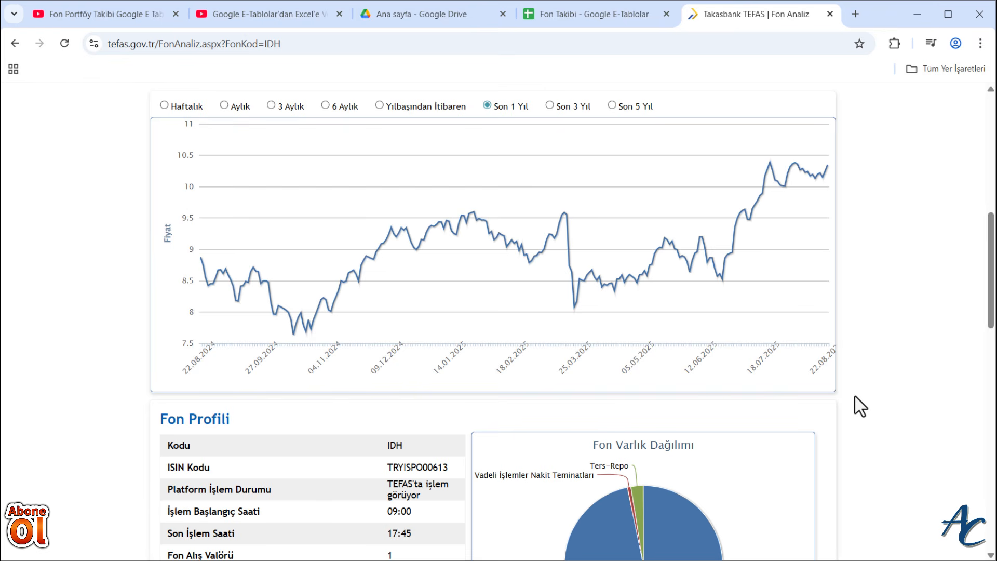
{"action": "key", "text": "super+n"}
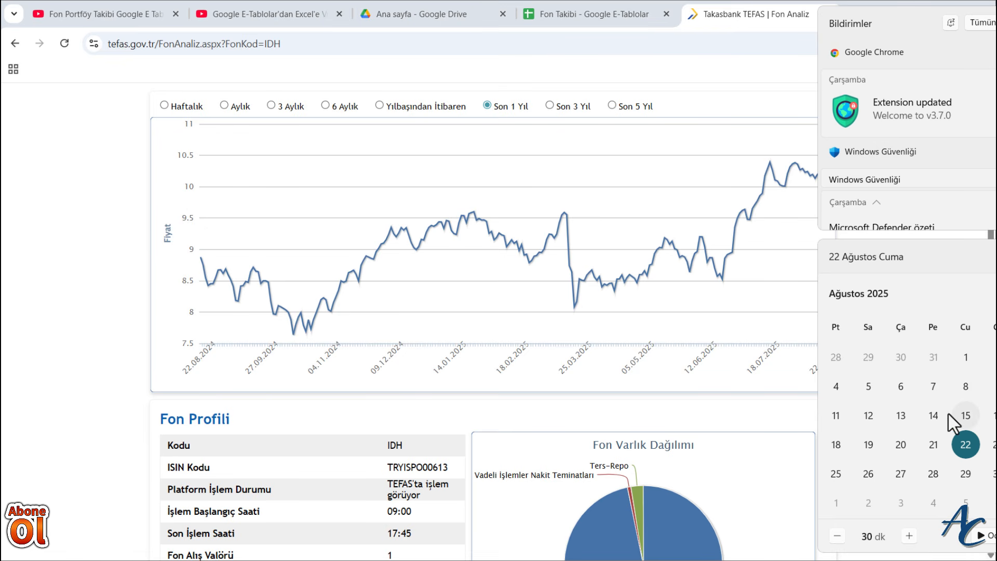
{"action": "left_click", "coordinate": [765, 282]}
{"action": "scroll", "coordinate": [801, 345], "scroll_direction": "up", "scroll_amount": 3}
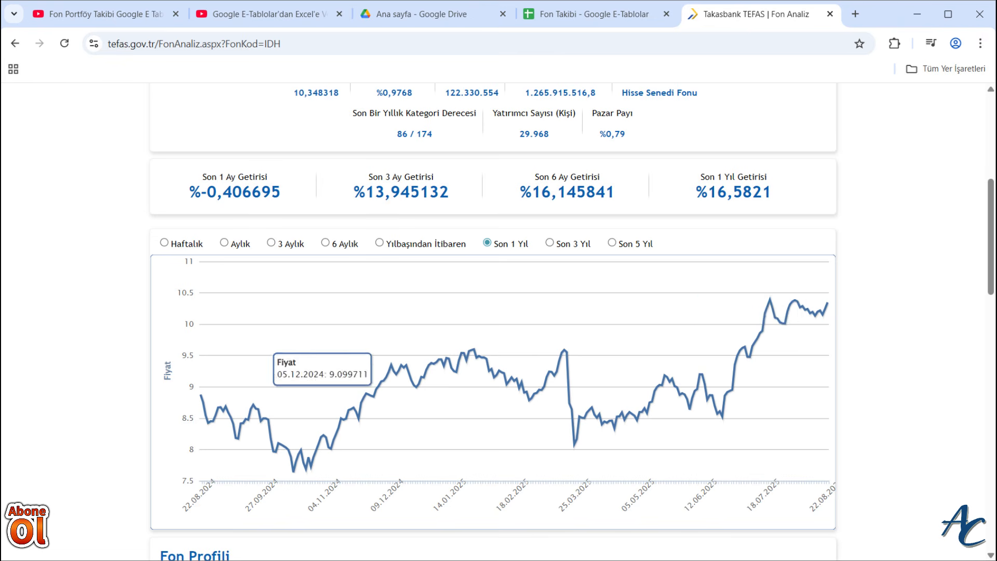
- Switch back to Excel and enter 10,13468 as IDH's Önceki Hafta Son Gün Kapanış in J2
{"action": "key", "text": "alt+Tab"}
{"action": "left_click", "coordinate": [568, 202]}
{"action": "type", "text": "10,13468"}
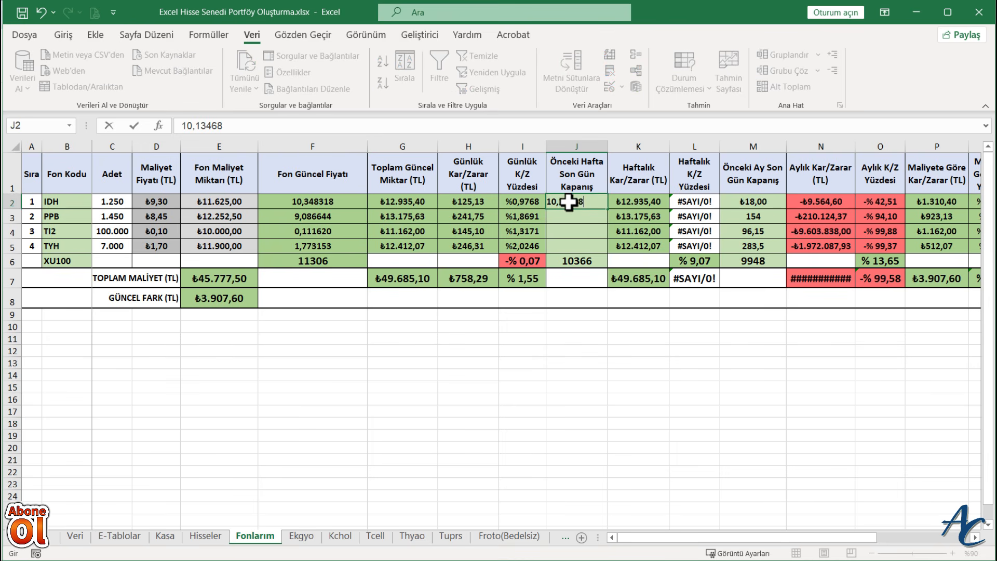
{"action": "key", "text": "Return"}
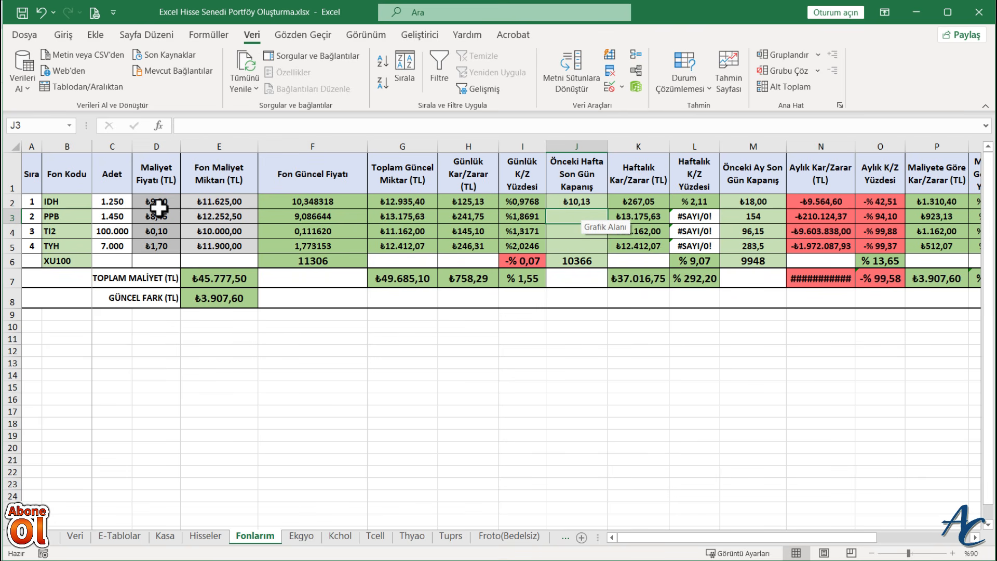
- Format IDH's Önceki Hafta Son Gün Kapanış in J2 as a number with five decimal places
{"action": "left_click", "coordinate": [578, 202]}
{"action": "key", "text": "ctrl+1"}
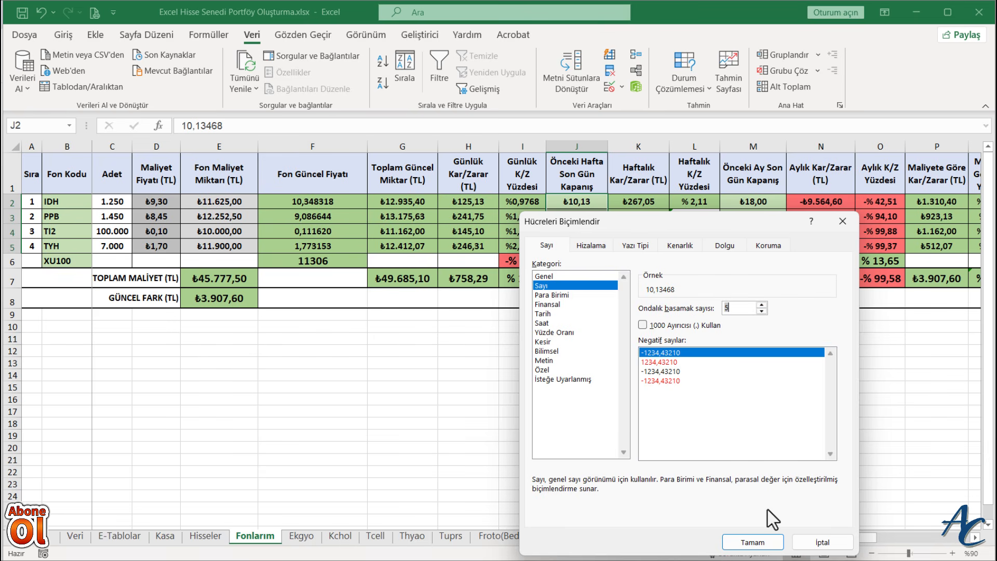
{"action": "left_click", "coordinate": [756, 542]}
{"action": "left_click", "coordinate": [638, 390]}
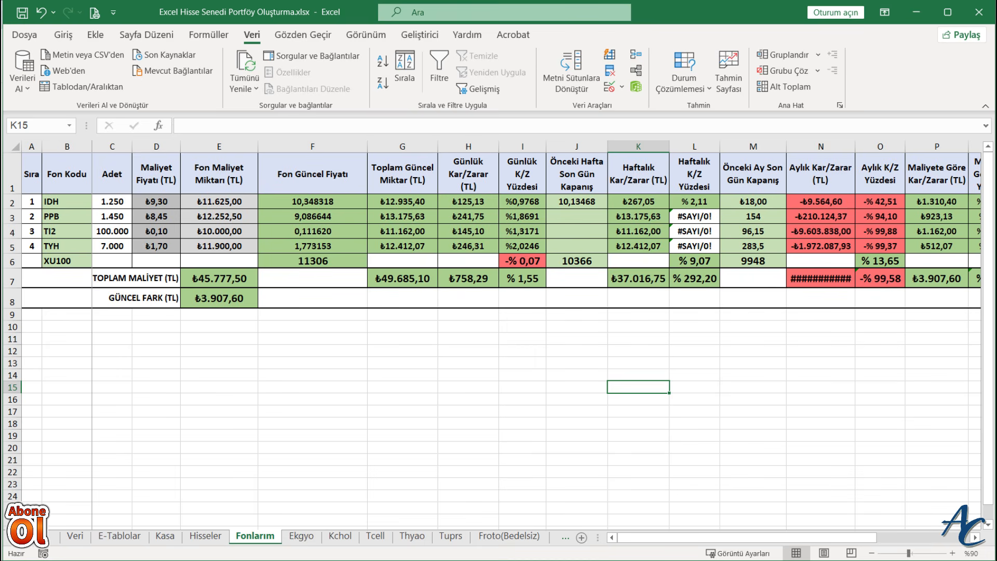
- Check IDH's previous month-end price on the TEFAS chart in Chrome, and enter 10,207598 in M2 in Excel
{"action": "key", "text": "alt+Tab"}
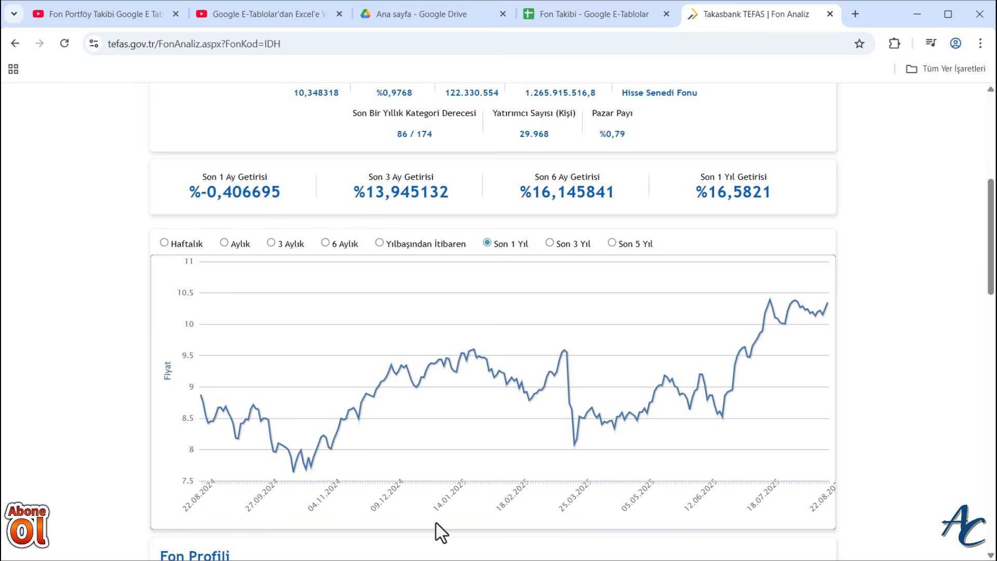
{"action": "key", "text": "alt+Tab"}
{"action": "left_click", "coordinate": [753, 202]}
{"action": "type", "text": "10,207598"}
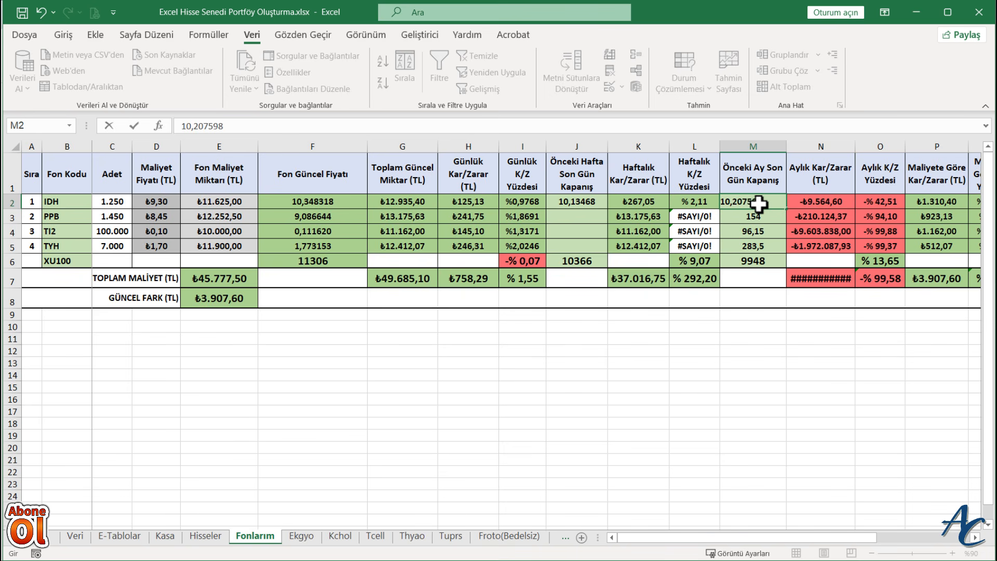
- Format the funds' Önceki Ay Son Gün Kapanış cells M2:M5 as numbers with six decimal places
{"action": "left_click_drag", "start_coordinate": [758, 204], "coordinate": [754, 243]}
{"action": "right_click", "coordinate": [754, 243]}
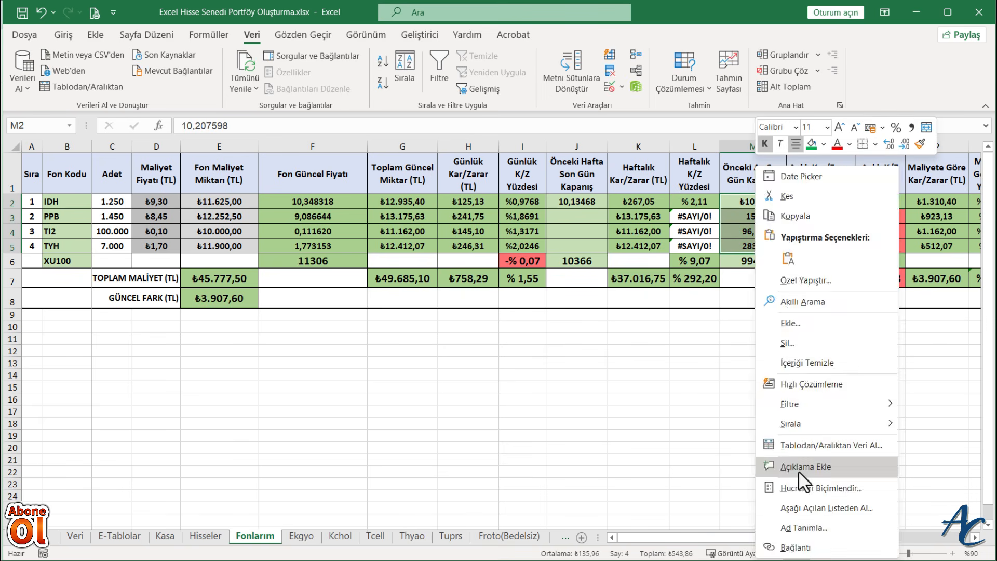
{"action": "left_click", "coordinate": [810, 488]}
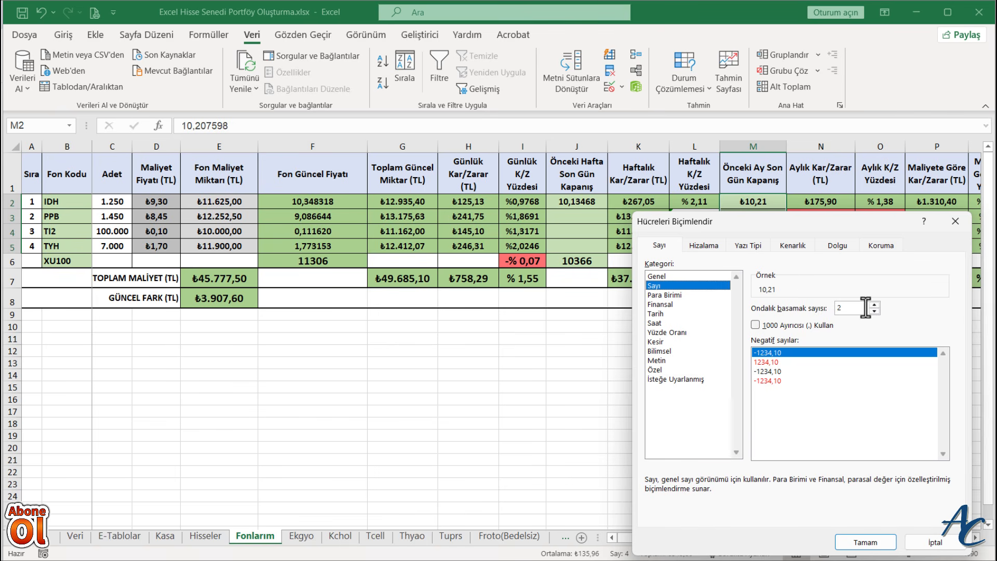
{"action": "left_click", "coordinate": [875, 306]}
{"action": "left_click", "coordinate": [875, 306]}
{"action": "left_click", "coordinate": [875, 305]}
{"action": "left_click", "coordinate": [875, 305]}
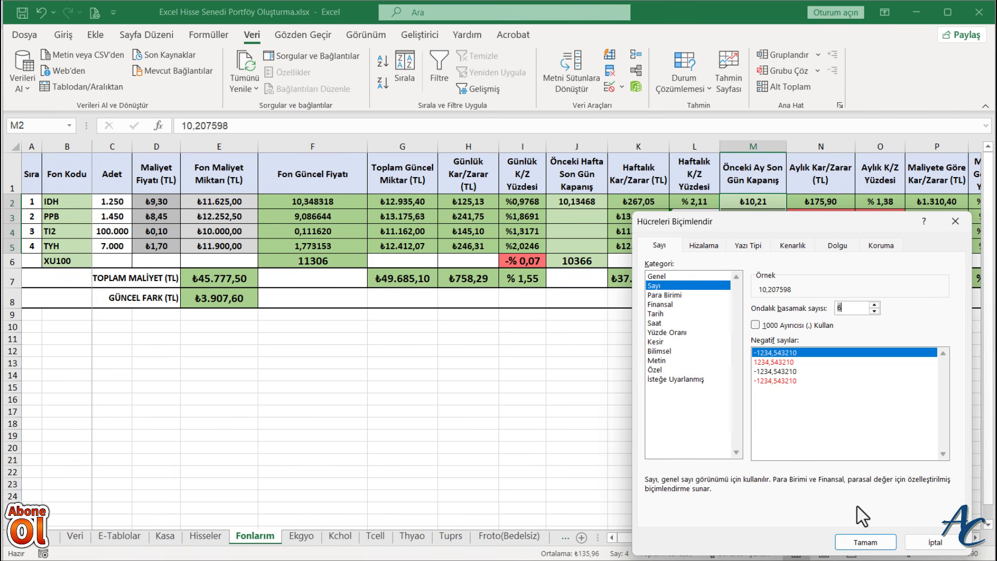
{"action": "left_click", "coordinate": [866, 543]}
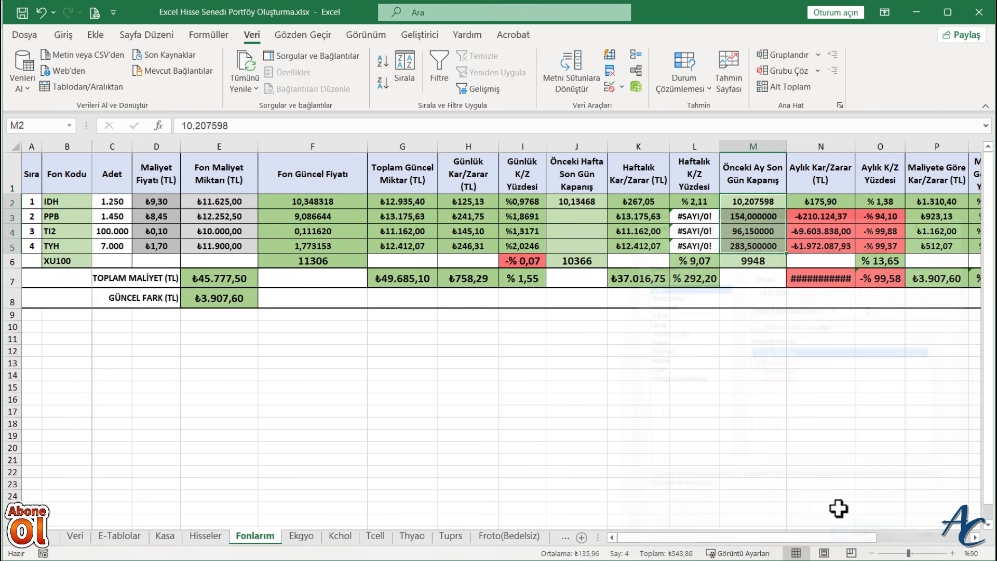
{"action": "left_click", "coordinate": [759, 420]}
- Clear the Önceki Ay Son Gün Kapanış values of PPB, TI2 and TYH in M3:M5, and select J3
{"action": "left_click_drag", "start_coordinate": [748, 216], "coordinate": [747, 240]}
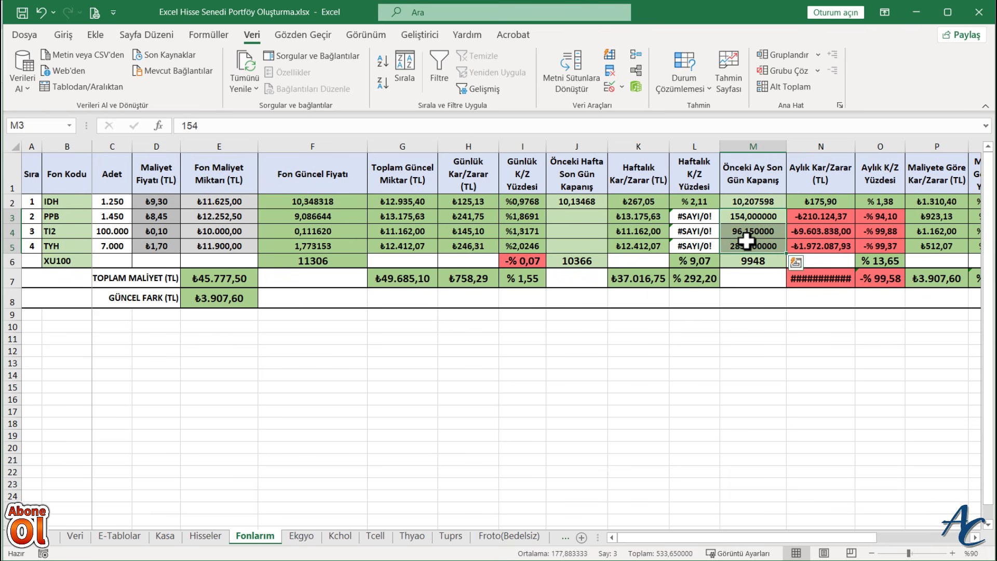
{"action": "key", "text": "Delete"}
{"action": "left_click", "coordinate": [566, 215]}
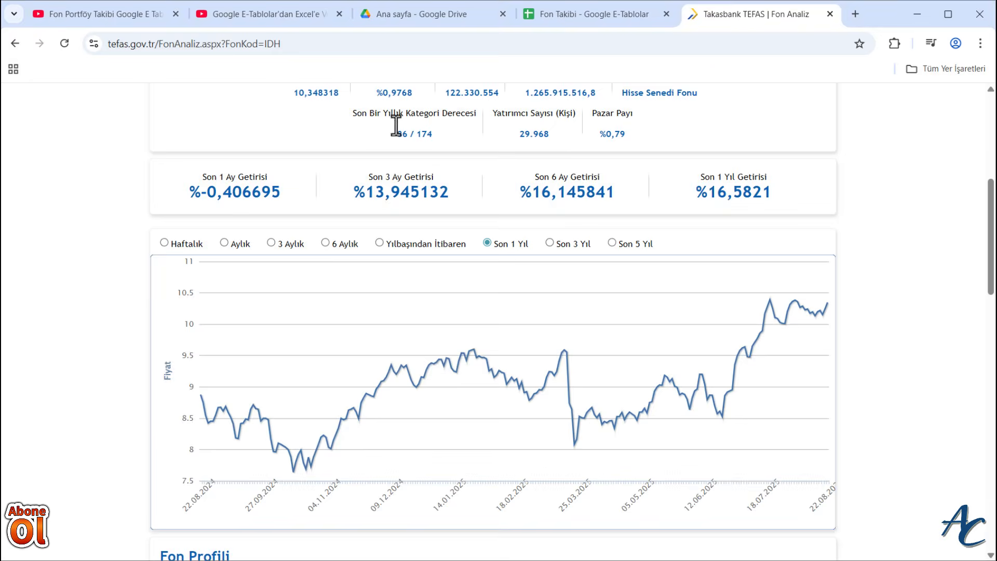
- Switch to the TEFAS page in Chrome, run the analysis for the PPB fund and show its price chart
{"action": "scroll", "coordinate": [306, 325], "scroll_direction": "up", "scroll_amount": 7}
{"action": "left_click", "coordinate": [305, 333]}
{"action": "type", "text": "PPB"}
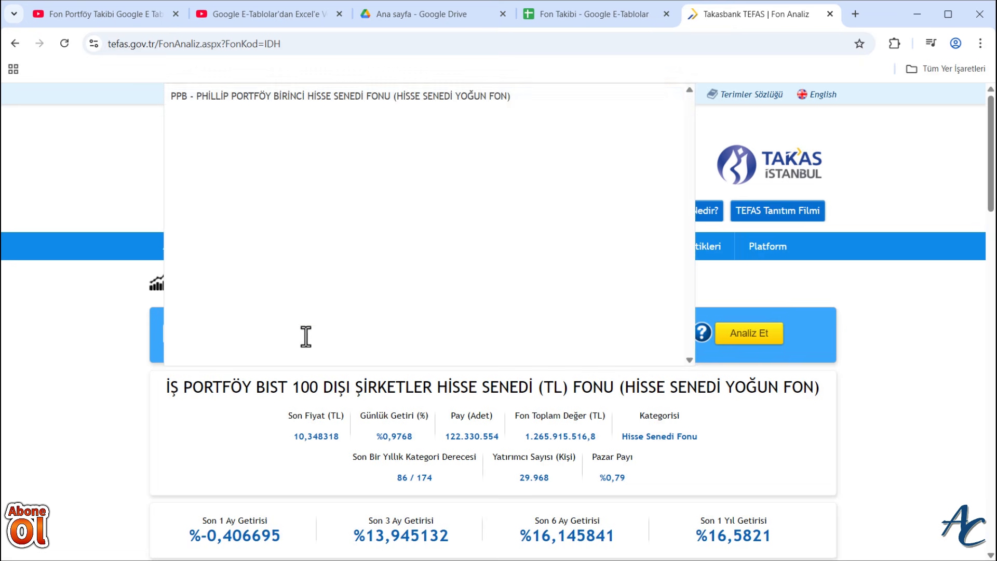
{"action": "left_click", "coordinate": [301, 97]}
{"action": "left_click", "coordinate": [749, 335]}
{"action": "scroll", "coordinate": [797, 400], "scroll_direction": "down", "scroll_amount": 6}
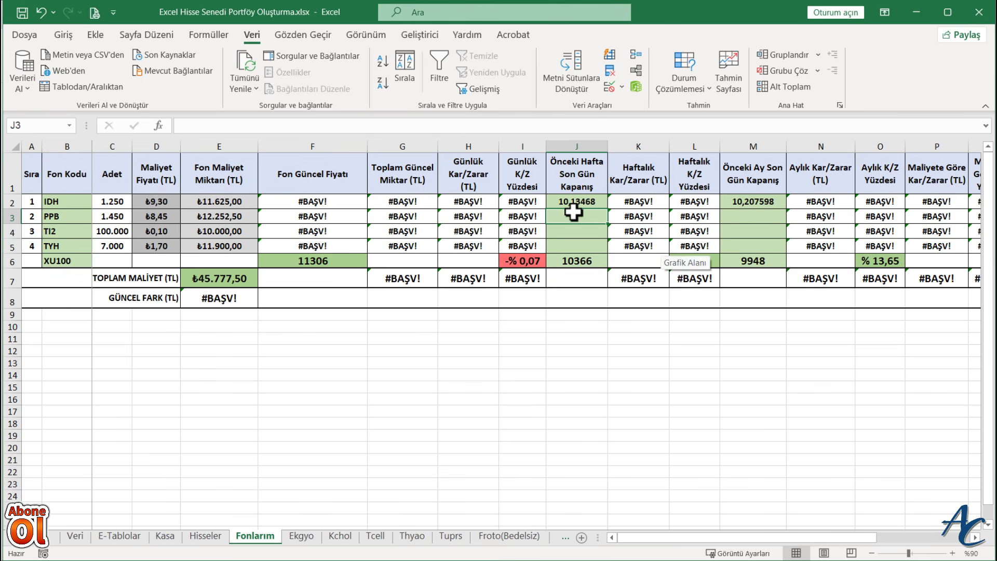
- Switch back to Excel and enter 9,086644 as PPB's Önceki Hafta Son Gün Kapanış in J3
{"action": "type", "text": "9,0866"}
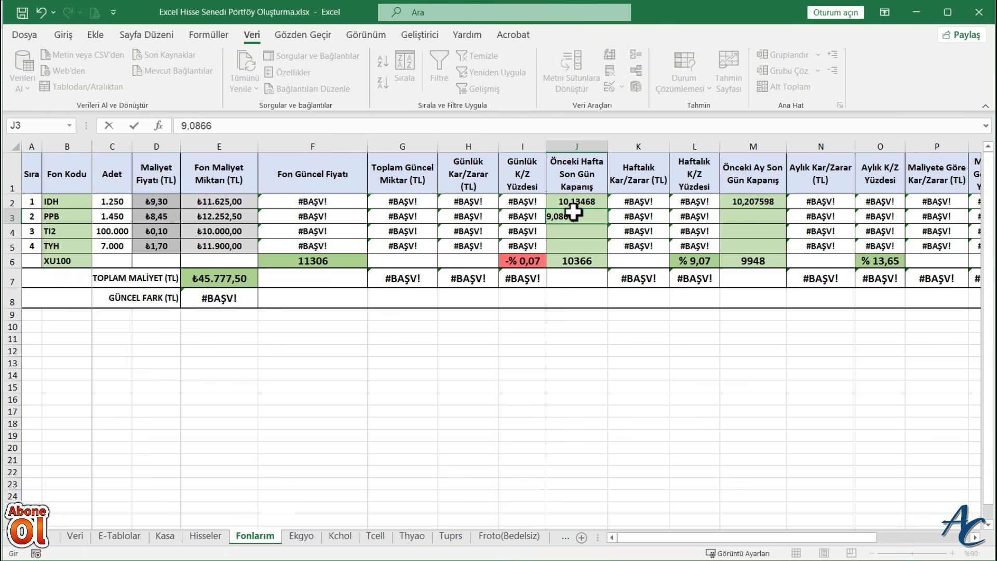
{"action": "type", "text": "14"}
{"action": "key", "text": "Return"}
- Set the funds' Önceki Hafta Son Gün Kapanış cells J2:J5 to six decimal places
{"action": "left_click_drag", "start_coordinate": [579, 201], "coordinate": [583, 247]}
{"action": "right_click", "coordinate": [585, 254]}
{"action": "left_click", "coordinate": [686, 489]}
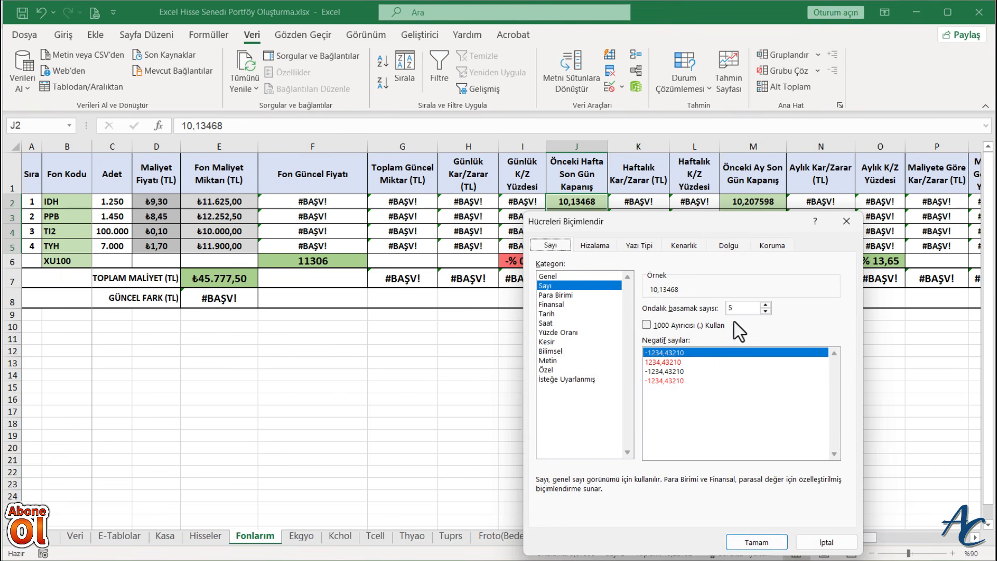
{"action": "left_click", "coordinate": [766, 305]}
{"action": "left_click", "coordinate": [756, 542]}
{"action": "left_click", "coordinate": [628, 387]}
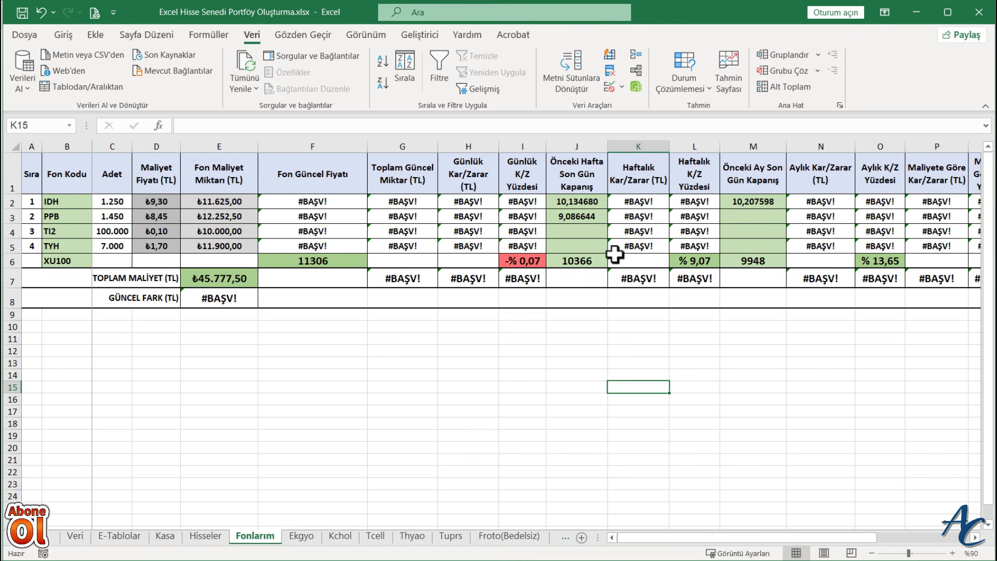
- Enter 8,711881 as PPB's Önceki Ay Son Gün Kapanış in M3
{"action": "left_click", "coordinate": [739, 216]}
{"action": "type", "text": "8,71188"}
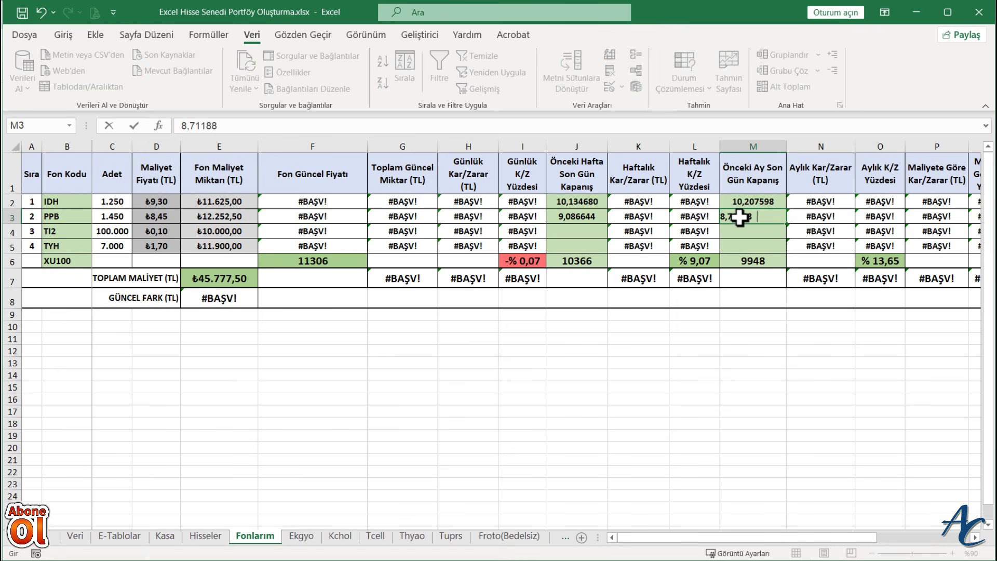
{"action": "type", "text": "1"}
{"action": "key", "text": "Return"}
- Switch to the TEFAS page in Chrome, run the analysis for the TI2 fund and show its price chart
{"action": "key", "text": "alt+Tab"}
{"action": "scroll", "coordinate": [408, 292], "scroll_direction": "up", "scroll_amount": 6}
{"action": "left_click", "coordinate": [362, 328]}
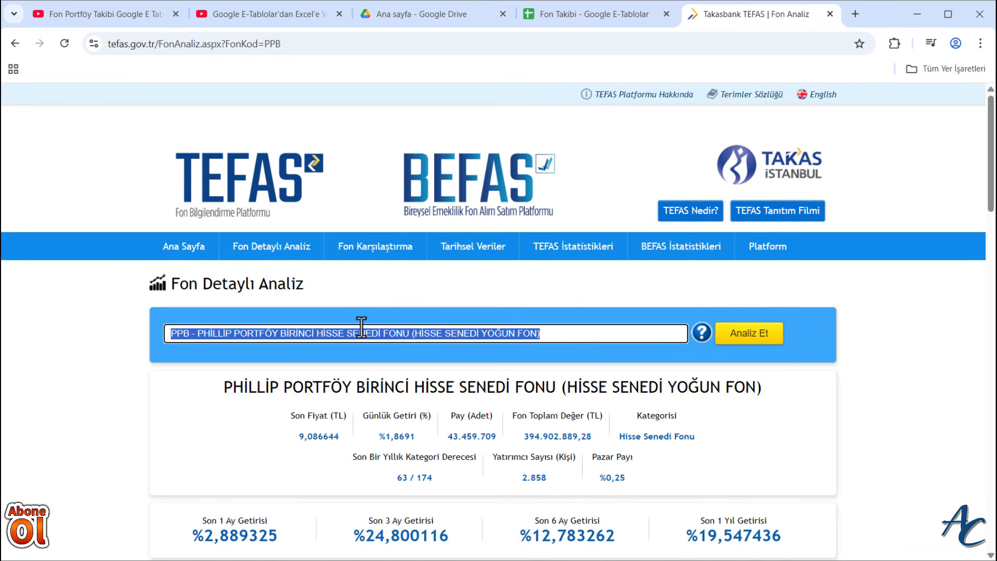
{"action": "type", "text": "TI2"}
{"action": "left_click", "coordinate": [311, 98]}
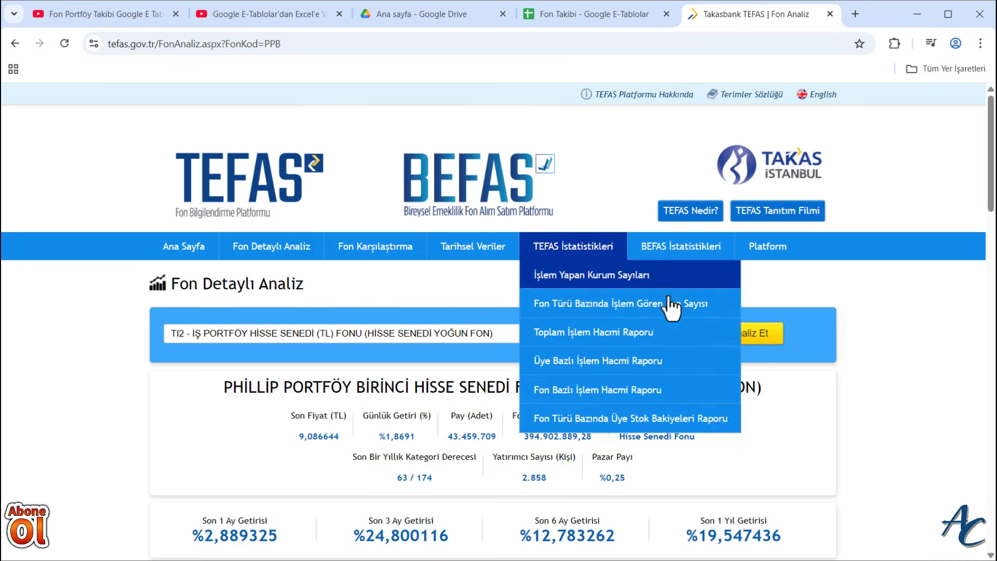
{"action": "left_click", "coordinate": [751, 338]}
{"action": "scroll", "coordinate": [753, 364], "scroll_direction": "down", "scroll_amount": 5}
{"action": "scroll", "coordinate": [754, 367], "scroll_direction": "down", "scroll_amount": 2}
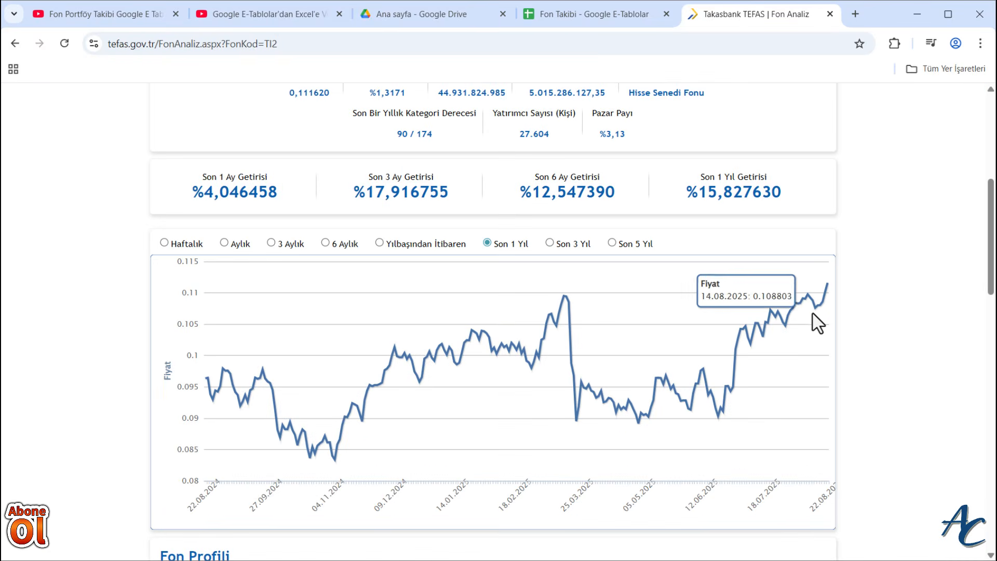
- Switch back to Excel and enter 0,111620 as TI2's Önceki Hafta Son Gün Kapanış in J4
{"action": "key", "text": "alt+Tab"}
{"action": "type", "text": "0,1"}
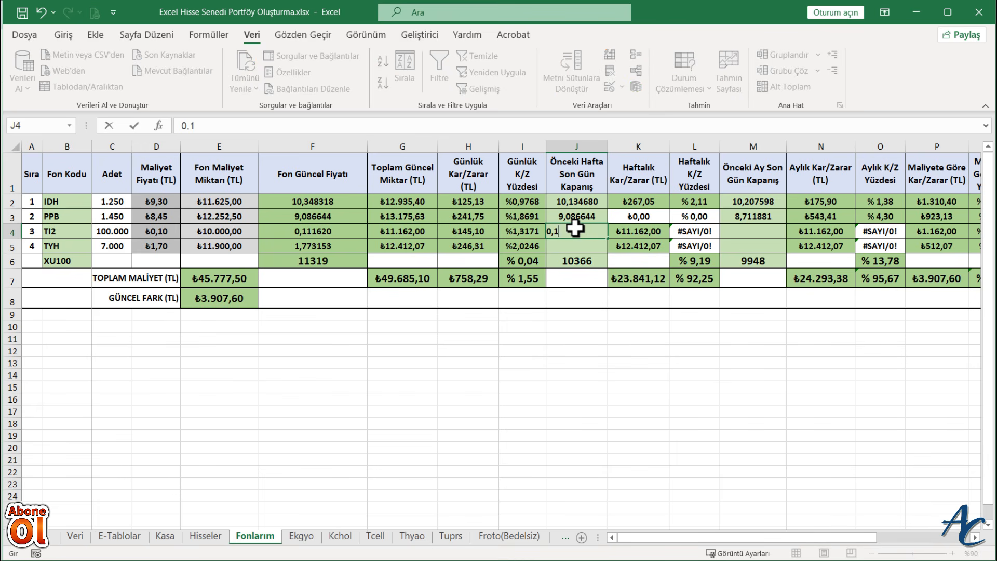
{"action": "key", "text": "Return"}
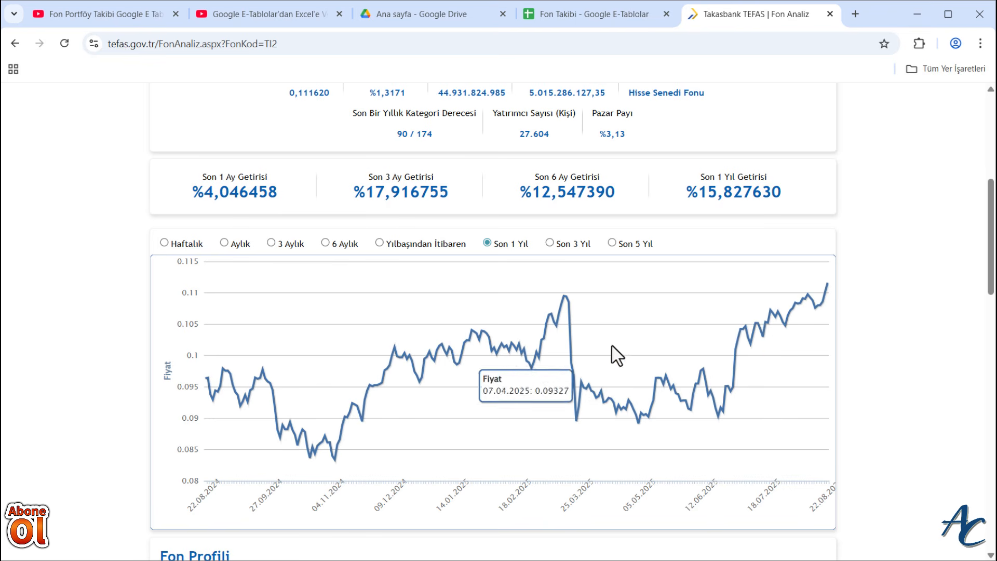
- Look up TI2's 31.07.2025 price on the TEFAS chart in Chrome, and enter 0,106376 in M4 in Excel
{"action": "key", "text": "alt+Tab"}
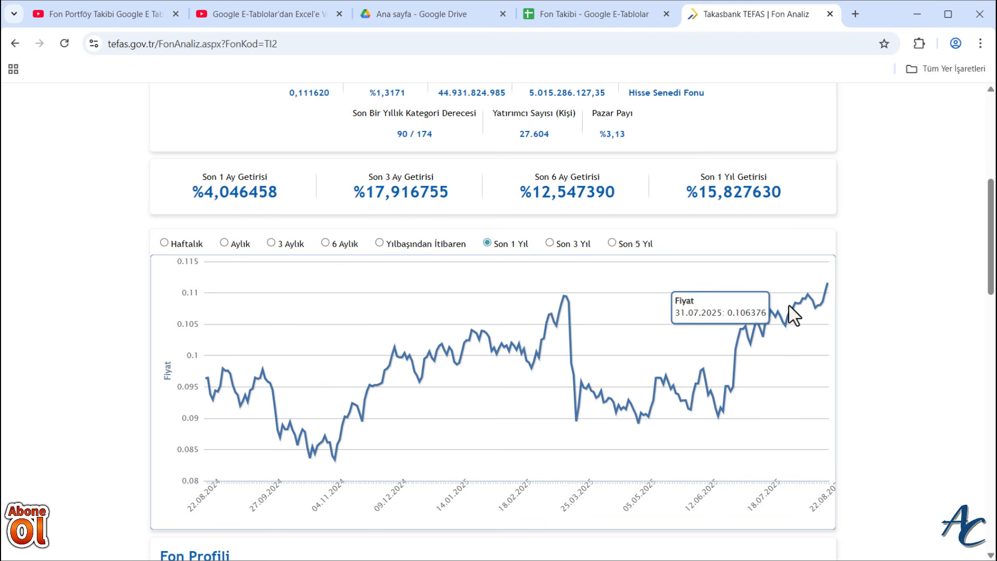
{"action": "key", "text": "alt+Tab"}
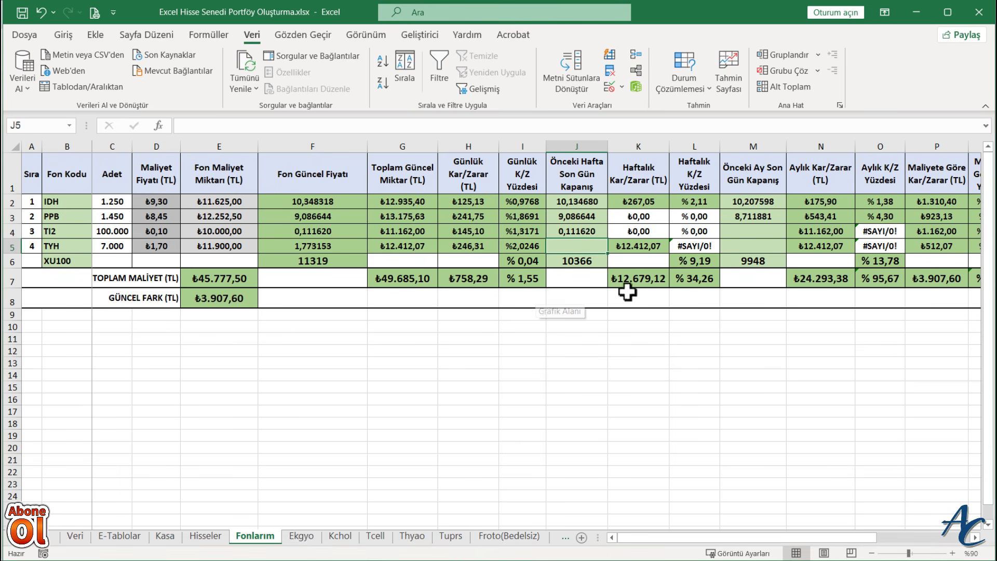
{"action": "left_click", "coordinate": [764, 230]}
{"action": "type", "text": "0,10637"}
{"action": "key", "text": "Return"}
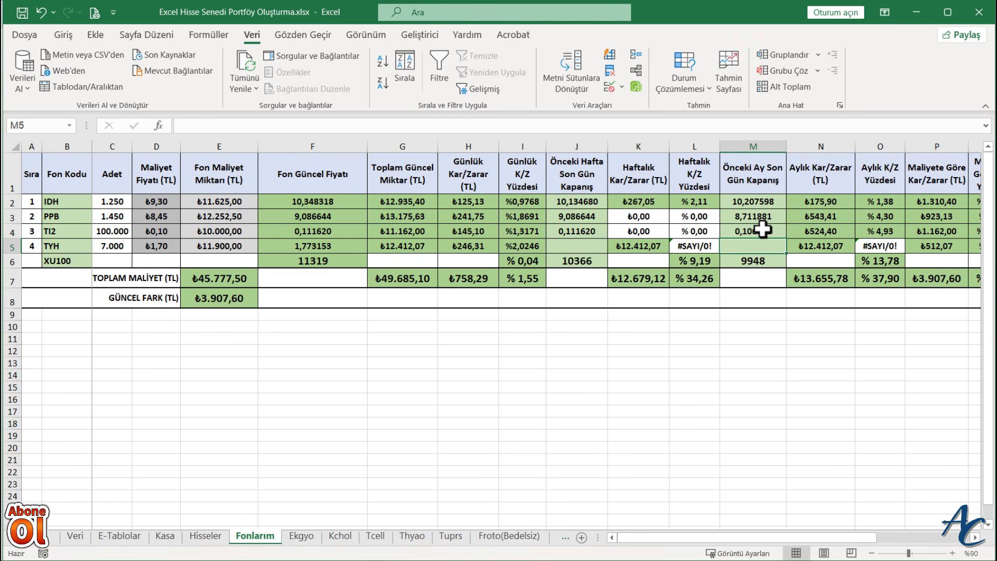
- Switch to the TEFAS page in Chrome, run the analysis for the TYH fund and show its price chart
{"action": "key", "text": "alt+Tab"}
{"action": "scroll", "coordinate": [446, 179], "scroll_direction": "up", "scroll_amount": 10}
{"action": "left_click", "coordinate": [314, 340]}
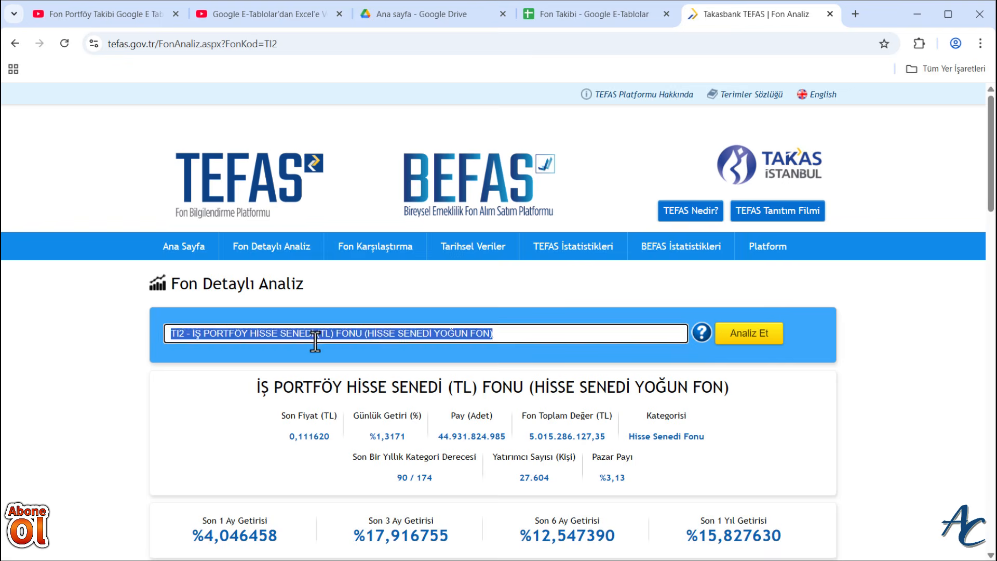
{"action": "type", "text": "TY"}
{"action": "left_click", "coordinate": [332, 97]}
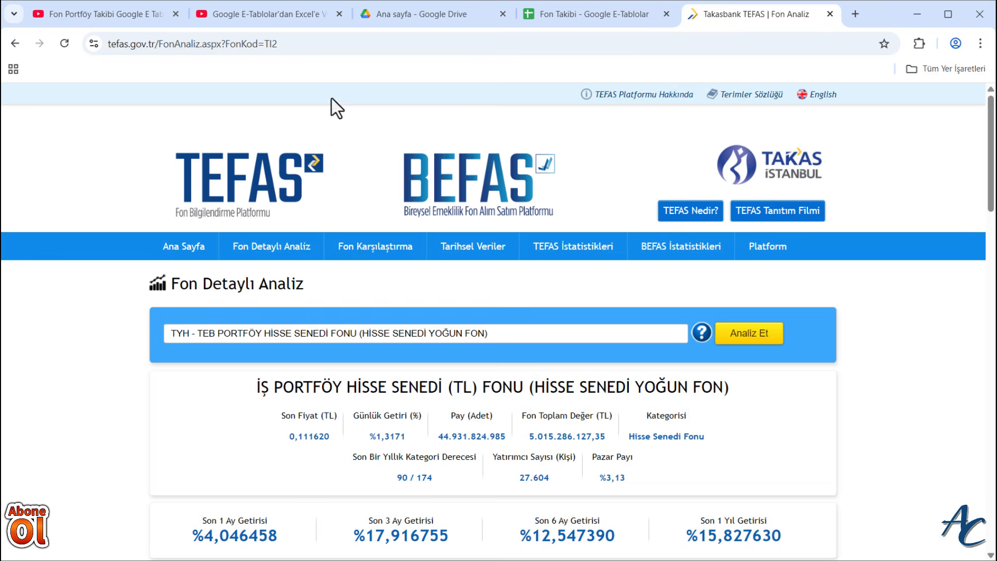
{"action": "left_click", "coordinate": [761, 337]}
{"action": "scroll", "coordinate": [790, 405], "scroll_direction": "down", "scroll_amount": 5}
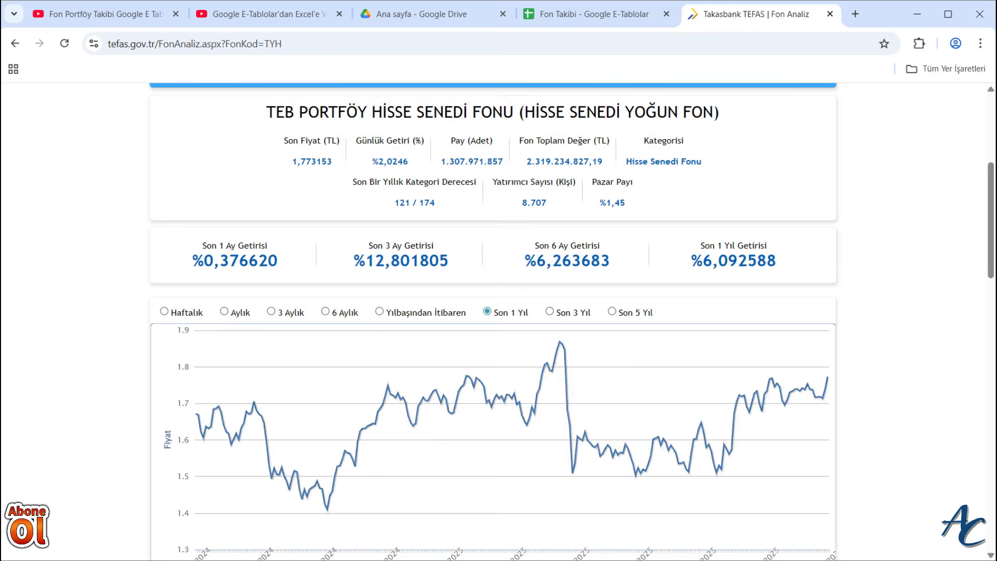
- Switch back to Excel and enter 1,773153 as TYH's Önceki Hafta Son Gün Kapanış in J5
{"action": "key", "text": "alt+Tab"}
{"action": "left_click", "coordinate": [423, 245]}
{"action": "type", "text": "1,773153"}
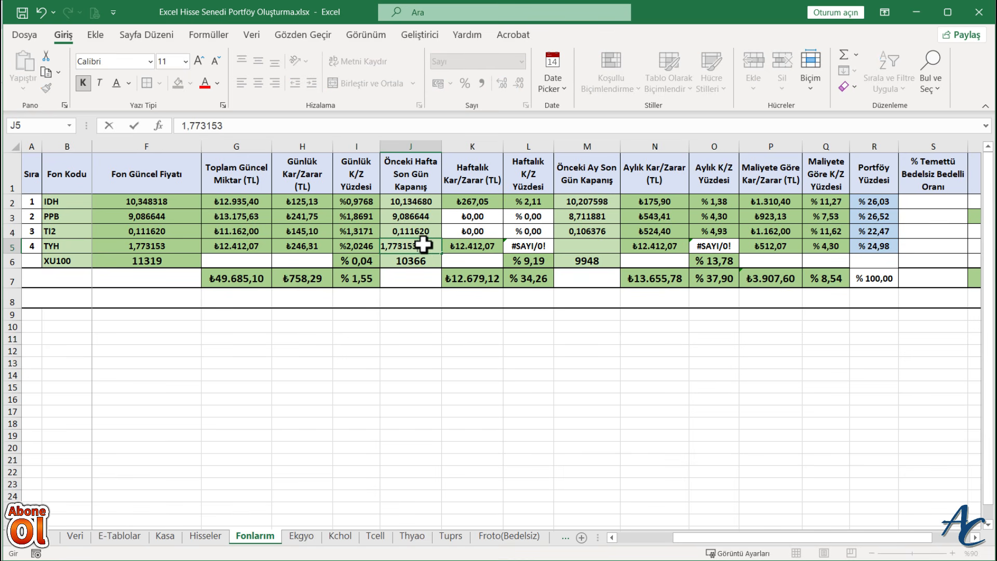
{"action": "key", "text": "Return"}
- Check TYH's previous month-end price on the TEFAS chart in Chrome, and enter 1,709242 in M5 in Excel
{"action": "left_click_drag", "start_coordinate": [687, 538], "coordinate": [626, 542]}
{"action": "key", "text": "alt+Tab"}
{"action": "key", "text": "alt+Tab"}
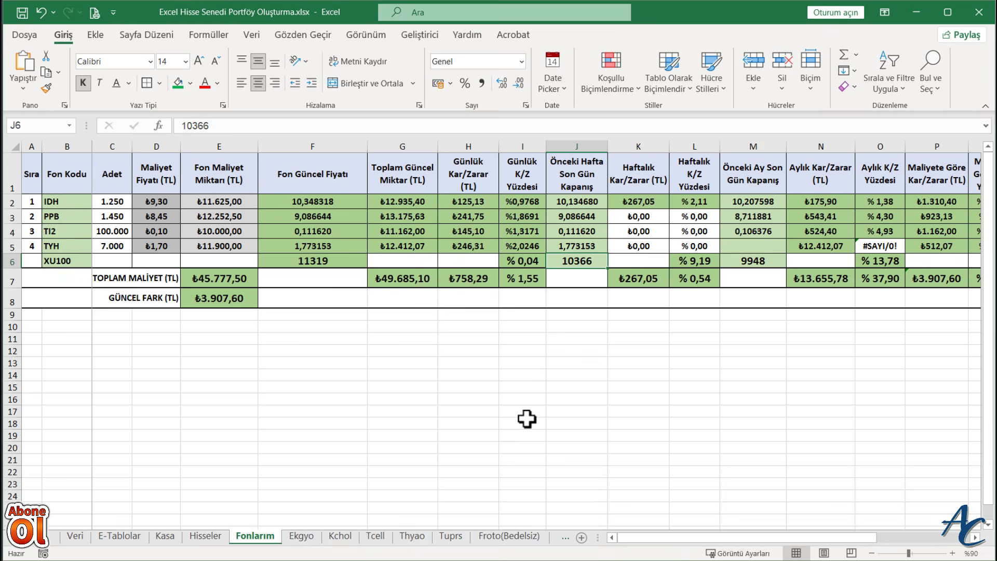
{"action": "left_click", "coordinate": [743, 245]}
{"action": "type", "text": "1,709242"}
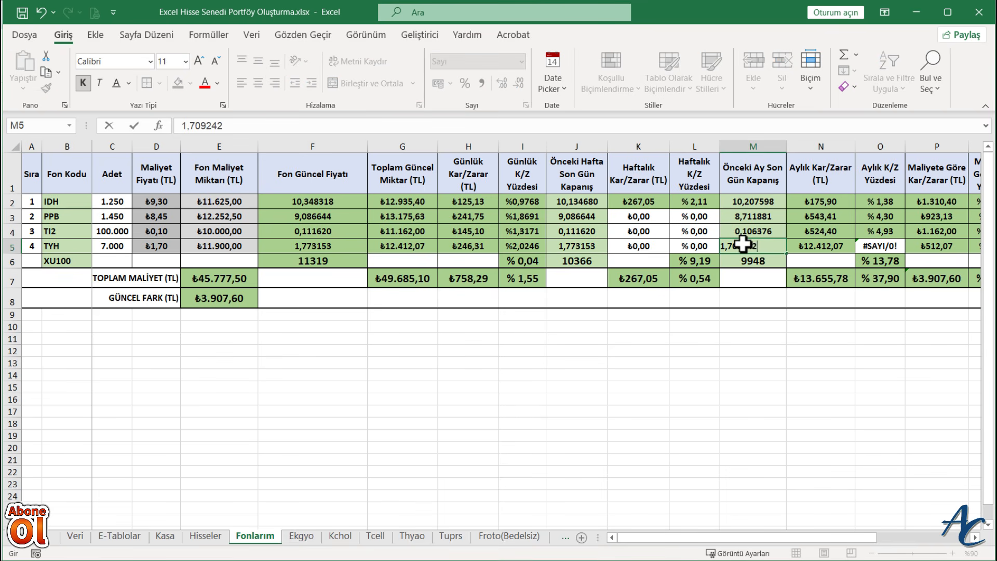
{"action": "key", "text": "Return"}
{"action": "left_click", "coordinate": [506, 407]}
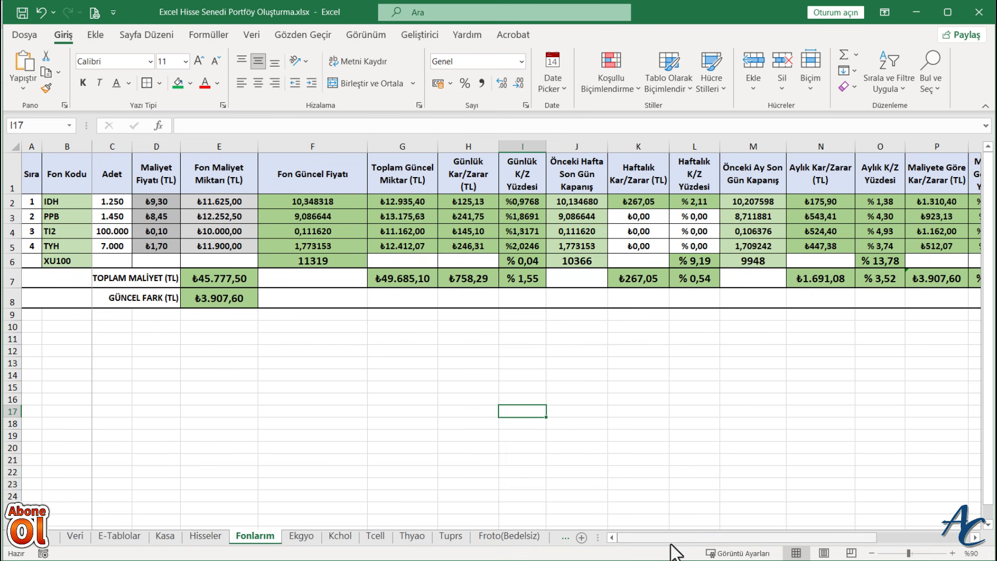
- Delete the % Temettü Bedelsiz Bedelli Oranı and Temettü columns, S and T, from the Fonlarım sheet
{"action": "left_click_drag", "start_coordinate": [675, 538], "coordinate": [761, 538]}
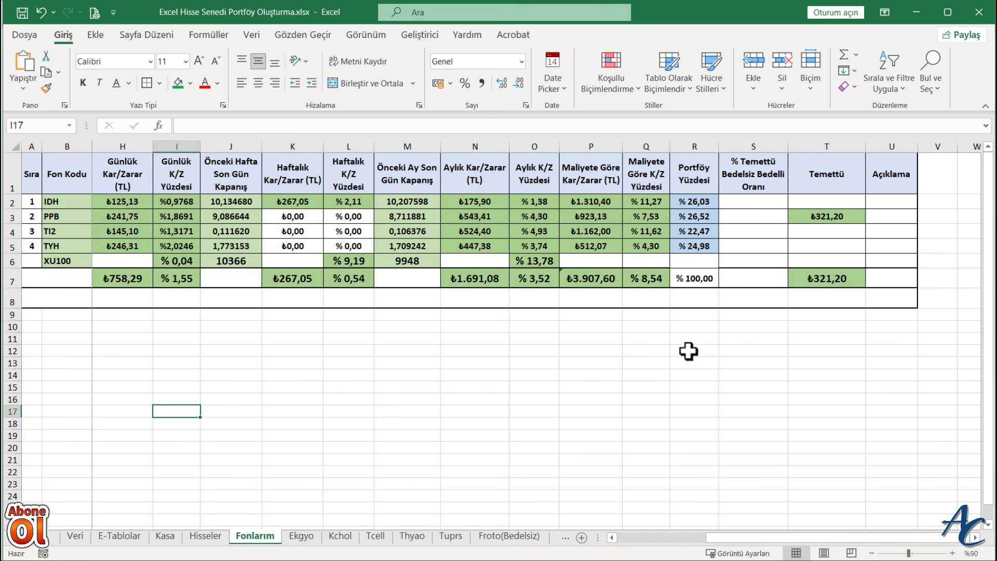
{"action": "left_click_drag", "start_coordinate": [751, 147], "coordinate": [819, 149]}
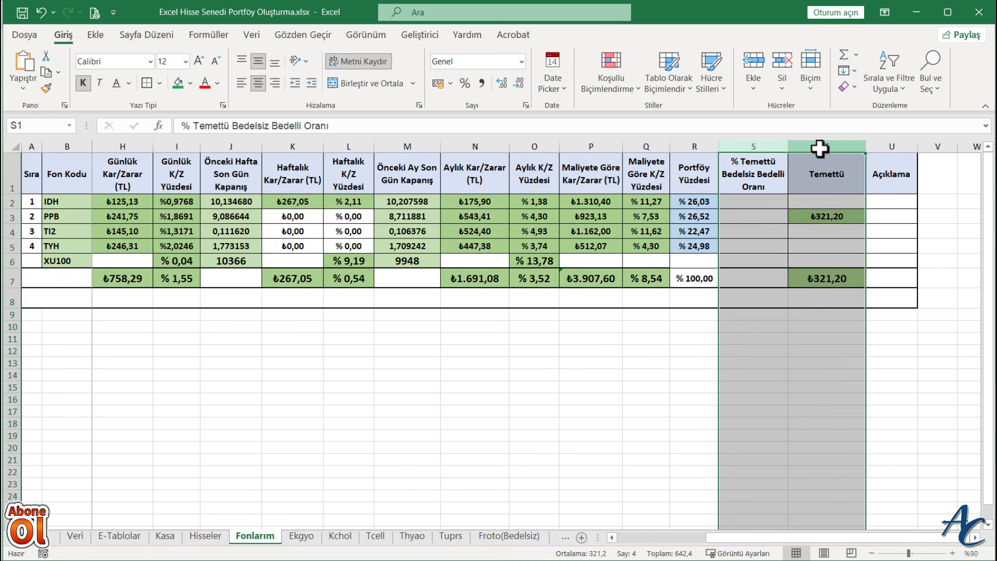
{"action": "right_click", "coordinate": [819, 149]}
{"action": "left_click", "coordinate": [857, 287]}
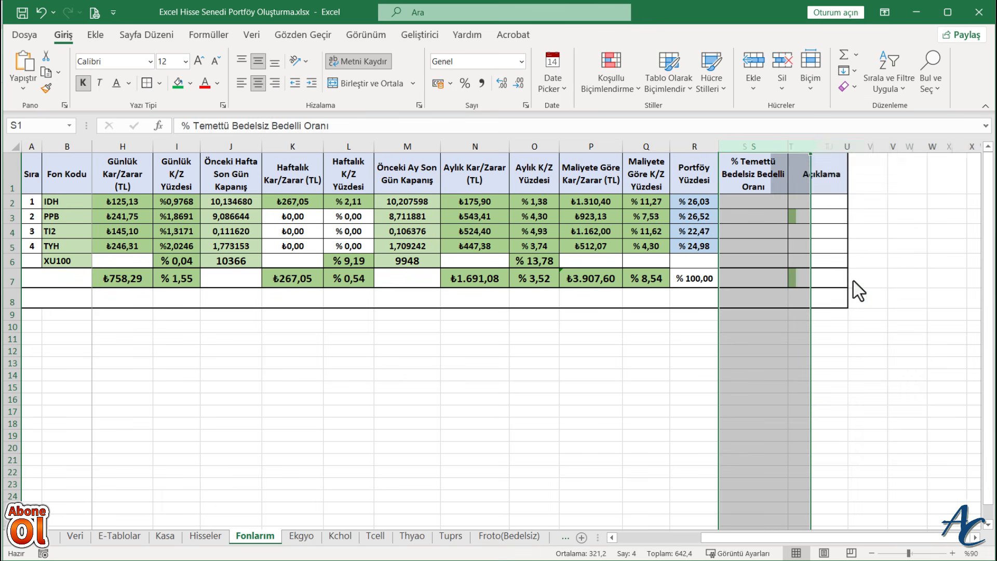
{"action": "left_click", "coordinate": [727, 371]}
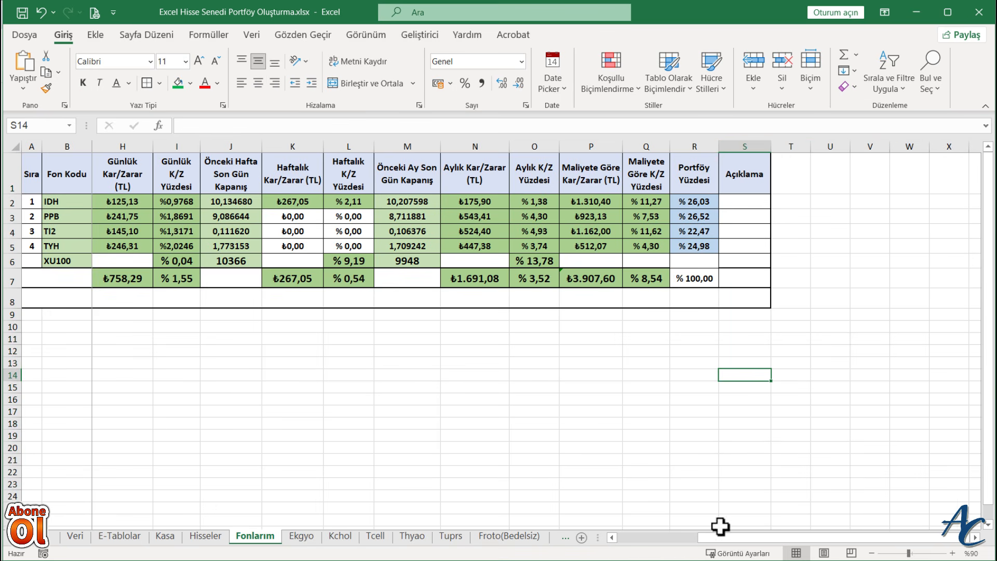
- Apply thick outside borders to the totals row, A7:S7, on the Fonlarım sheet
{"action": "left_click_drag", "start_coordinate": [721, 540], "coordinate": [715, 540]}
{"action": "left_click_drag", "start_coordinate": [749, 279], "coordinate": [17, 278]}
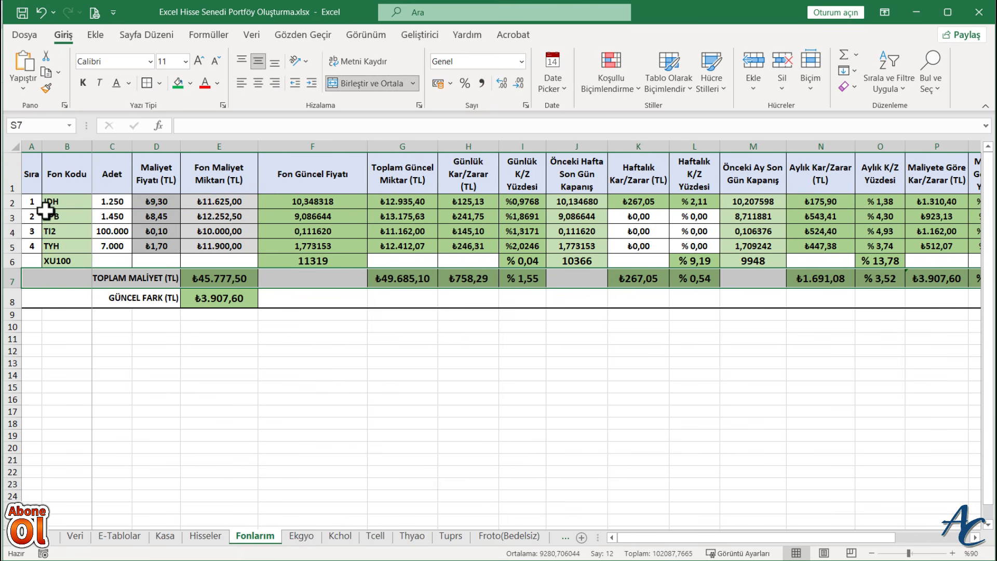
{"action": "left_click", "coordinate": [159, 83]}
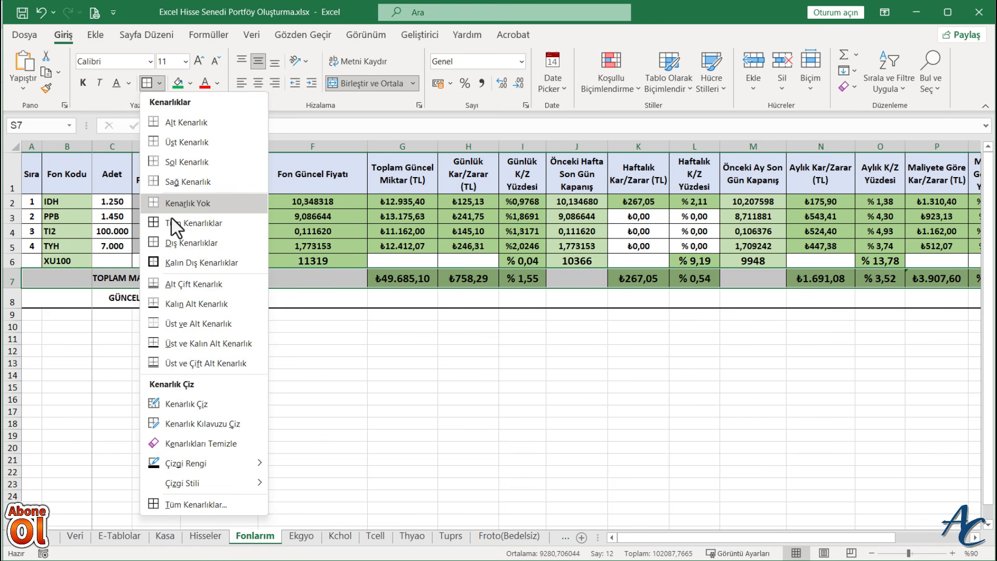
{"action": "left_click", "coordinate": [178, 260]}
{"action": "left_click", "coordinate": [387, 386]}
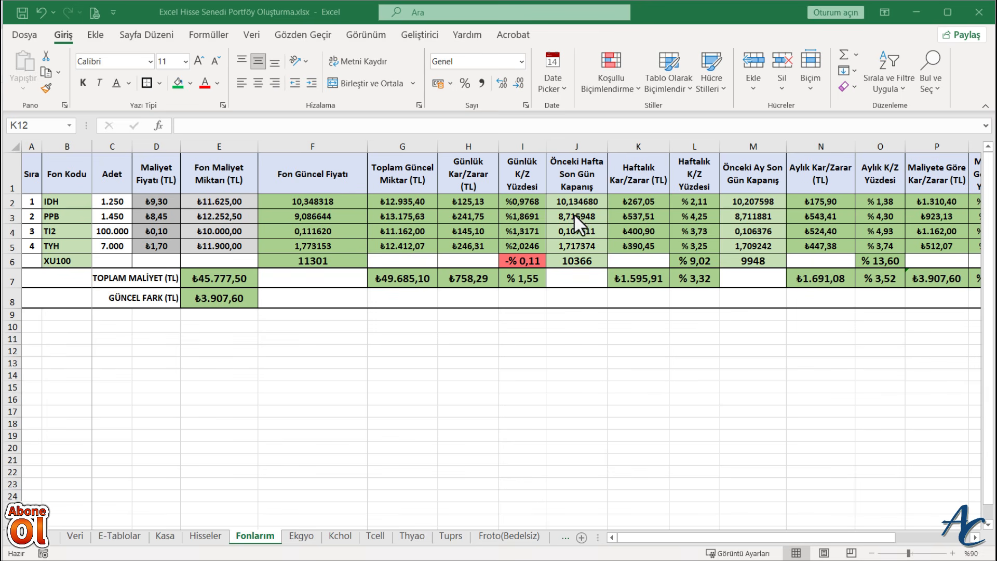
- Review the Önceki Hafta Son Gün Kapanış values of PPB, TI2 and TYH in J3:J5
{"action": "left_click_drag", "start_coordinate": [575, 214], "coordinate": [576, 246]}
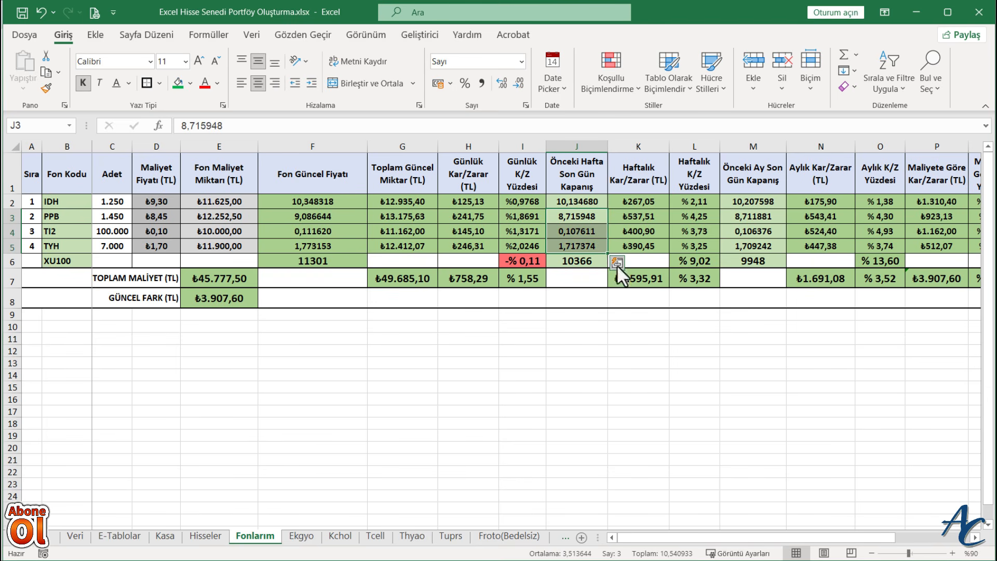
{"action": "left_click", "coordinate": [678, 377]}
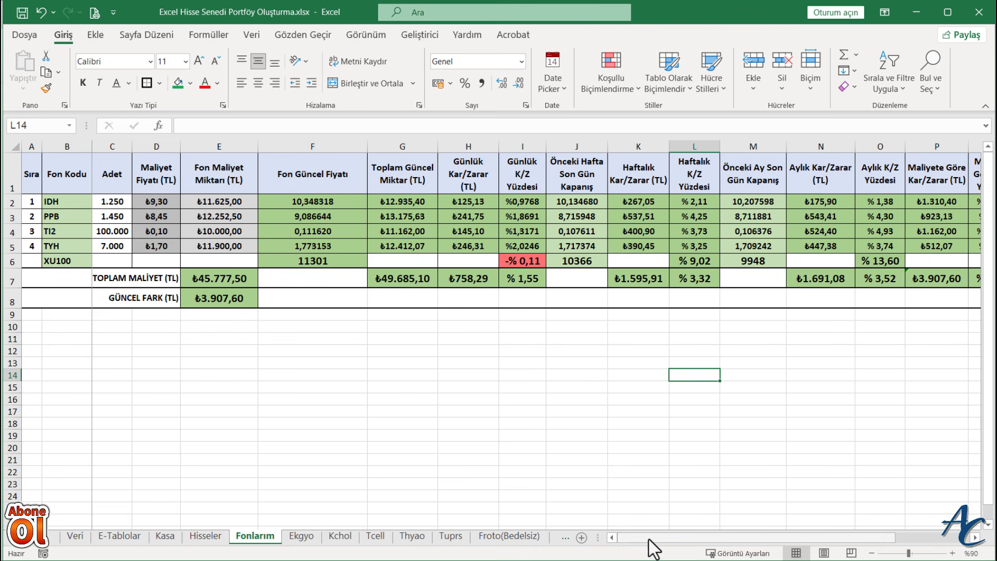
{"action": "left_click_drag", "start_coordinate": [649, 540], "coordinate": [641, 540]}
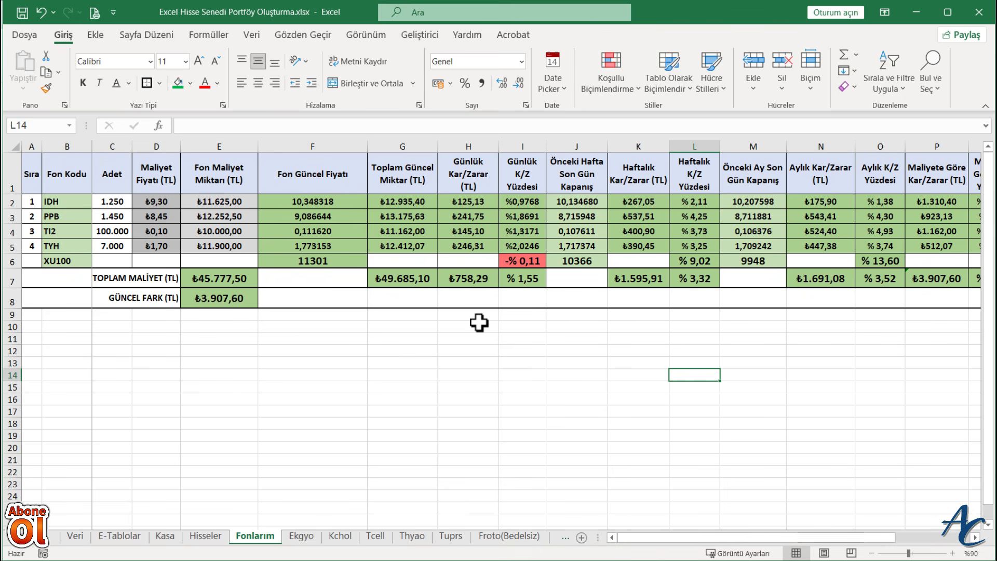
- Examine the comparison table, portfolio pie chart and profit-loss bar chart on the Hisseler sheet, and return to the Fonlarım sheet
{"action": "left_click", "coordinate": [205, 536]}
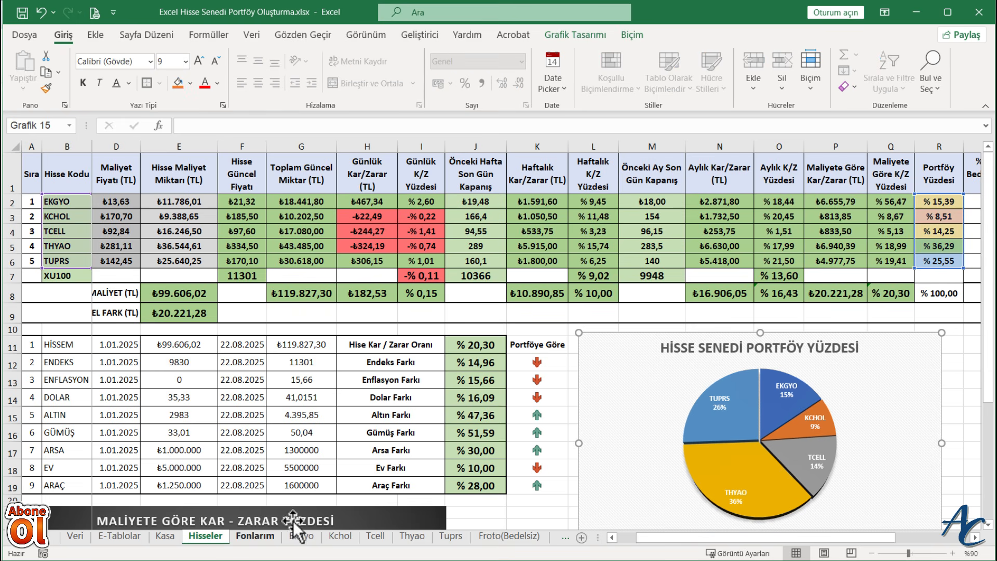
{"action": "left_click", "coordinate": [950, 396]}
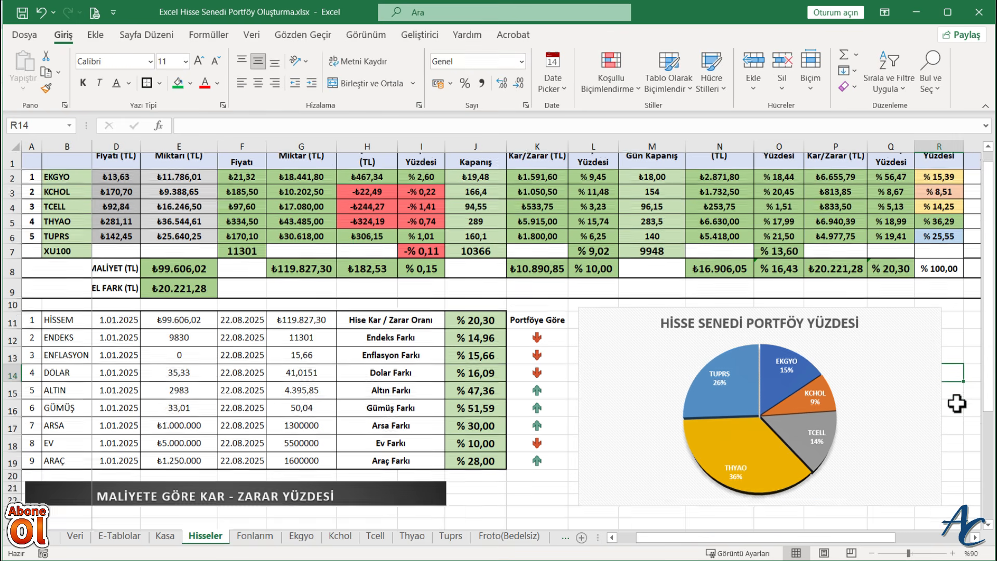
{"action": "scroll", "coordinate": [953, 400], "scroll_direction": "down", "scroll_amount": 2}
{"action": "scroll", "coordinate": [833, 359], "scroll_direction": "down", "scroll_amount": 3}
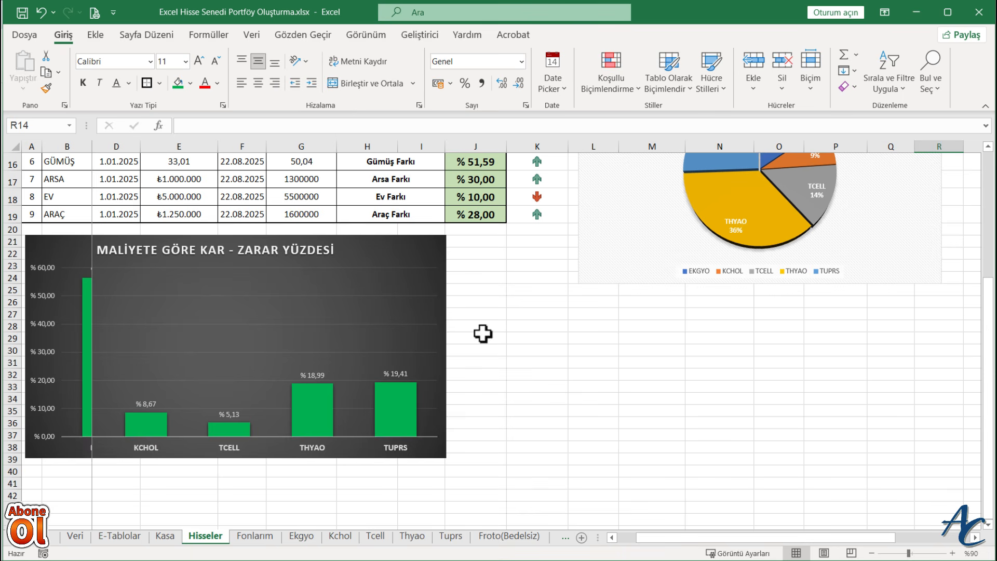
{"action": "left_click", "coordinate": [257, 536]}
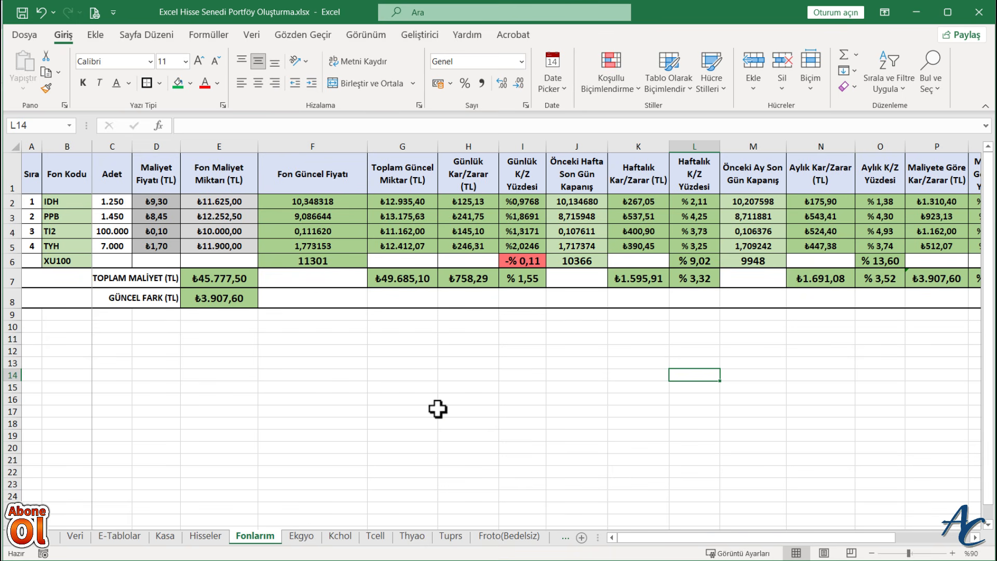
{"action": "left_click", "coordinate": [326, 376]}
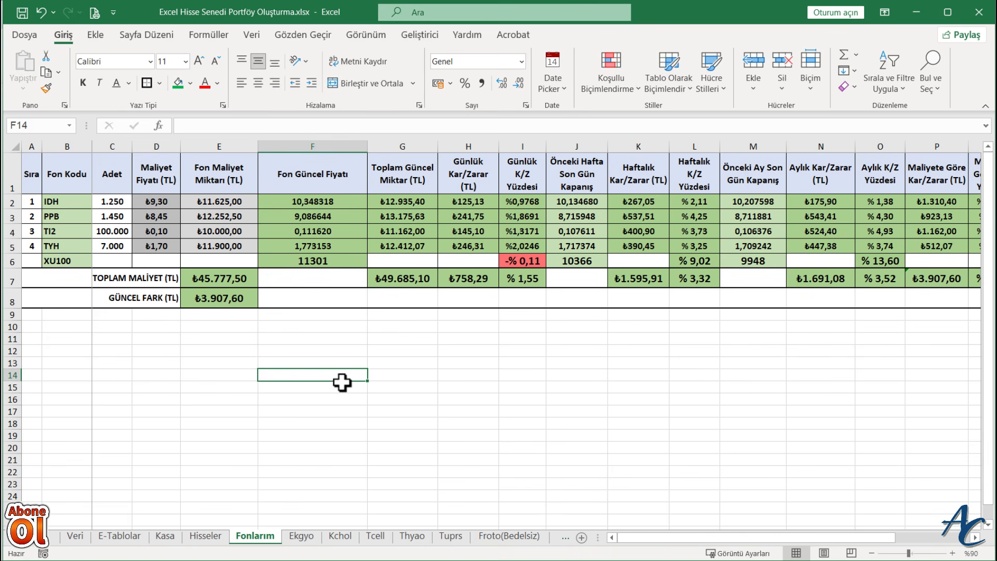